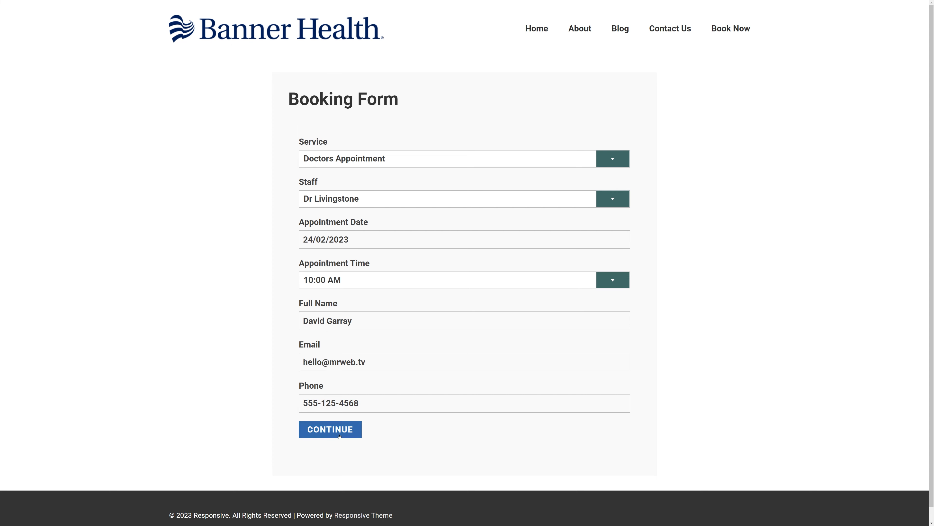
# - Advance the filled test booking to its Appointment Summary step
pyautogui.click(330, 429)
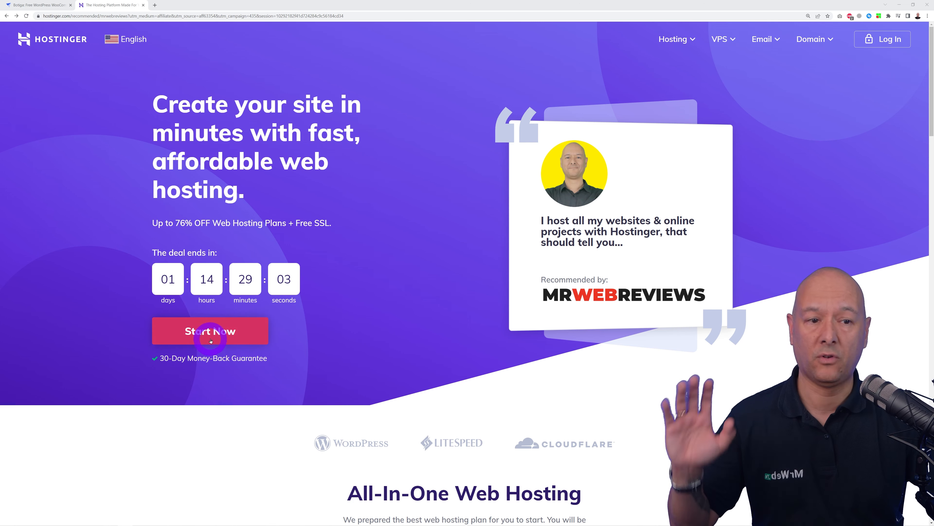
# - Choose the $2.99/mo Web Hosting plan to reach the Premium Web Hosting checkout
pyautogui.click(204, 330)
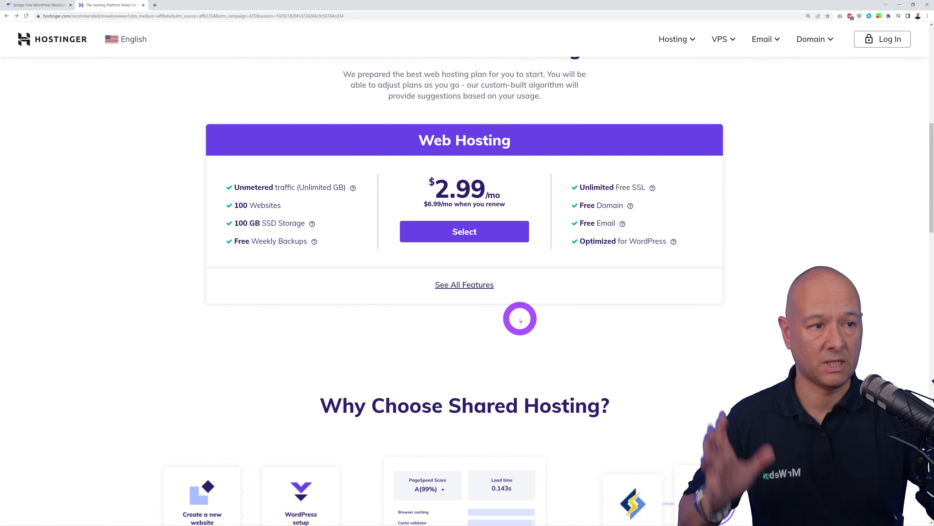
pyautogui.click(476, 237)
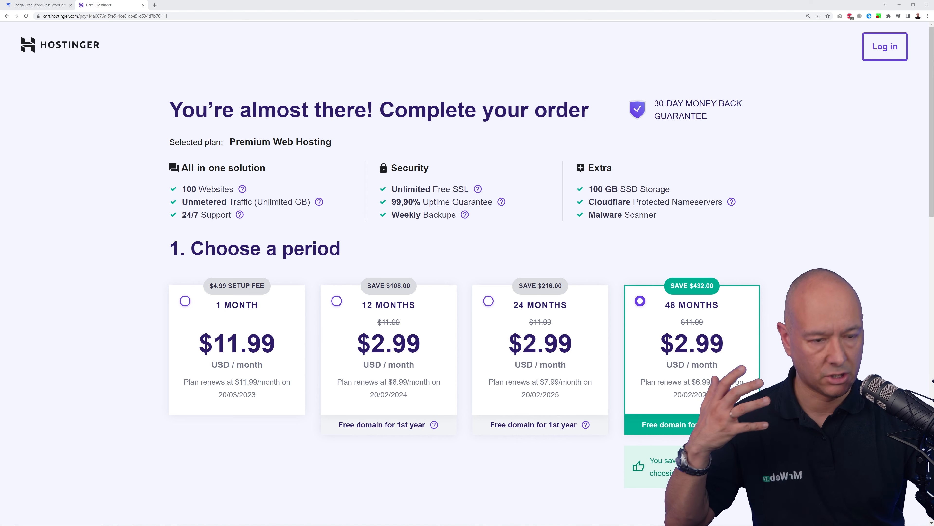
pyautogui.scroll(-10, 467, 258)
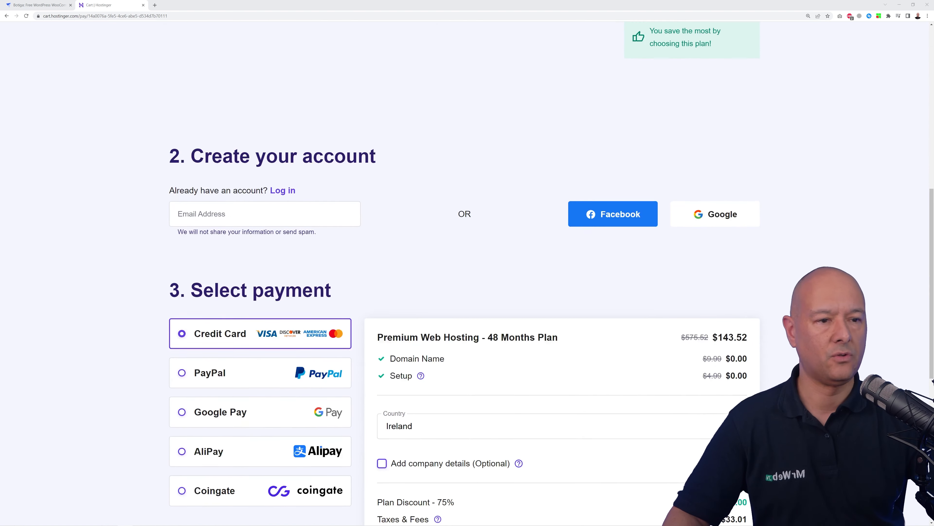
pyautogui.scroll(-2, 467, 258)
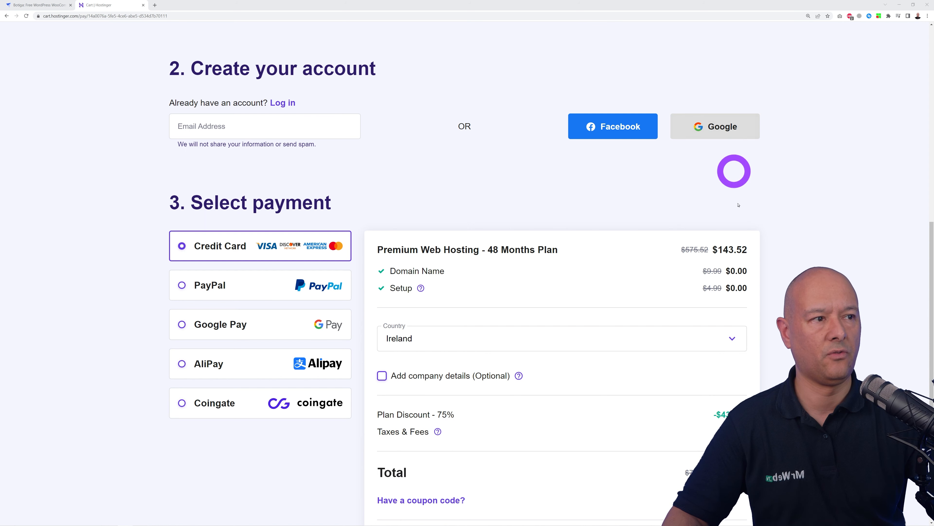
pyautogui.scroll(-1, 372, 81)
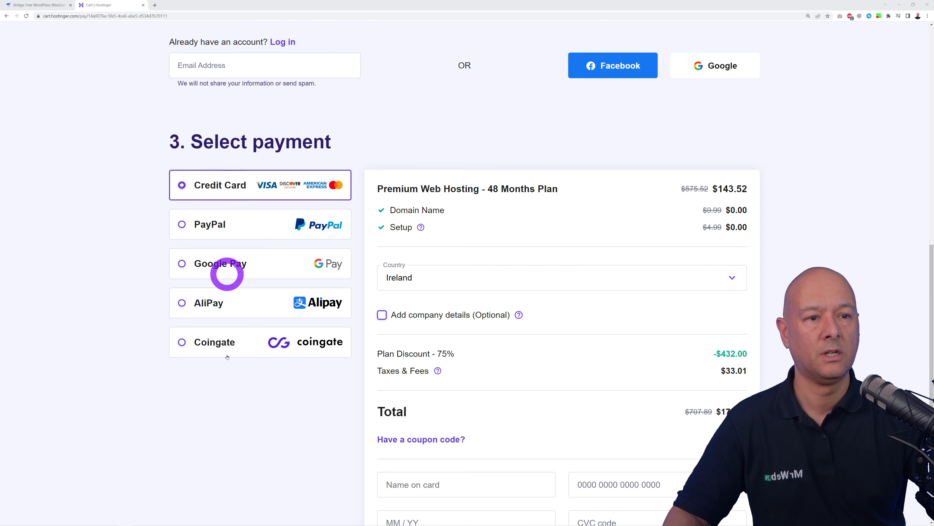
pyautogui.scroll(-2, 862, 374)
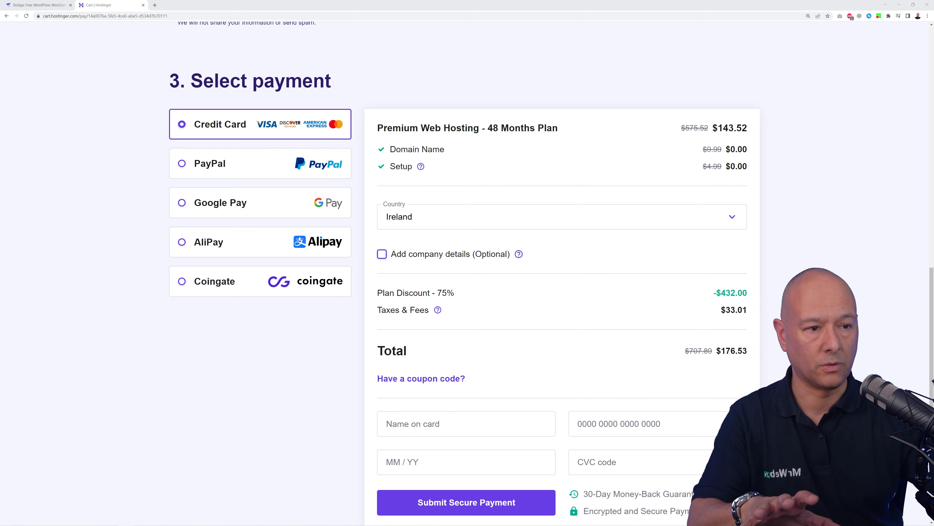
pyautogui.scroll(-1, 776, 314)
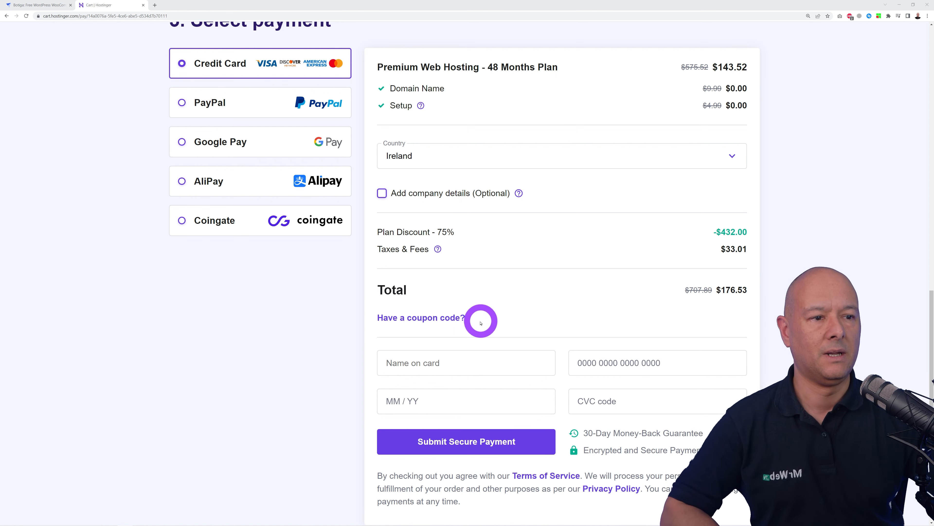
# - Apply coupon MRWEBREVIEWS at checkout, lowering the total to $158.88
pyautogui.click(449, 318)
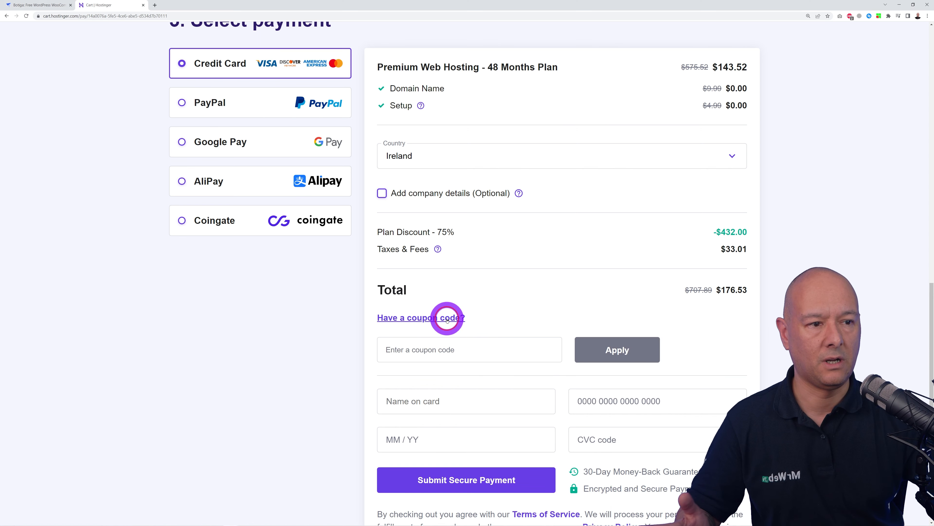
pyautogui.click(471, 352)
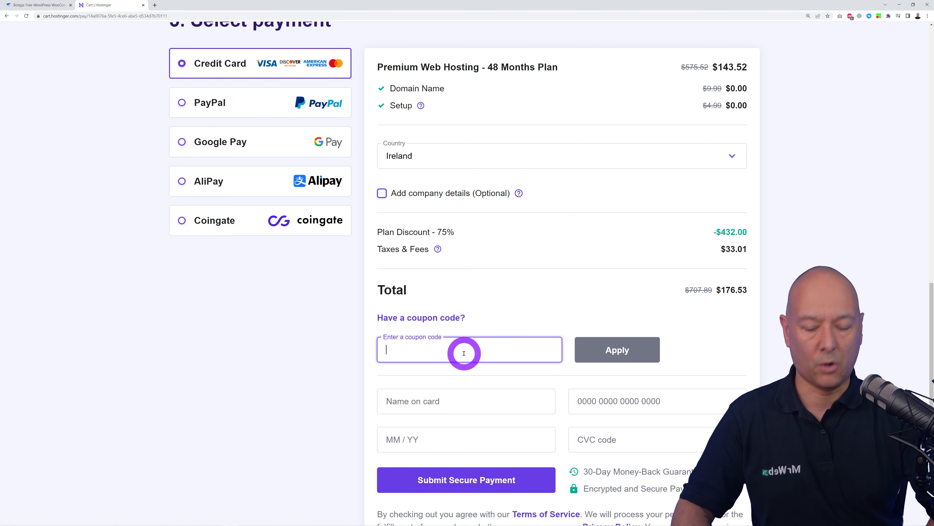
pyautogui.write('MRWEBREVIEWS')
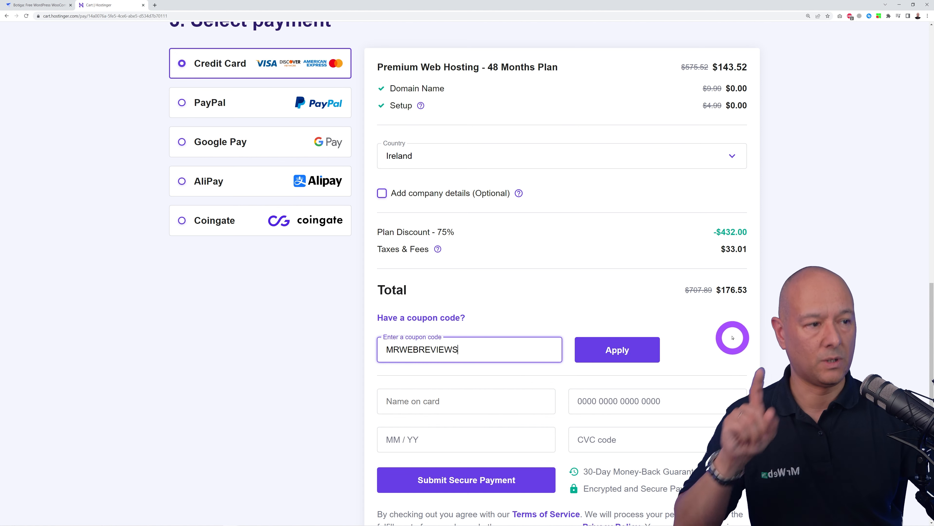
pyautogui.click(652, 352)
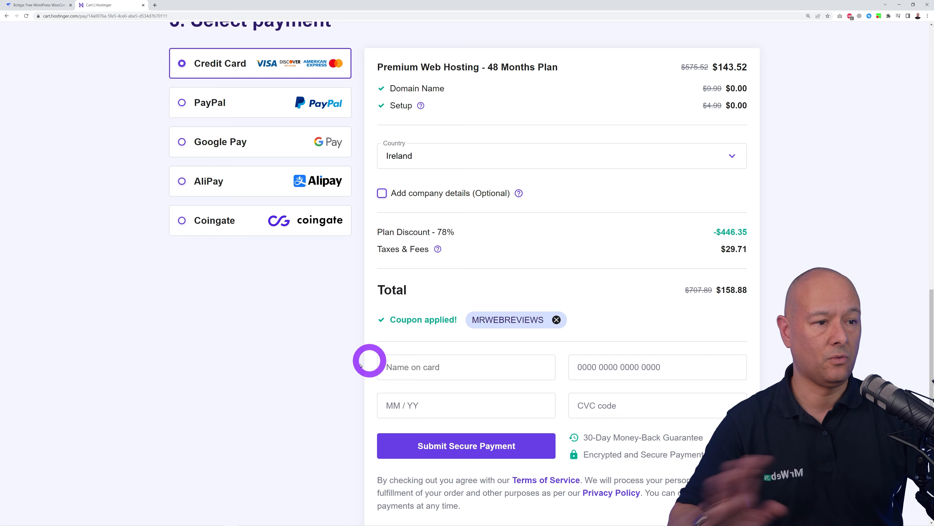
pyautogui.scroll(-3, 747, 388)
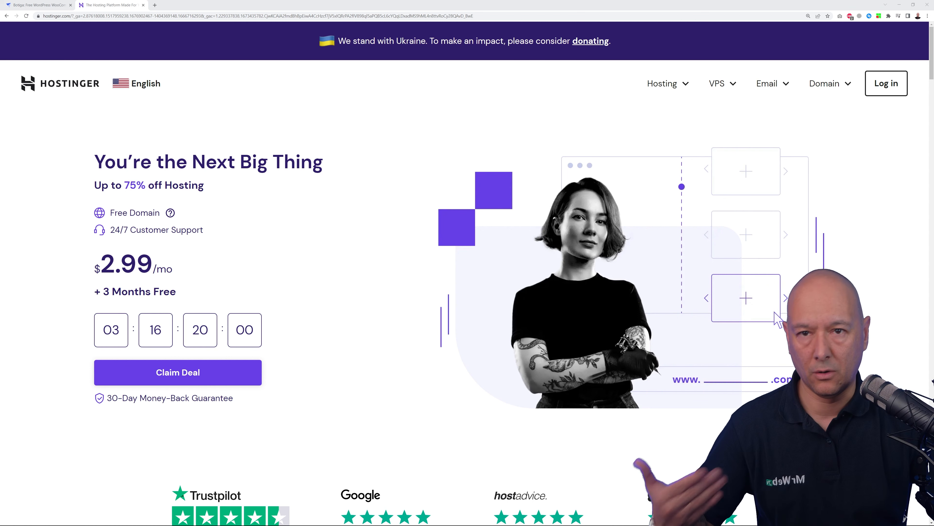
# - Log in to the Hostinger account with the saved credentials
pyautogui.click(883, 83)
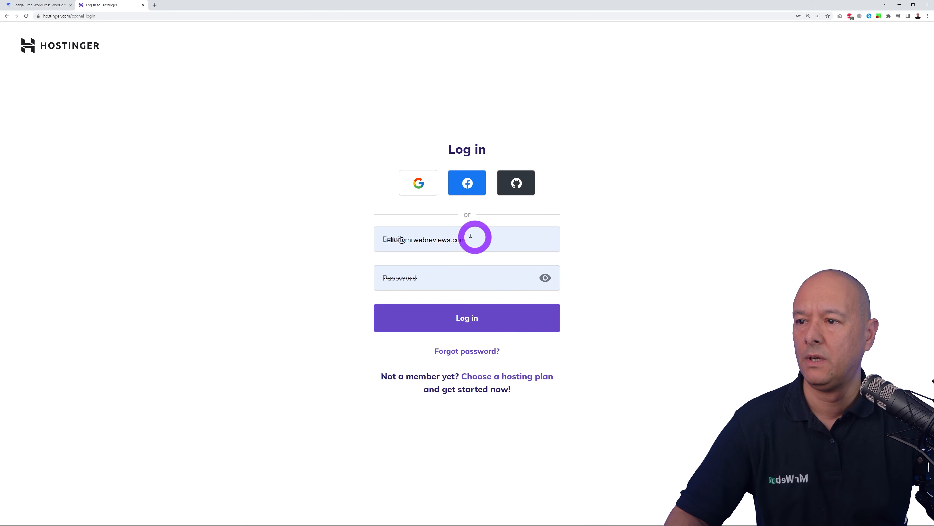
pyautogui.click(475, 319)
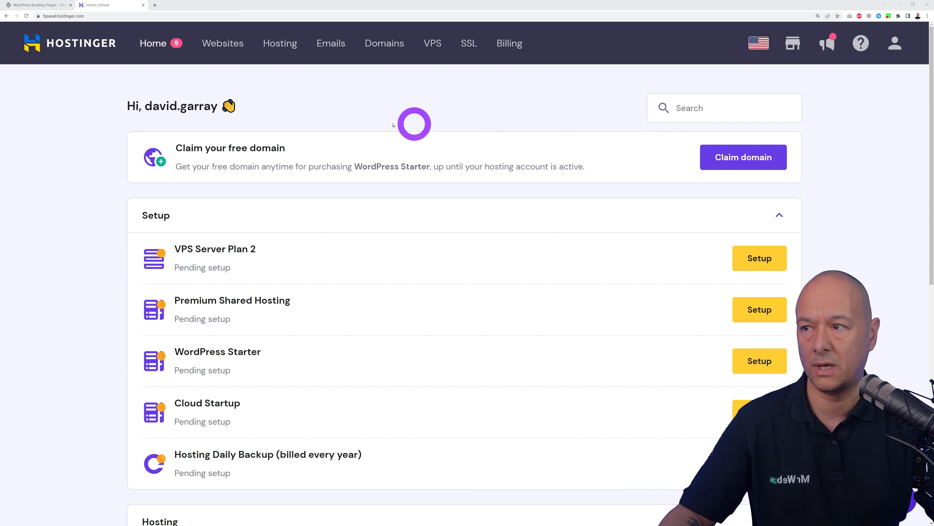
# - Enter yourwebsitename.com as the free domain and check its availability
pyautogui.click(744, 166)
pyautogui.click(432, 285)
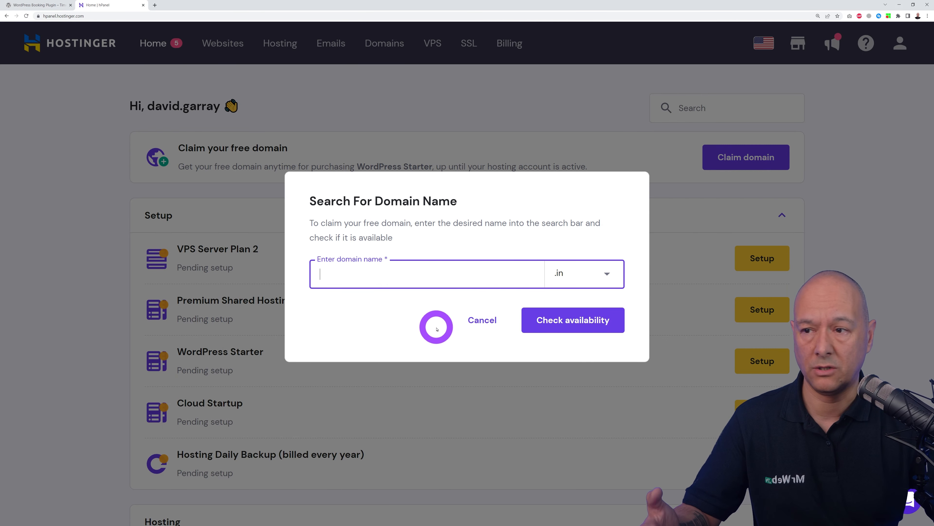
pyautogui.write('yourwebsitename')
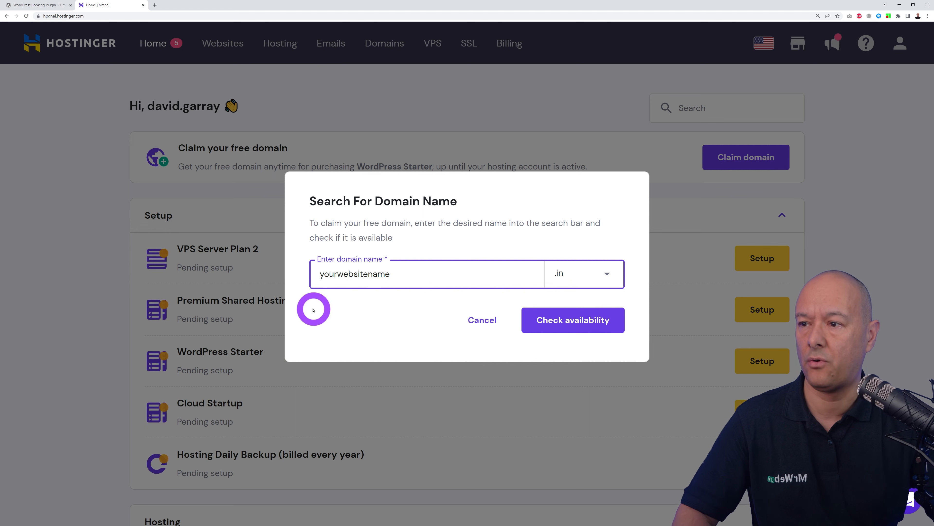
pyautogui.click(606, 274)
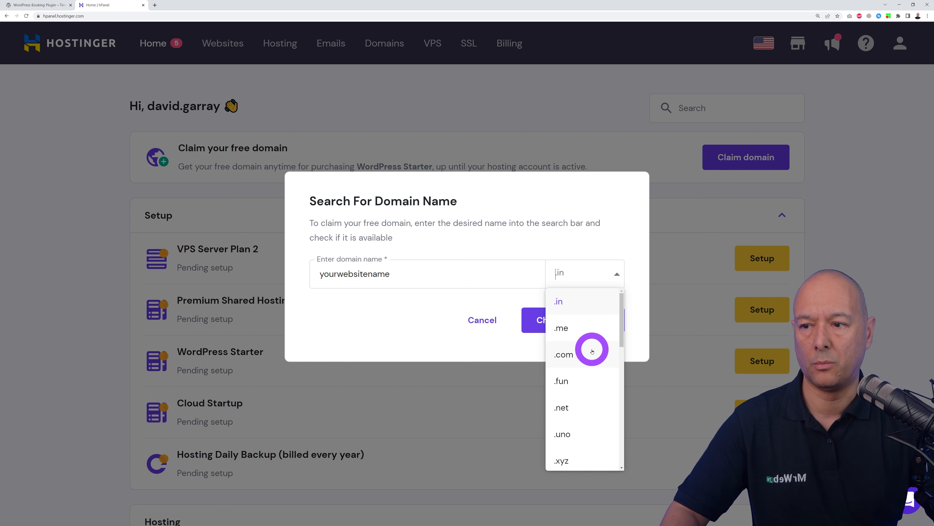
pyautogui.scroll(-5, 590, 376)
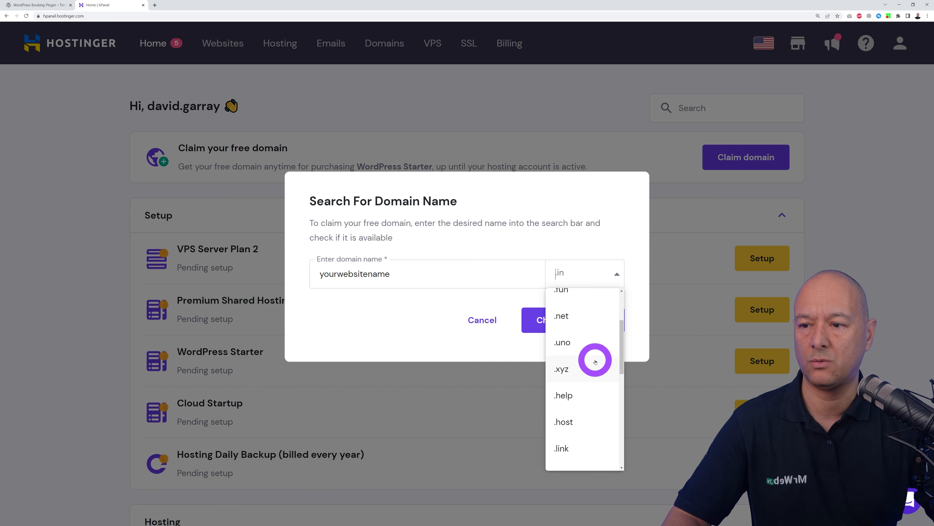
pyautogui.scroll(-5, 594, 369)
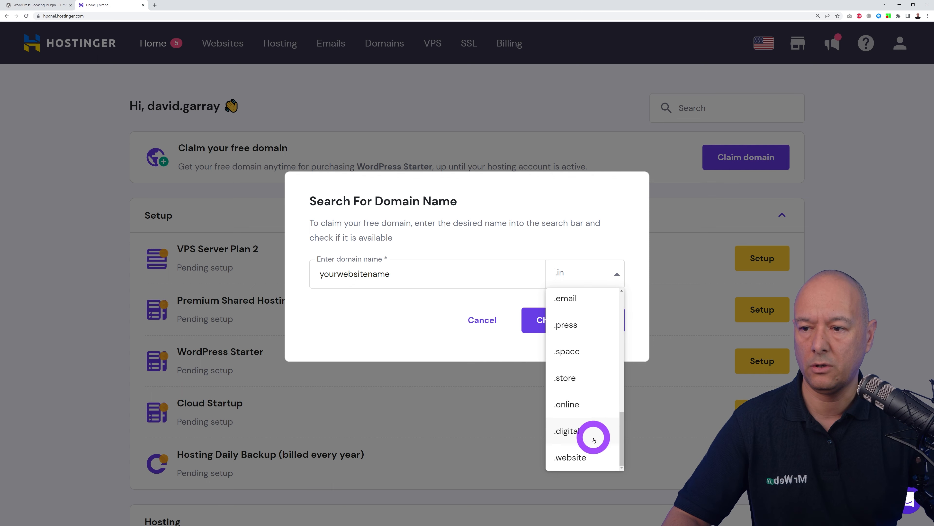
pyautogui.scroll(10, 595, 443)
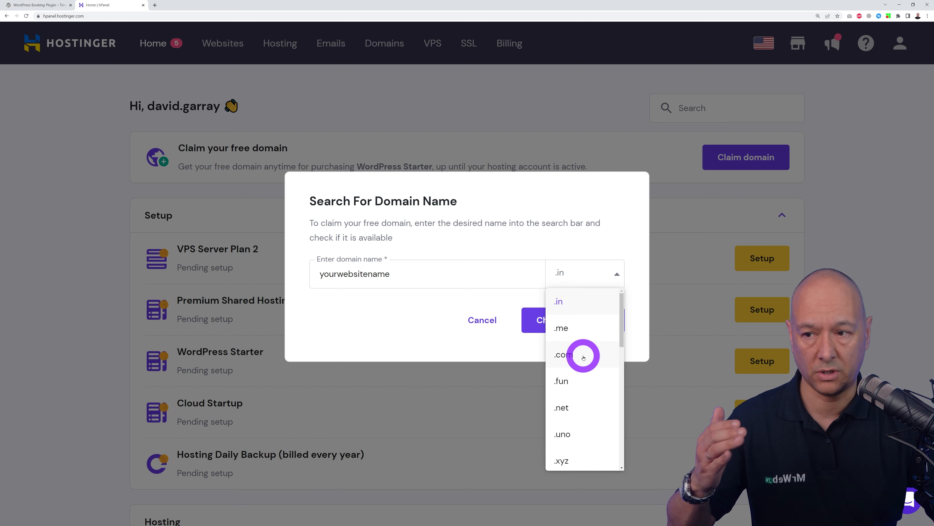
pyautogui.click(583, 357)
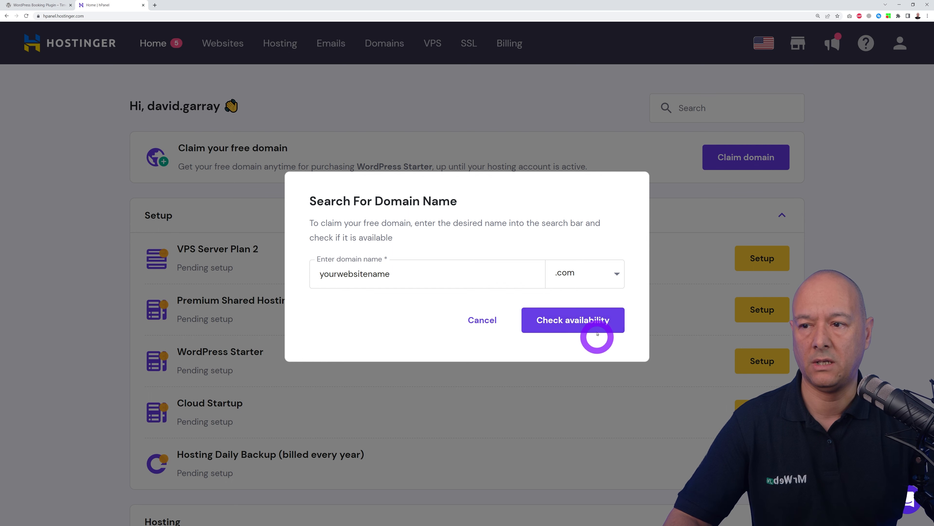
pyautogui.click(576, 328)
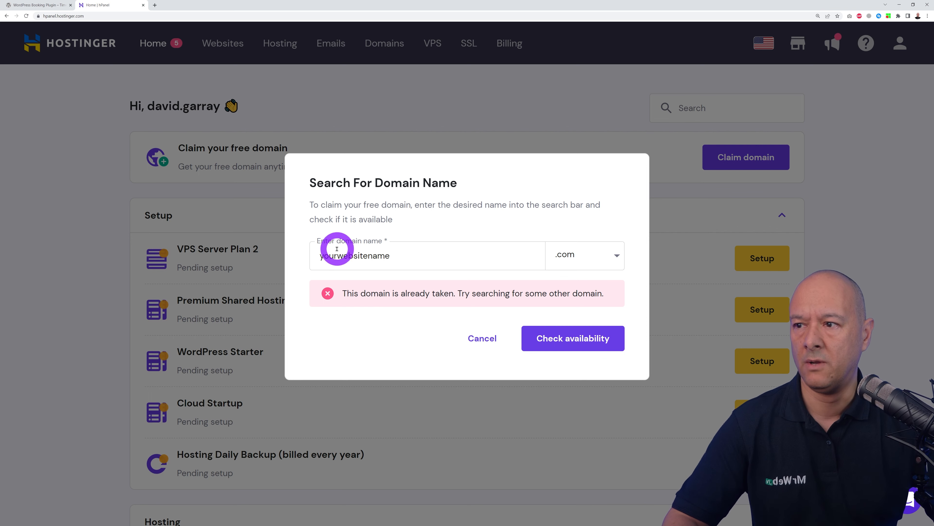
# - Revise the name to youruniquewebsitename.com, recheck availability, and claim it
pyautogui.click(337, 253)
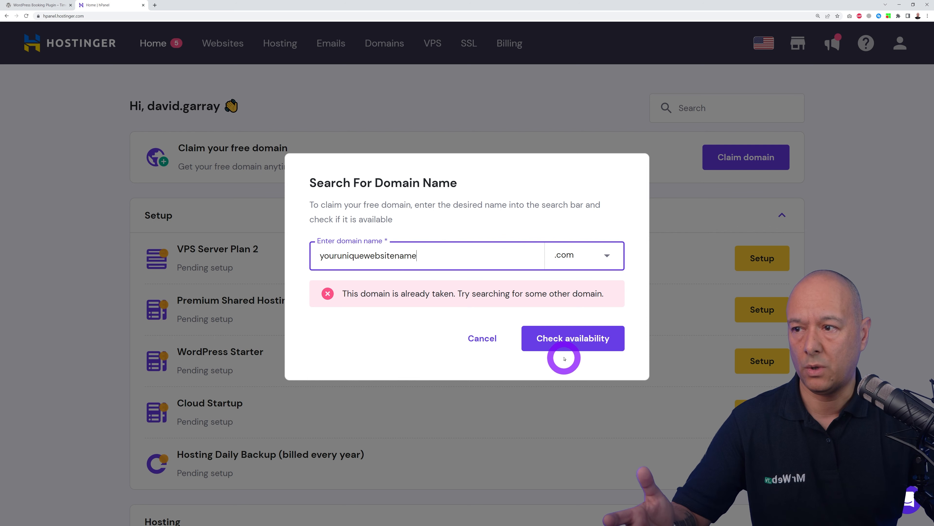
pyautogui.click(565, 342)
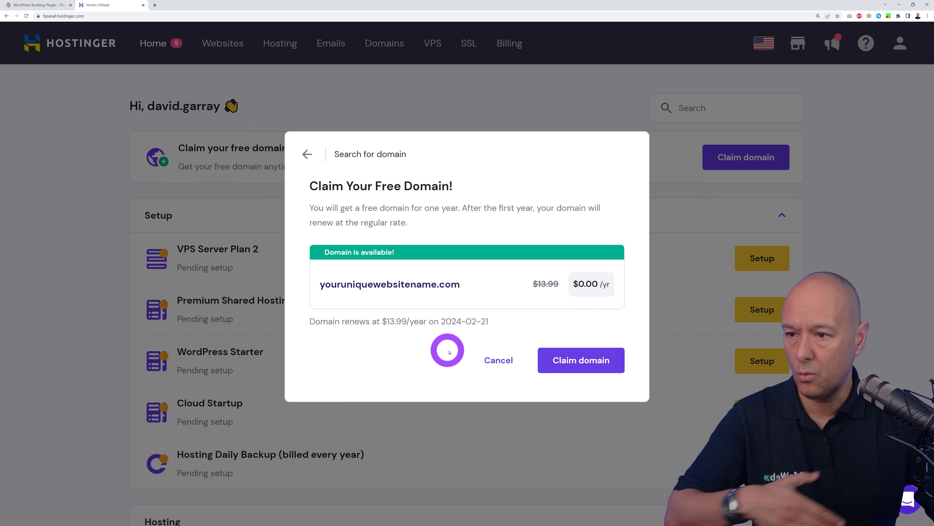
pyautogui.click(591, 370)
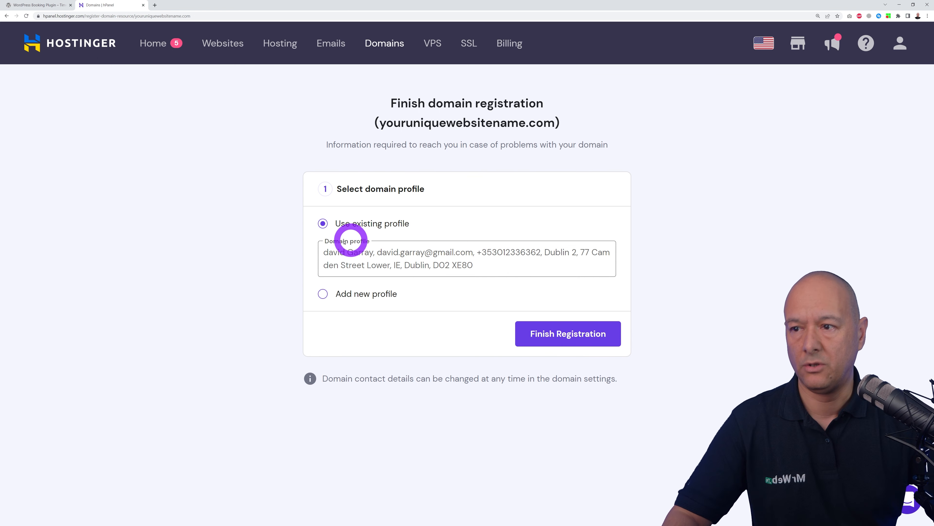
# - Register youruniquewebsitename.com with the existing profile and return to hPanel home
pyautogui.click(559, 337)
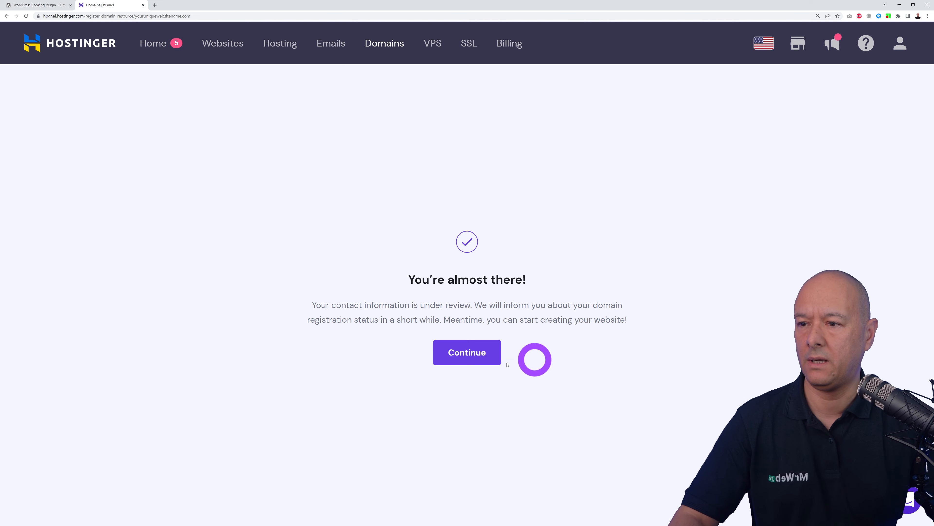
pyautogui.click(472, 360)
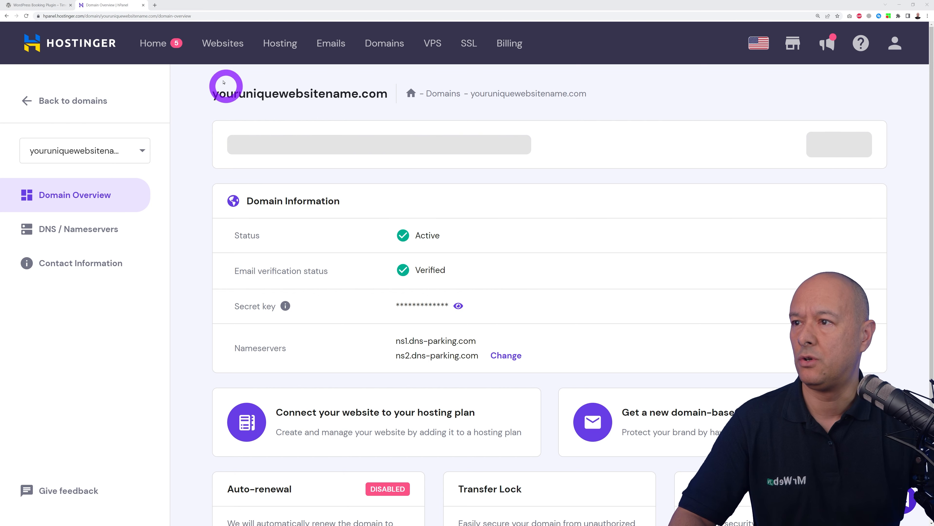
pyautogui.click(154, 51)
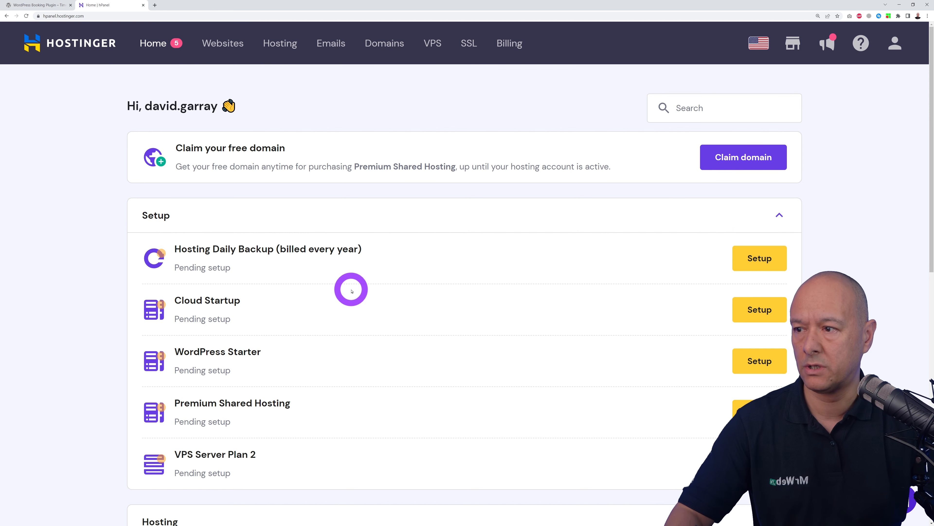
# - Set up Premium Shared Hosting as a new WordPress website, accepting the admin login details
pyautogui.scroll(-2, 351, 291)
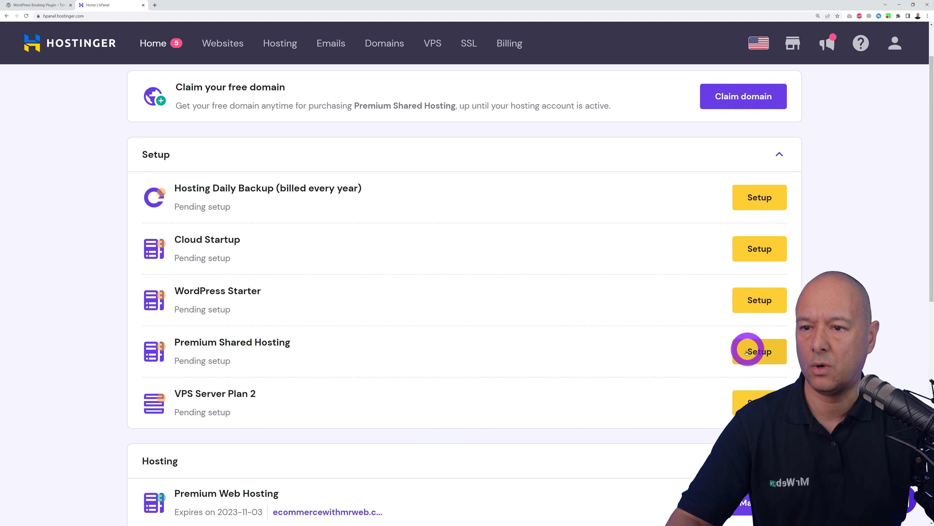
pyautogui.scroll(-2, 758, 342)
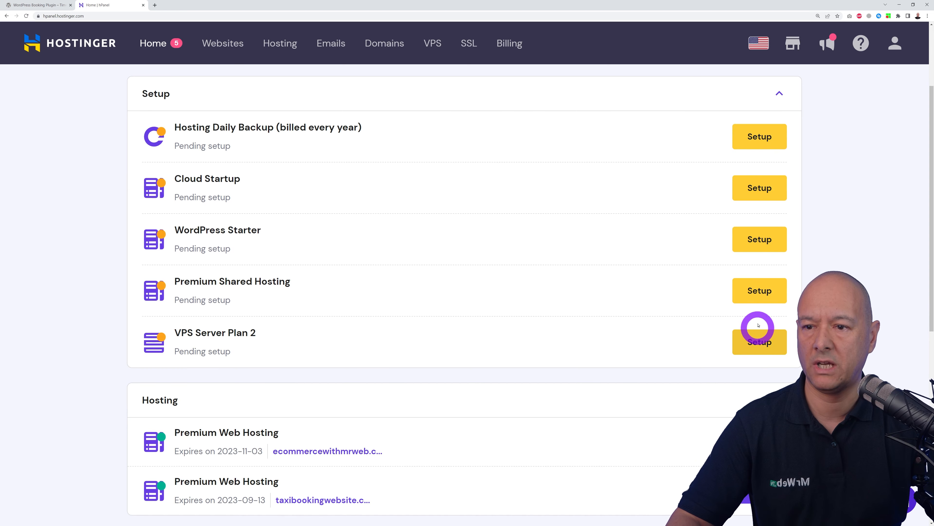
pyautogui.click(758, 293)
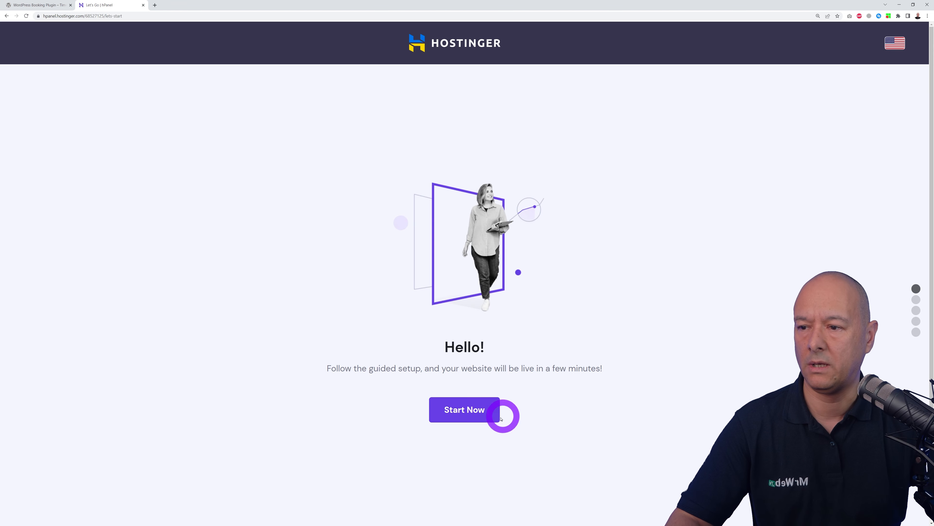
pyautogui.click(484, 418)
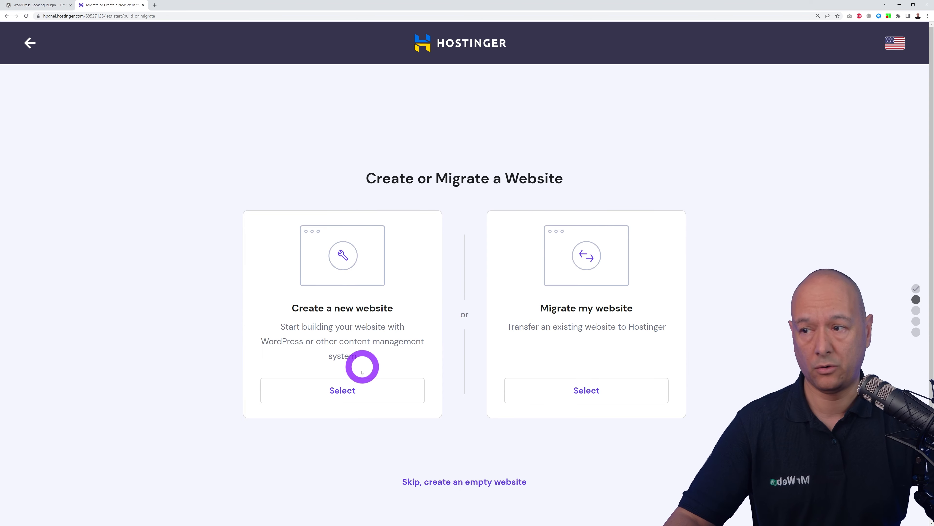
pyautogui.click(355, 393)
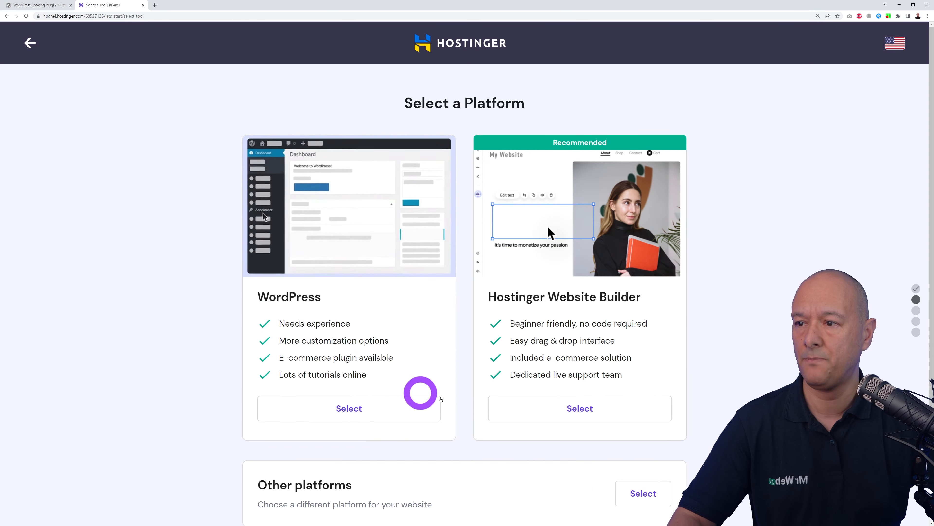
pyautogui.click(356, 406)
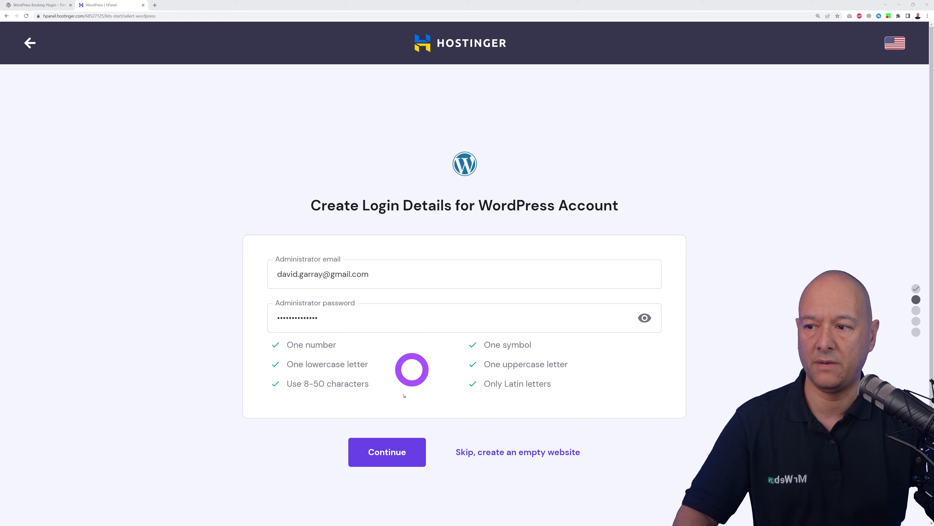
pyautogui.click(419, 451)
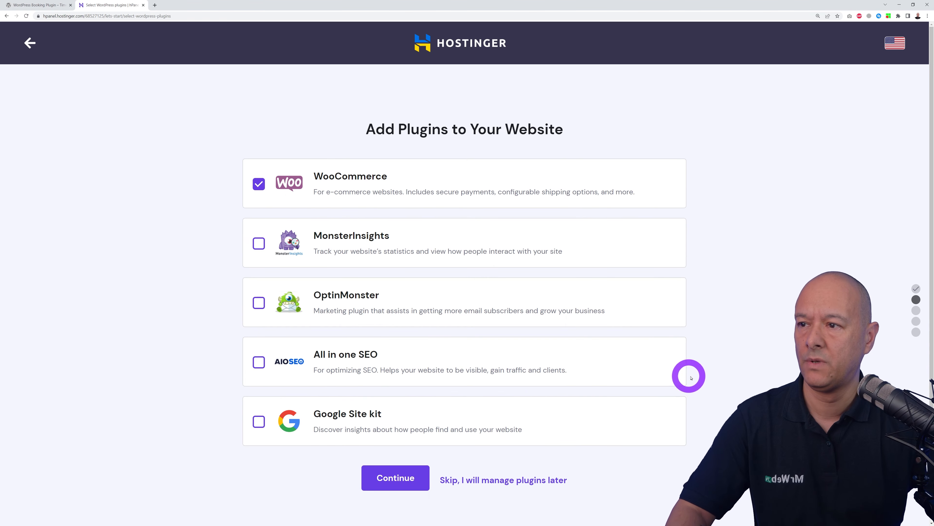
# - Leave WooCommerce and every other offered plugin out of the install
pyautogui.click(259, 184)
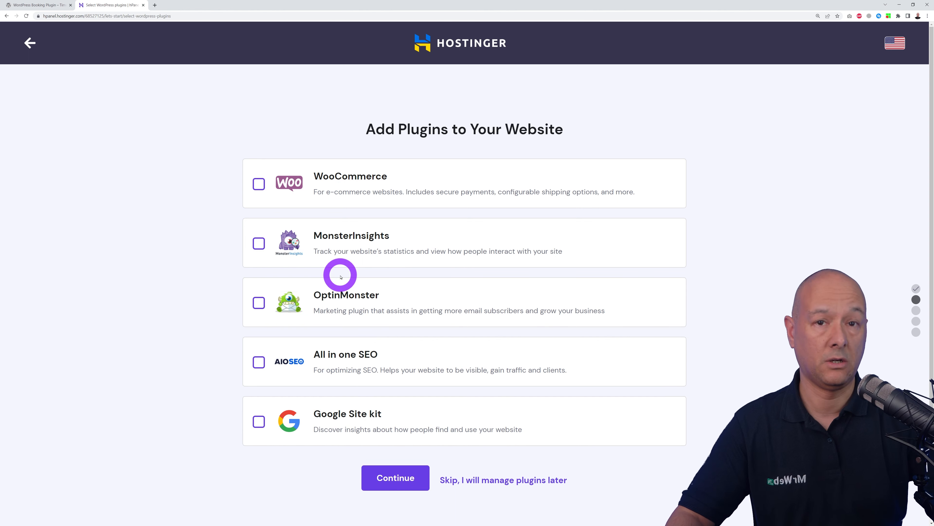
pyautogui.click(261, 184)
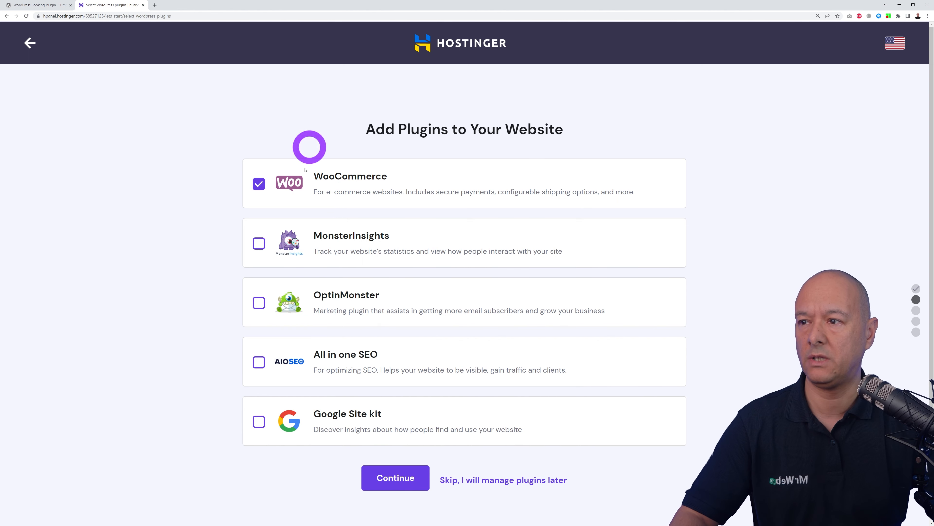
pyautogui.click(260, 184)
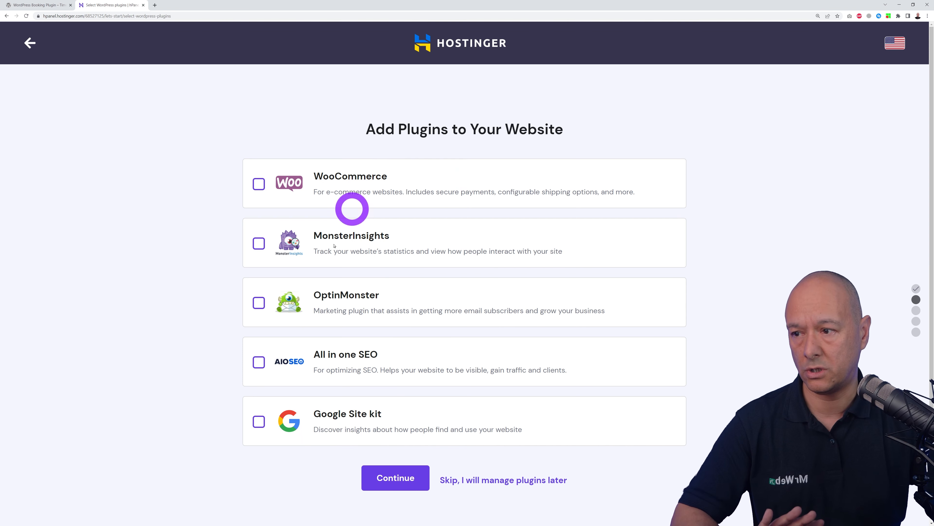
pyautogui.click(394, 485)
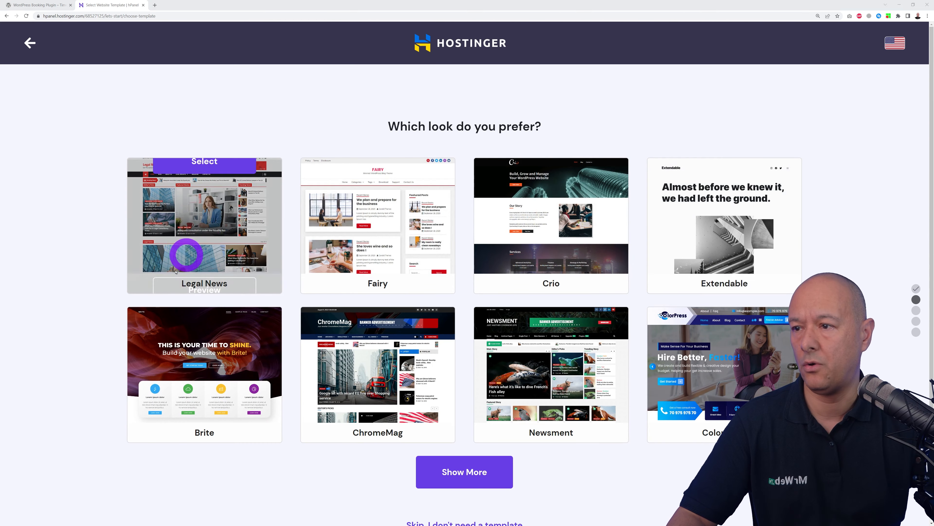
# - Browse the extra template designs, then proceed without a template
pyautogui.click(488, 482)
pyautogui.scroll(-5, 594, 476)
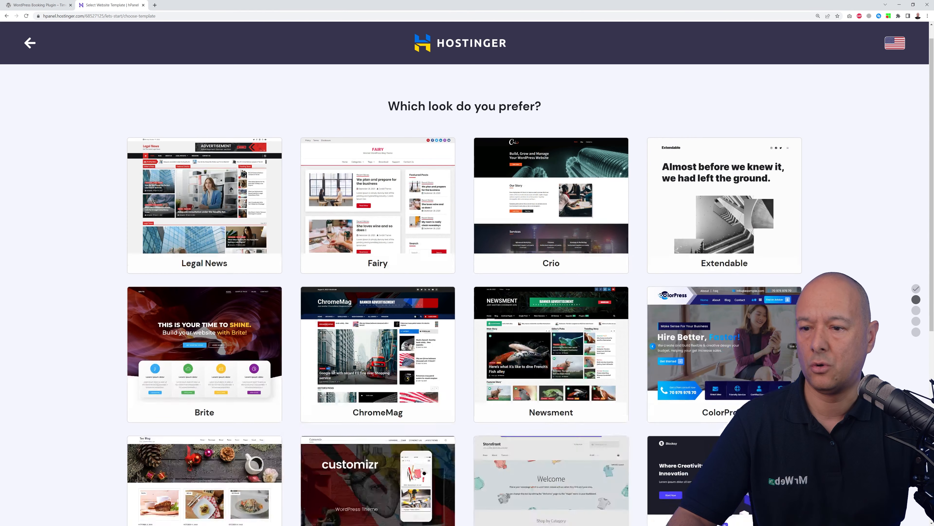
pyautogui.scroll(-2, 465, 294)
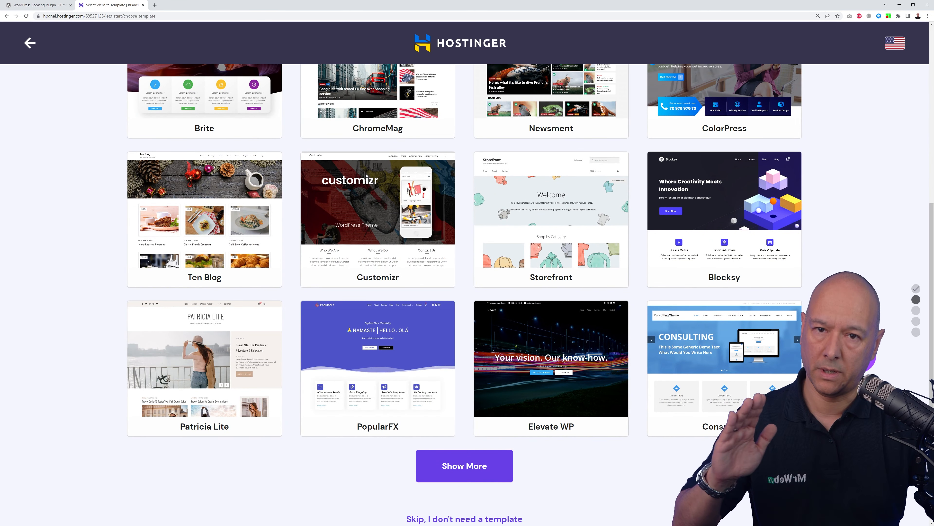
pyautogui.scroll(-1, 678, 448)
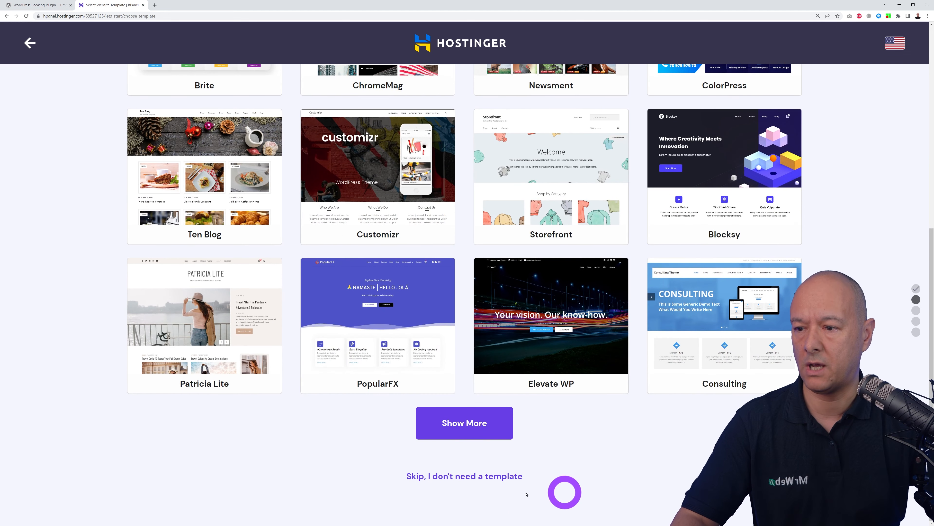
pyautogui.click(457, 476)
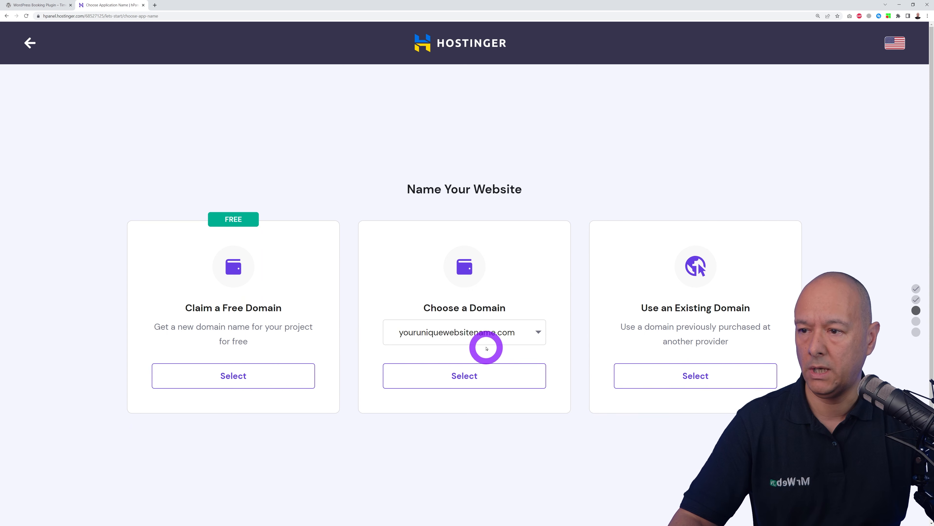
# - Keep youruniquewebsitename.com as the website's domain
pyautogui.click(517, 336)
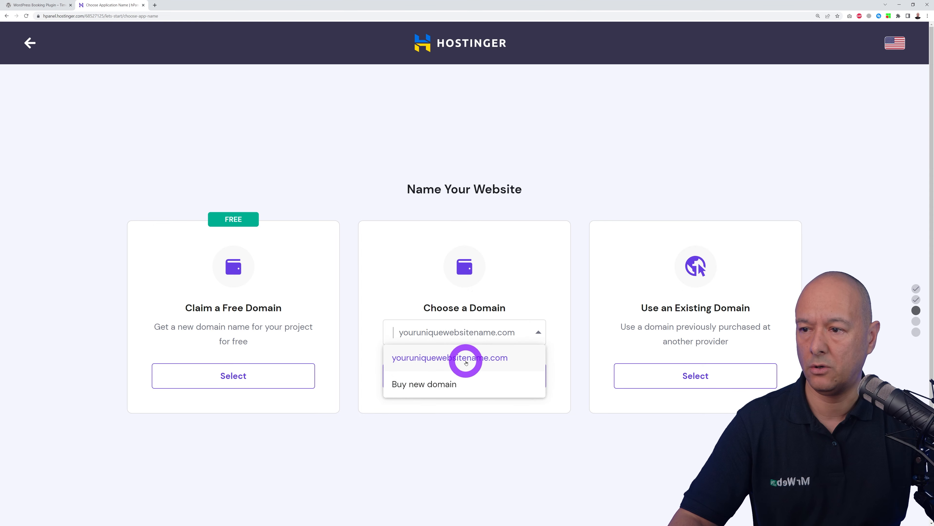
pyautogui.click(432, 311)
pyautogui.click(536, 332)
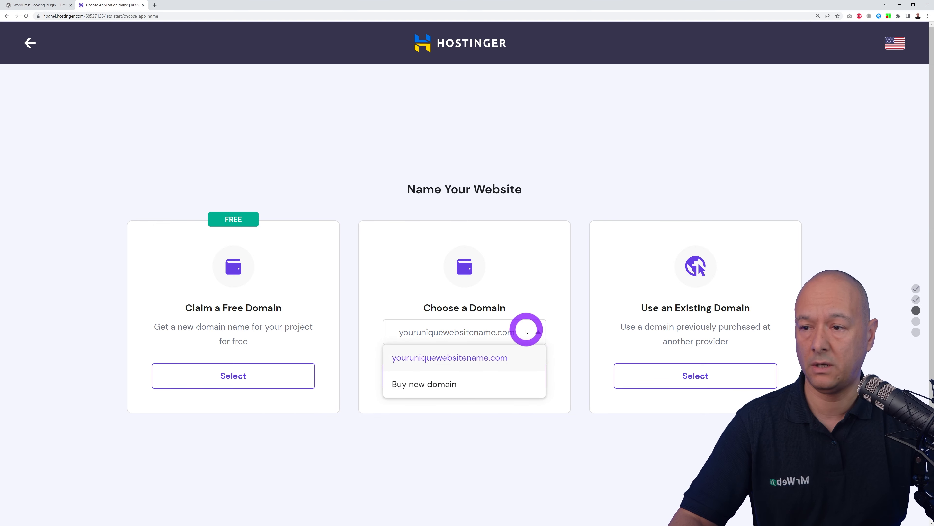
pyautogui.click(498, 363)
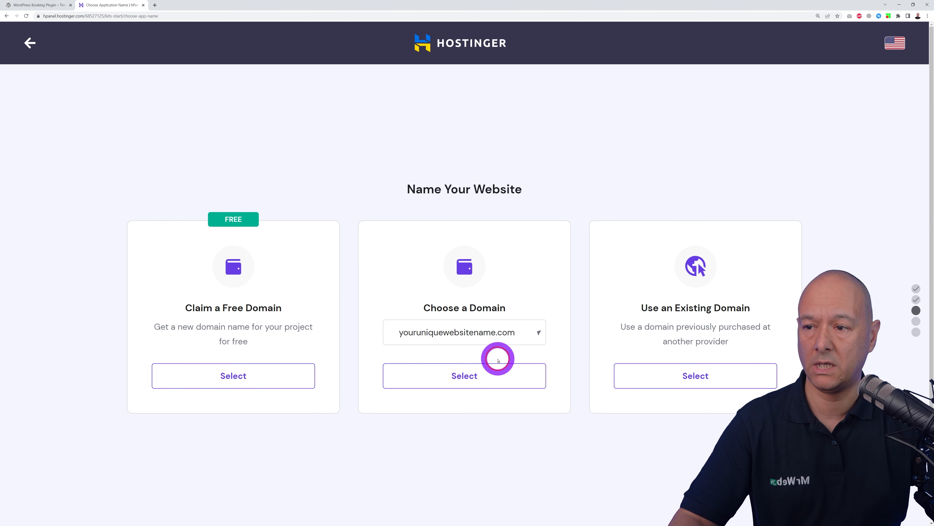
pyautogui.click(470, 381)
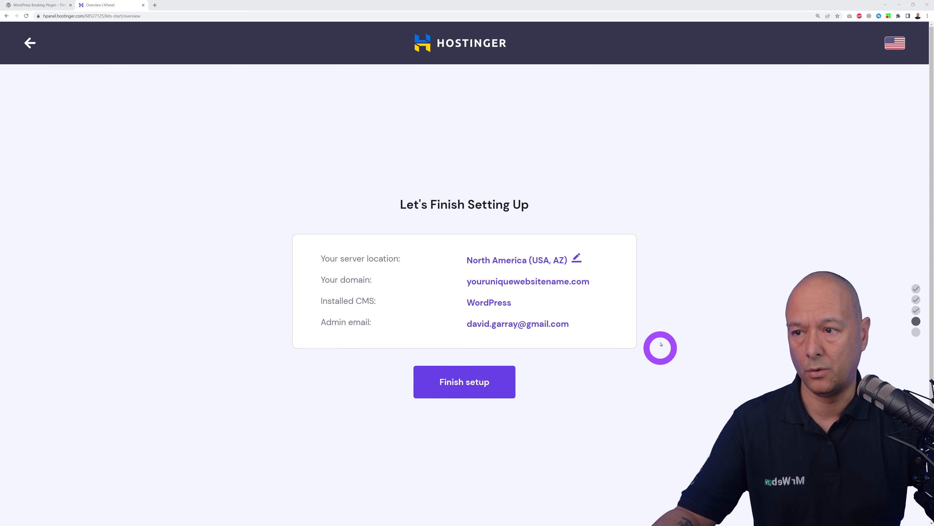
# - Move the server location to Europe (United Kingdom) and finish the website setup
pyautogui.click(577, 259)
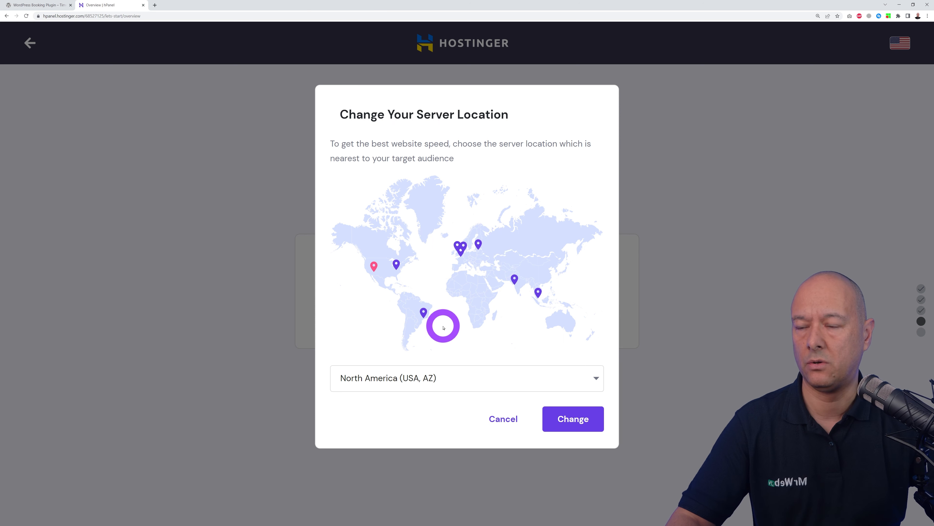
pyautogui.click(594, 379)
pyautogui.scroll(-2, 544, 404)
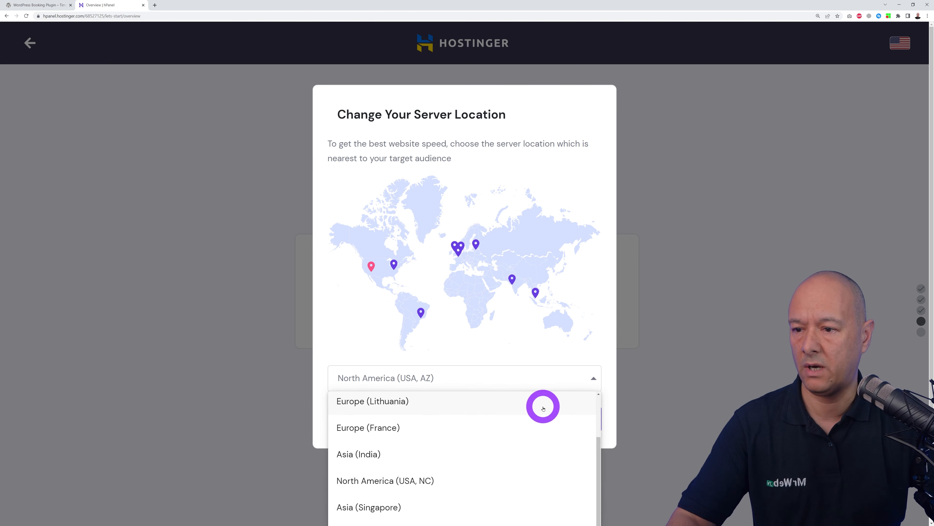
pyautogui.scroll(-1, 660, 425)
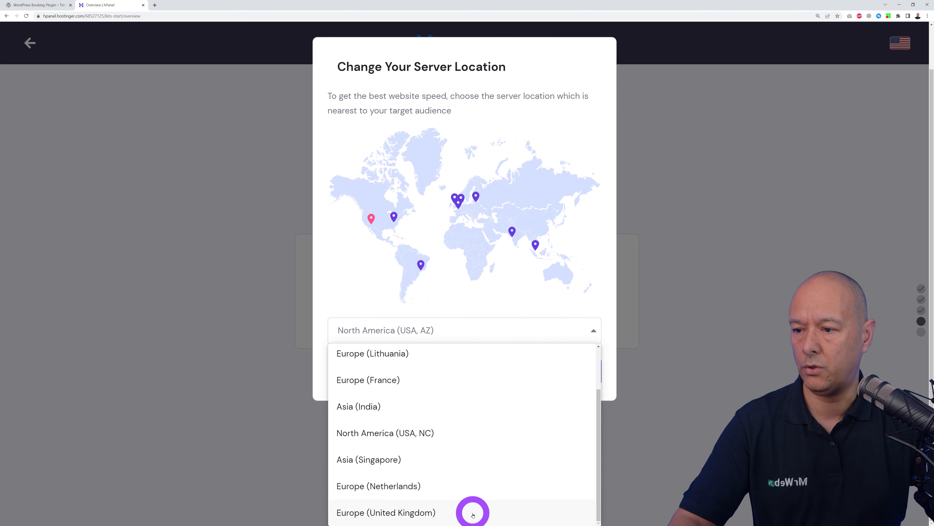
pyautogui.click(473, 513)
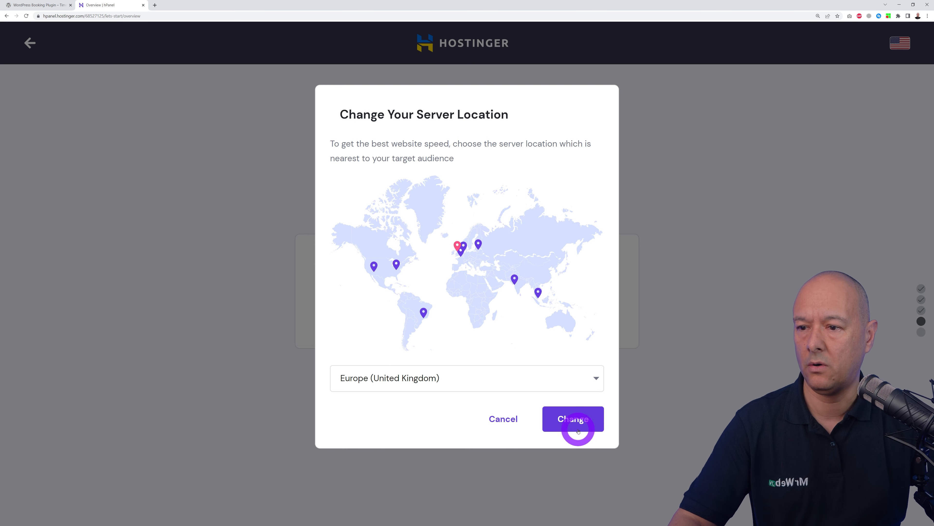
pyautogui.click(578, 431)
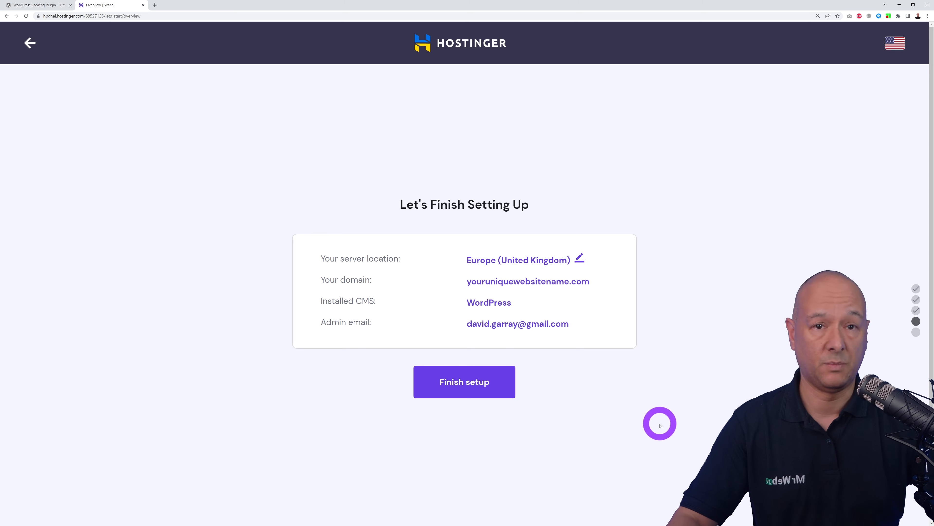
pyautogui.click(477, 388)
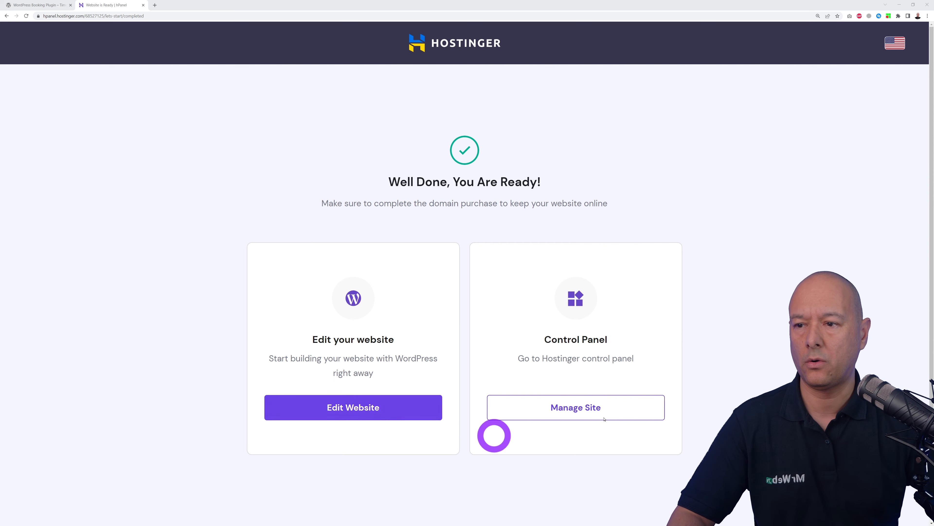
# - Open the new site's hosting dashboard, then its Emails plans overview
pyautogui.click(594, 419)
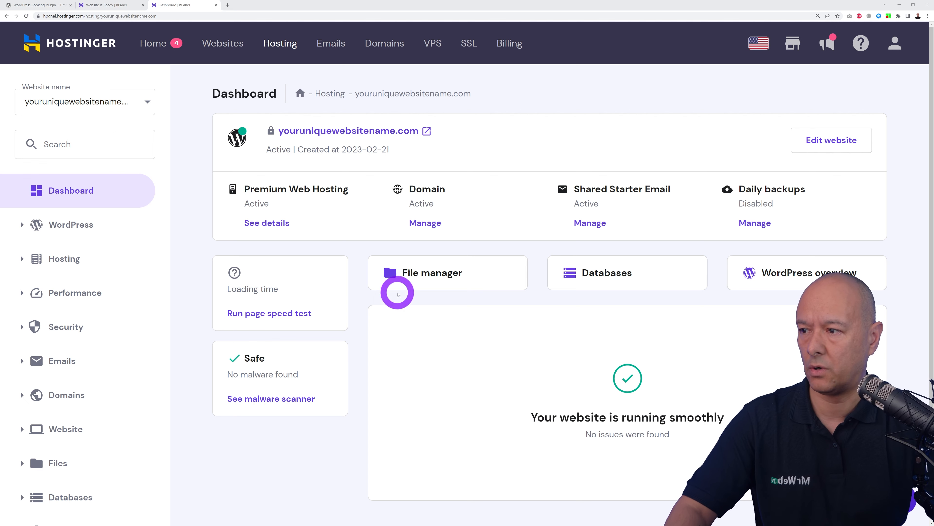
pyautogui.click(65, 361)
pyautogui.click(84, 390)
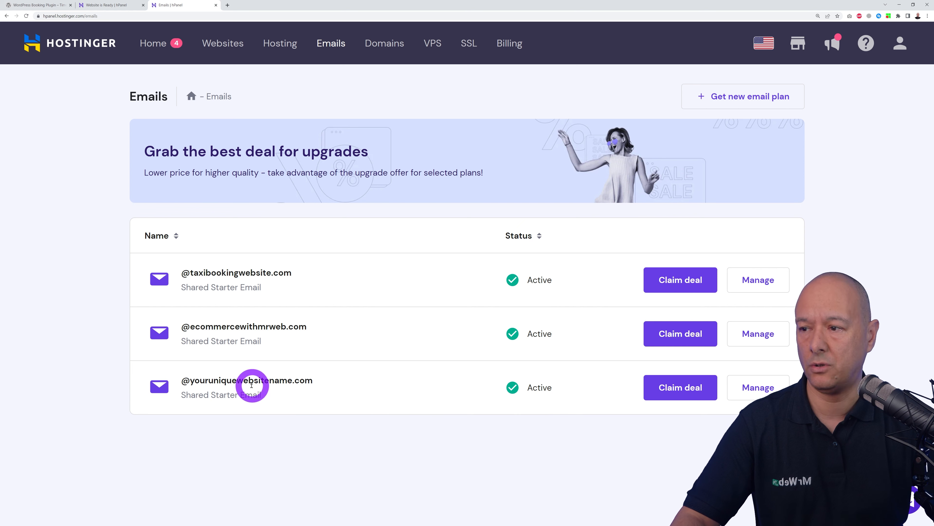
# - Create a new doctor email account on youruniquewebsitename.com with the copied password
pyautogui.click(760, 386)
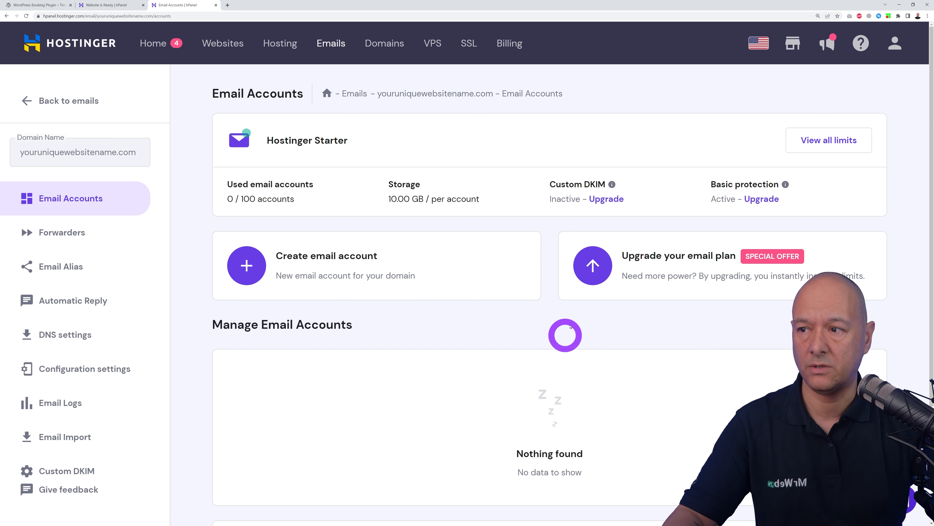
pyautogui.click(258, 274)
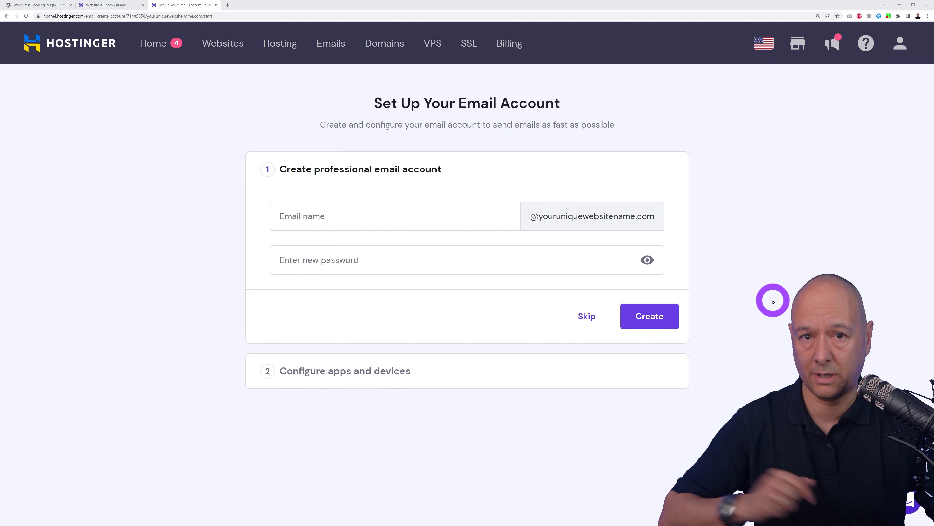
pyautogui.click(383, 217)
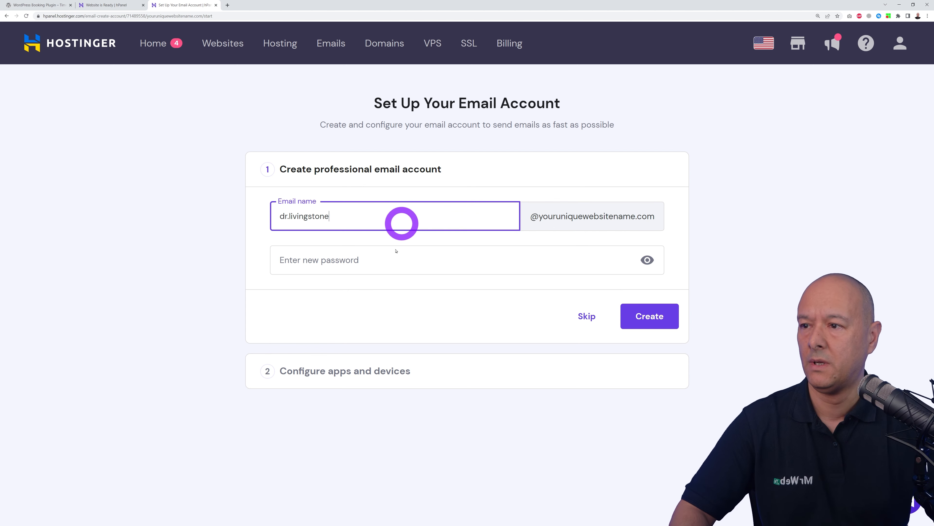
pyautogui.click(392, 262)
pyautogui.hotkey('ctrl', 'v')
pyautogui.click(669, 387)
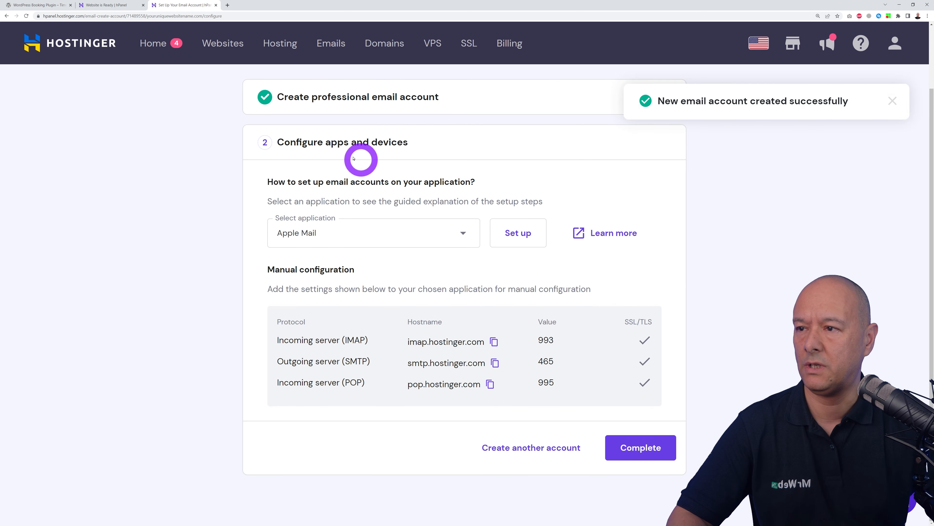
# - Create another doctor mailbox, pasting the same password
pyautogui.click(510, 447)
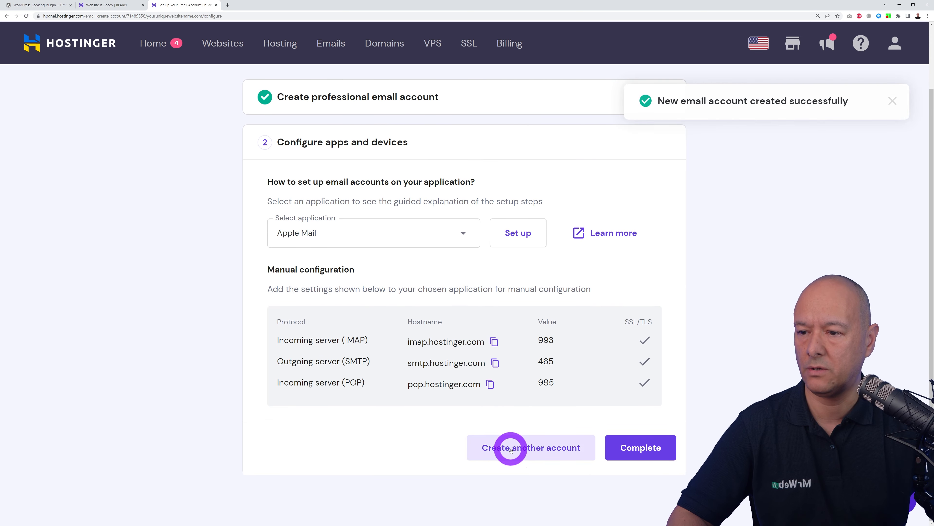
pyautogui.click(359, 220)
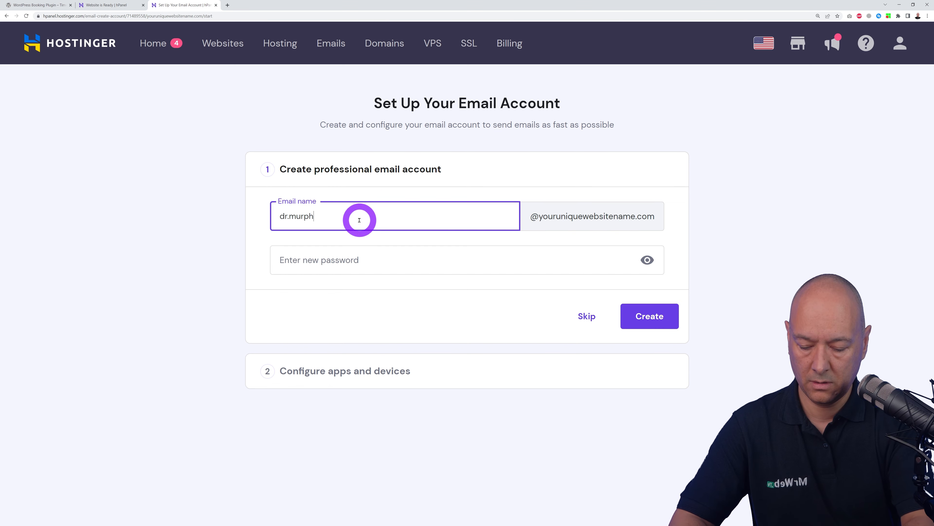
pyautogui.click(375, 260)
pyautogui.hotkey('ctrl', 'v')
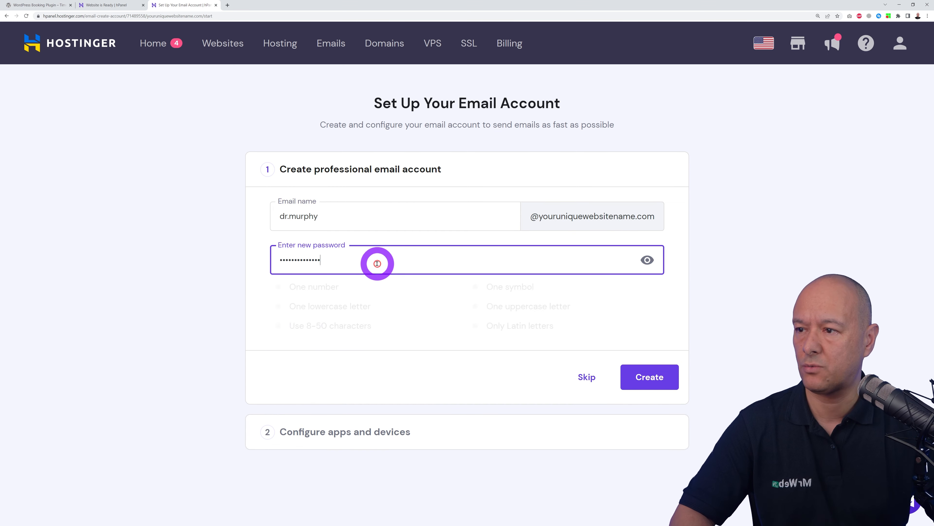
pyautogui.click(668, 381)
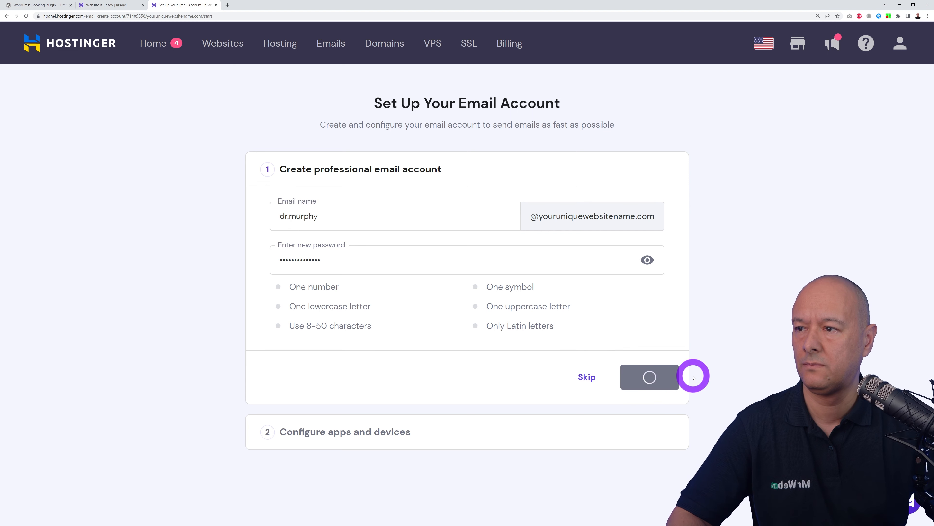
# - Add one more doctor email account with its mailbox name and the pasted password
pyautogui.scroll(-2, 707, 376)
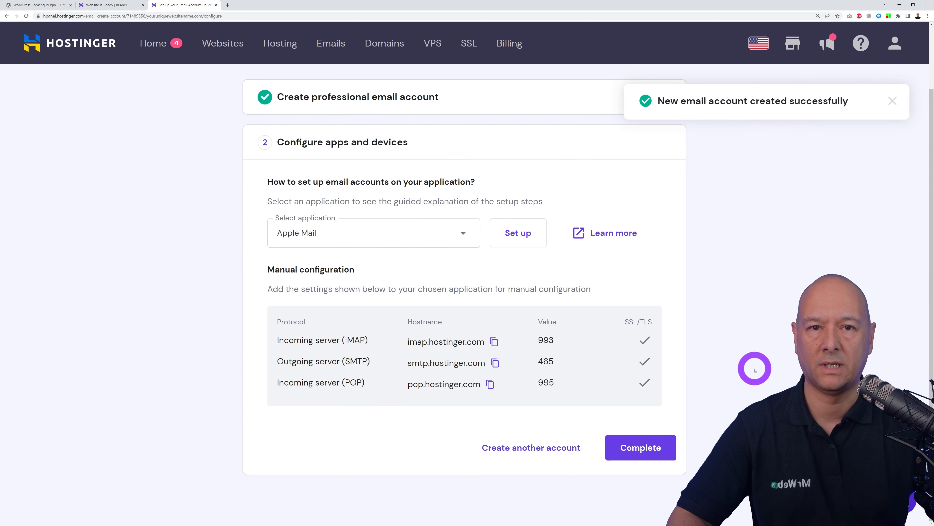
pyautogui.click(566, 443)
pyautogui.click(387, 221)
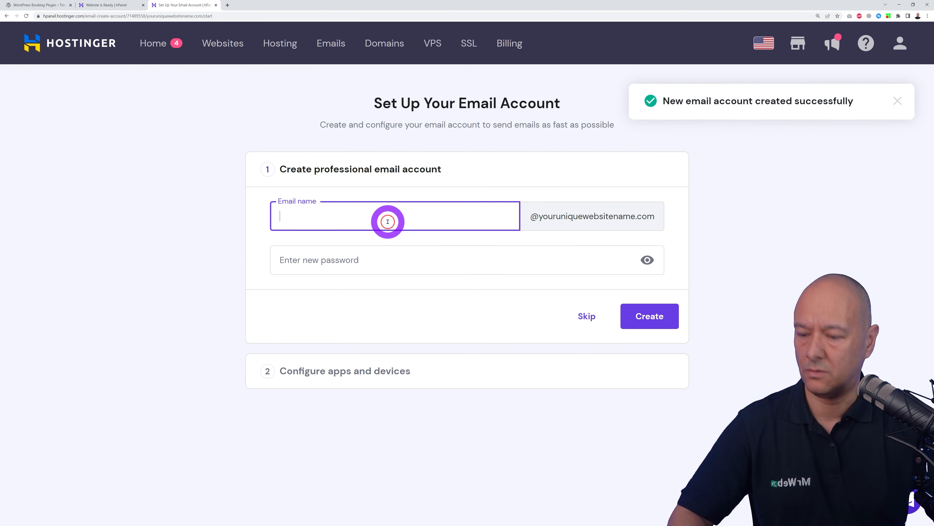
pyautogui.write('dr.campbell')
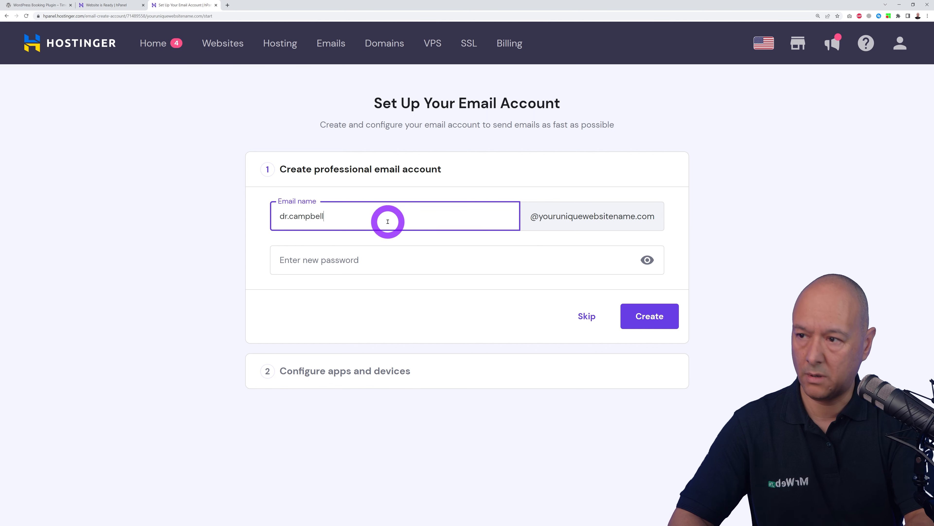
pyautogui.click(383, 254)
pyautogui.hotkey('ctrl', 'v')
pyautogui.click(651, 382)
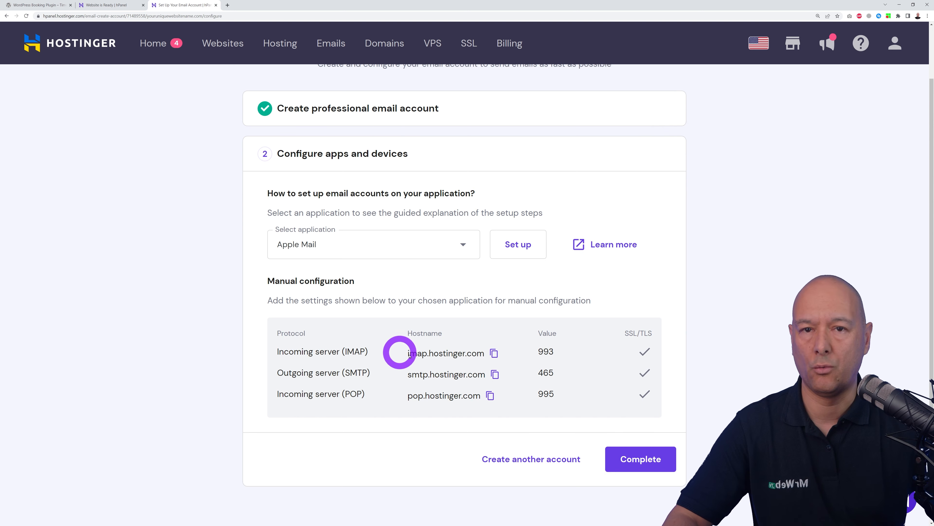
# - Finish email setup with Apple Mail, then open the website's WordPress editor from Websites
pyautogui.click(449, 243)
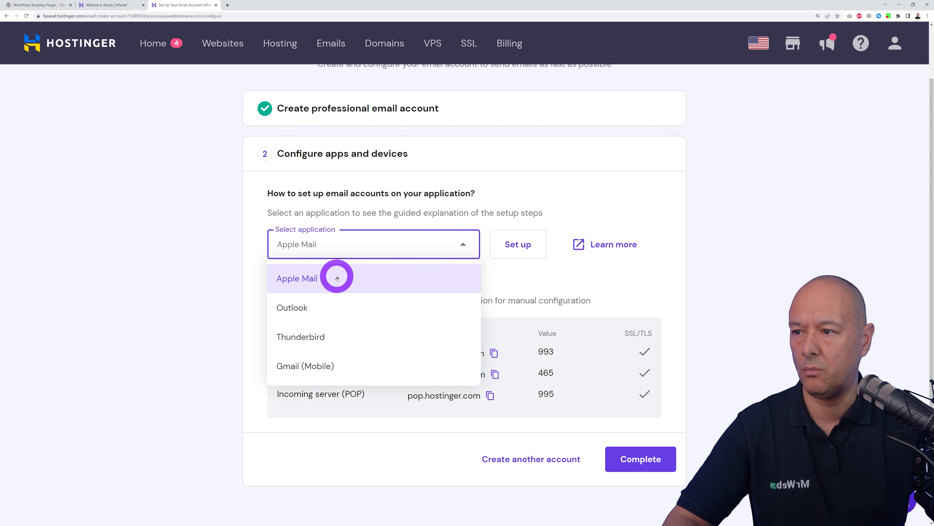
pyautogui.click(789, 317)
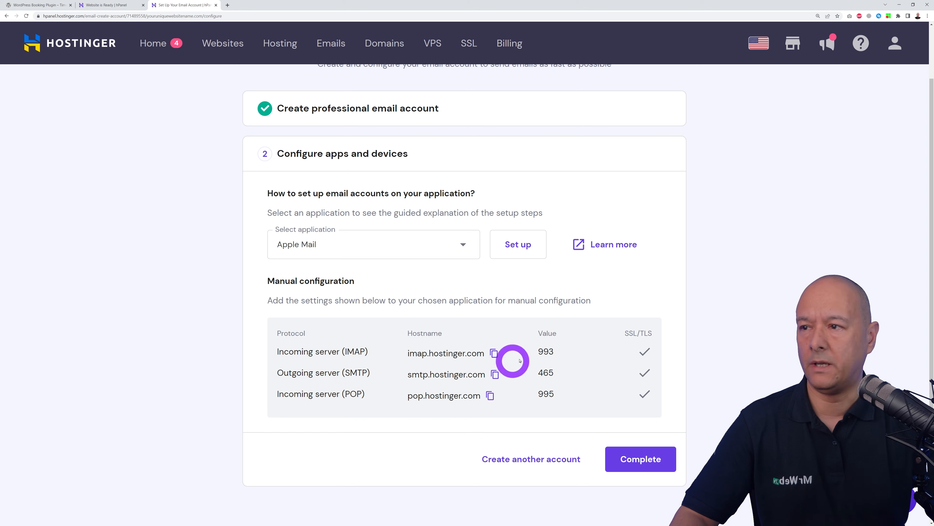
pyautogui.click(644, 452)
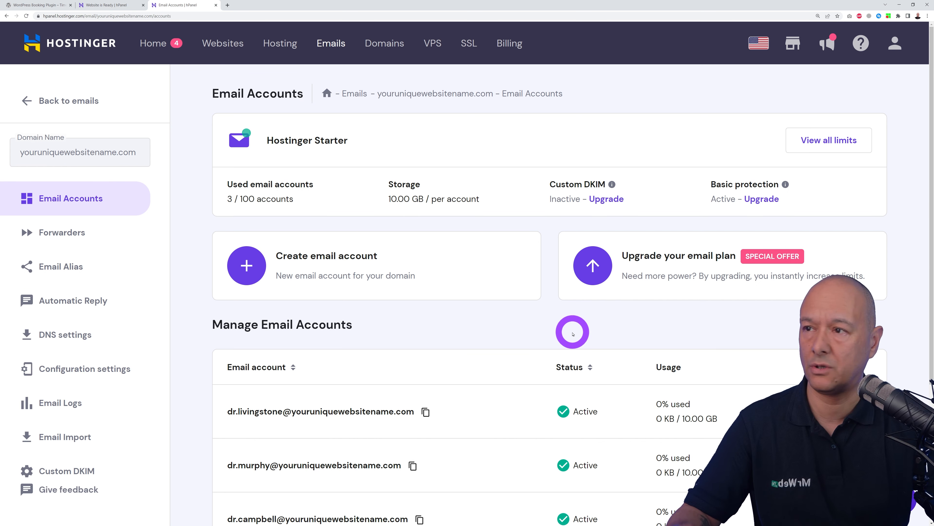
pyautogui.click(209, 48)
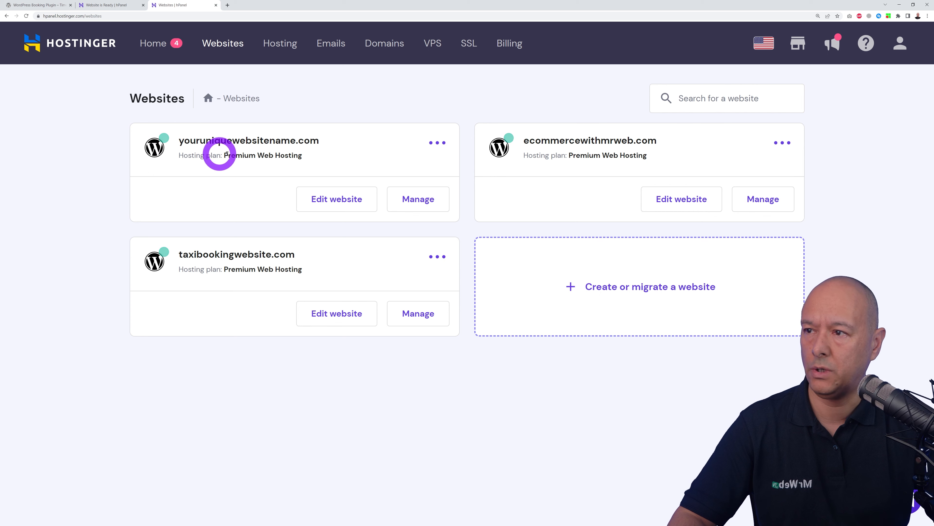
pyautogui.click(337, 203)
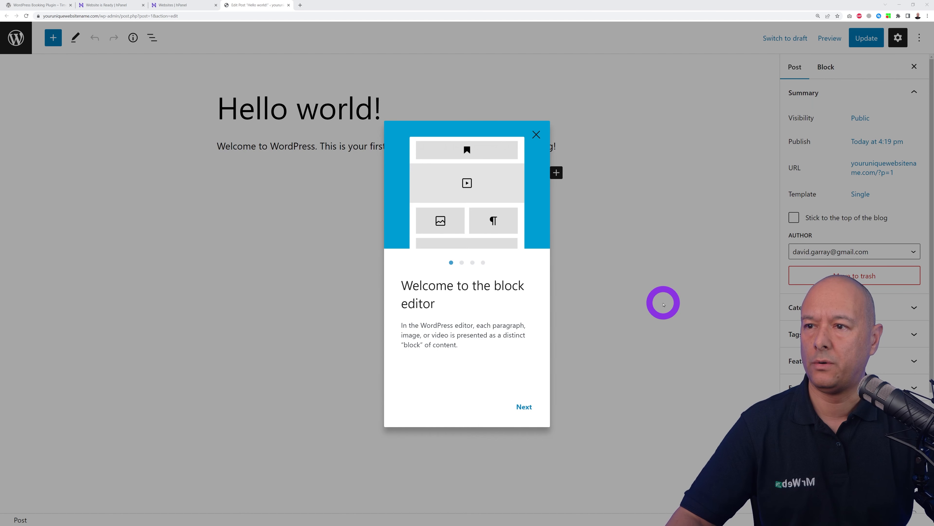
# - Close the editor guide, dismiss the dashboard's Welcome to WordPress banner and open Plugins
pyautogui.click(536, 134)
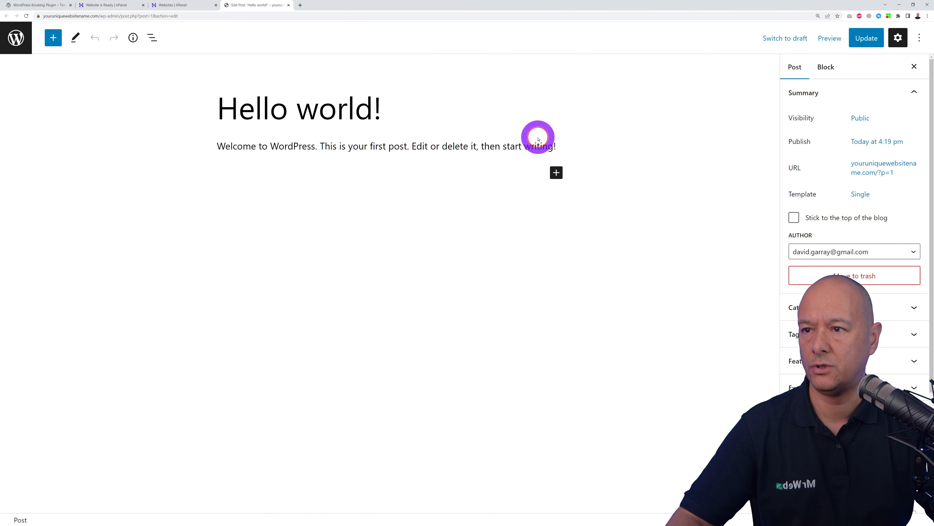
pyautogui.click(16, 42)
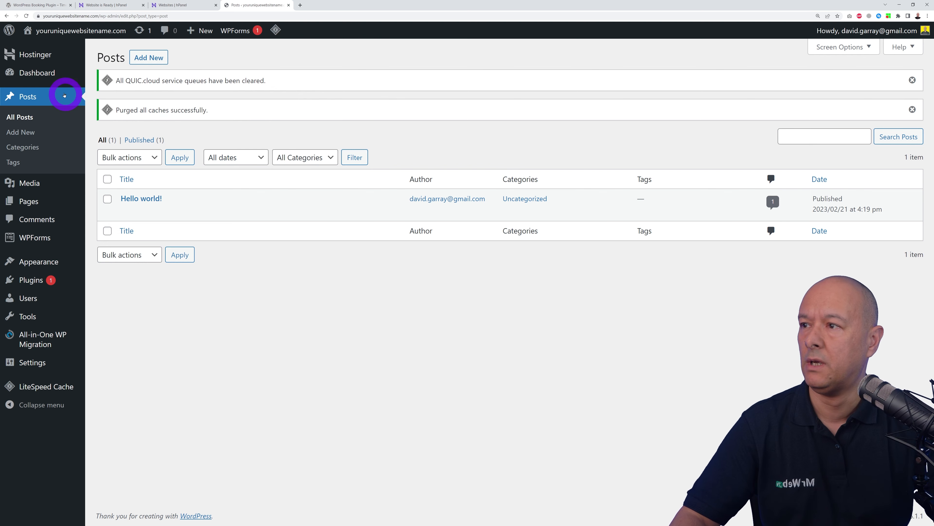
pyautogui.click(39, 70)
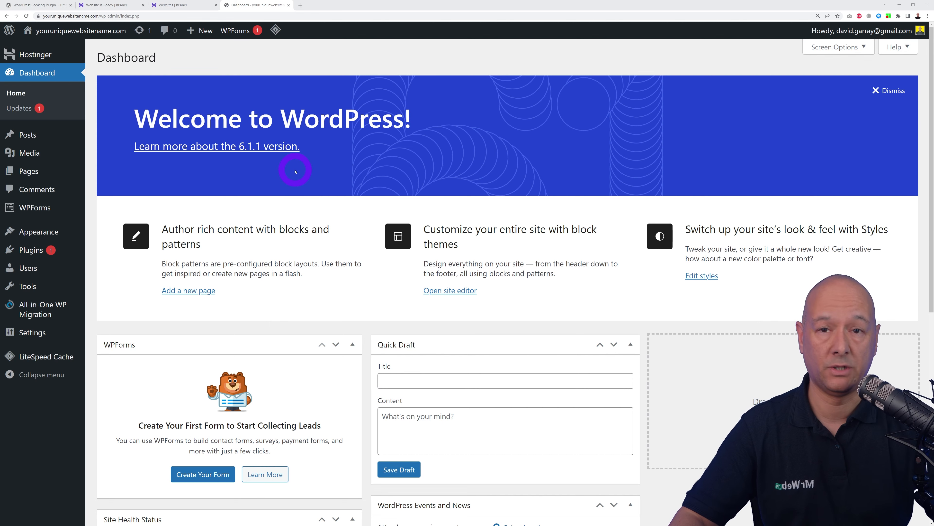
pyautogui.click(887, 91)
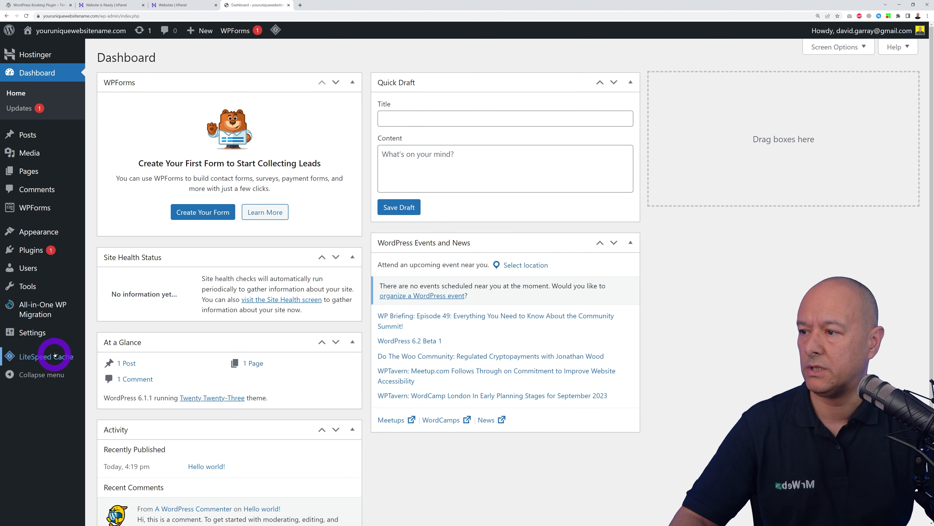
pyautogui.moveTo(68, 319)
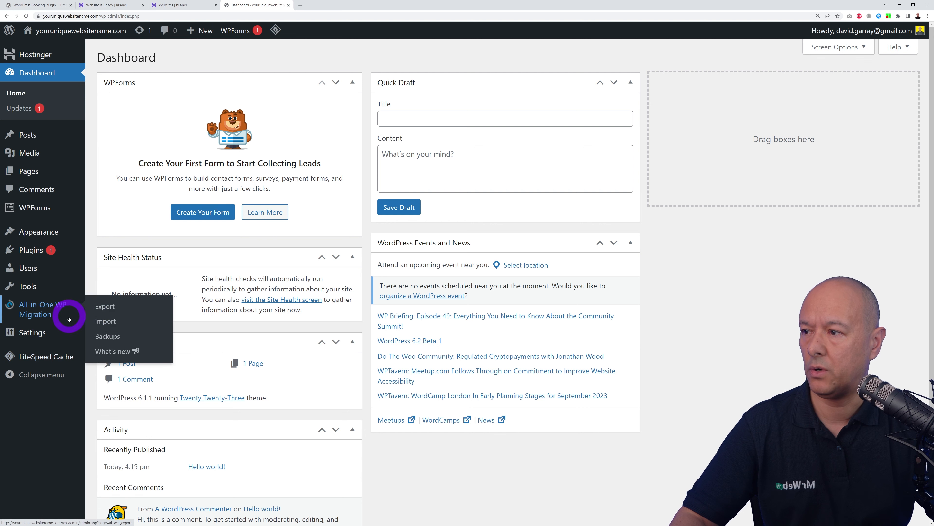
pyautogui.click(33, 251)
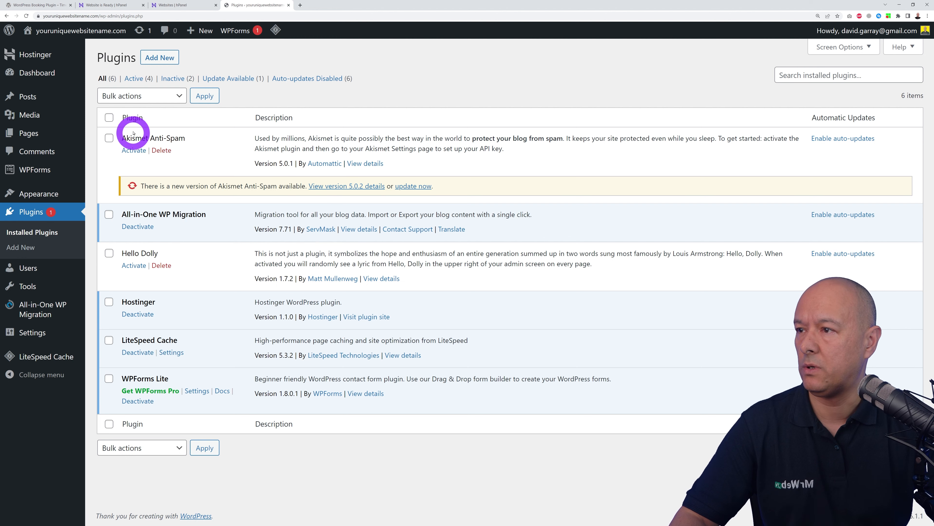
# - Bulk-deactivate all installed plugins
pyautogui.click(110, 118)
pyautogui.click(177, 97)
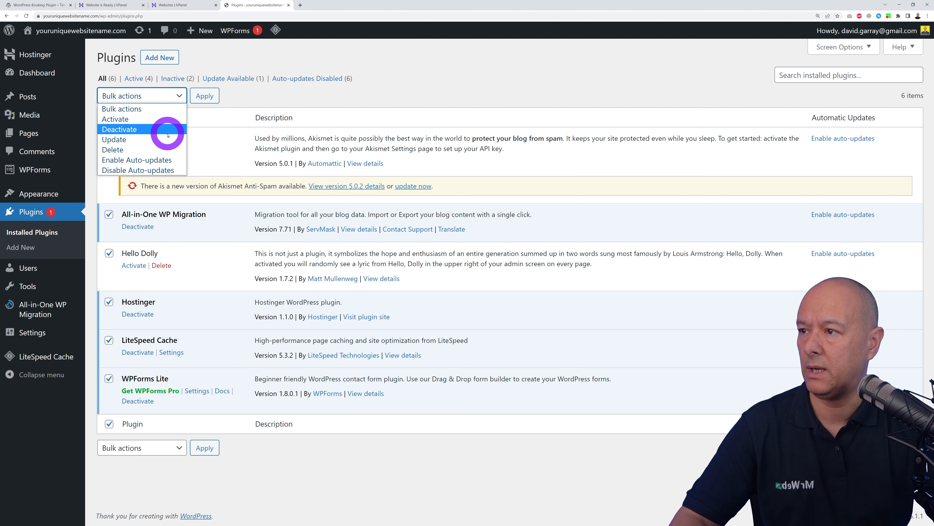
pyautogui.click(167, 125)
pyautogui.click(204, 104)
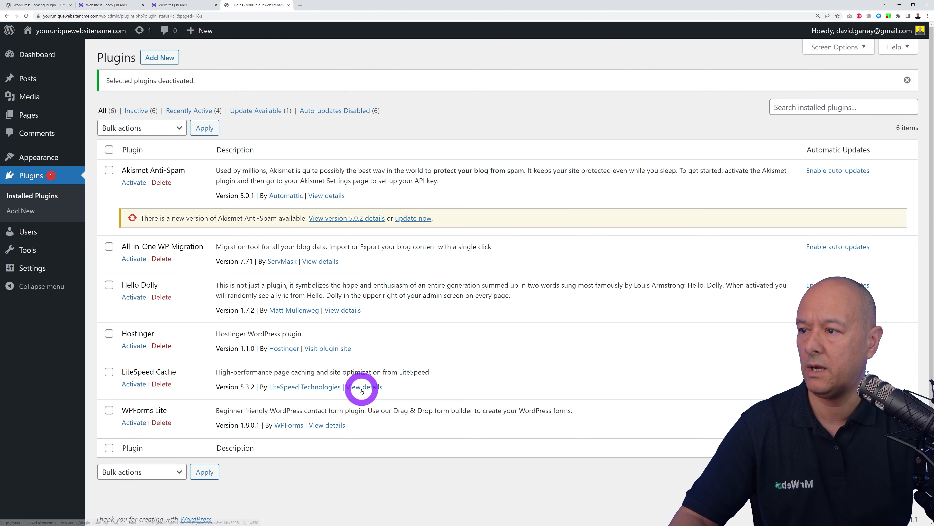
# - Delete every plugin except LiteSpeed Cache, confirming removal of their data
pyautogui.click(109, 149)
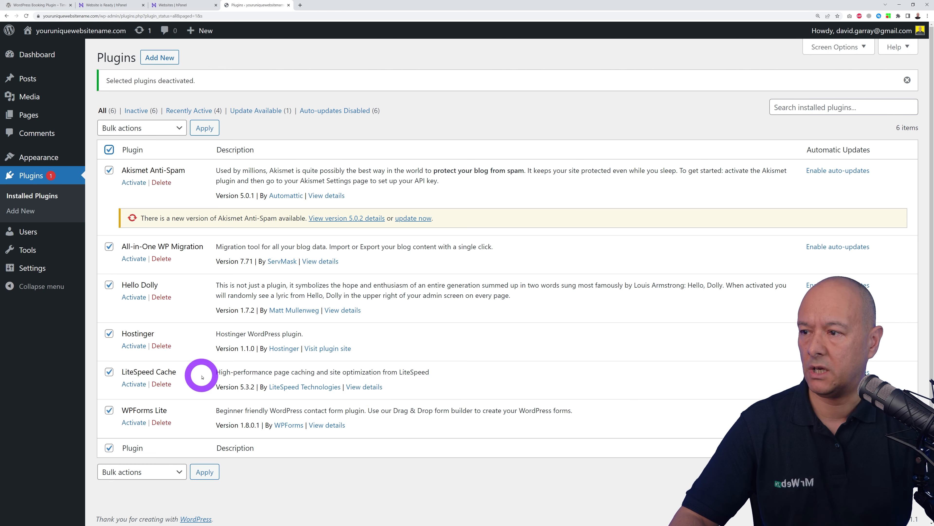
pyautogui.click(109, 372)
pyautogui.click(152, 127)
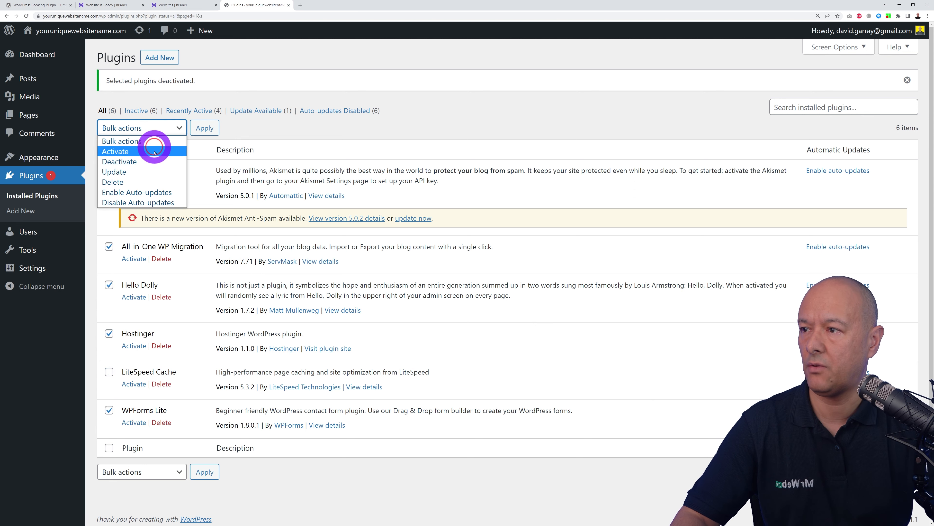
pyautogui.click(151, 181)
pyautogui.click(204, 128)
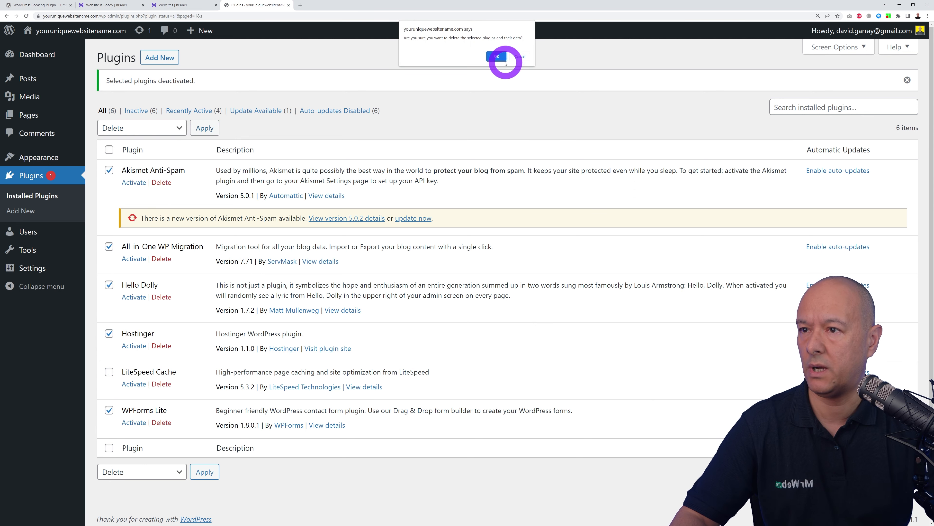
pyautogui.click(496, 50)
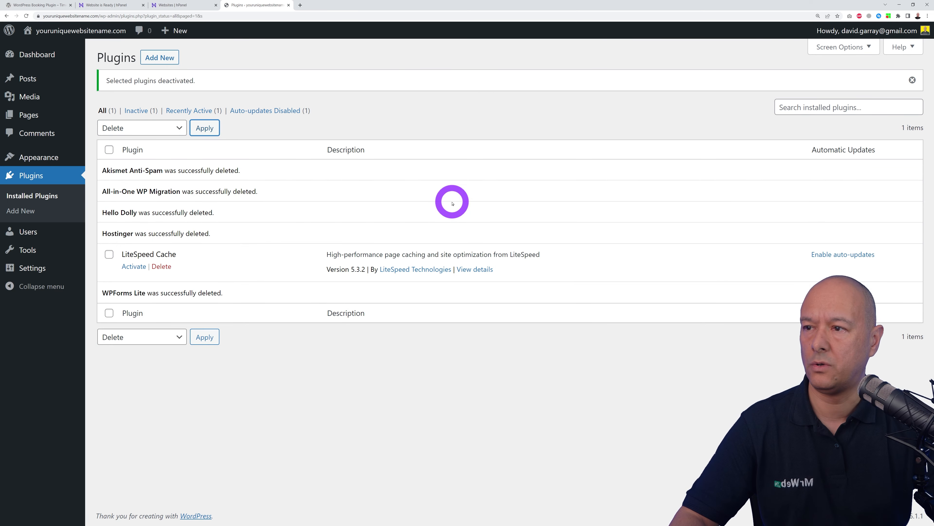
pyautogui.click(430, 384)
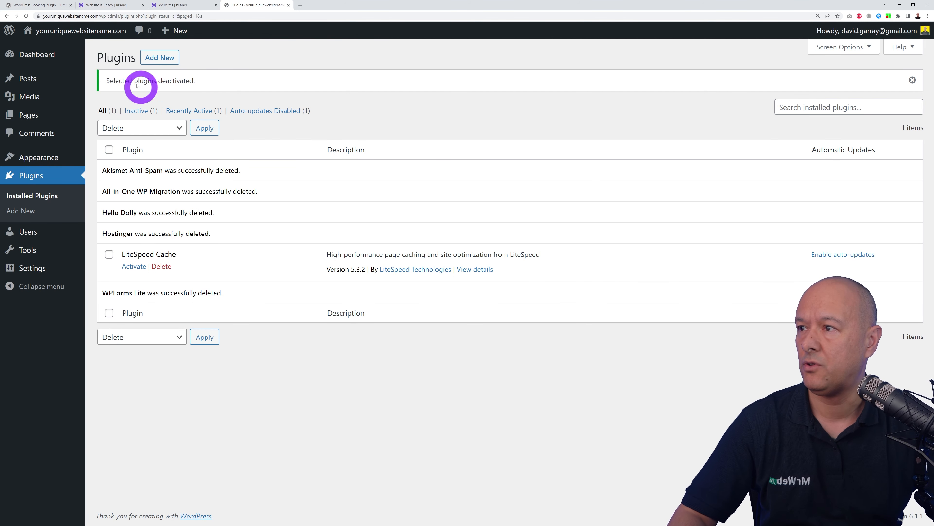
# - Check the live front page in a new tab, then go to the installed themes
pyautogui.moveTo(59, 33)
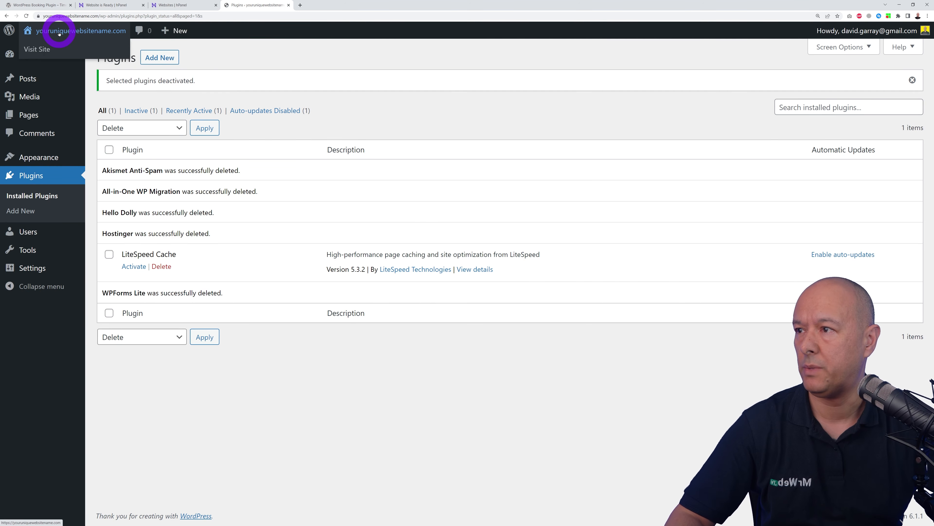
pyautogui.rightClick(45, 52)
pyautogui.click(66, 58)
pyautogui.click(327, 4)
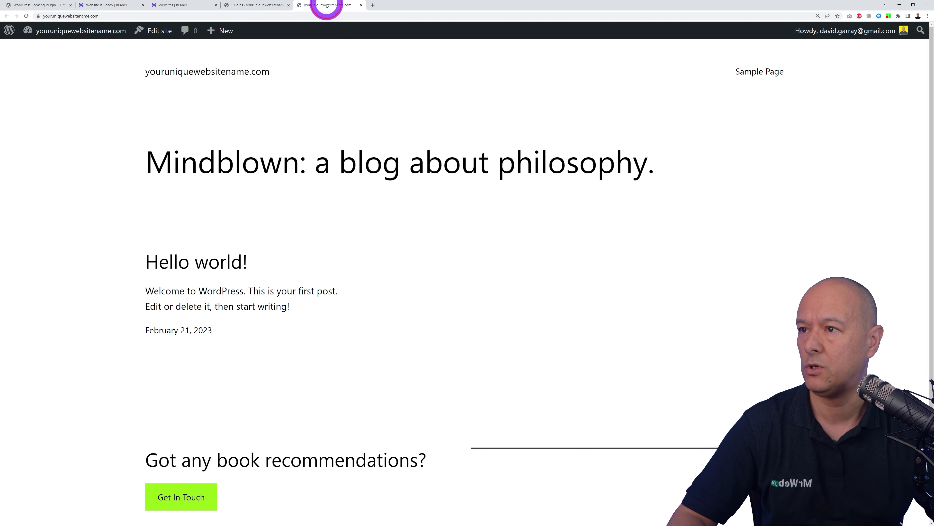
pyautogui.scroll(-3, 586, 364)
pyautogui.scroll(3, 586, 364)
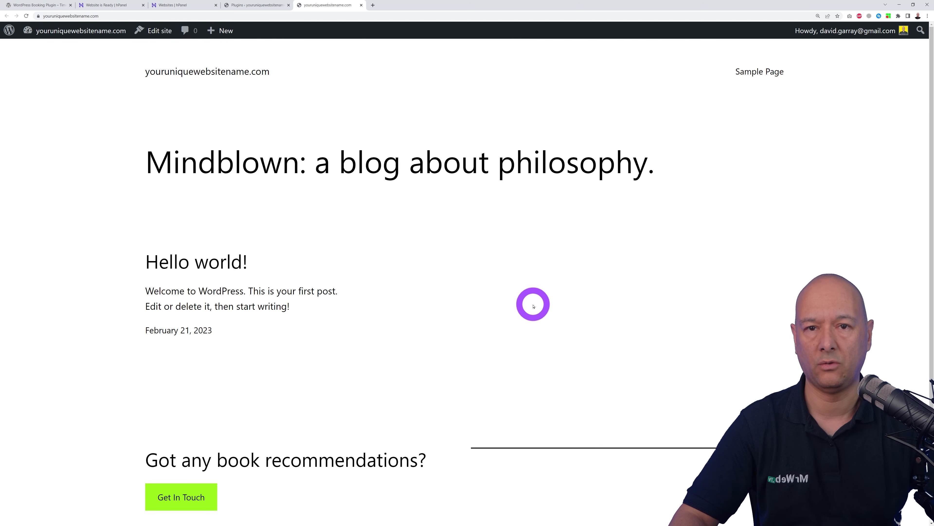
pyautogui.click(258, 5)
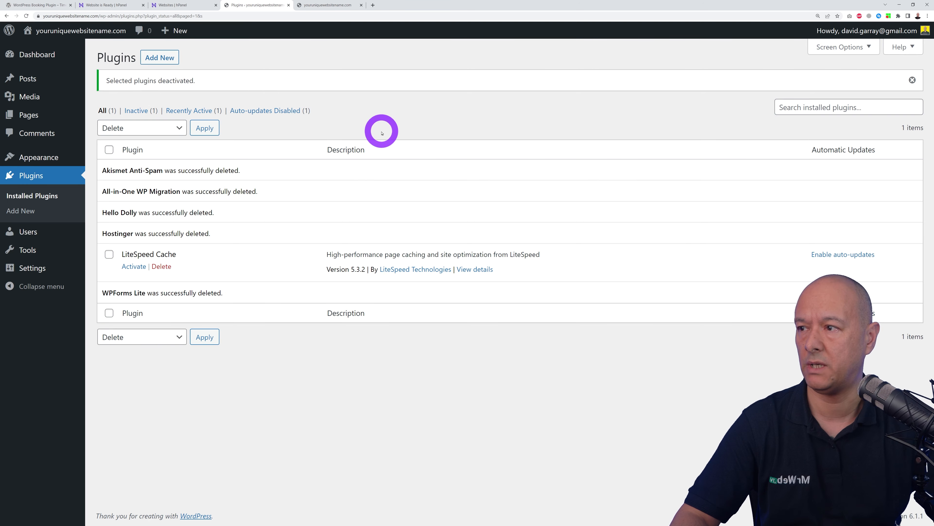
pyautogui.click(38, 156)
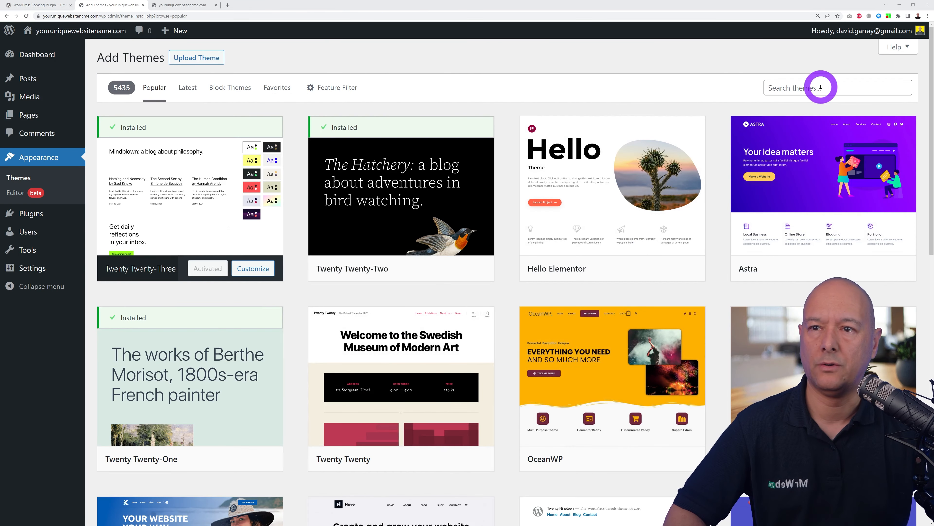
# - Search the theme directory for 'responsive', install the Responsive theme and activate it
pyautogui.click(821, 87)
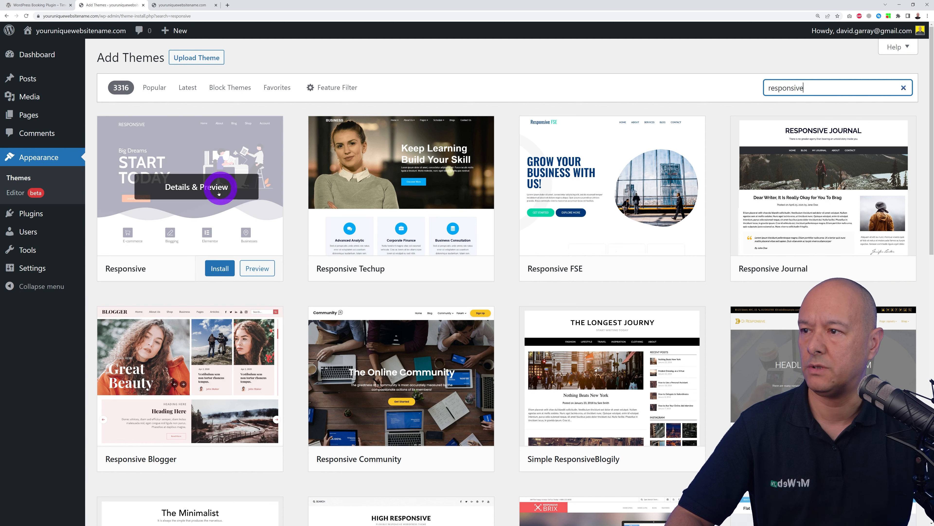
pyautogui.click(222, 271)
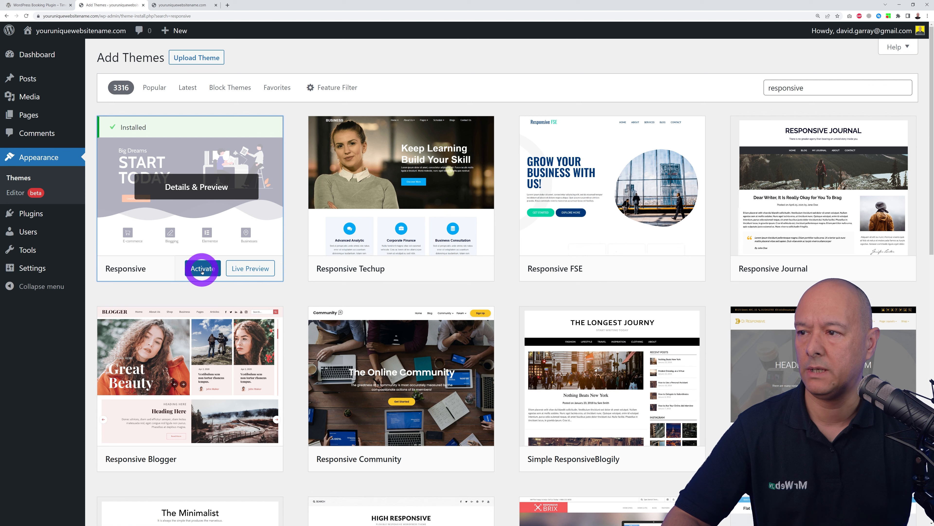
pyautogui.click(202, 271)
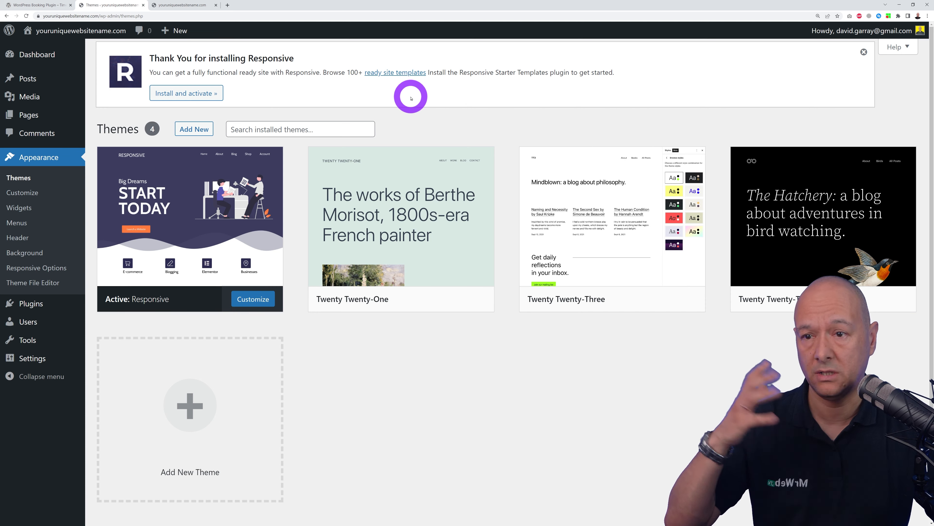
# - Install and activate Responsive Starter Templates, then search the templates for 'doctor'
pyautogui.click(180, 93)
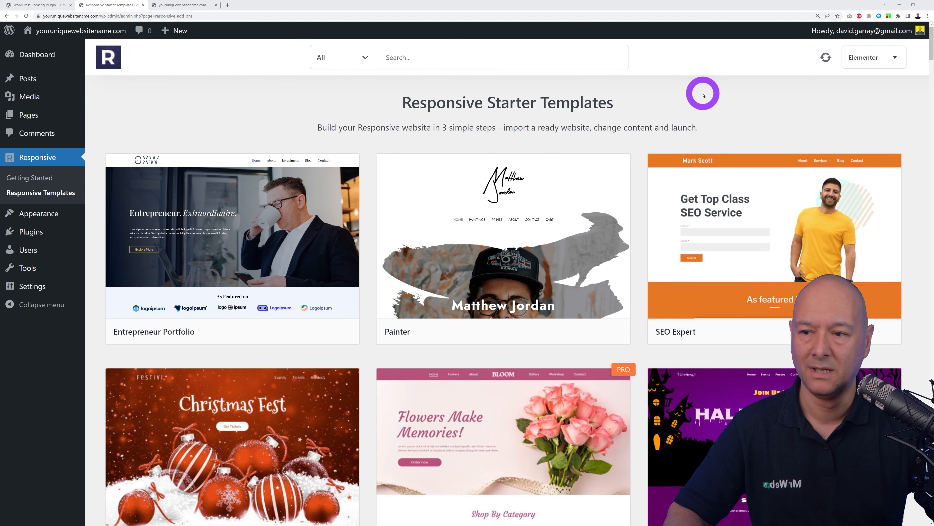
pyautogui.click(531, 62)
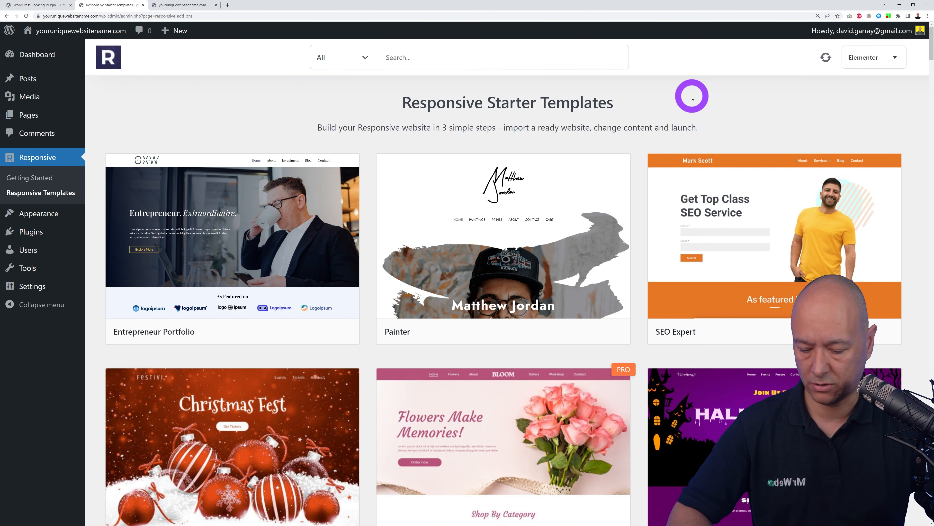
pyautogui.write('doctor')
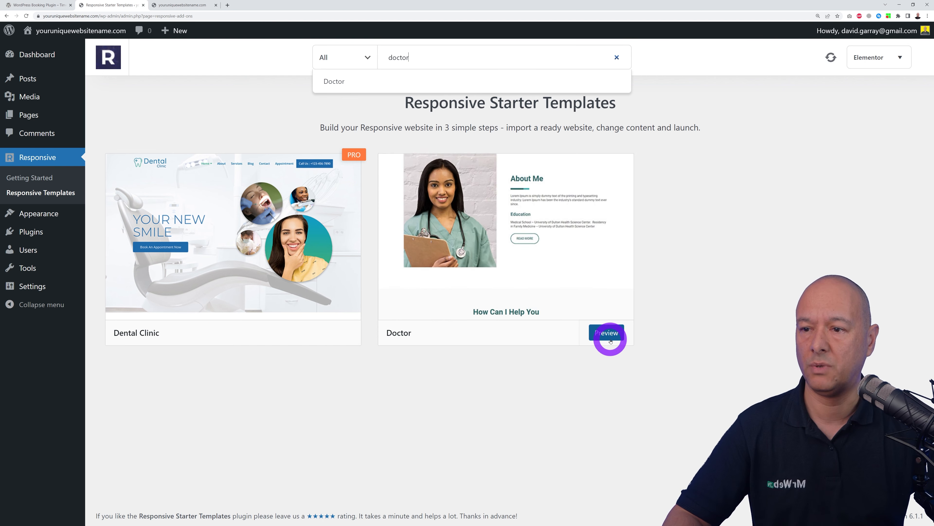
# - Open the Doctor template's preview and scroll through the whole page
pyautogui.click(517, 257)
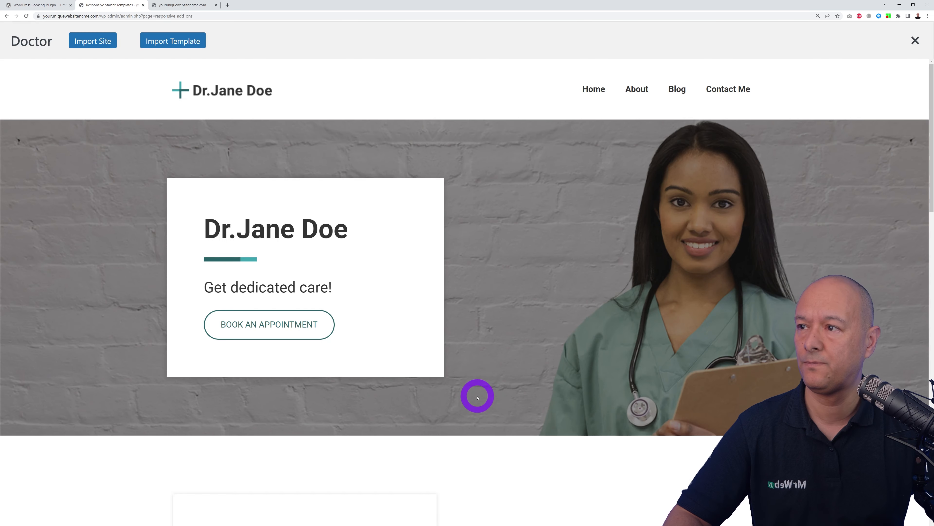
pyautogui.scroll(-15, 734, 371)
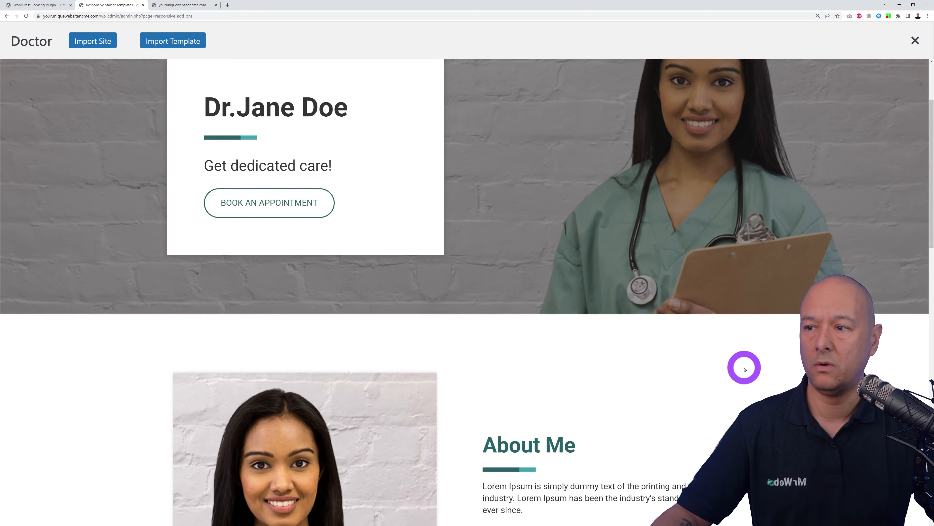
pyautogui.scroll(-6, 801, 363)
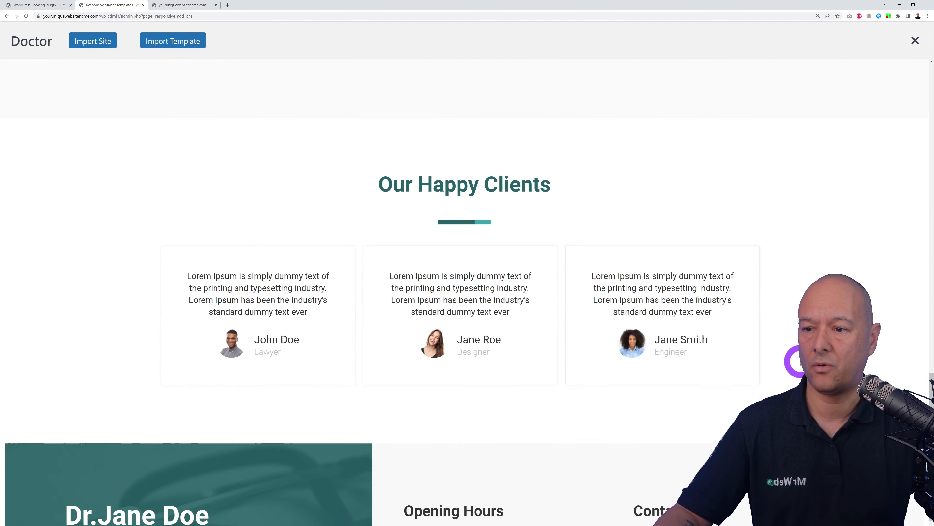
pyautogui.scroll(15, 802, 362)
pyautogui.scroll(8, 802, 361)
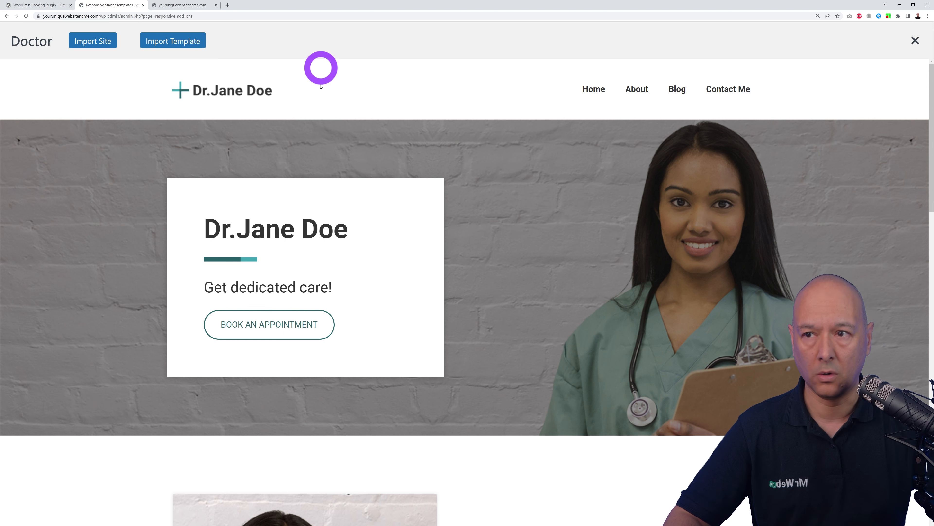
# - Import the full Doctor site with Delete Previous Import ticked, then switch to the front-end tab
pyautogui.click(94, 44)
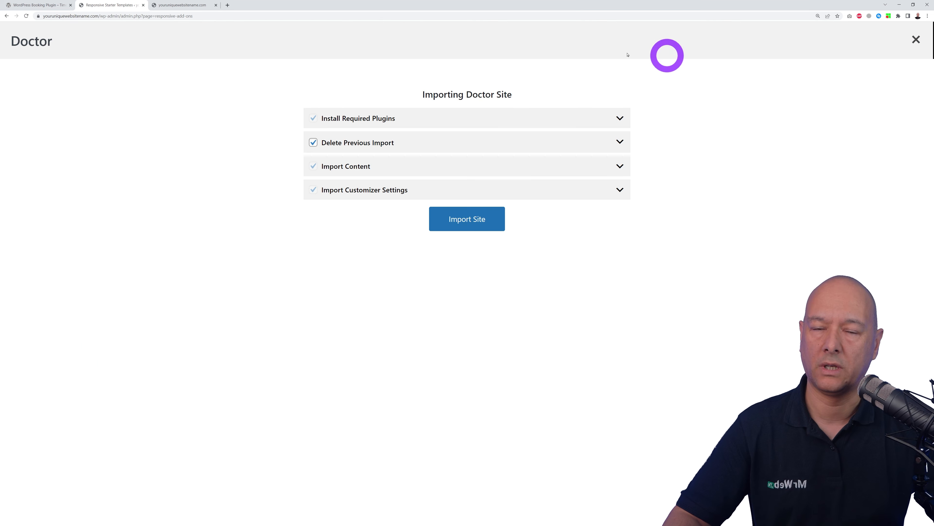
pyautogui.click(313, 142)
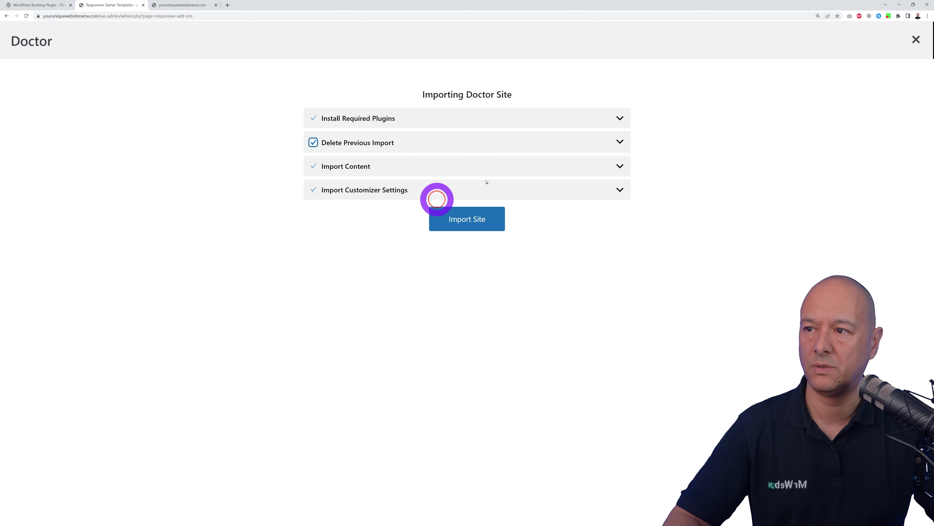
pyautogui.click(465, 220)
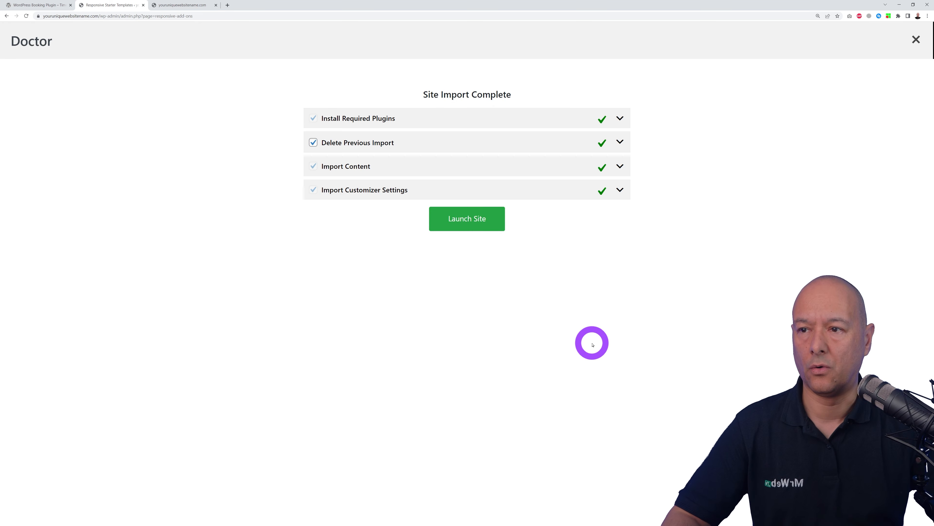
pyautogui.click(915, 40)
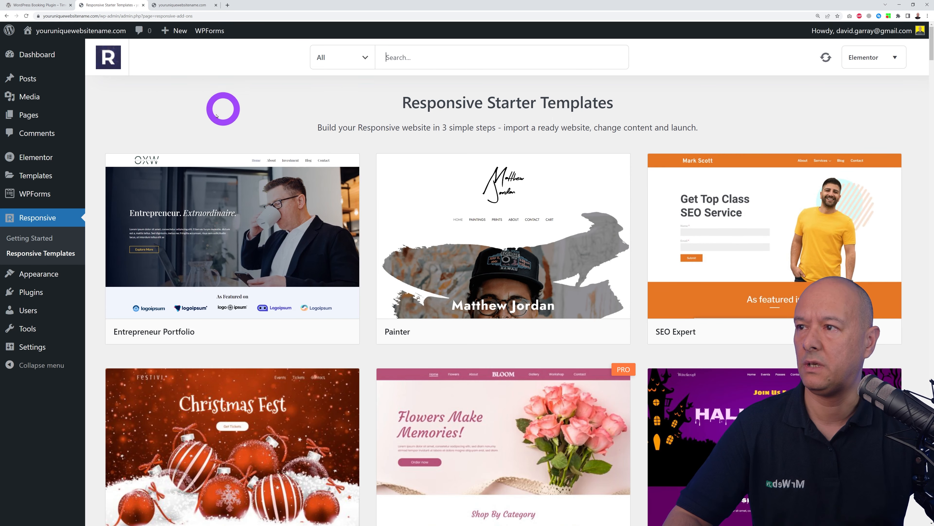
pyautogui.click(187, 7)
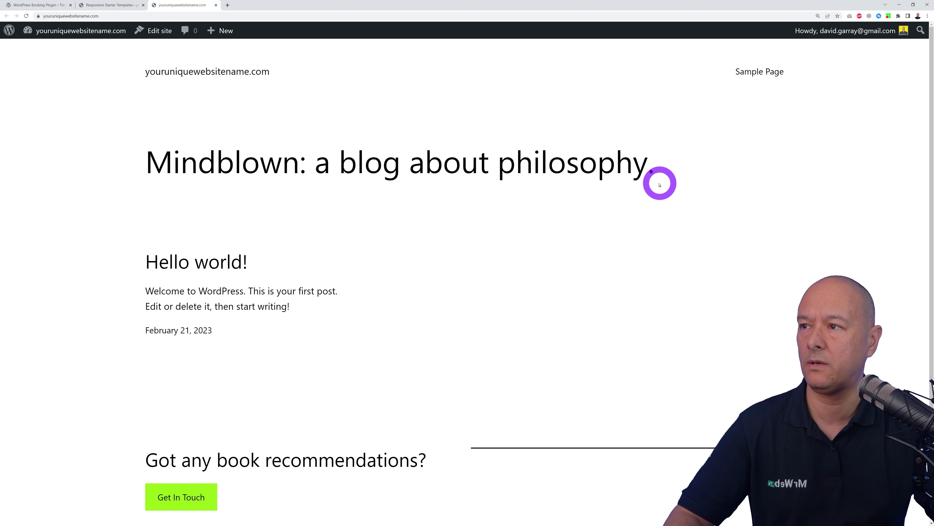
# - Reload the front page and scroll the imported Doctor design, then return to the admin's Plugins
pyautogui.click(26, 17)
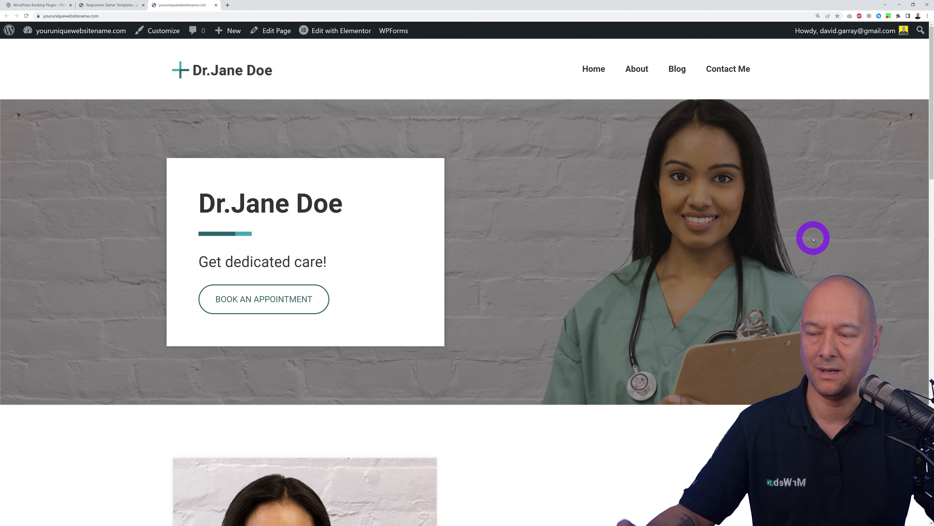
pyautogui.scroll(-15, 814, 240)
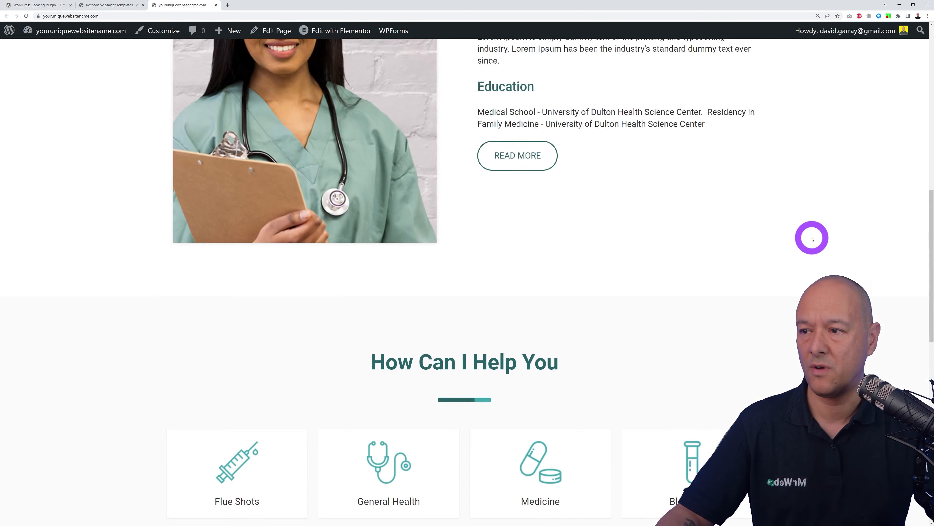
pyautogui.scroll(-8, 823, 241)
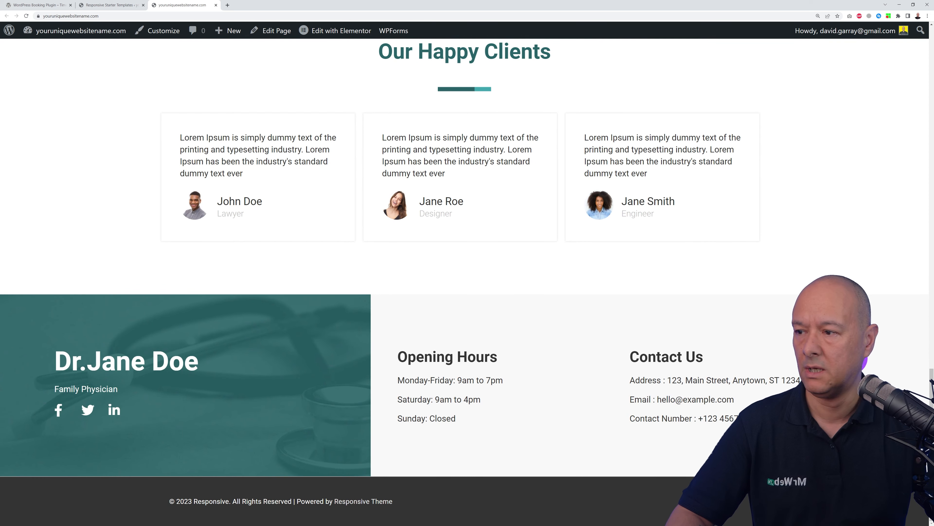
pyautogui.scroll(20, 823, 241)
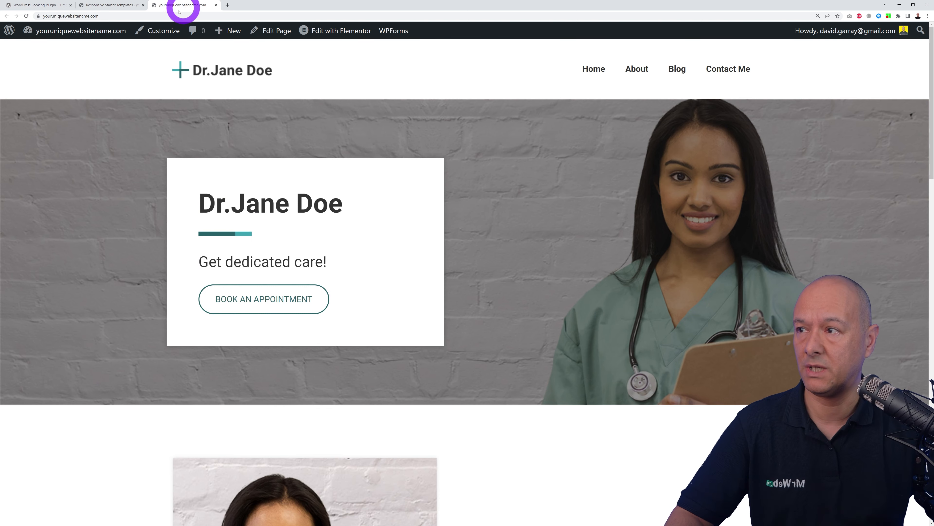
pyautogui.click(122, 5)
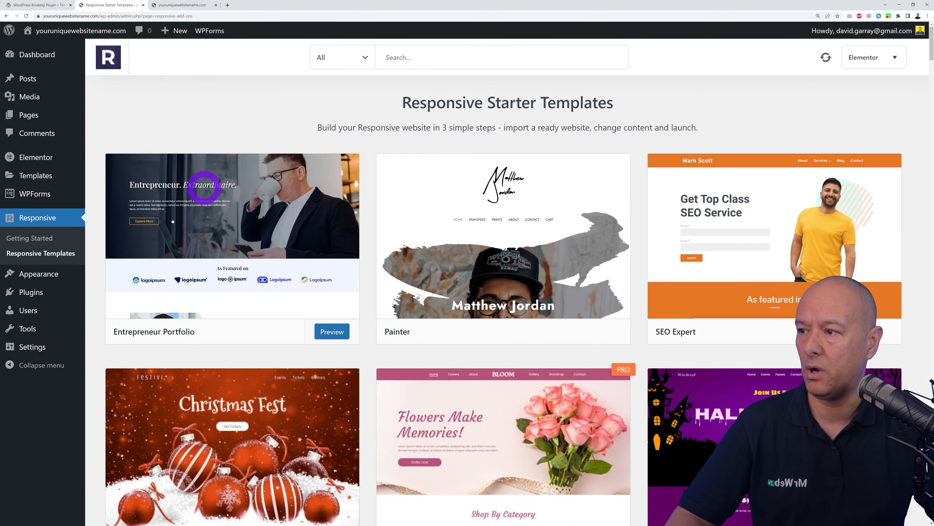
pyautogui.click(41, 294)
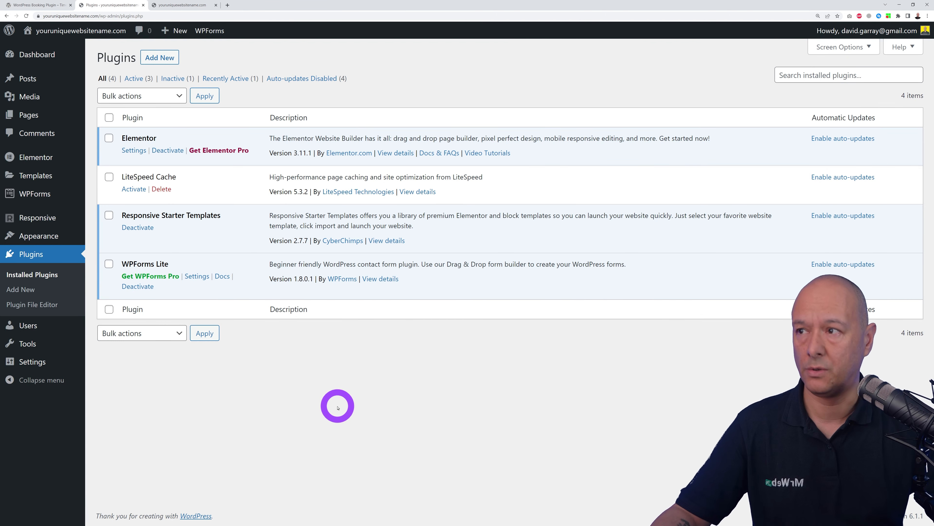
# - Upload timeslot.1.1.2.zip as a new plugin, install it and activate Time Slot
pyautogui.click(40, 5)
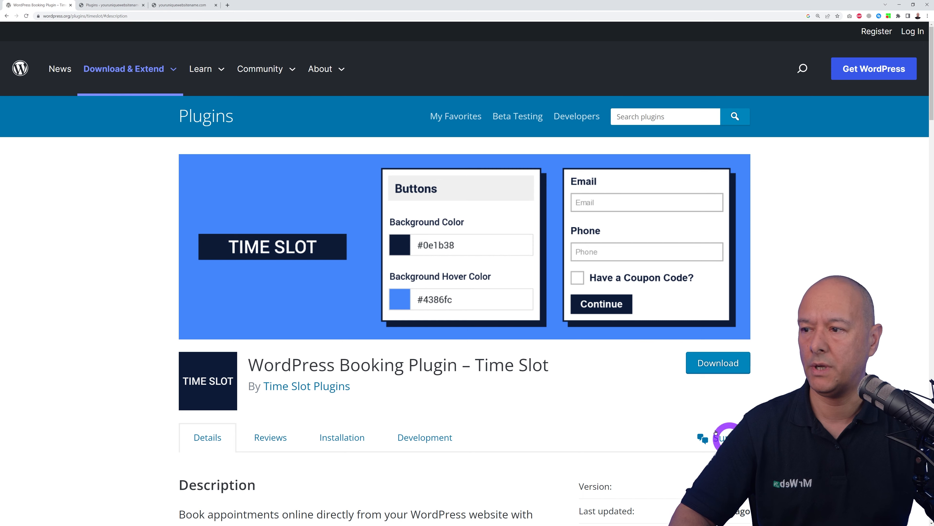
pyautogui.click(104, 4)
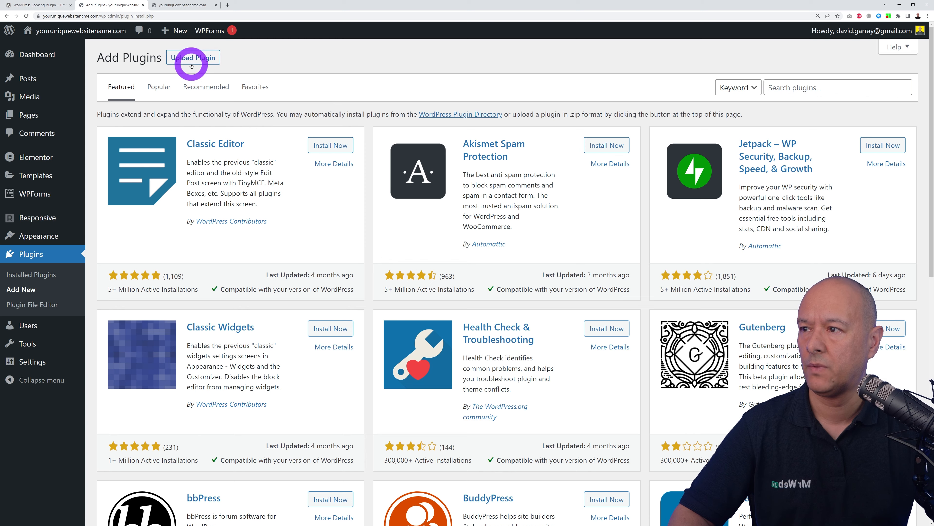
pyautogui.click(192, 62)
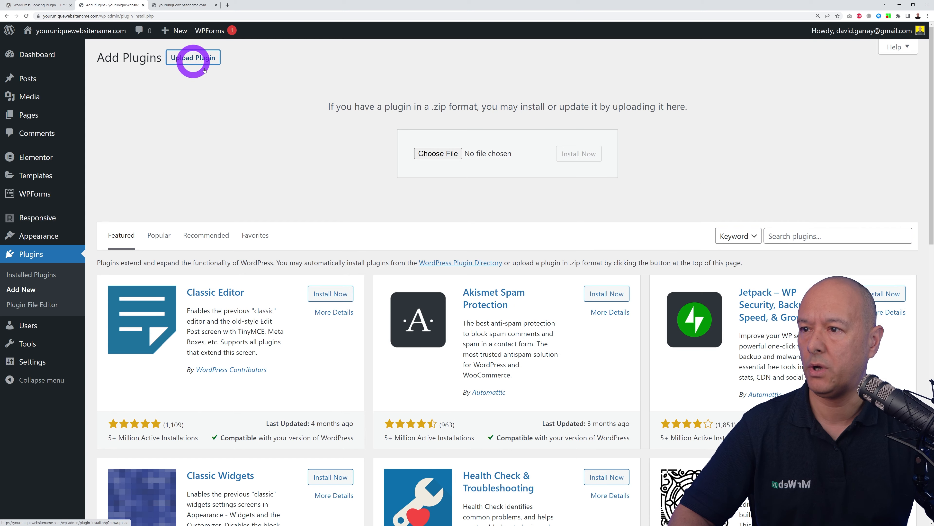
pyautogui.click(433, 153)
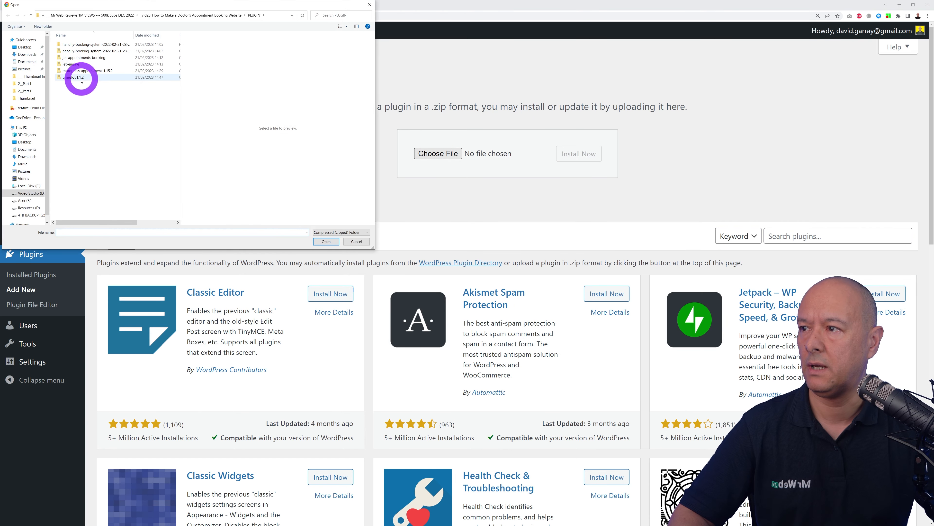
pyautogui.click(81, 78)
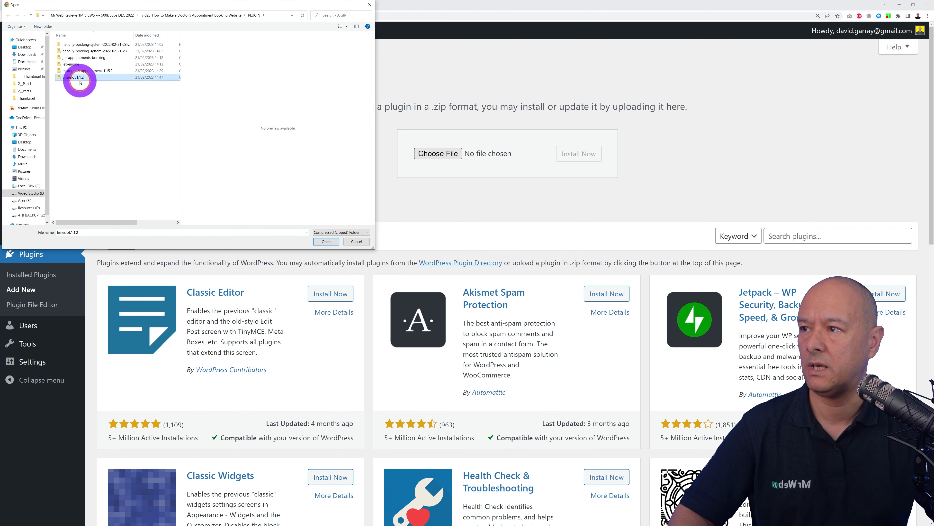
pyautogui.click(319, 242)
pyautogui.click(577, 154)
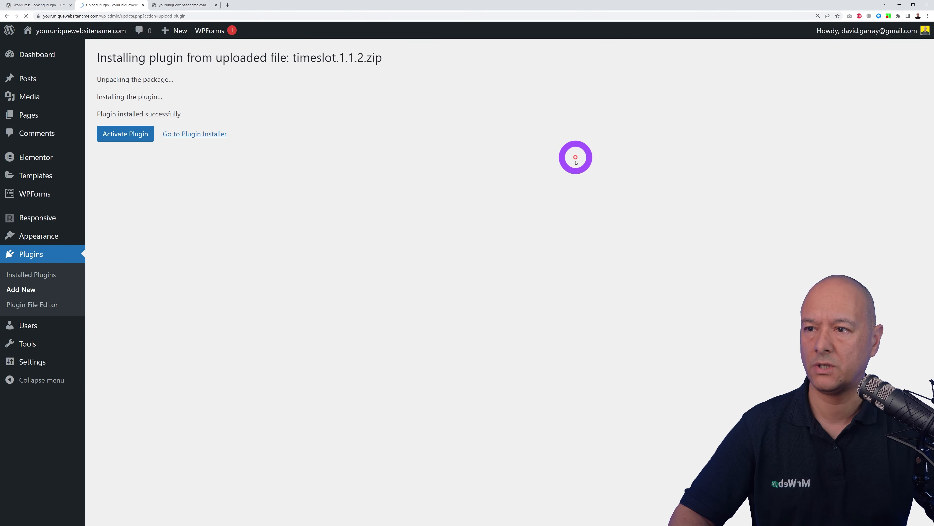
pyautogui.click(117, 138)
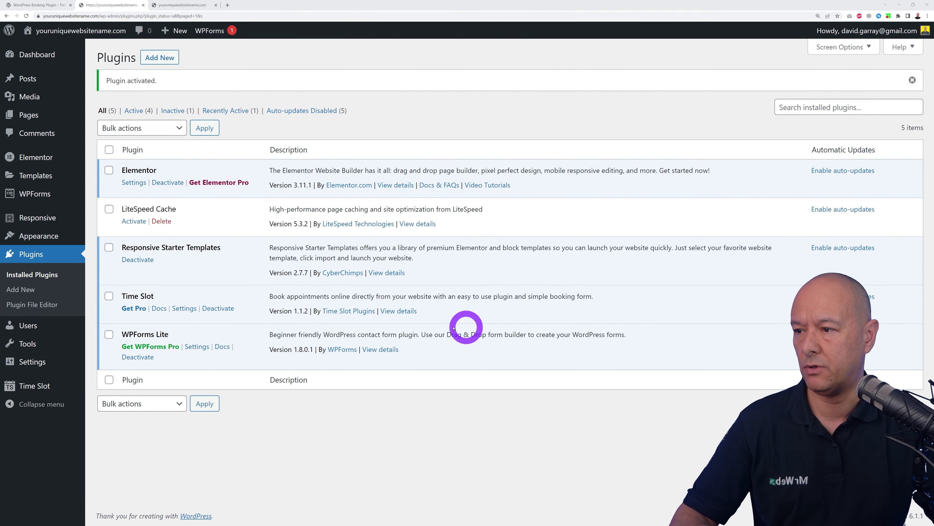
# - Go from the Time Slot Overview to the empty Services tab under Business Settings
pyautogui.click(38, 387)
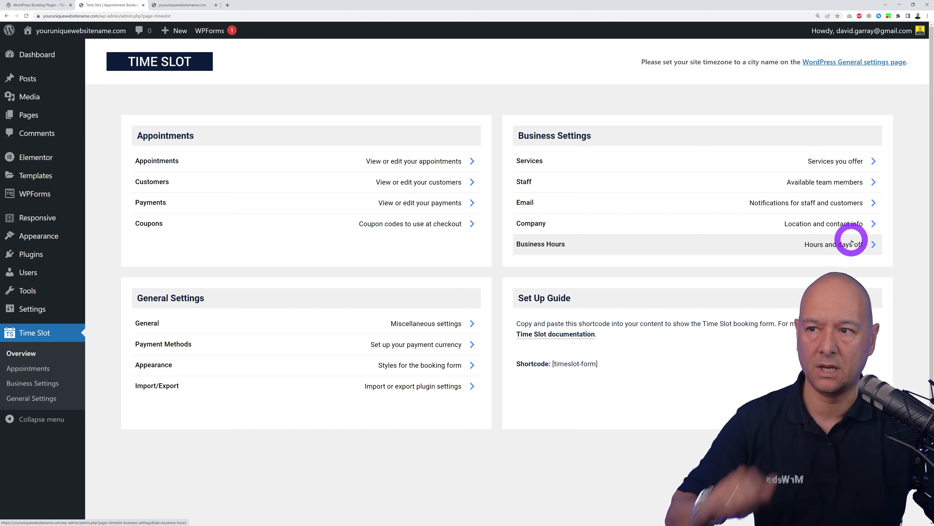
pyautogui.click(827, 160)
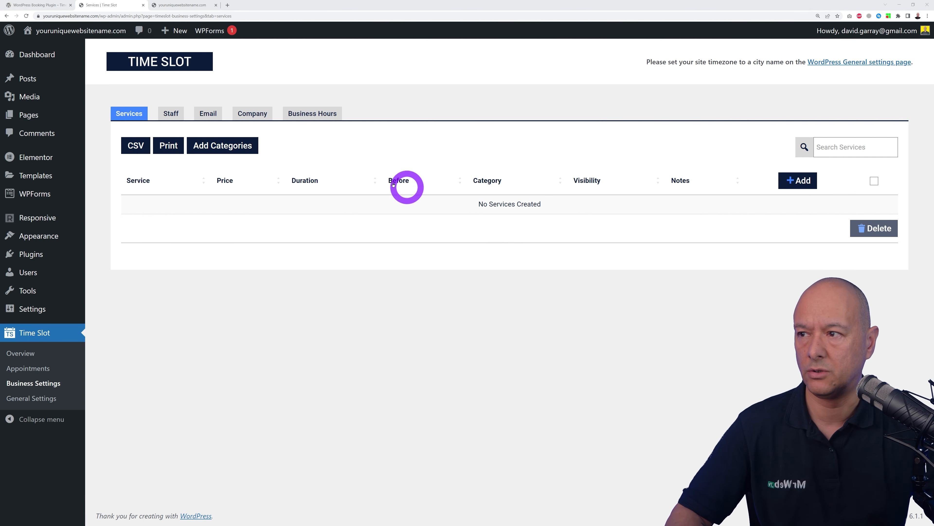
# - Add service categories Family Physicians, Blood Tests and Ob/Gyn, then save and close the editor
pyautogui.click(236, 146)
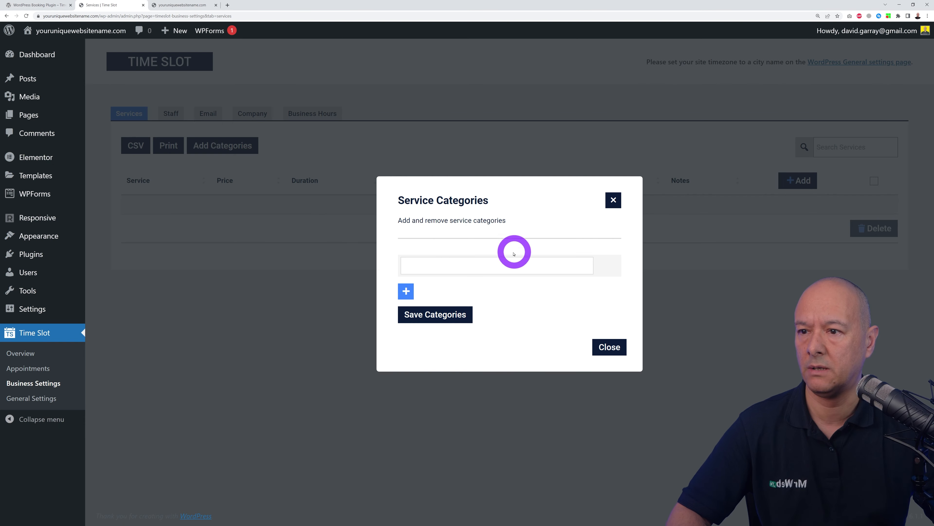
pyautogui.click(505, 263)
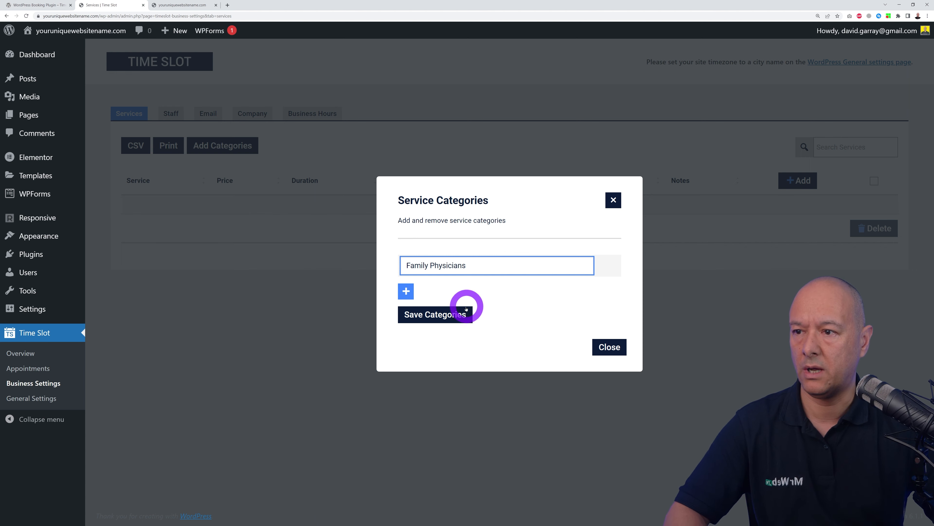
pyautogui.click(406, 290)
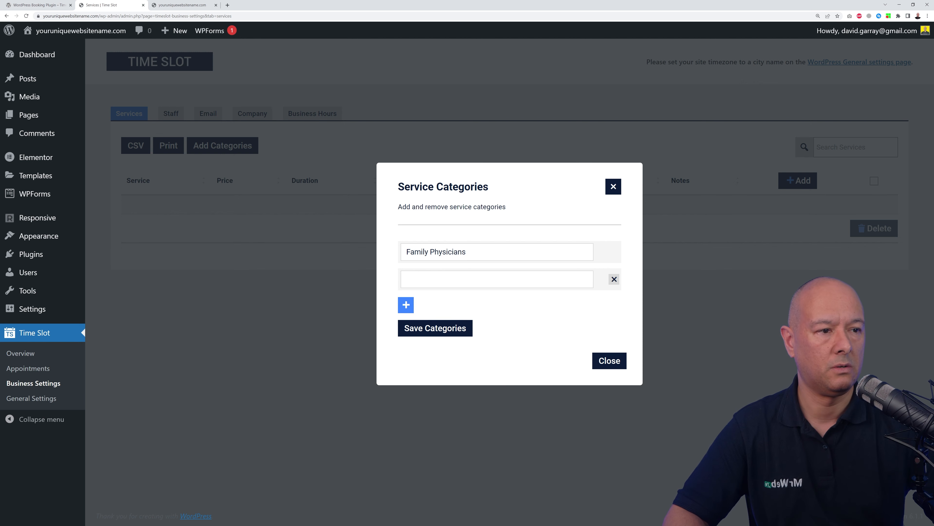
pyautogui.click(526, 279)
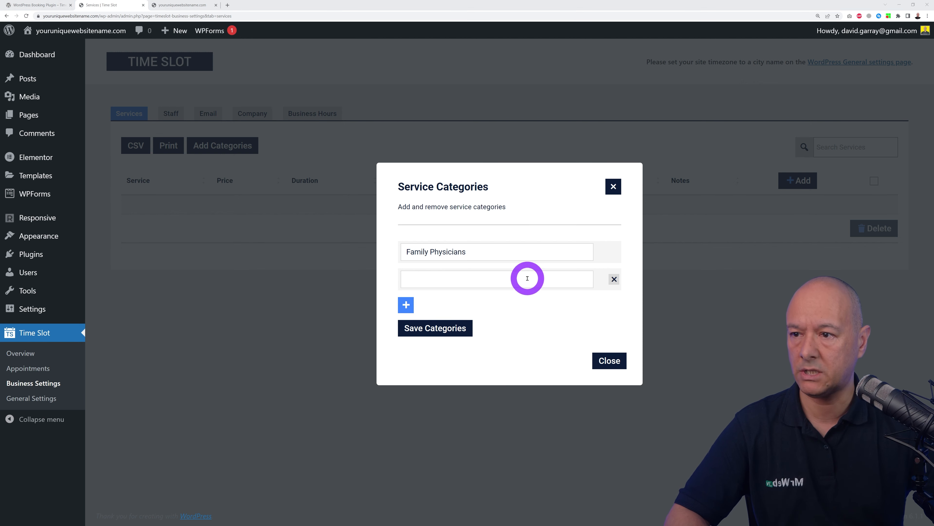
pyautogui.write('Blood Tests')
pyautogui.click(406, 304)
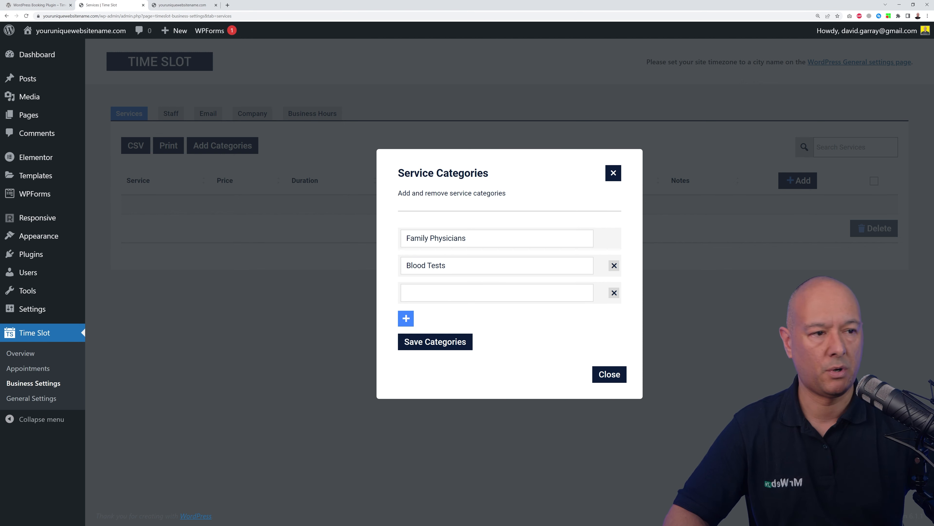
pyautogui.click(467, 292)
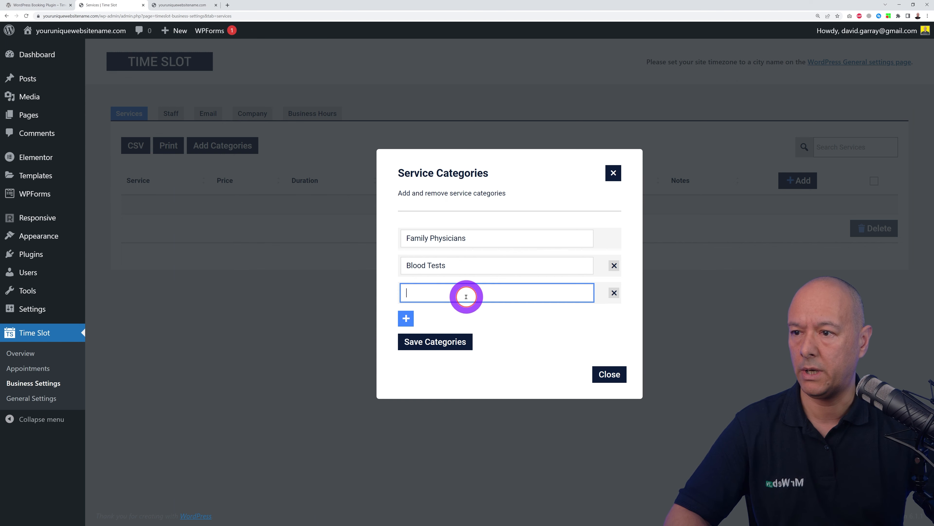
pyautogui.write('Ob/Gyn')
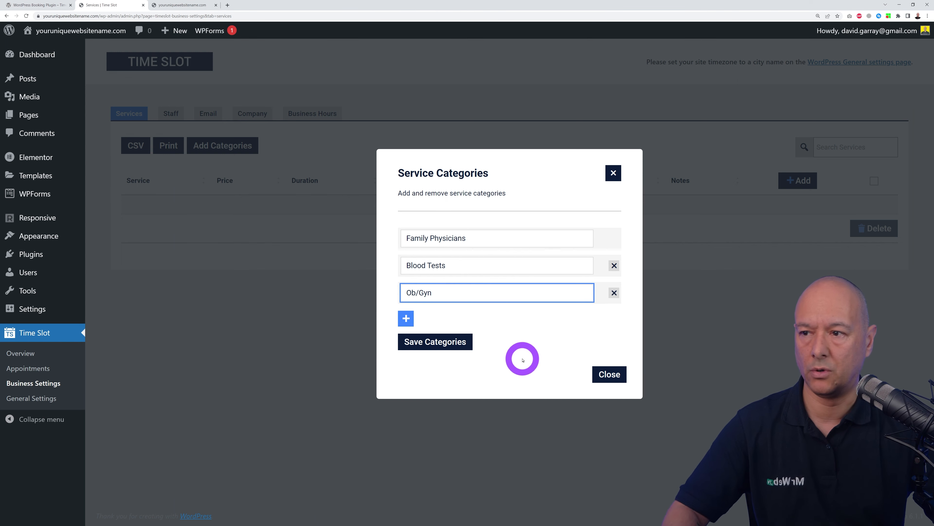
pyautogui.click(435, 341)
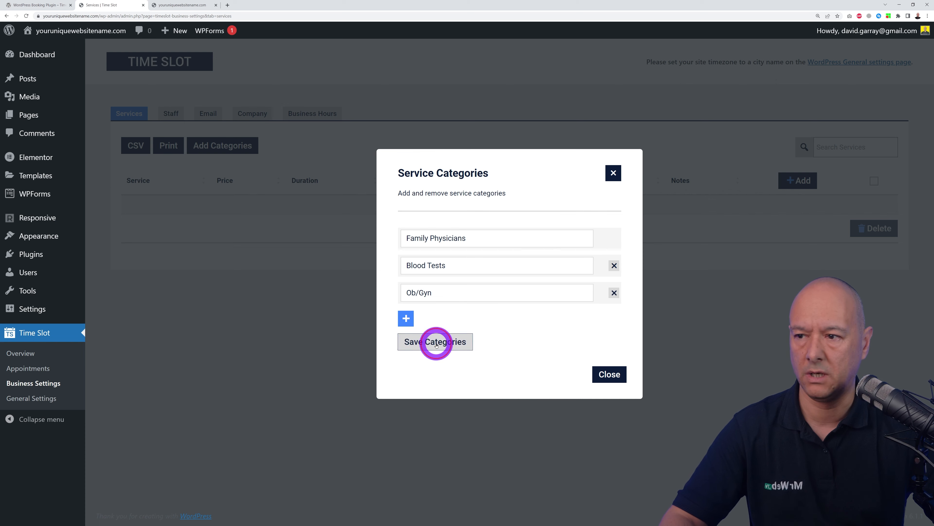
pyautogui.click(608, 386)
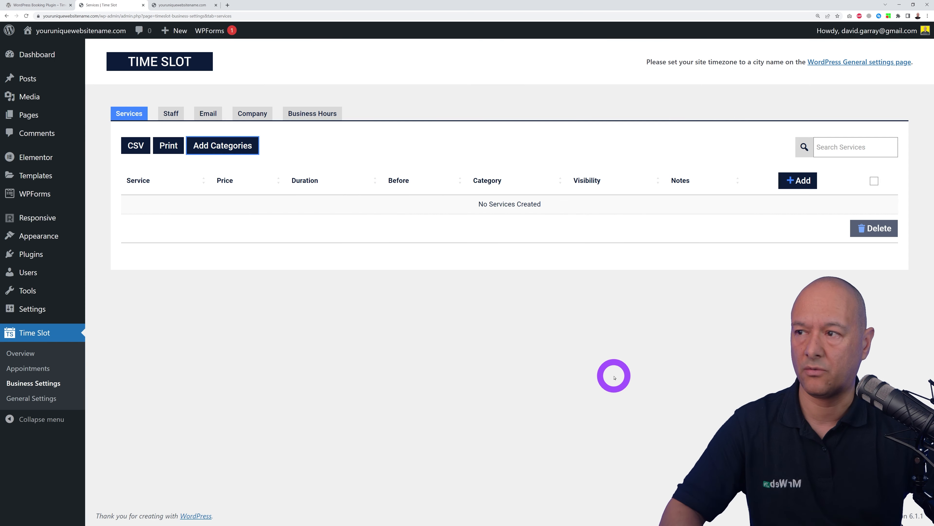
# - Create a new Doctor's Appointment service priced at $60, lasting 15 minutes
pyautogui.click(798, 181)
pyautogui.click(464, 209)
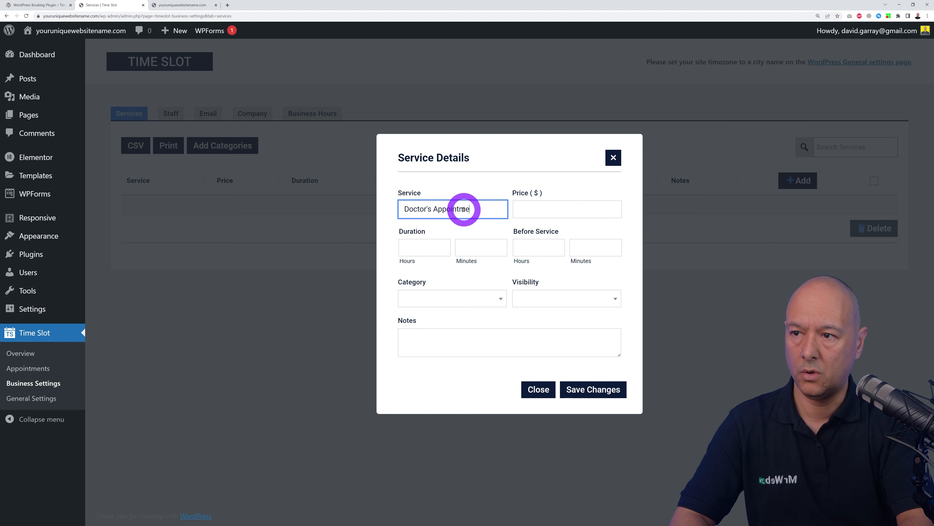
pyautogui.click(554, 209)
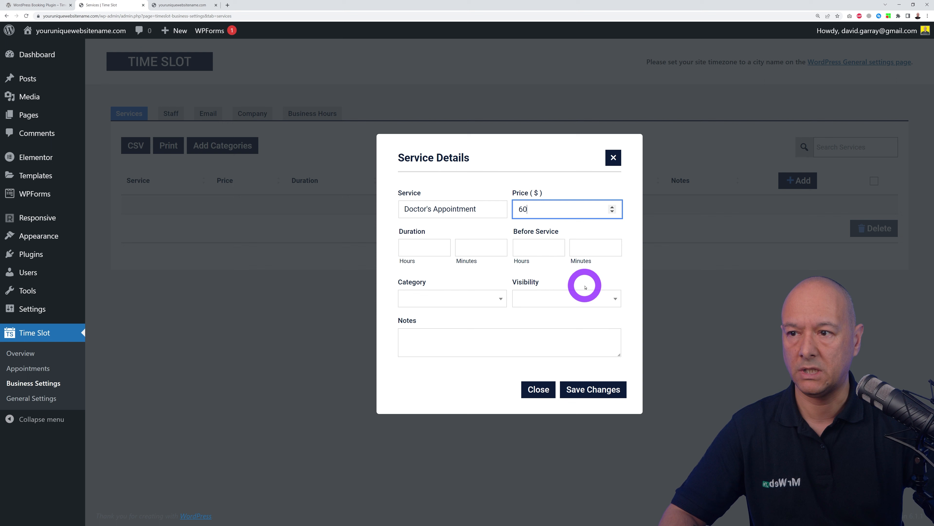
pyautogui.click(512, 169)
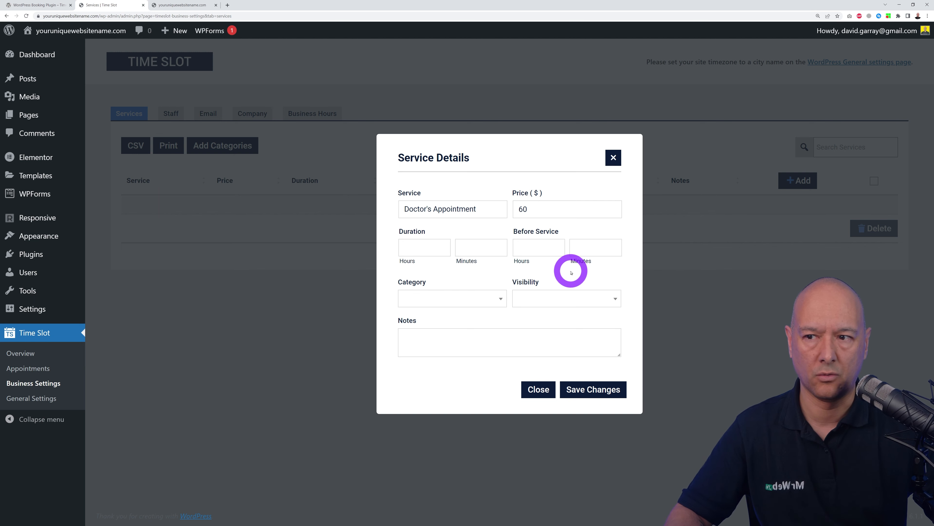
pyautogui.click(588, 249)
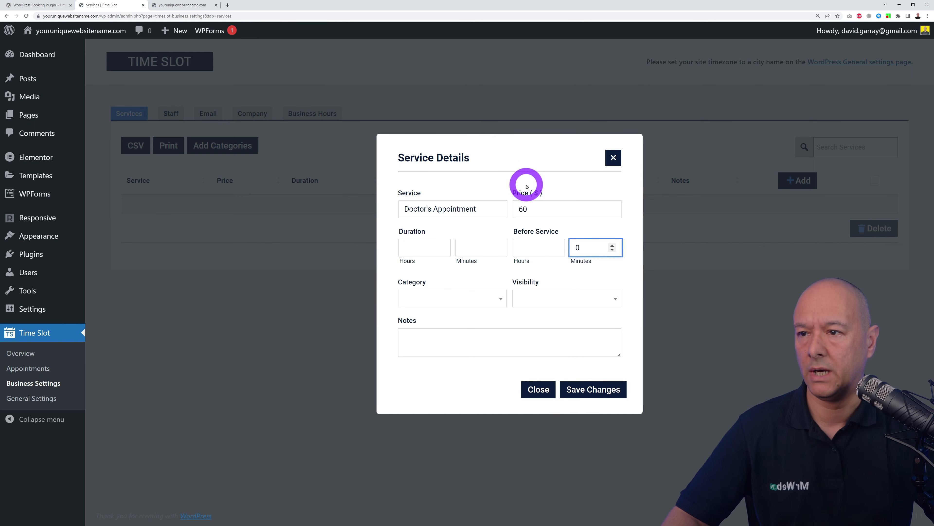
pyautogui.click(523, 161)
pyautogui.click(499, 246)
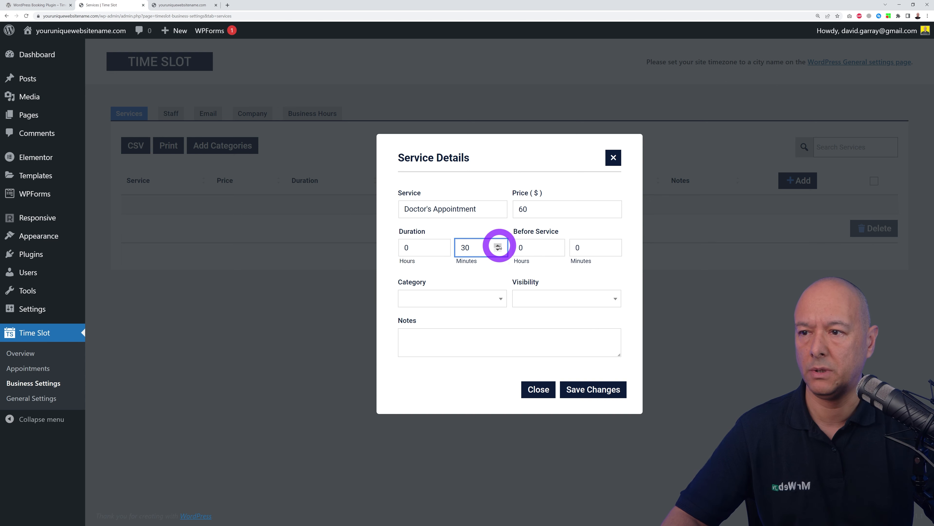
pyautogui.click(499, 246)
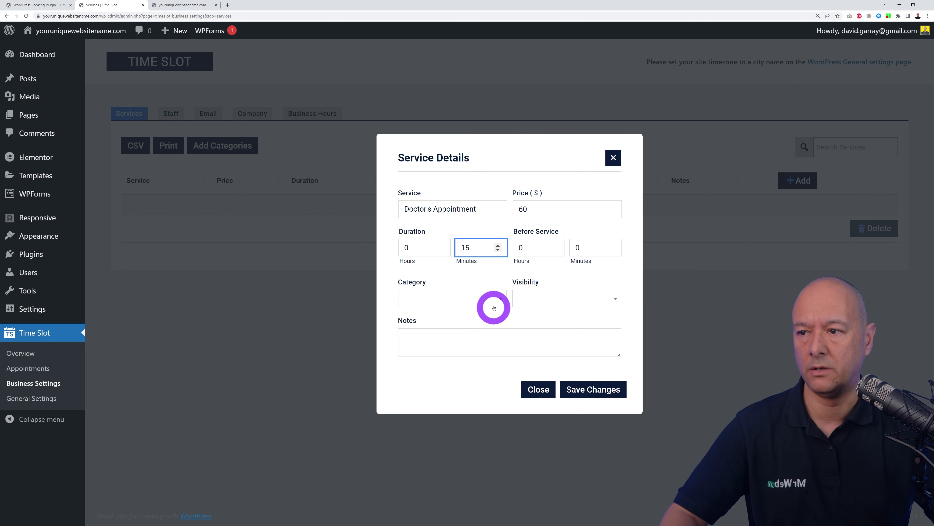
# - Put the service in Family Physicians, make it Visible, and save it
pyautogui.click(497, 299)
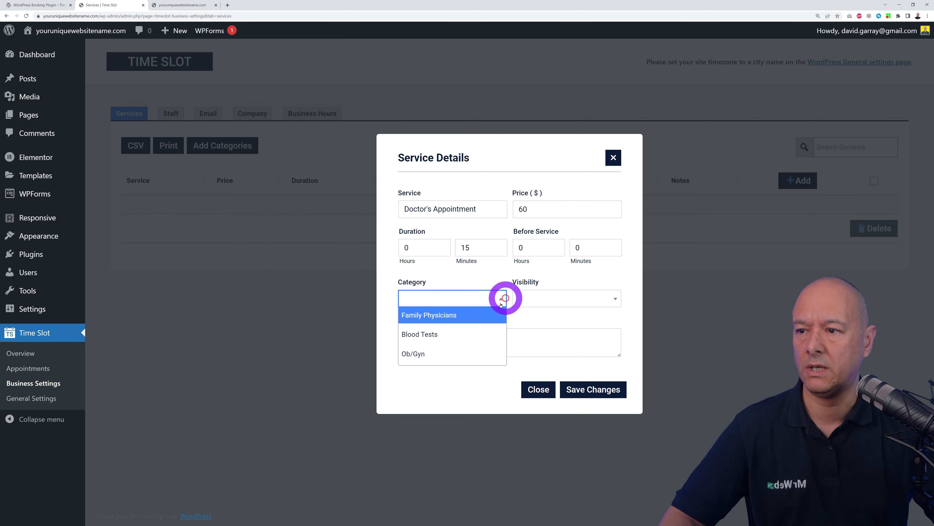
pyautogui.click(482, 317)
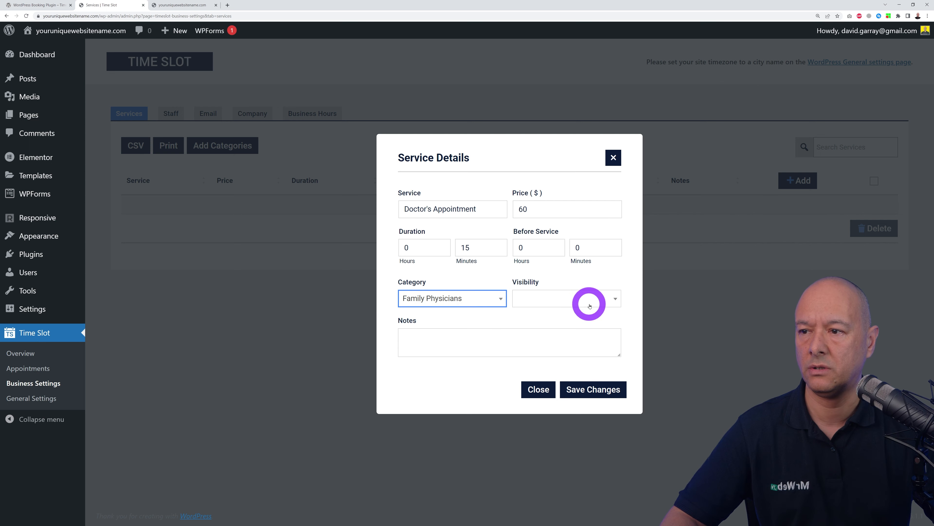
pyautogui.click(605, 300)
pyautogui.click(563, 314)
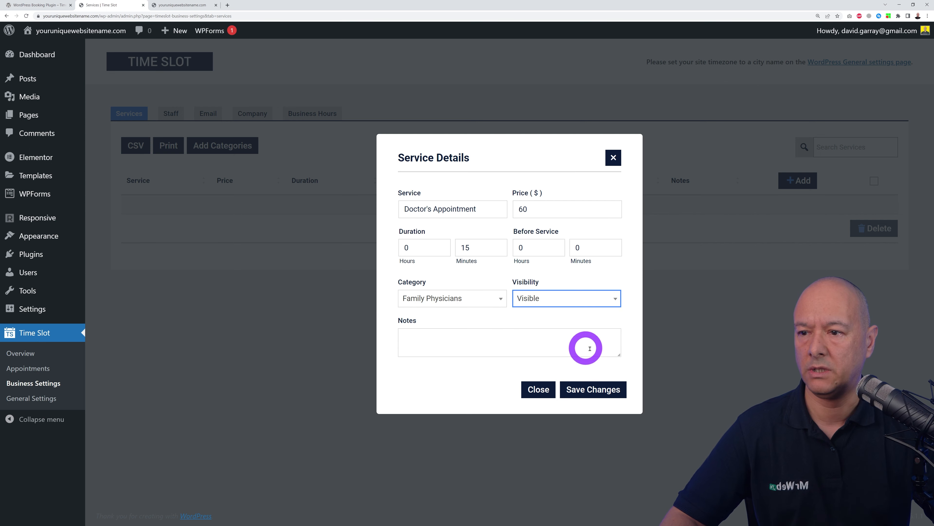
pyautogui.click(599, 389)
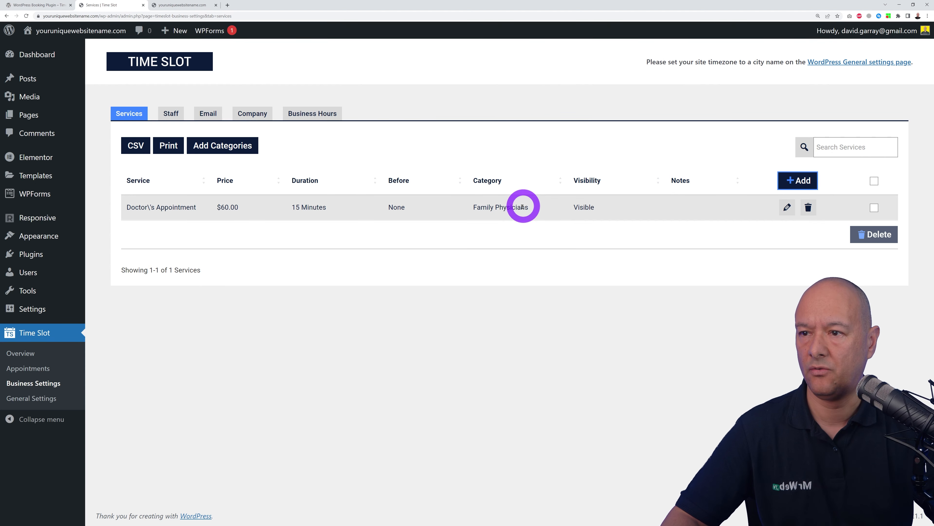
# - Enter a new Checkup service priced at $40, lasting 15 minutes
pyautogui.click(797, 181)
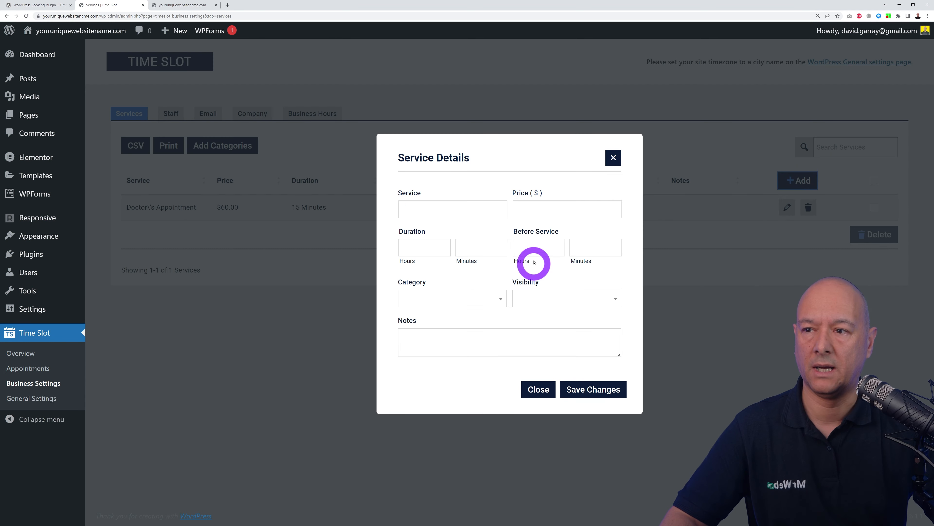
pyautogui.click(447, 211)
pyautogui.write('Checkup')
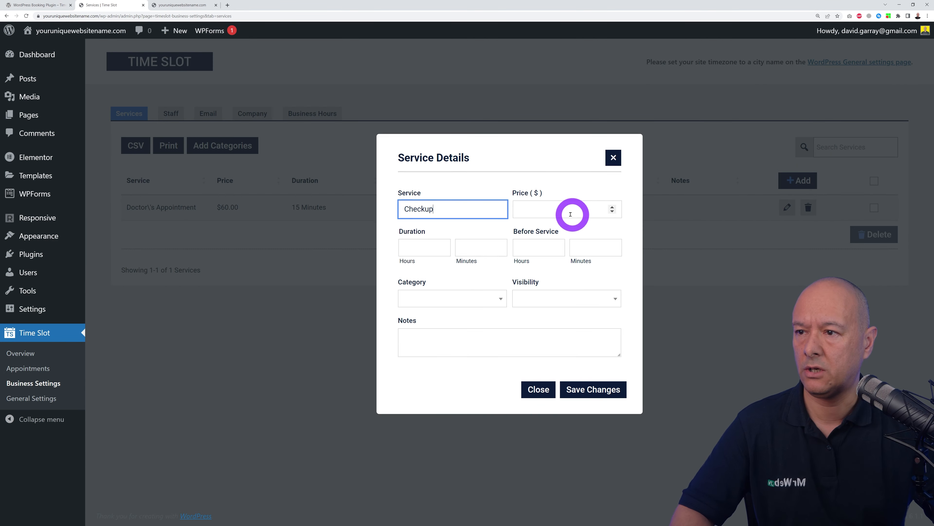
pyautogui.click(558, 210)
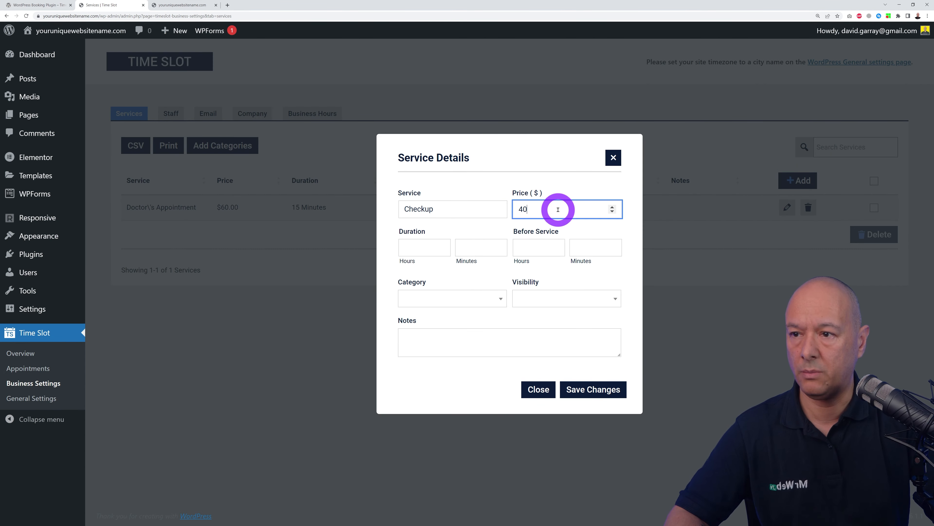
pyautogui.write('40')
pyautogui.click(589, 246)
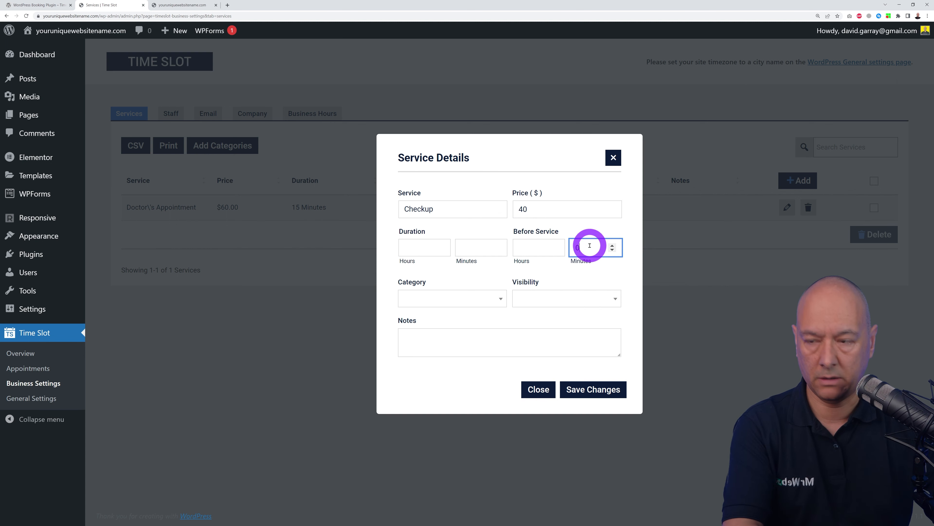
pyautogui.click(494, 247)
pyautogui.write('15')
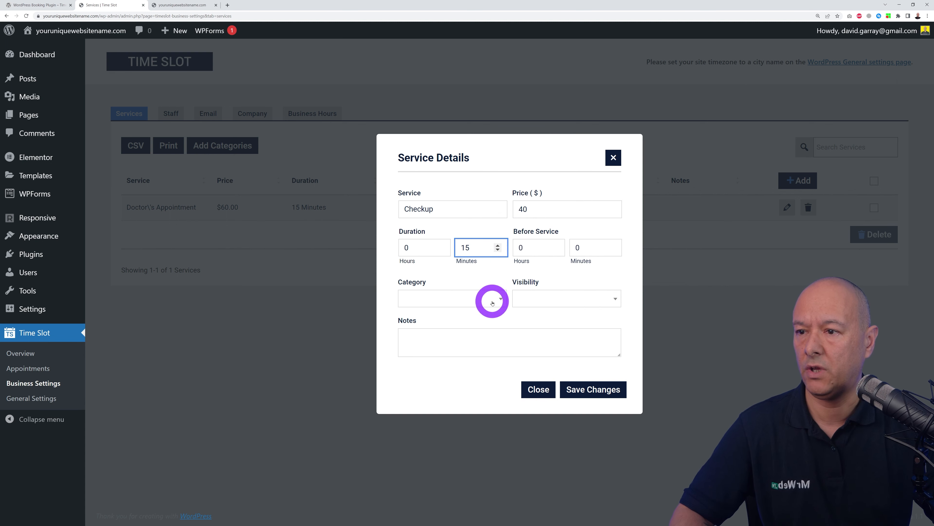
# - Assign Checkup to the Blood Tests category, make it Visible, and save
pyautogui.click(492, 302)
pyautogui.click(475, 333)
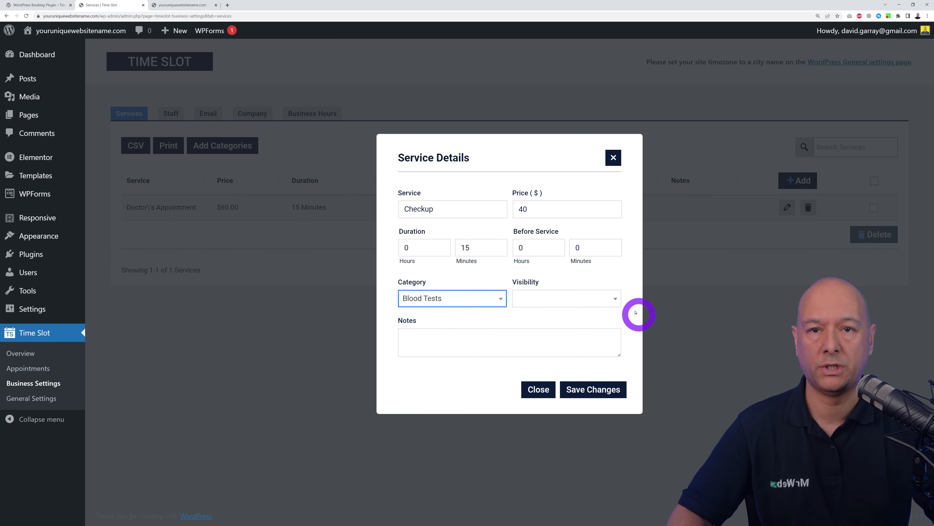
pyautogui.click(610, 299)
pyautogui.click(590, 316)
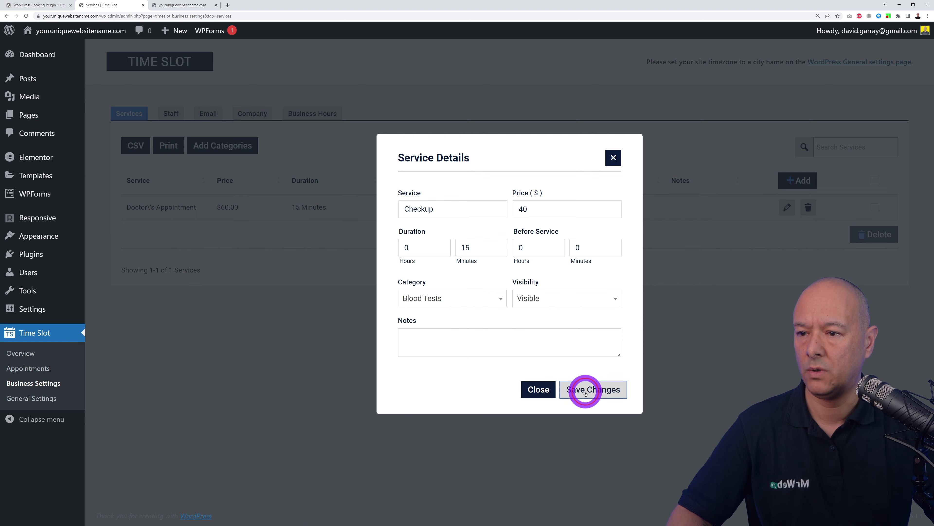
pyautogui.click(586, 391)
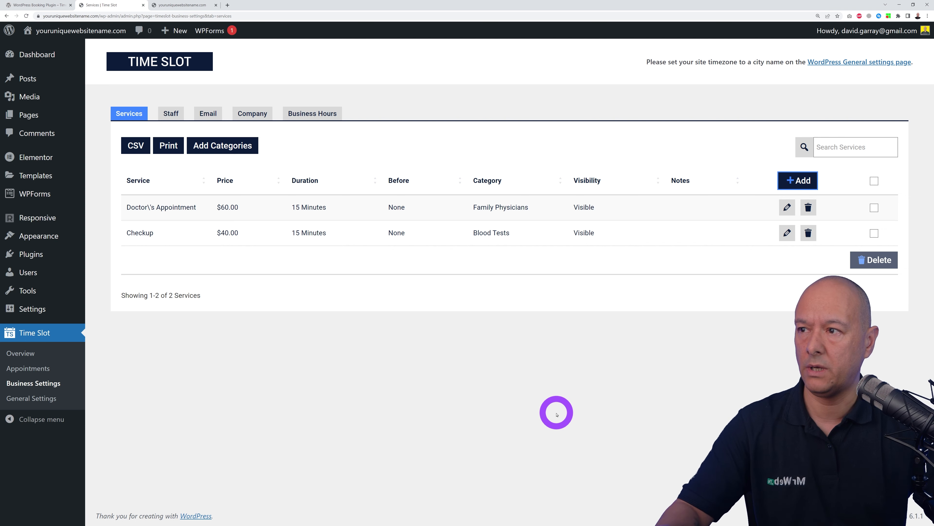
# - Start a new staff member with the doctor's name, phone number and e-mail address
pyautogui.click(171, 115)
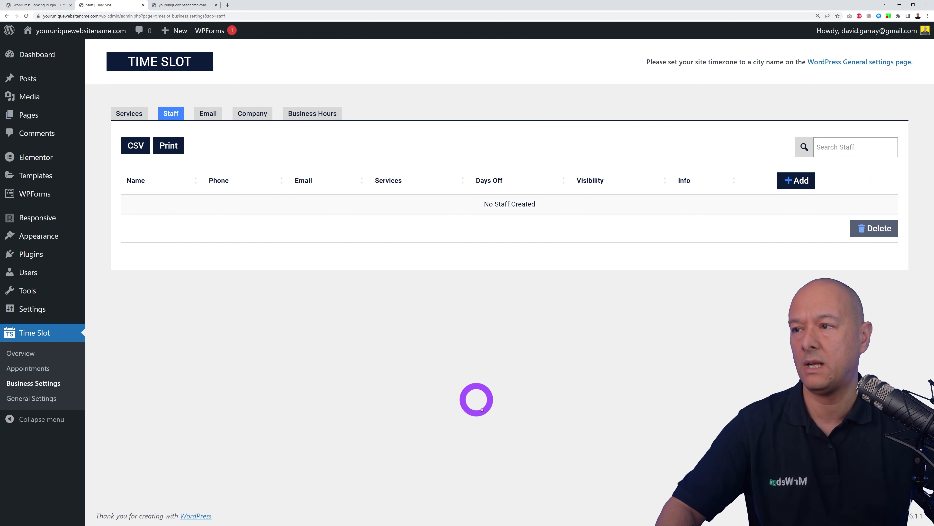
pyautogui.click(801, 181)
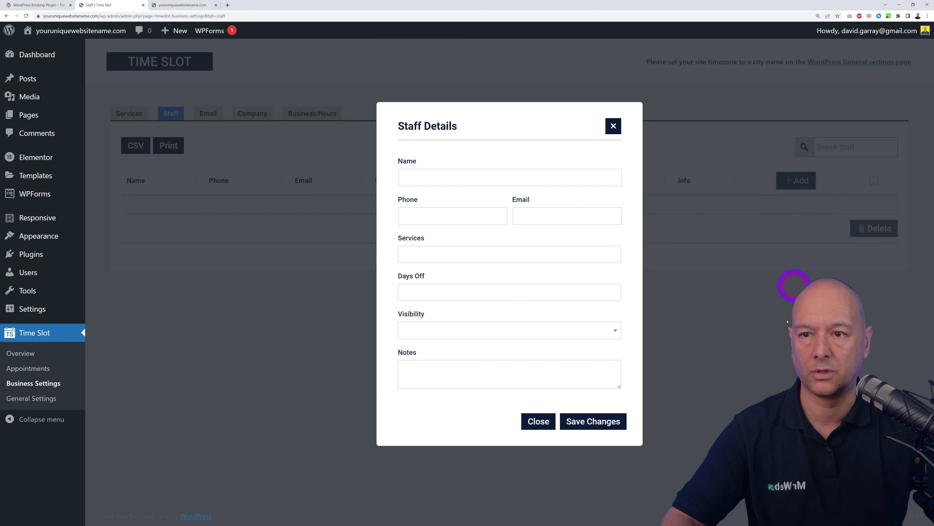
pyautogui.click(500, 177)
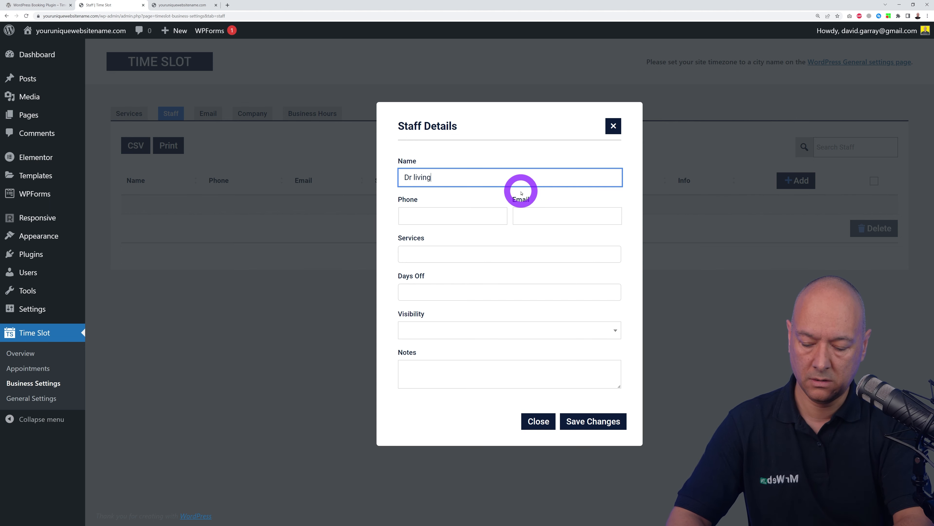
pyautogui.click(470, 219)
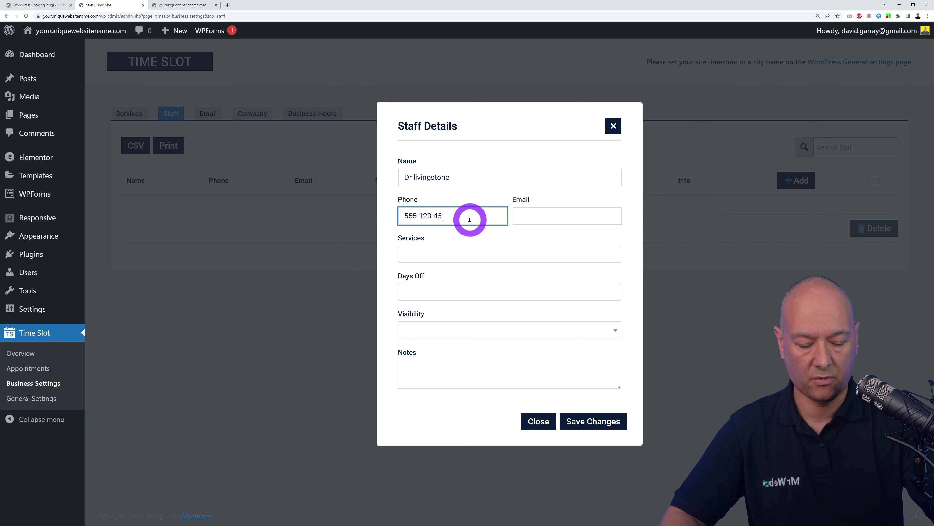
pyautogui.click(544, 221)
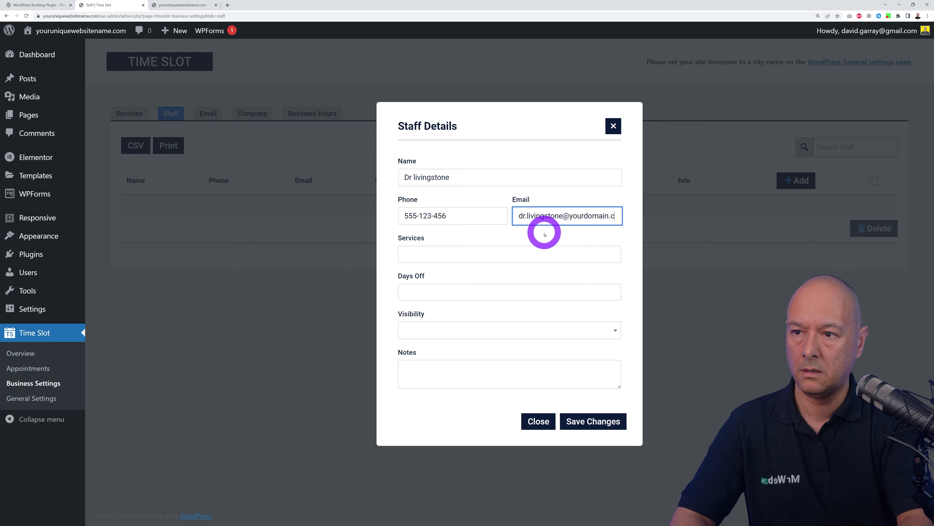
pyautogui.write('m')
# - Assign both the Doctor's Appointment and Checkup services to the doctor
pyautogui.click(507, 258)
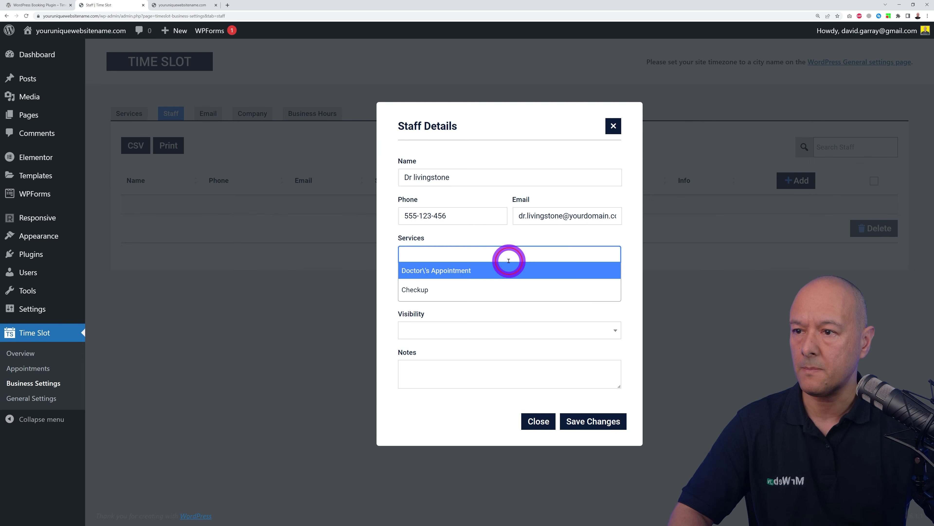
pyautogui.click(469, 272)
pyautogui.click(532, 253)
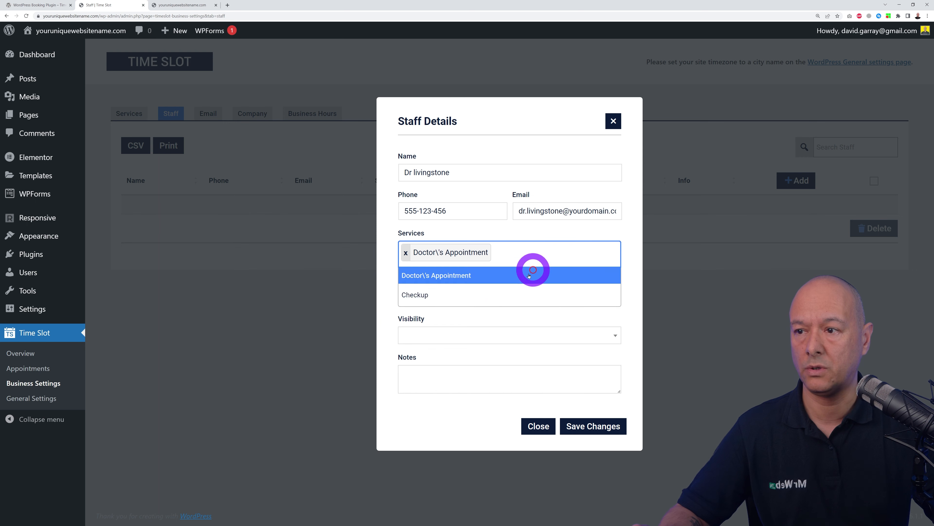
pyautogui.click(469, 295)
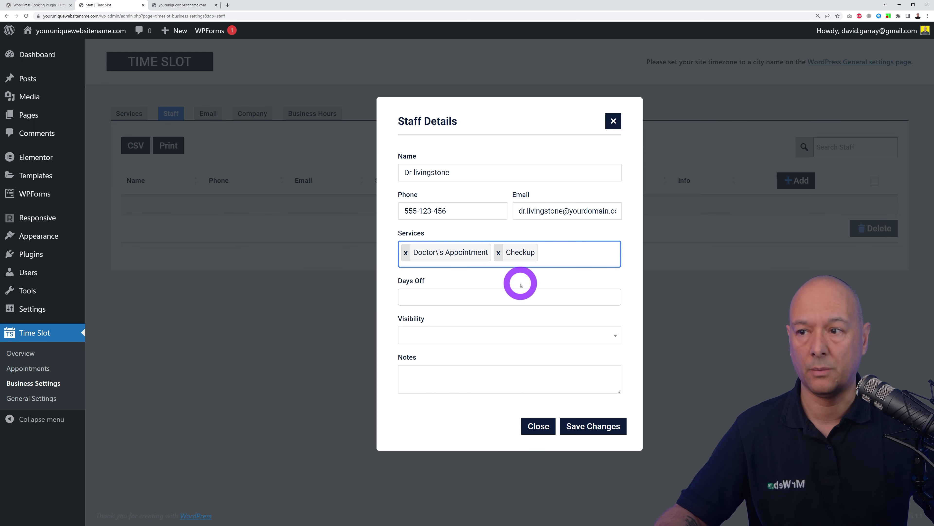
# - Mark Saturday and Sunday as days off, set the doctor Visible, and save
pyautogui.click(562, 298)
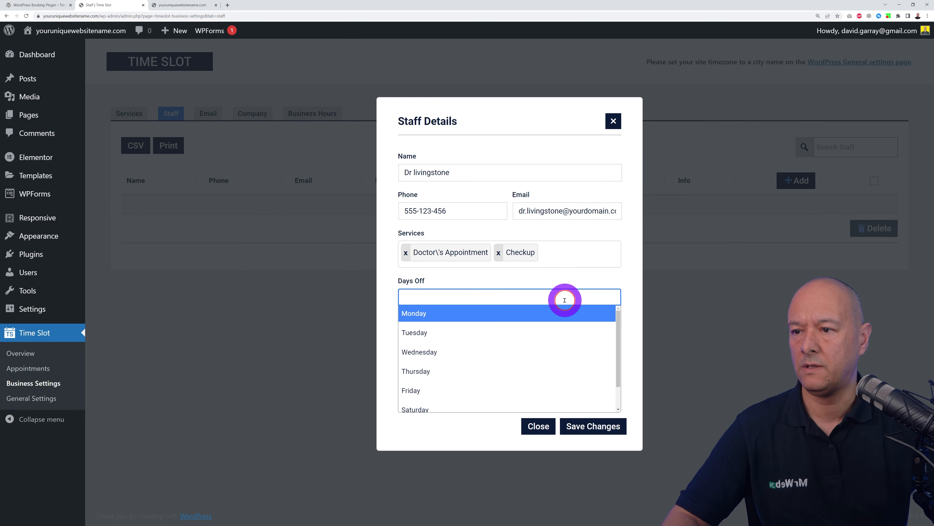
pyautogui.scroll(-1, 566, 337)
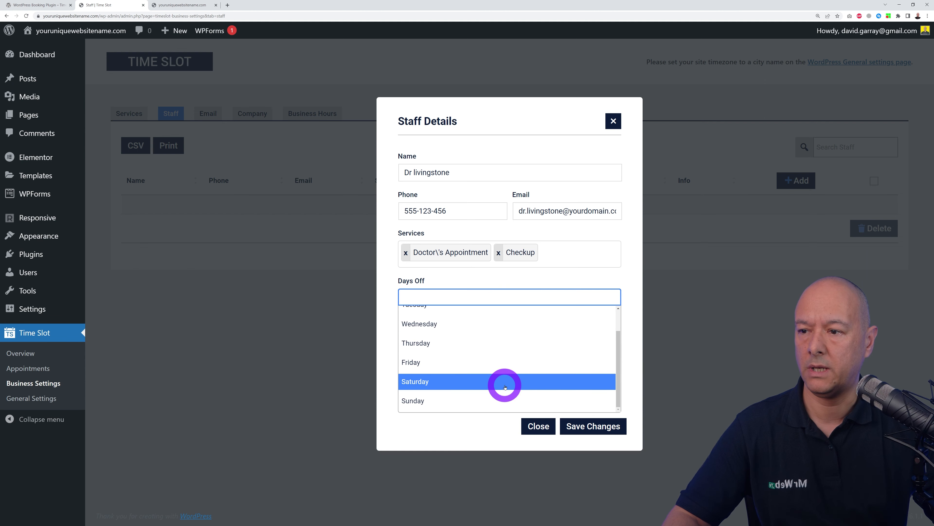
pyautogui.click(505, 382)
pyautogui.click(522, 306)
pyautogui.click(475, 401)
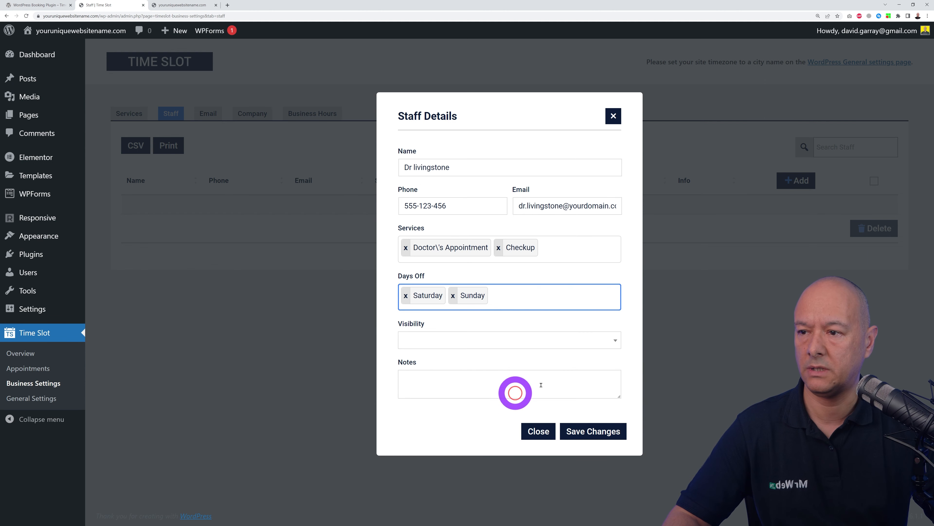
pyautogui.click(622, 343)
pyautogui.click(517, 357)
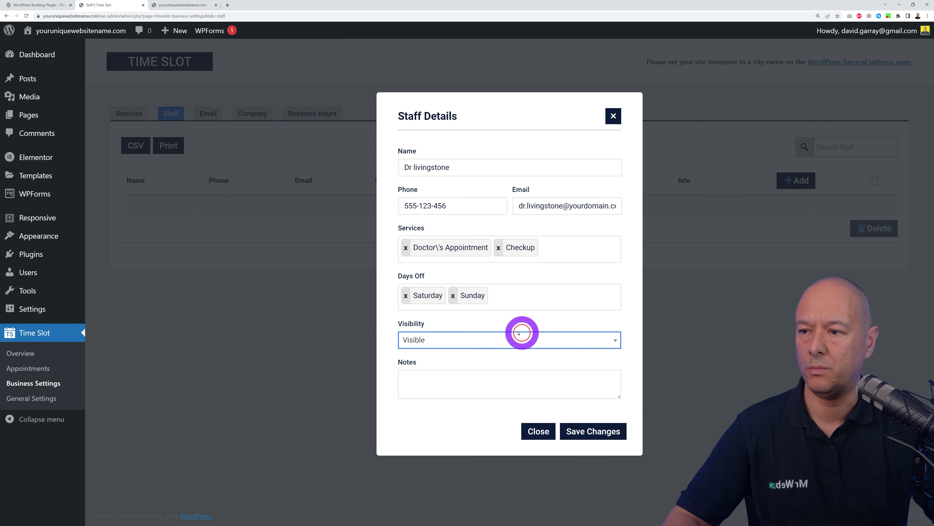
pyautogui.click(612, 432)
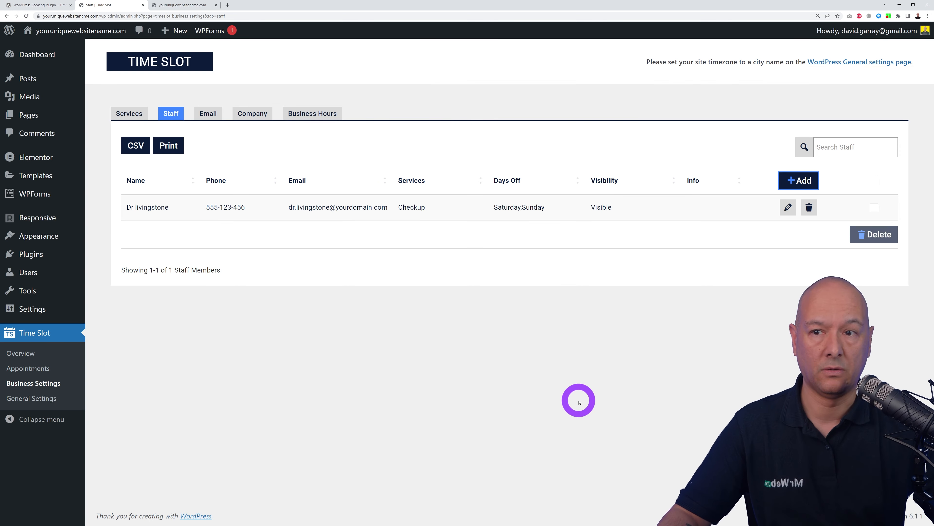
# - Add the two remaining doctors, review the Services list, and return to the Staff list
pyautogui.click(800, 185)
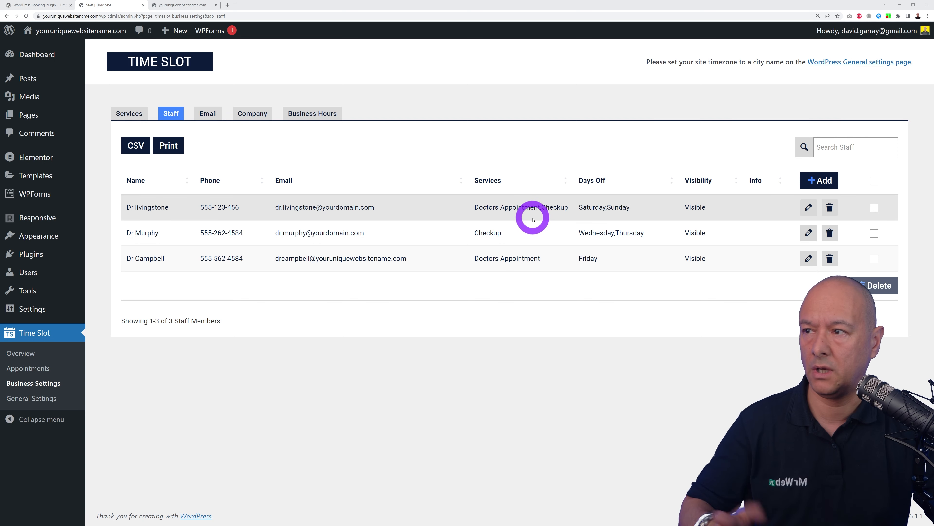
pyautogui.click(128, 111)
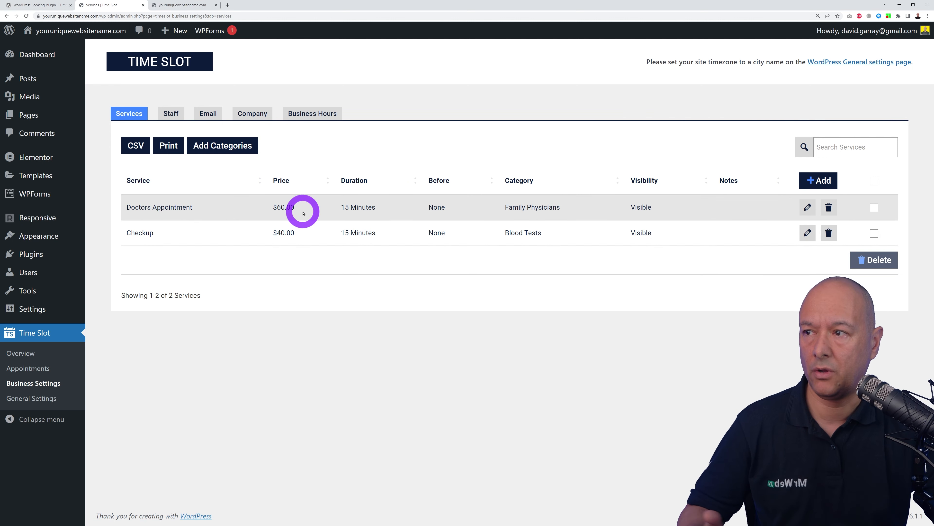
pyautogui.click(173, 113)
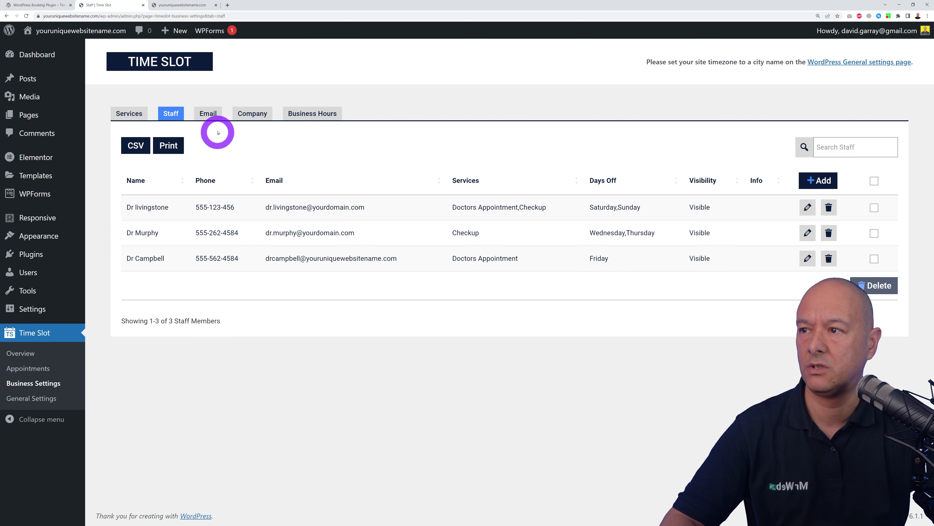
# - Set the e-mail sender name to Medical Center and enter the site's sender e-mail
pyautogui.click(208, 113)
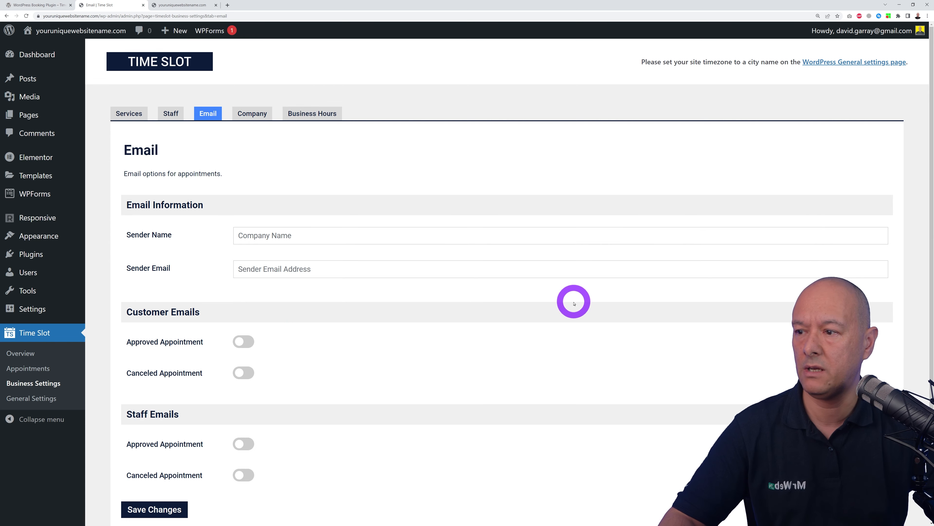
pyautogui.click(341, 237)
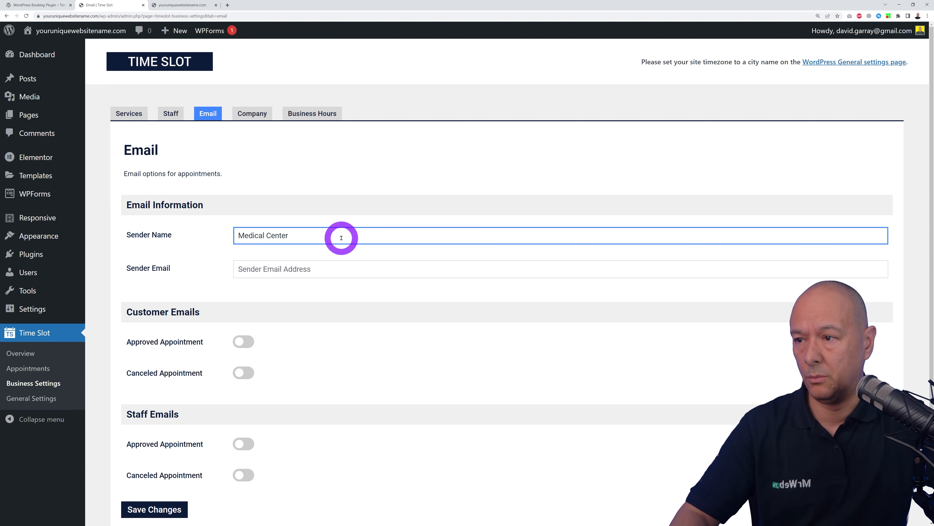
pyautogui.click(317, 273)
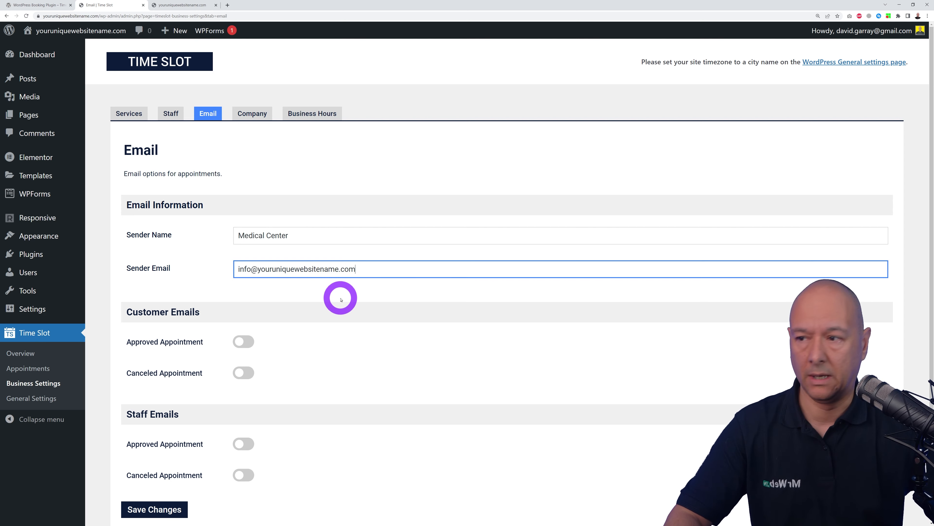
pyautogui.scroll(-2, 341, 300)
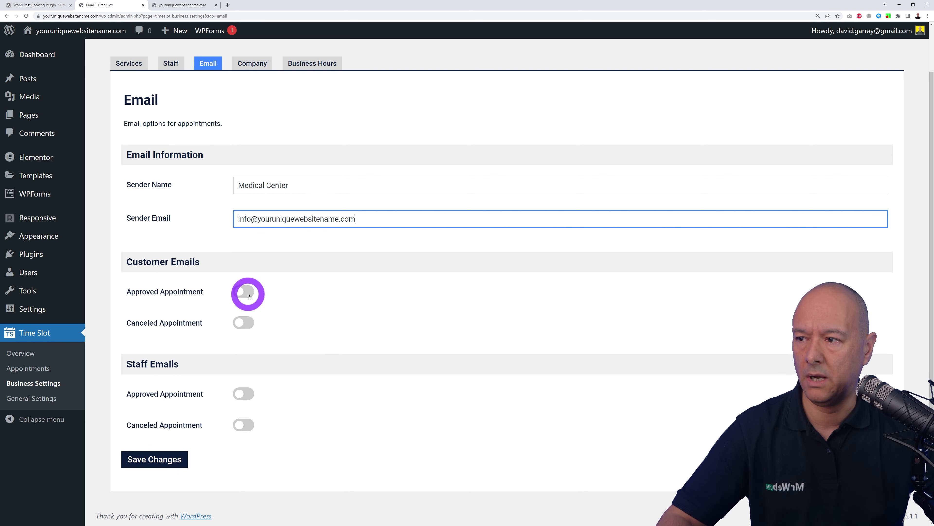
# - Turn on customer approval e-mails and review the message template
pyautogui.click(238, 293)
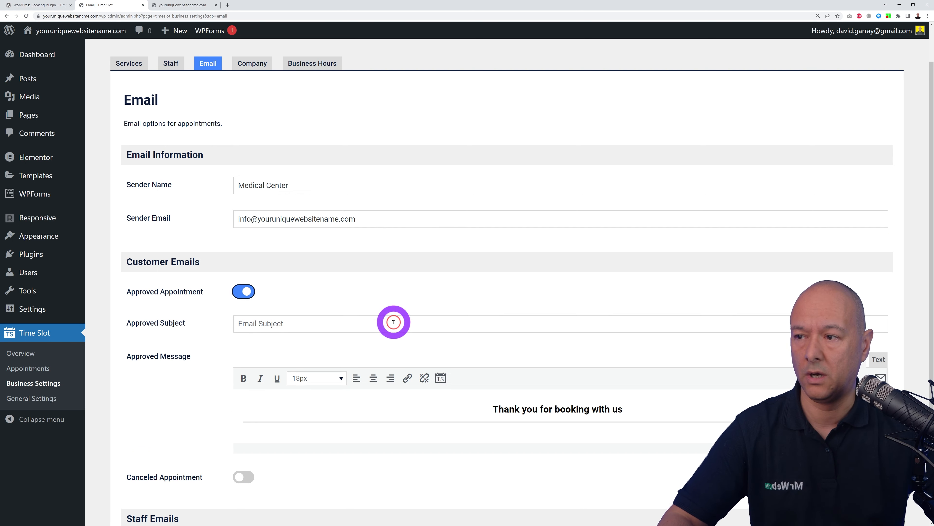
pyautogui.scroll(-2, 909, 384)
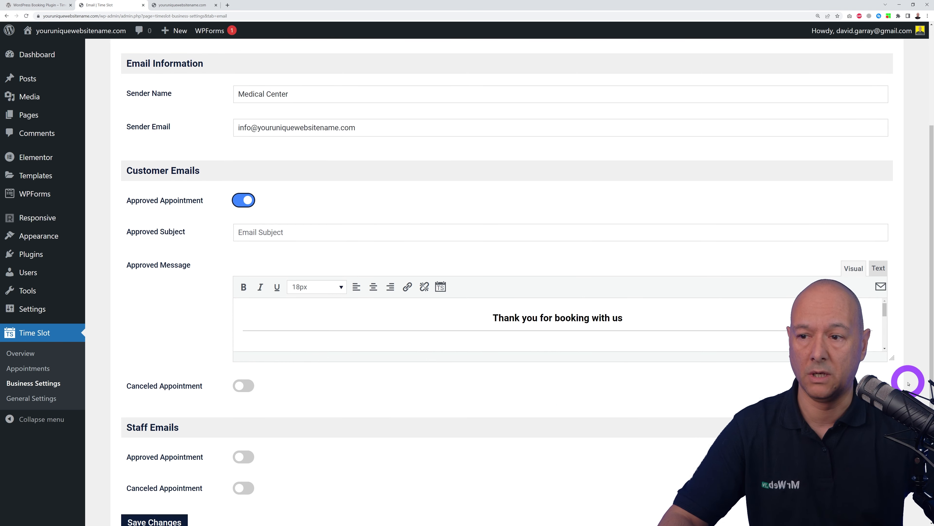
pyautogui.moveTo(892, 359); pyautogui.dragTo(892, 490)
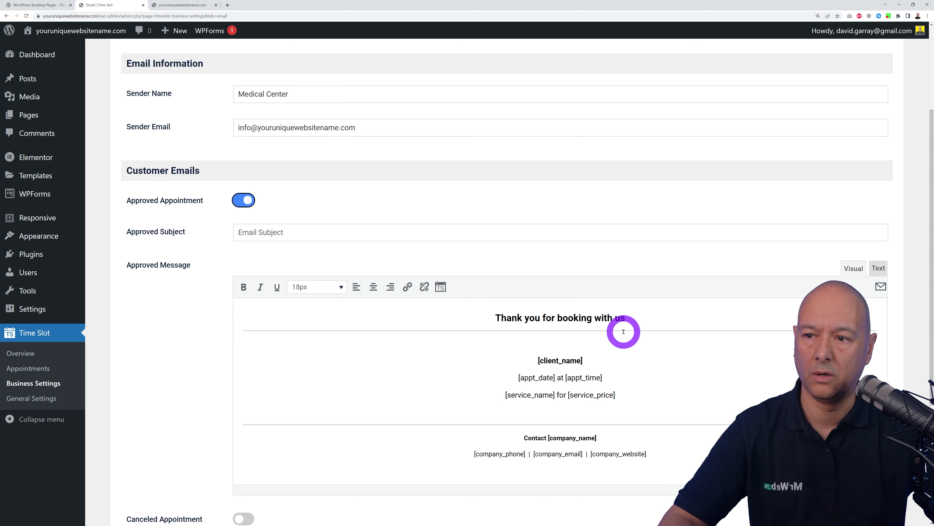
pyautogui.moveTo(496, 317); pyautogui.dragTo(645, 319)
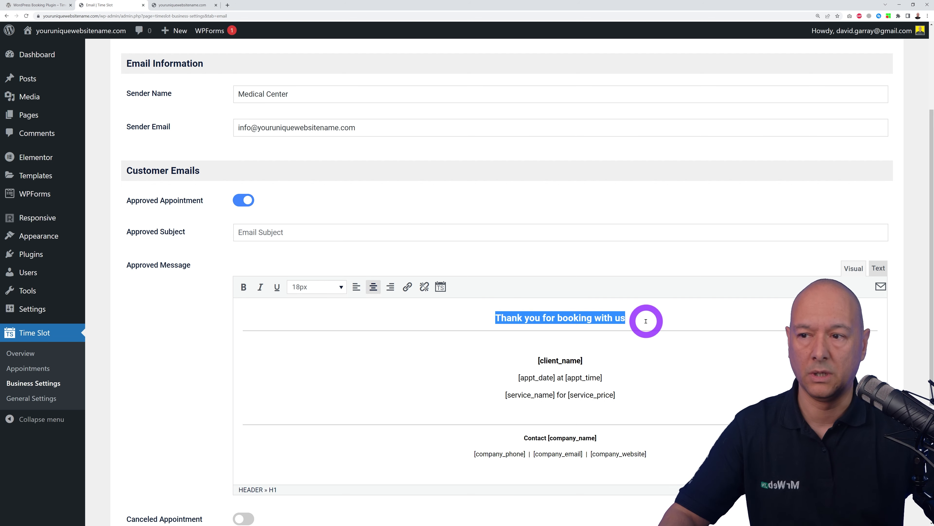
pyautogui.scroll(-1, 692, 376)
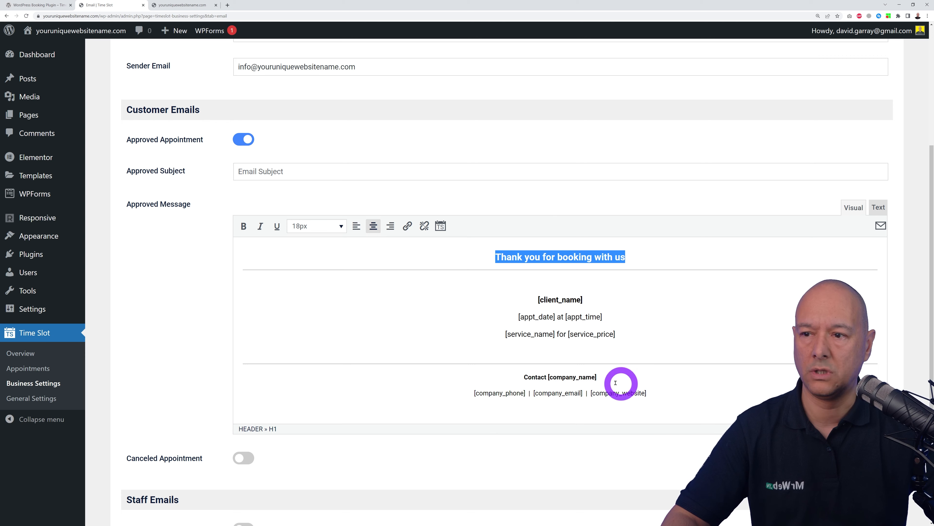
pyautogui.scroll(-3, 914, 375)
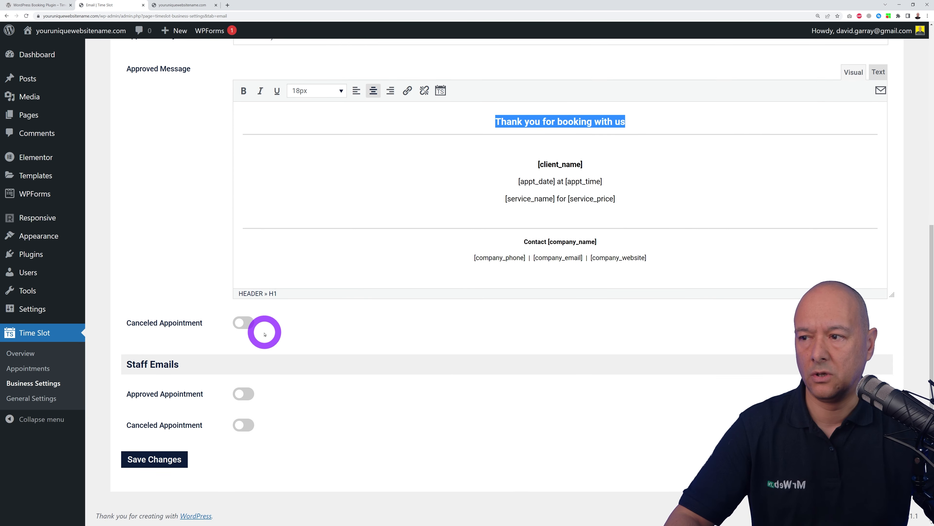
pyautogui.click(642, 200)
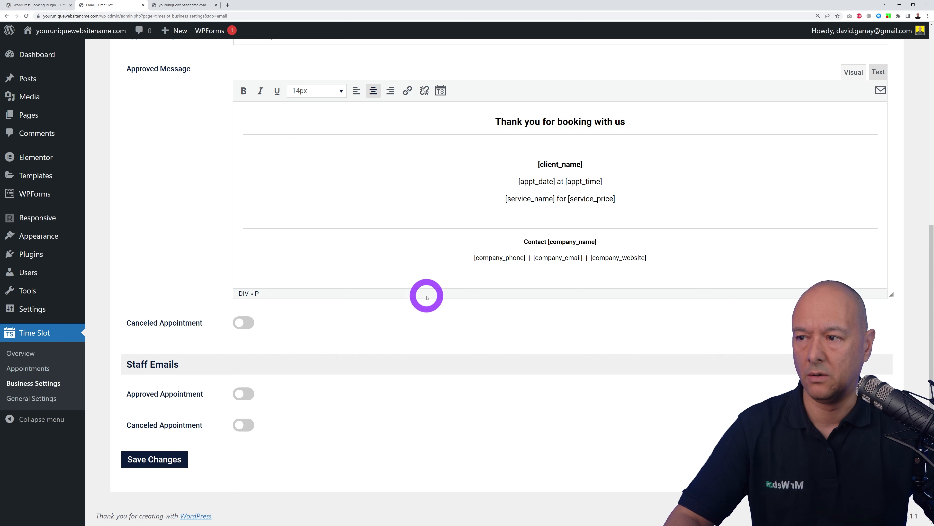
# - Turn on staff approved and canceled appointment e-mails and save the settings
pyautogui.click(244, 394)
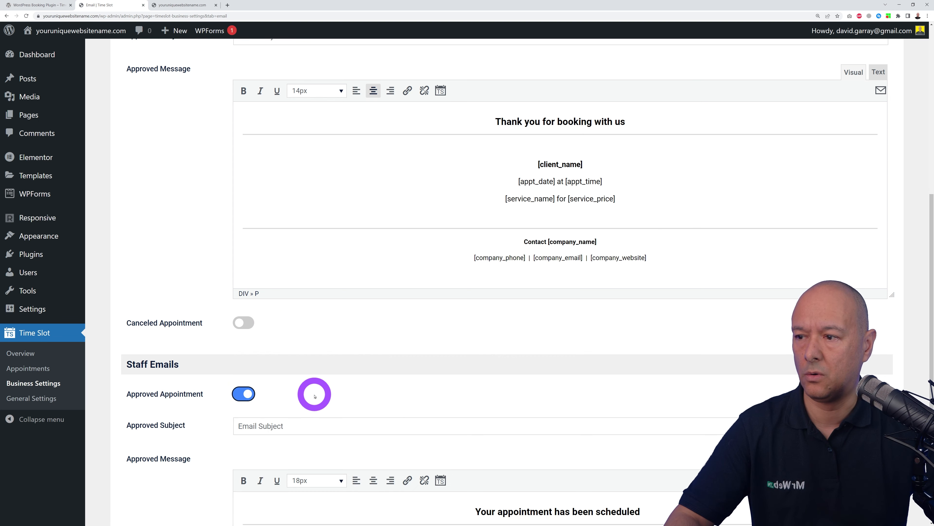
pyautogui.scroll(-4, 313, 392)
pyautogui.click(244, 429)
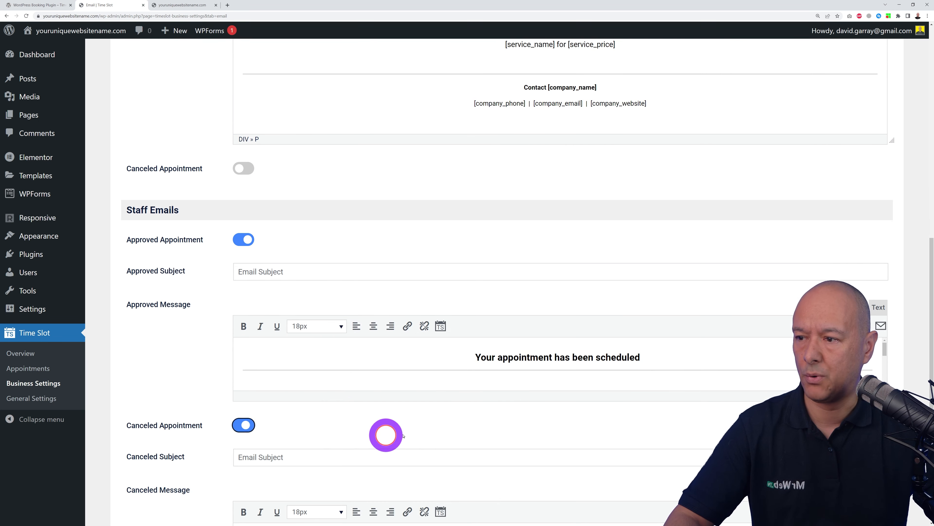
pyautogui.scroll(-4, 432, 436)
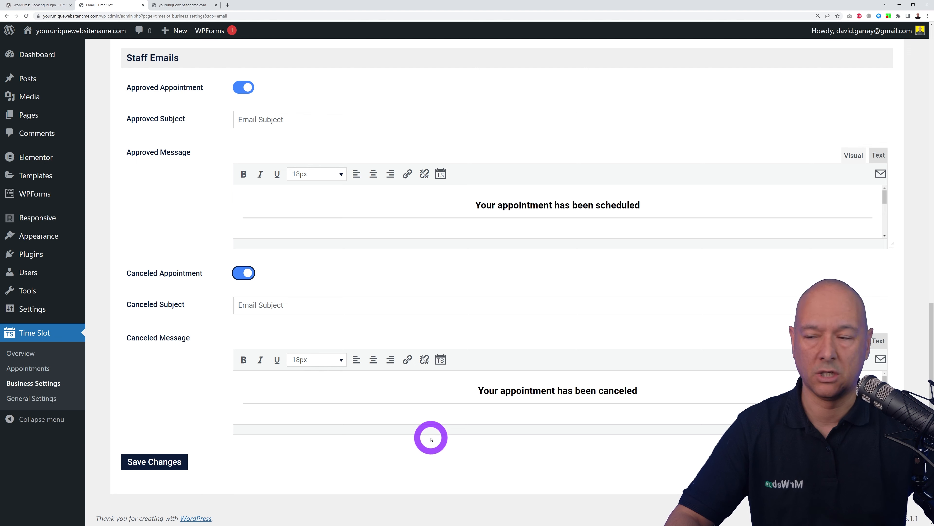
pyautogui.click(170, 466)
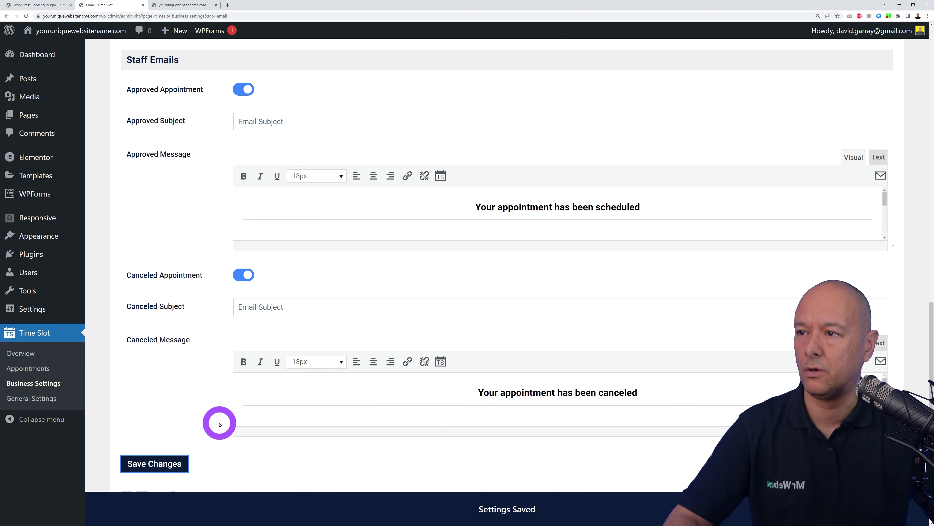
pyautogui.scroll(9, 220, 424)
pyautogui.scroll(7, 220, 425)
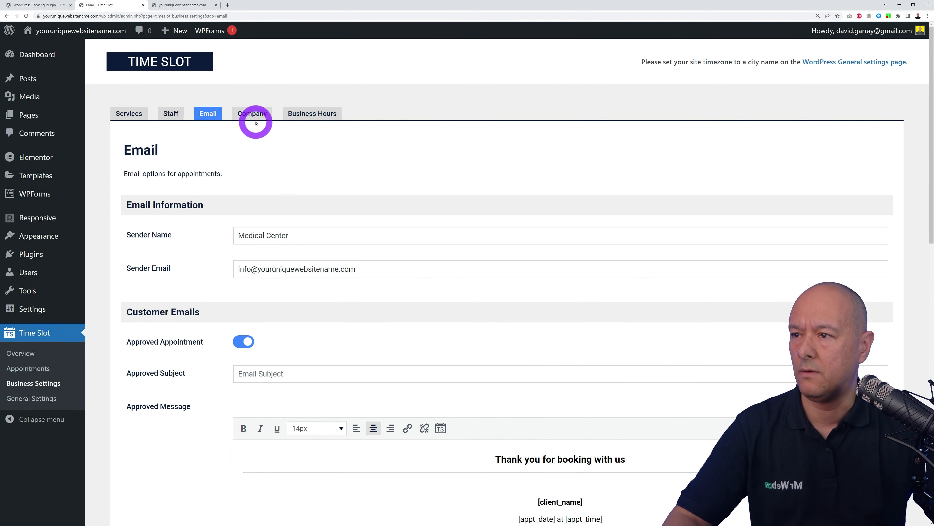
# - Upload the Health Care image as the company logo
pyautogui.click(257, 117)
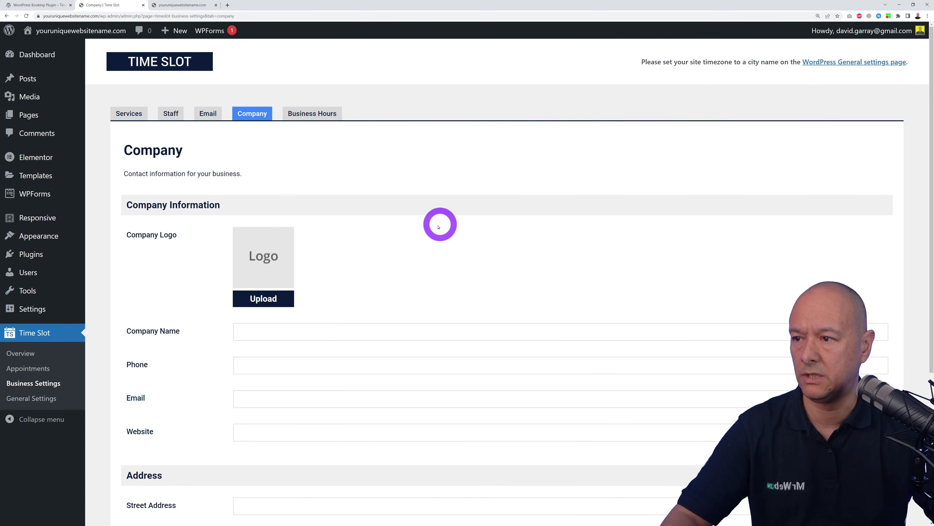
pyautogui.click(281, 299)
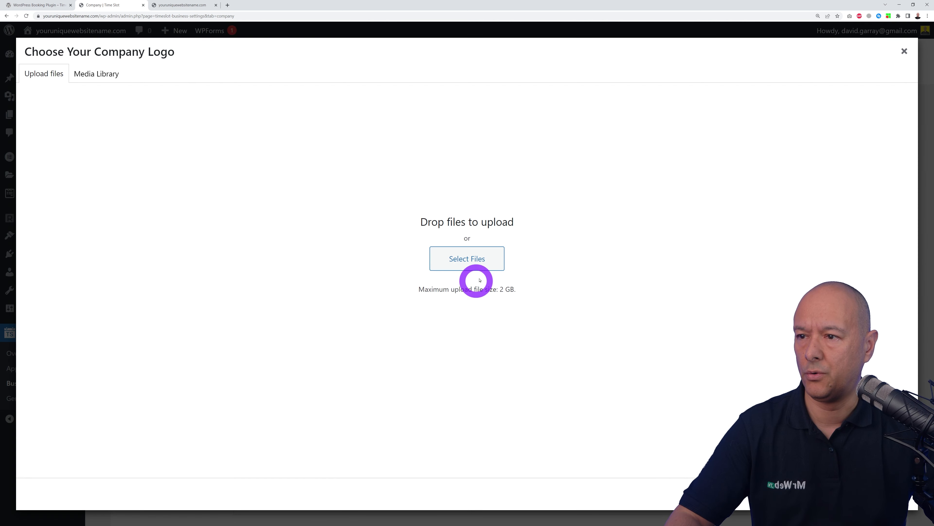
pyautogui.click(475, 261)
pyautogui.click(84, 46)
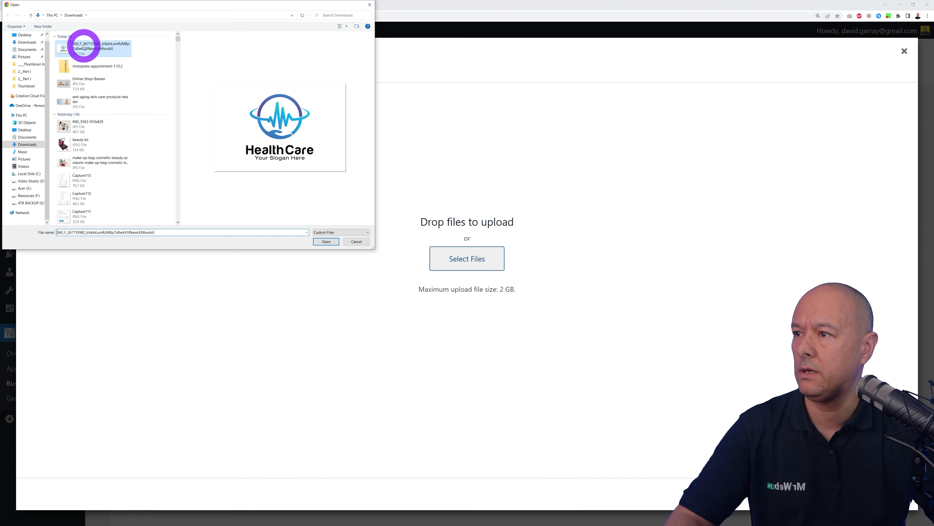
pyautogui.click(326, 241)
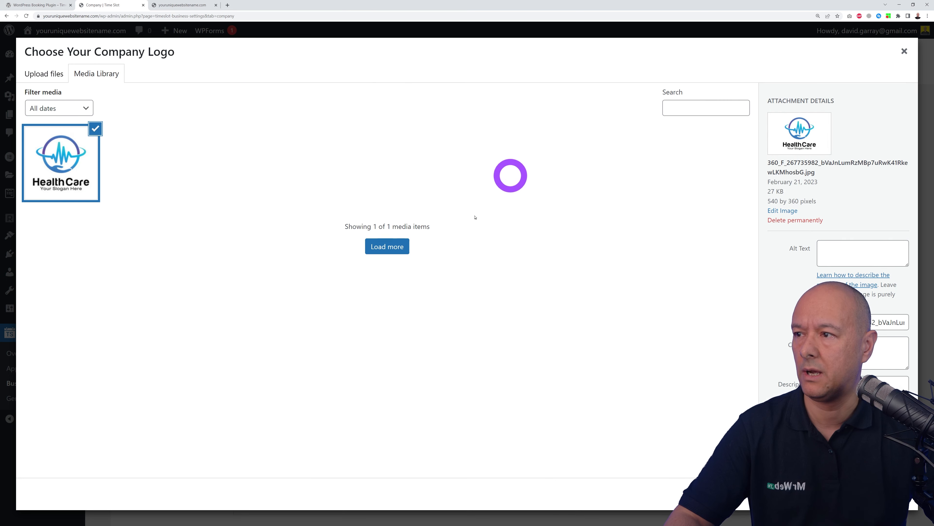
pyautogui.click(883, 494)
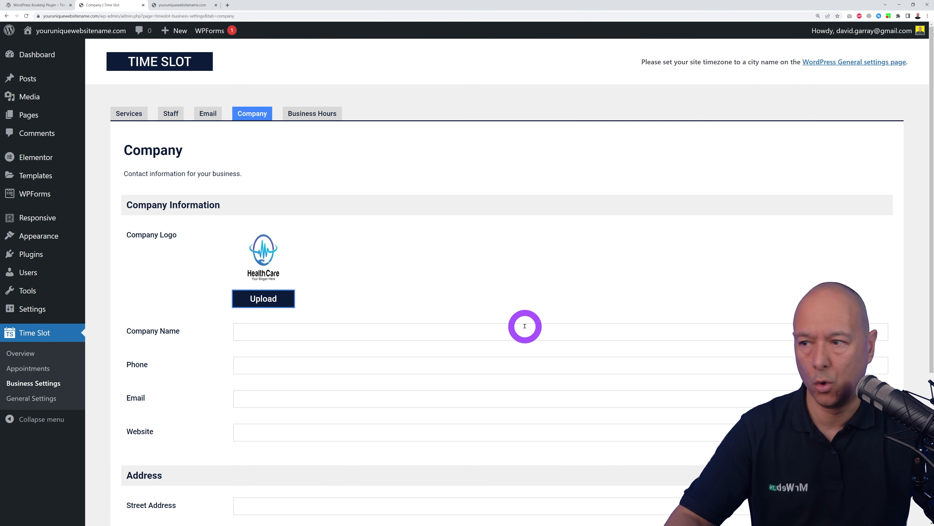
# - Fill in the company name, contact details and New York address, and save
pyautogui.scroll(-2, 515, 320)
pyautogui.click(372, 267)
pyautogui.scroll(-2, 372, 267)
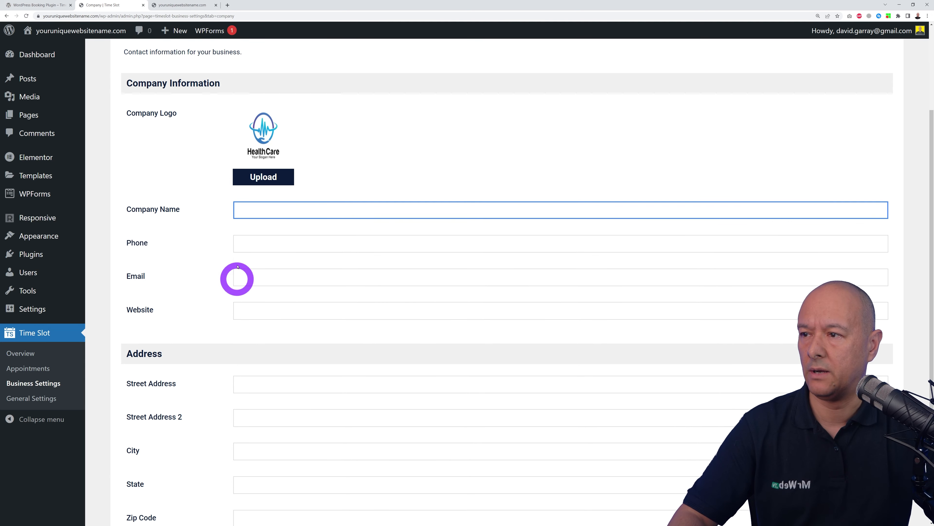
pyautogui.scroll(-2, 414, 440)
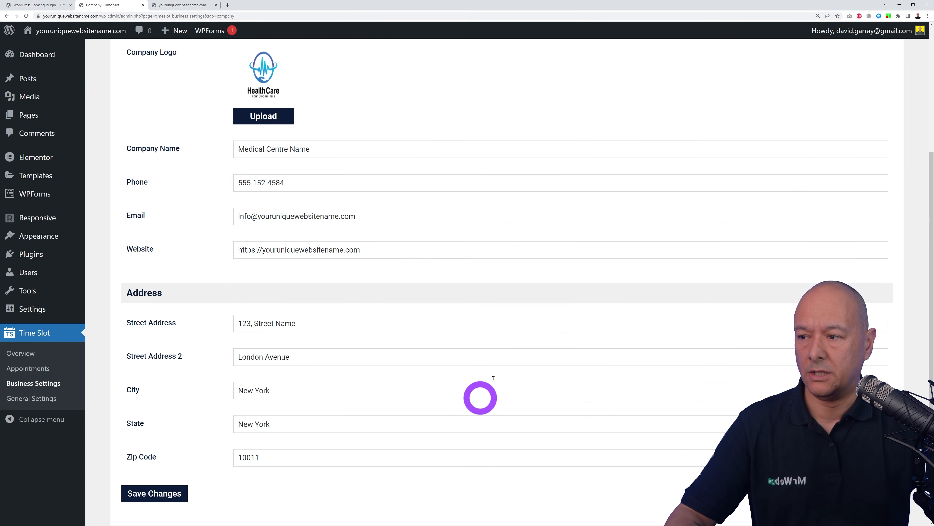
pyautogui.click(157, 494)
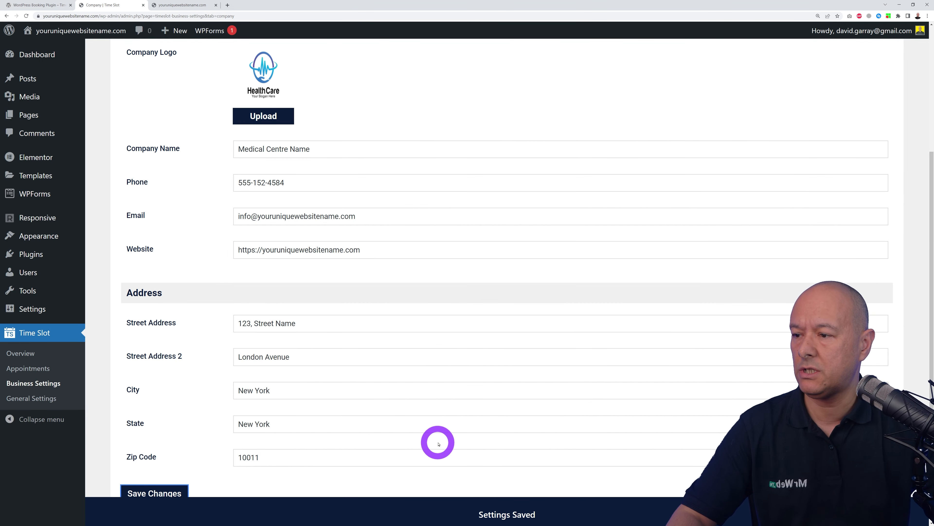
pyautogui.click(323, 111)
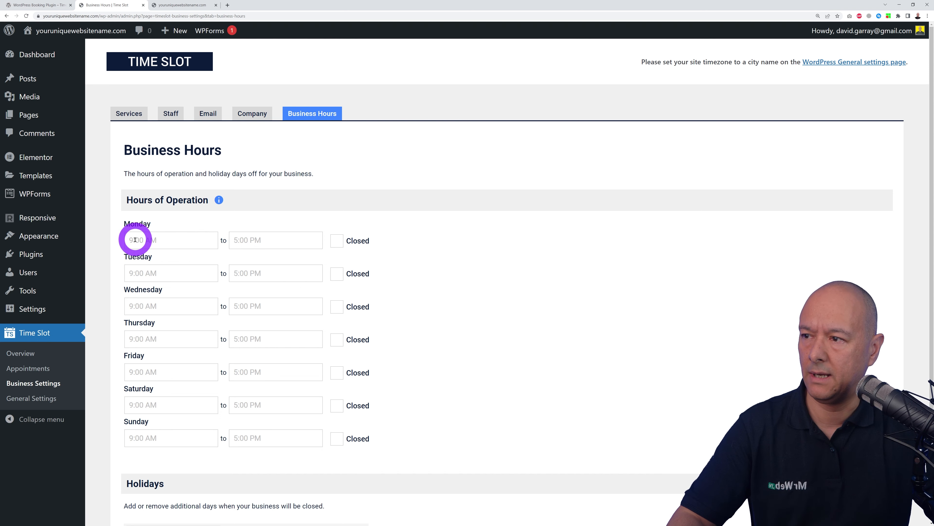
# - Set Monday to 8:30 am–5:30 pm and copy the 8:30 am opening time to Tuesday–Friday
pyautogui.click(156, 240)
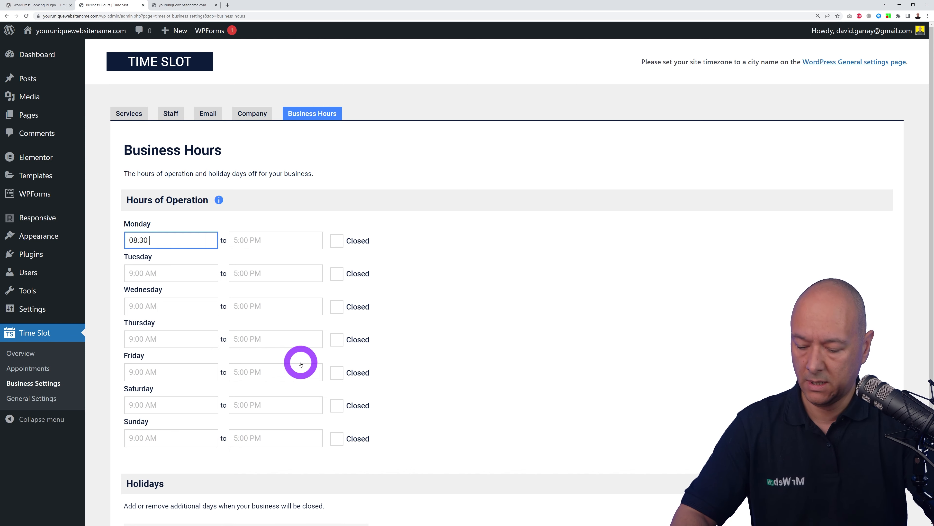
pyautogui.click(277, 240)
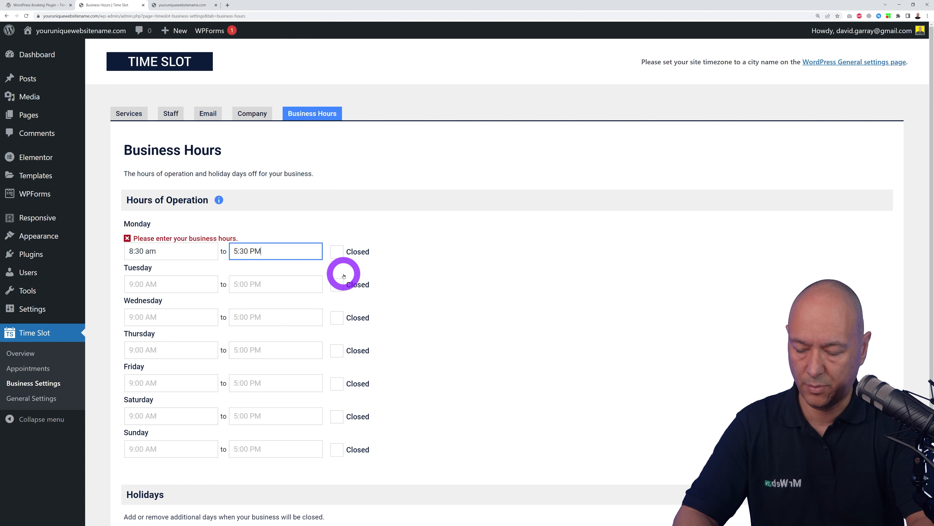
pyautogui.click(344, 276)
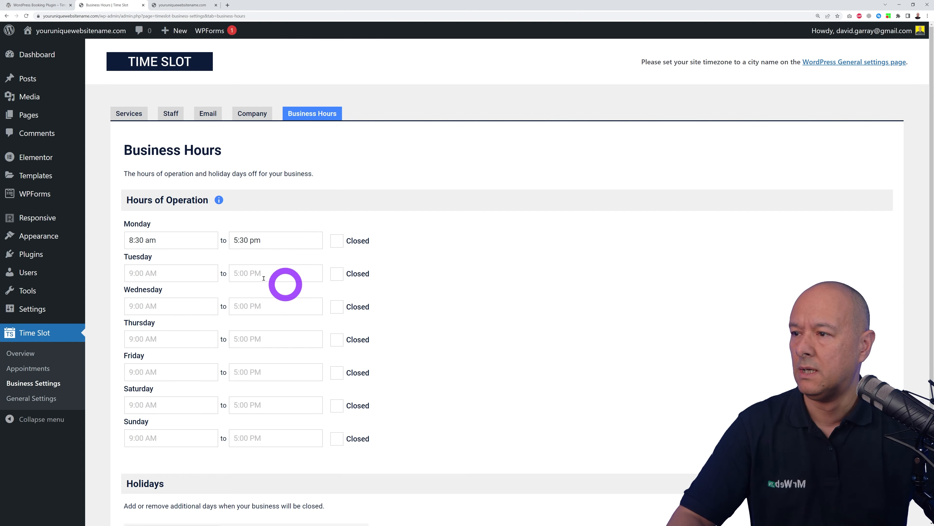
pyautogui.moveTo(194, 243); pyautogui.dragTo(119, 238)
pyautogui.hotkey('ctrl', 'c')
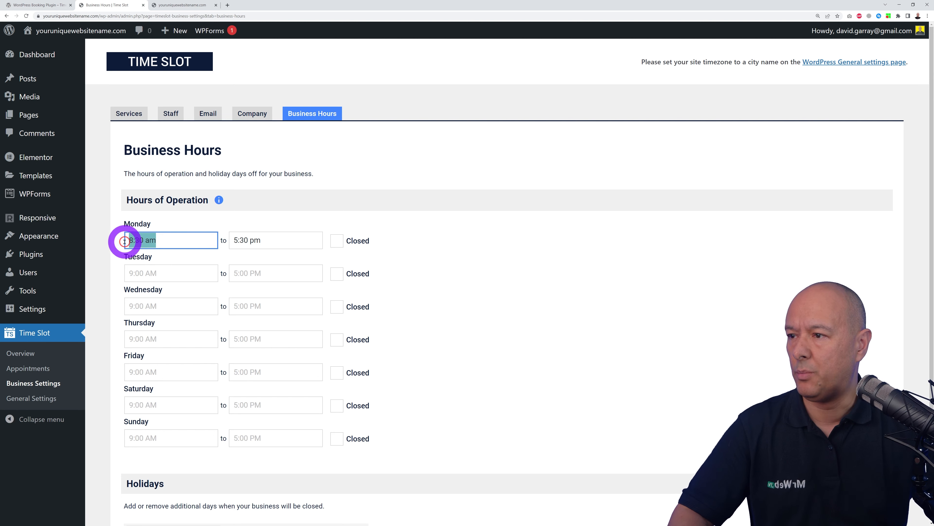
pyautogui.click(183, 272)
pyautogui.hotkey('ctrl', 'v')
pyautogui.click(178, 306)
pyautogui.hotkey('ctrl', 'v')
pyautogui.click(177, 350)
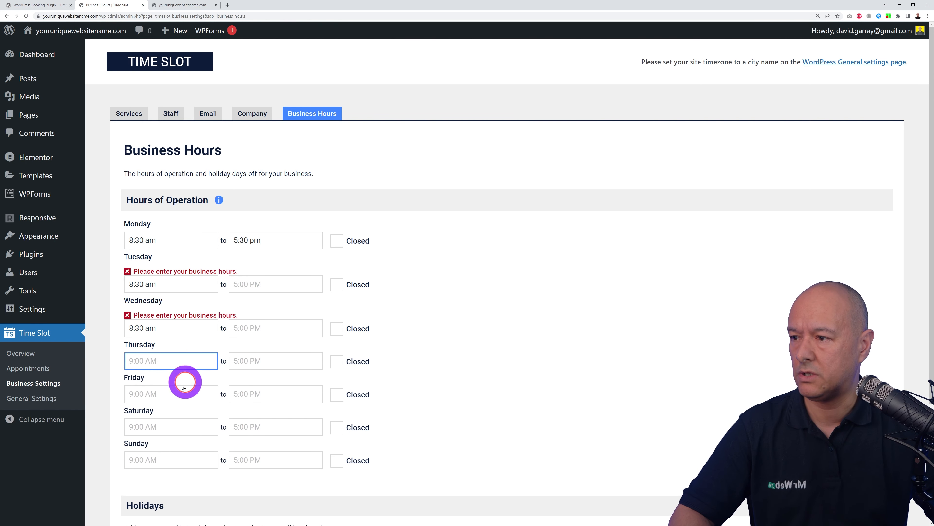
pyautogui.hotkey('ctrl', 'v')
pyautogui.click(220, 400)
pyautogui.hotkey('ctrl', 'v')
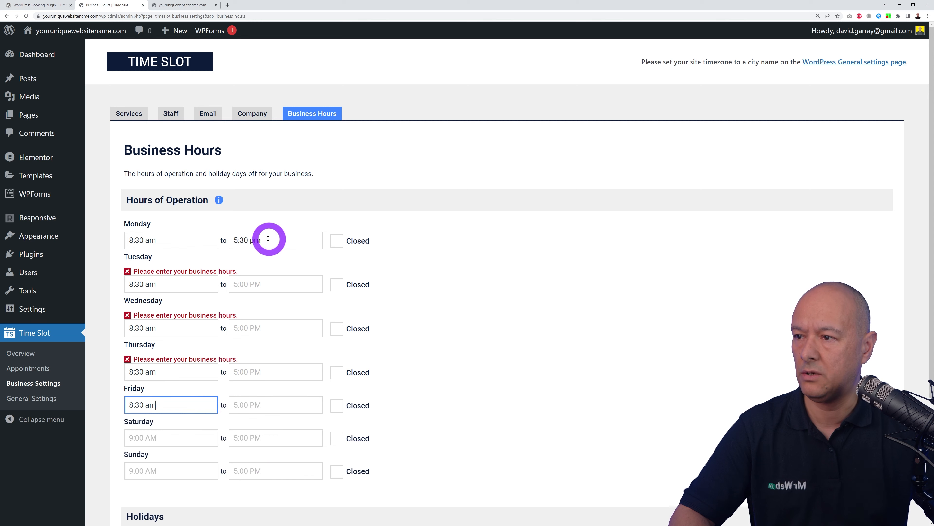
# - Copy Monday's 5:30 pm closing time to Tuesday through Friday
pyautogui.moveTo(226, 239); pyautogui.dragTo(385, 270)
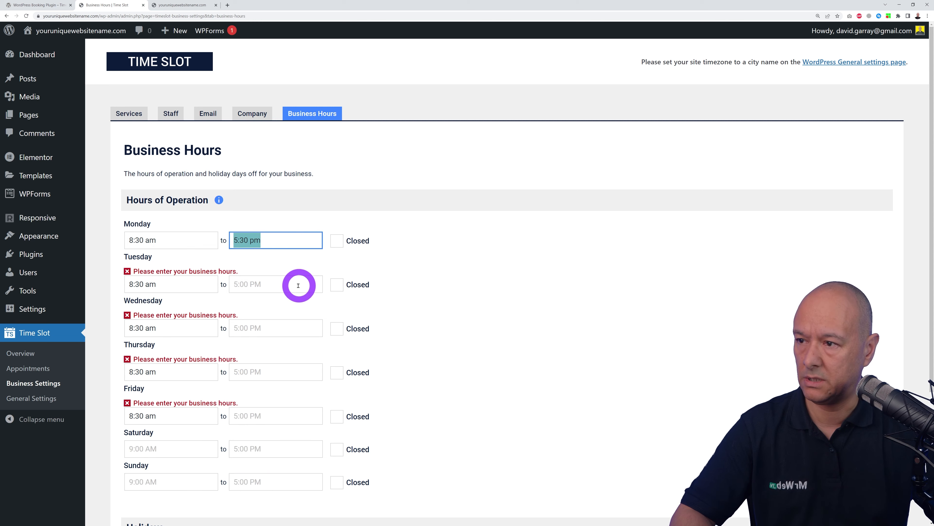
pyautogui.click(285, 285)
pyautogui.write('5:30 pm')
pyautogui.click(278, 325)
pyautogui.write('5:30 pm')
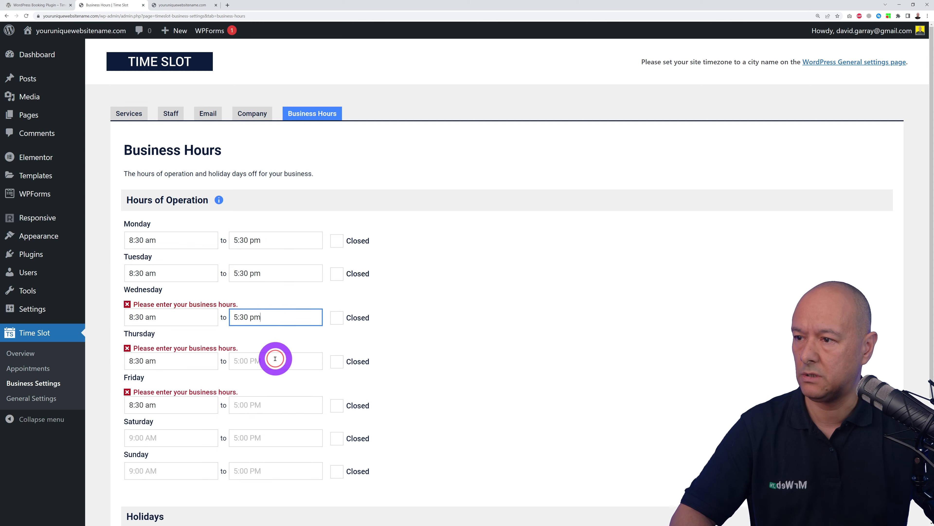
pyautogui.click(278, 359)
pyautogui.write('5:30 pm')
pyautogui.click(271, 382)
pyautogui.write('5:30 pm')
pyautogui.click(364, 399)
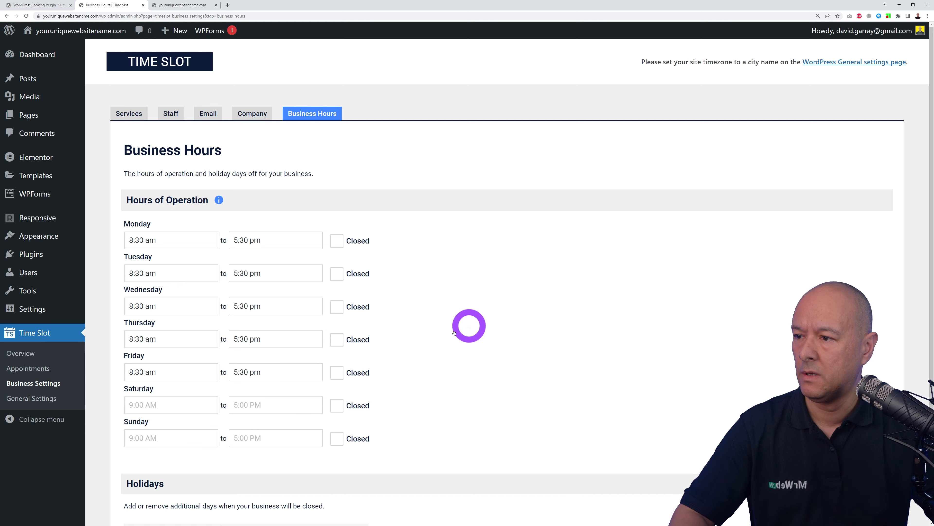
# - Enter Saturday 10:00 am–4:00 pm and Sunday 12:00 am–3:00 pm, then save the hours
pyautogui.click(163, 409)
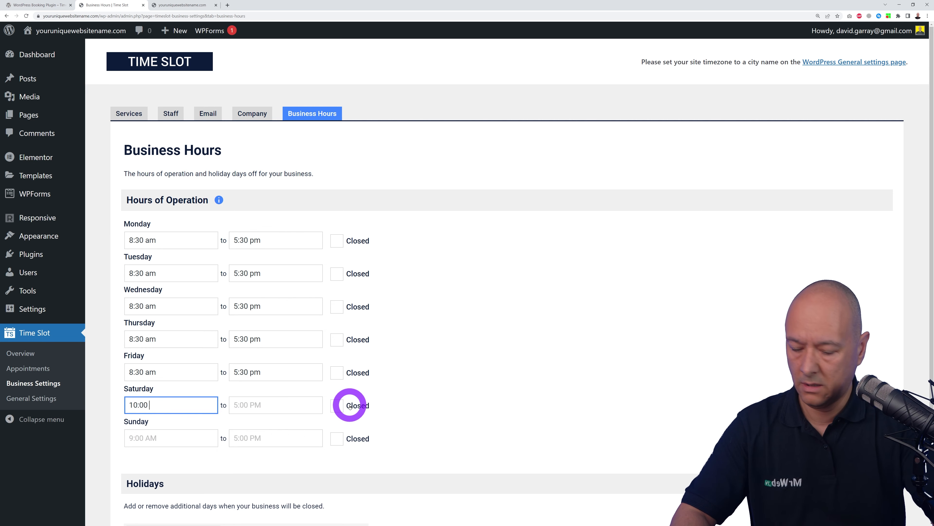
pyautogui.write('10:00 am')
pyautogui.press('Tab')
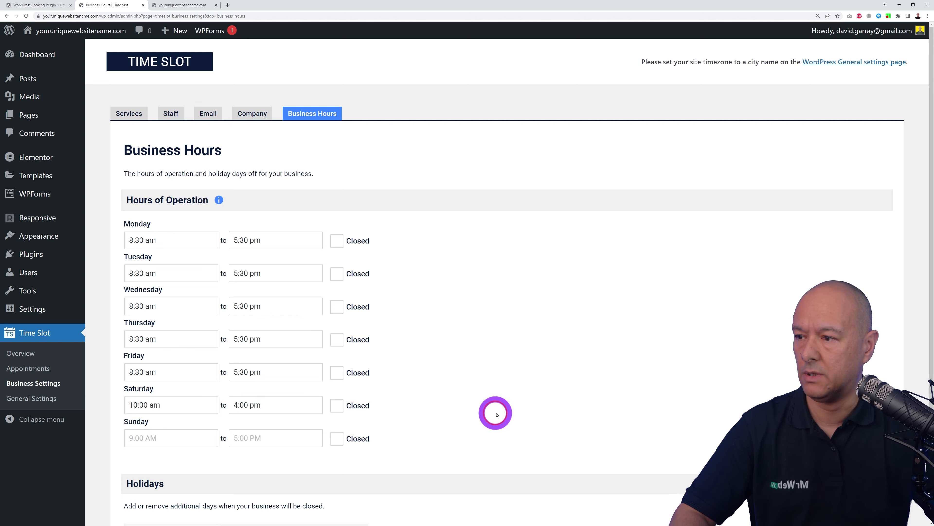
pyautogui.click(200, 443)
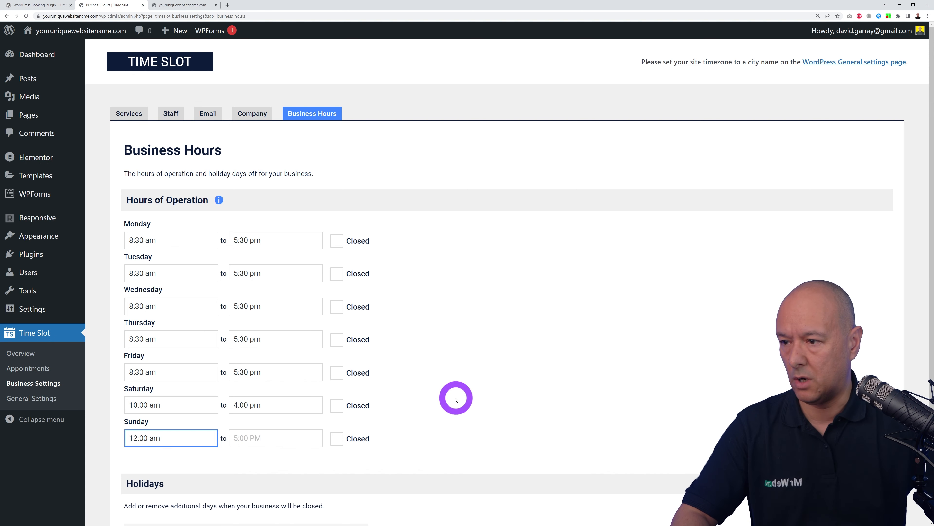
pyautogui.click(289, 439)
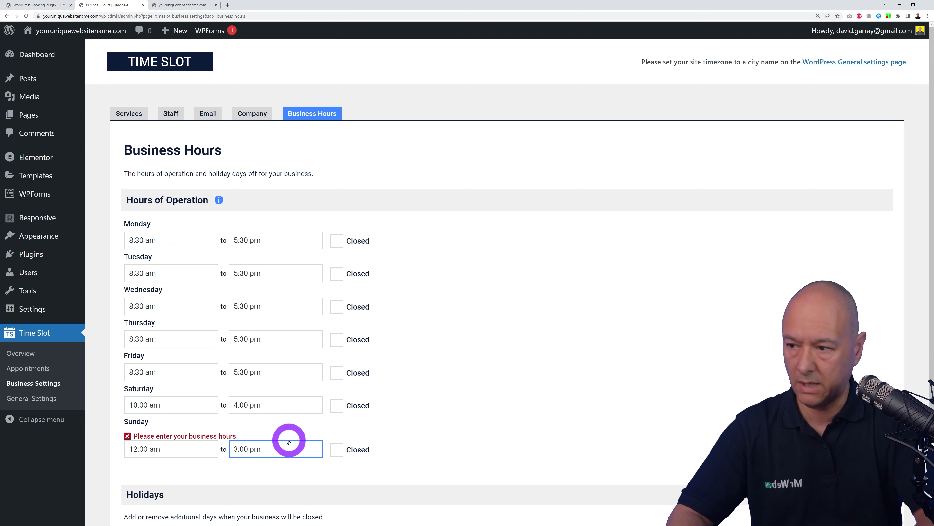
pyautogui.click(616, 418)
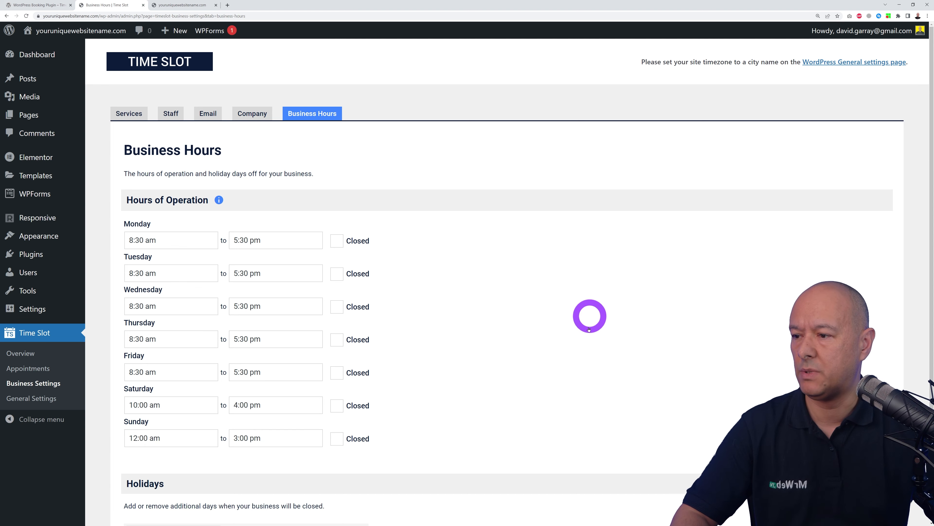
pyautogui.scroll(-1, 604, 356)
pyautogui.scroll(-3, 604, 356)
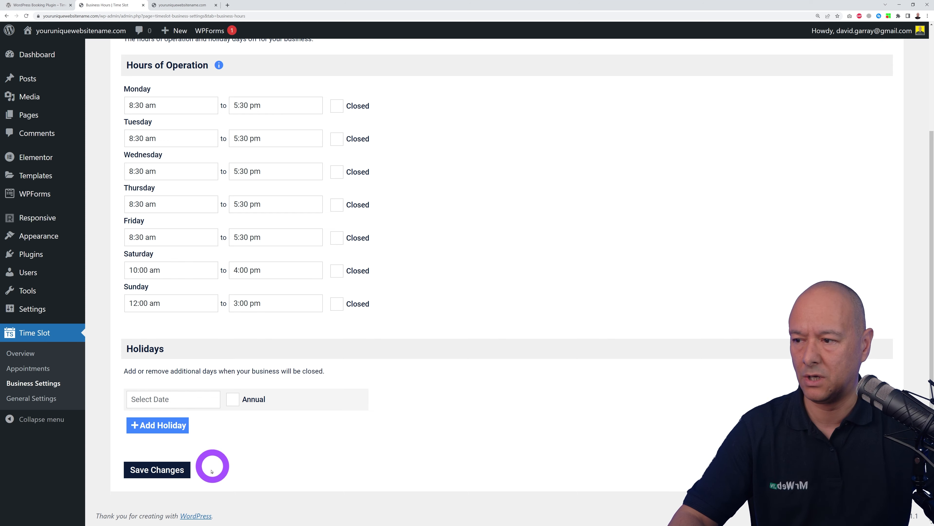
pyautogui.click(180, 477)
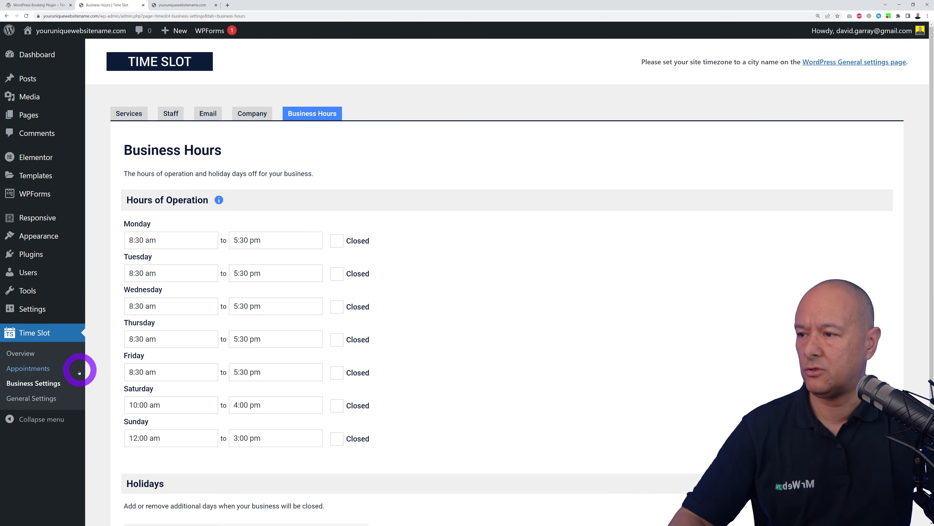
# - In Time Slot's General Settings, set the minimum booking notice to 0
pyautogui.click(33, 353)
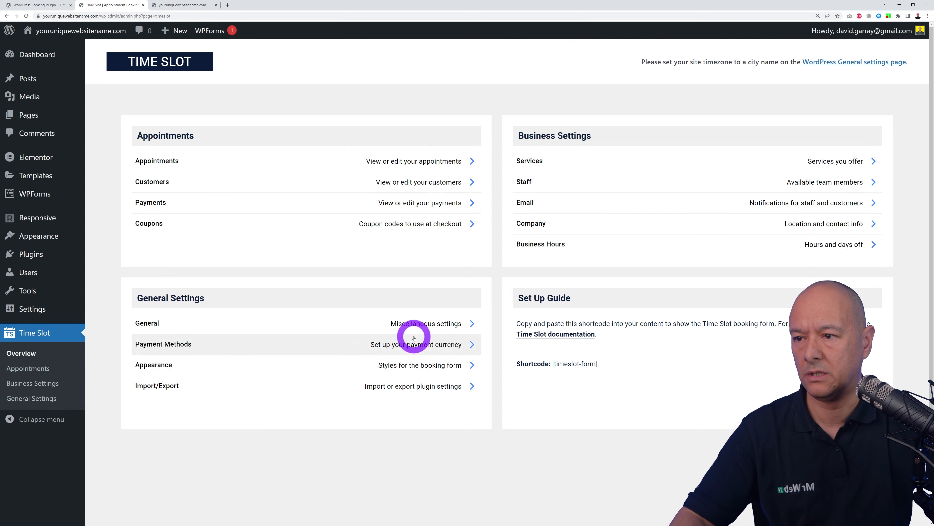
pyautogui.click(408, 324)
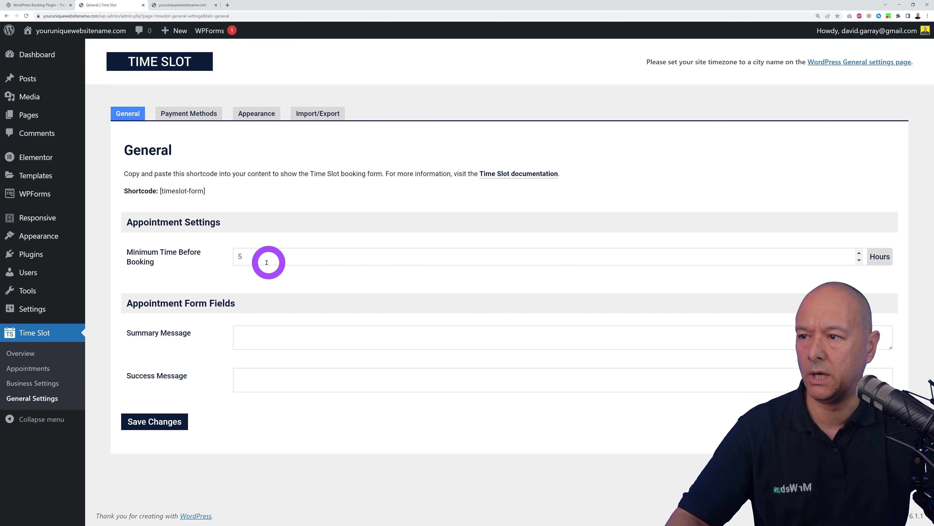
pyautogui.click(238, 257)
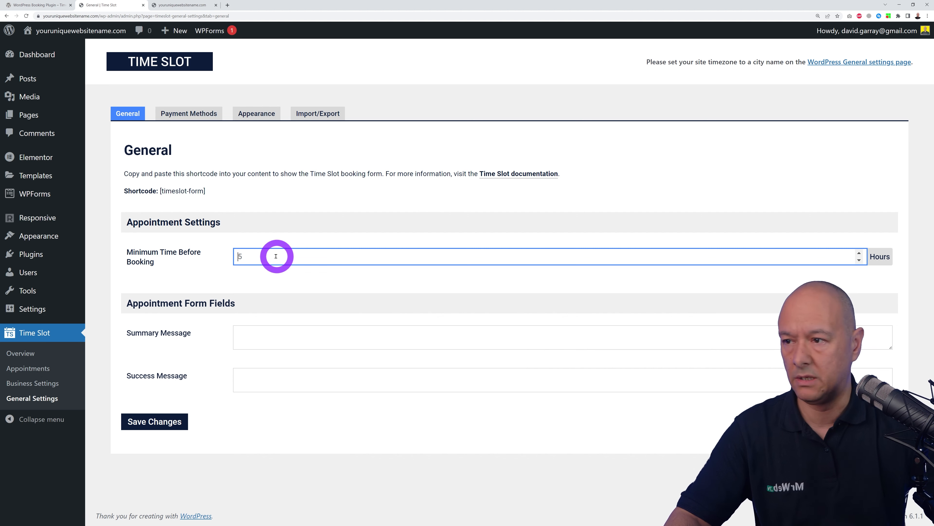
pyautogui.click(859, 254)
pyautogui.click(722, 279)
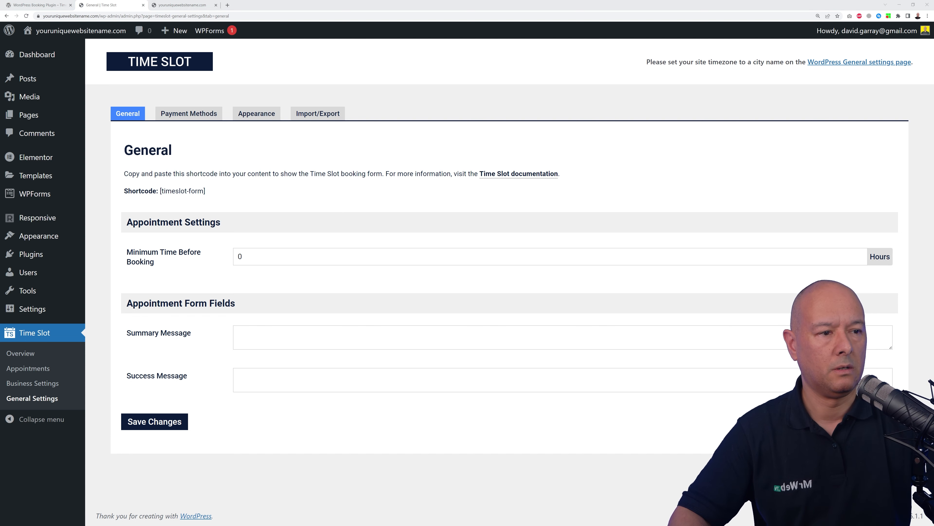
# - Paste 'Appointment Summary' as the summary message and a booking confirmation success message, then save
pyautogui.click(271, 336)
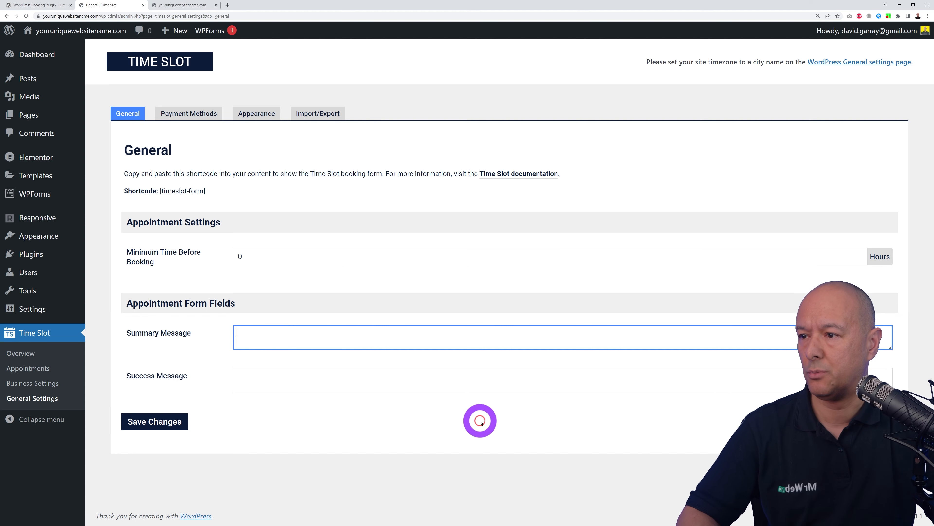
pyautogui.write('Appointment Summary')
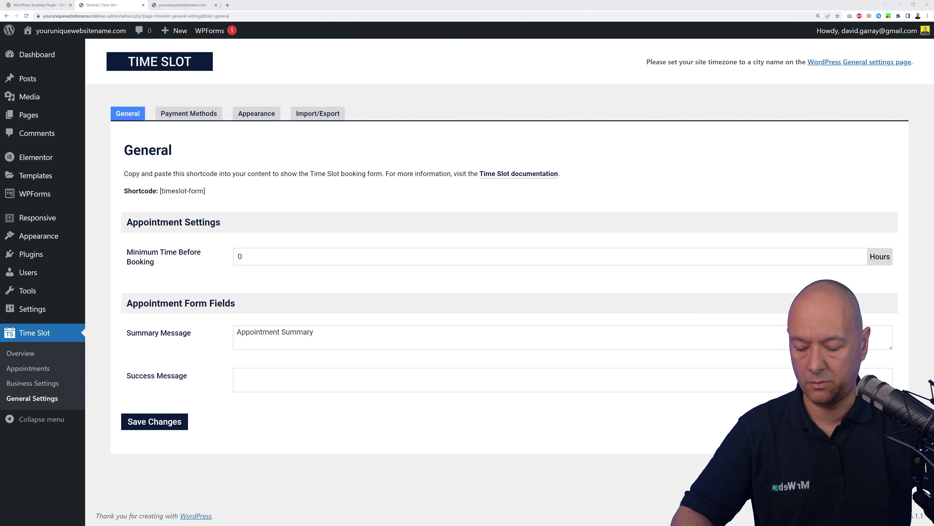
pyautogui.click(339, 383)
pyautogui.write('Your Appointment Has Been Received and is Confirmed.')
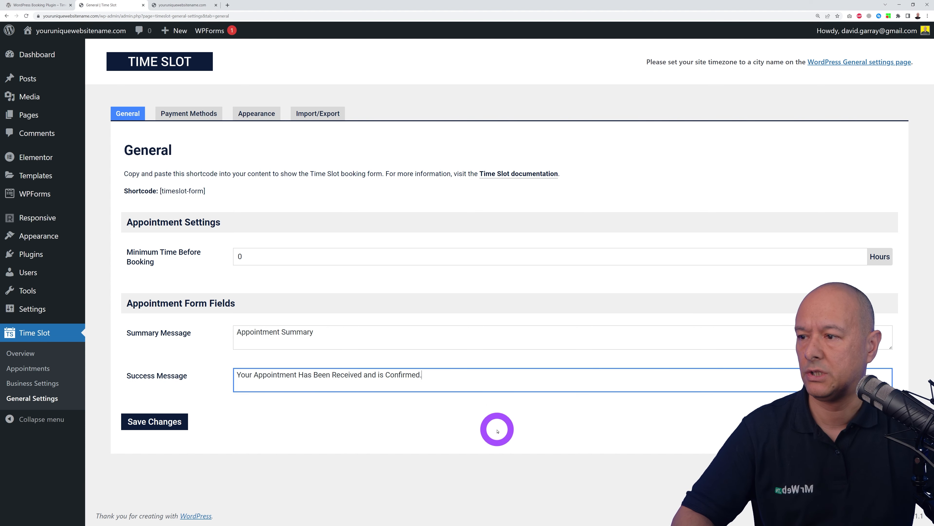
pyautogui.click(464, 426)
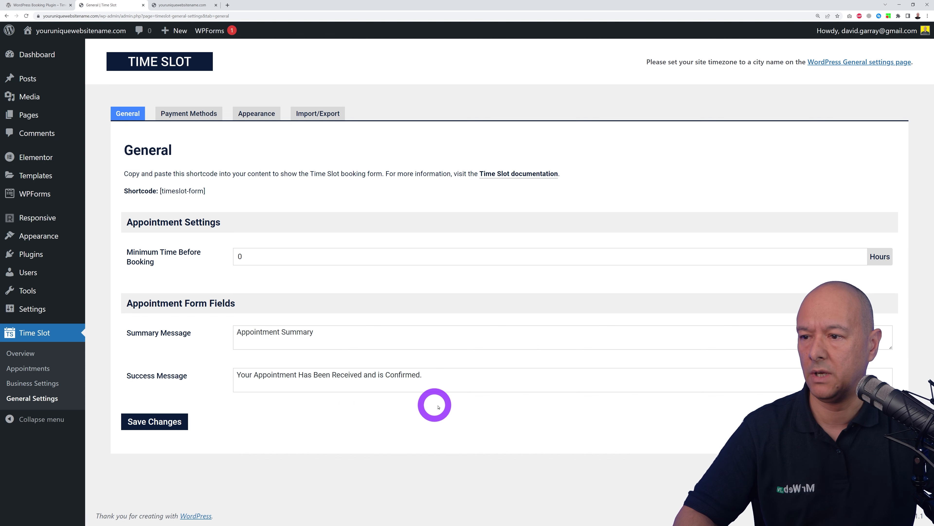
pyautogui.click(171, 423)
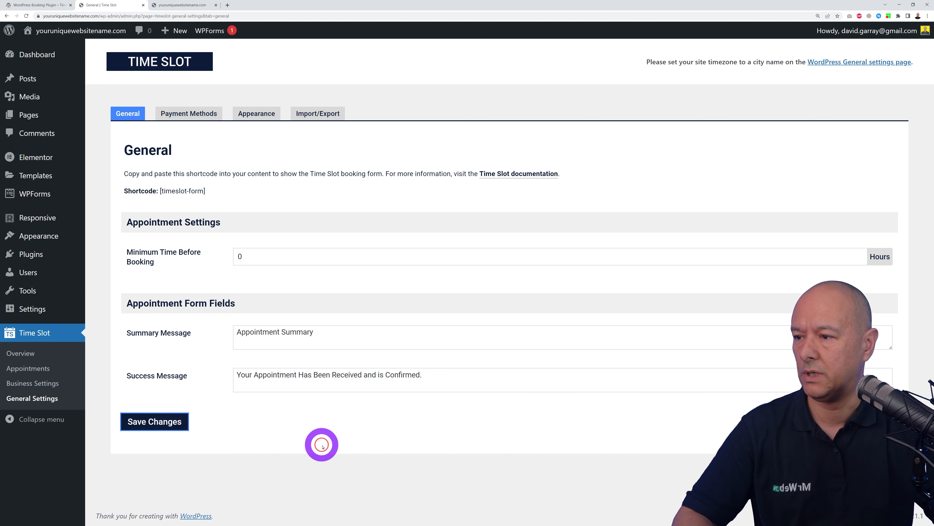
pyautogui.click(199, 112)
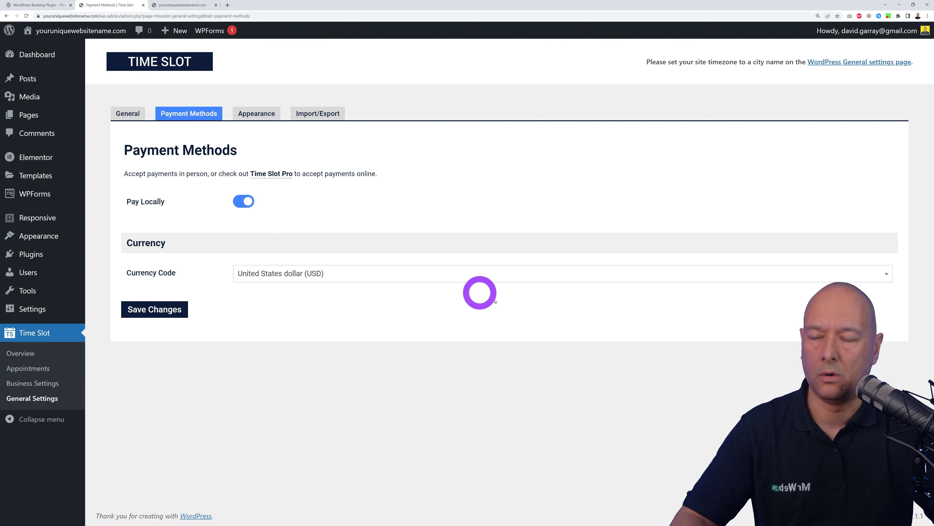
# - Keep US dollars as the currency with Pay Locally on, and save the payment settings
pyautogui.click(808, 279)
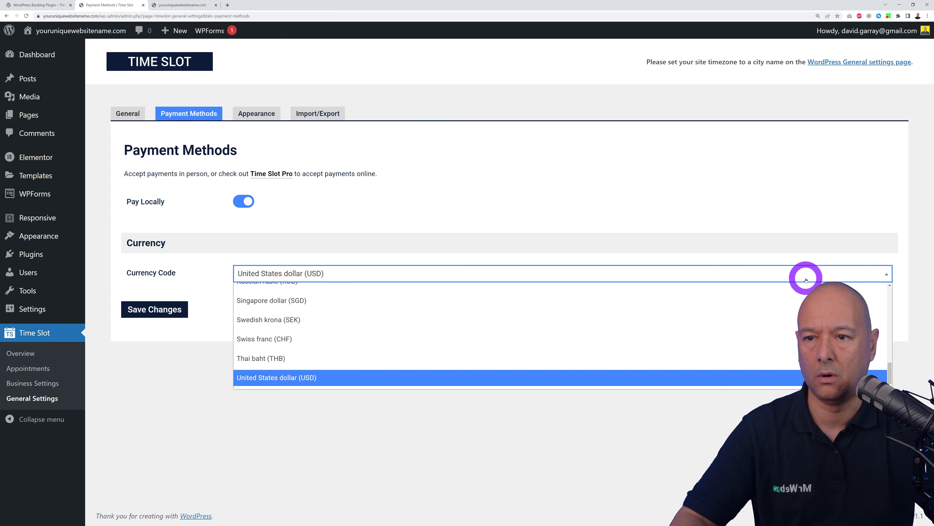
pyautogui.click(806, 279)
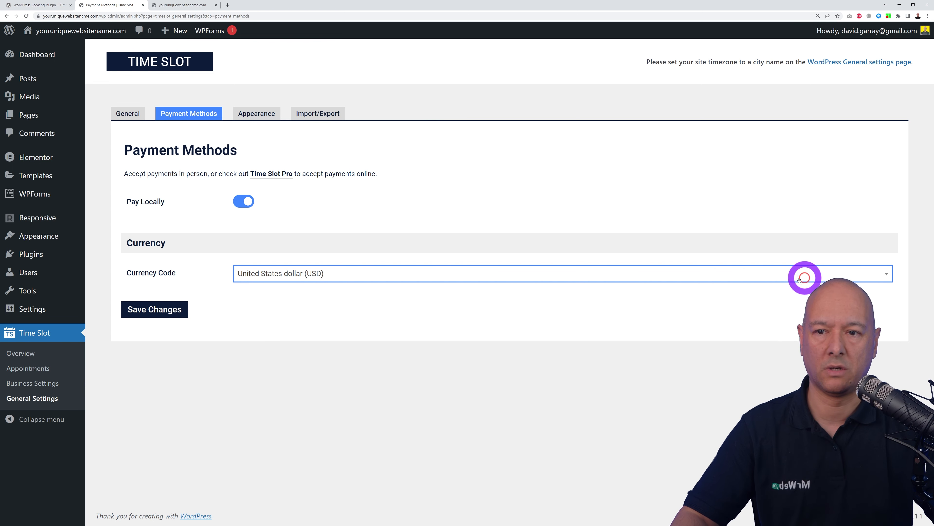
pyautogui.click(173, 309)
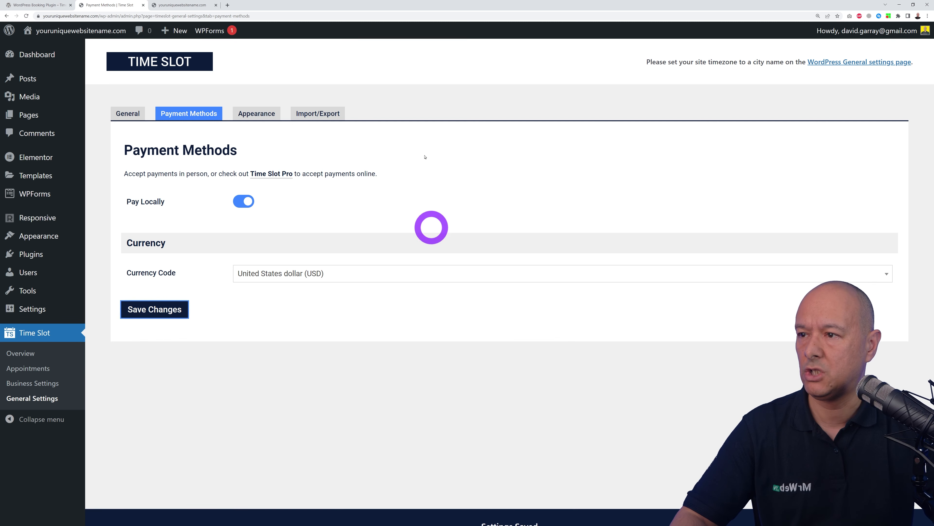
pyautogui.click(256, 114)
pyautogui.scroll(-1, 552, 336)
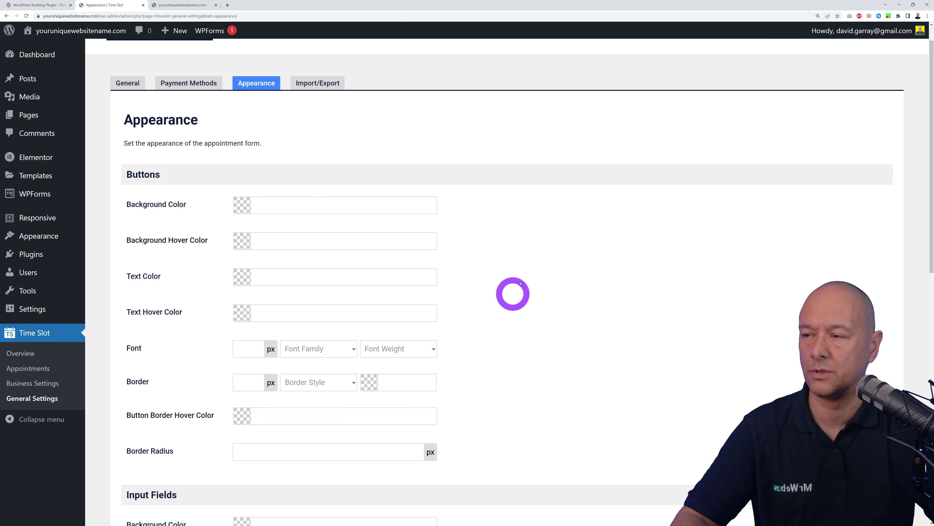
# - Scroll through the live doctor homepage, then return to the Time Slot Overview showing [timeslot-form]
pyautogui.scroll(1, 529, 294)
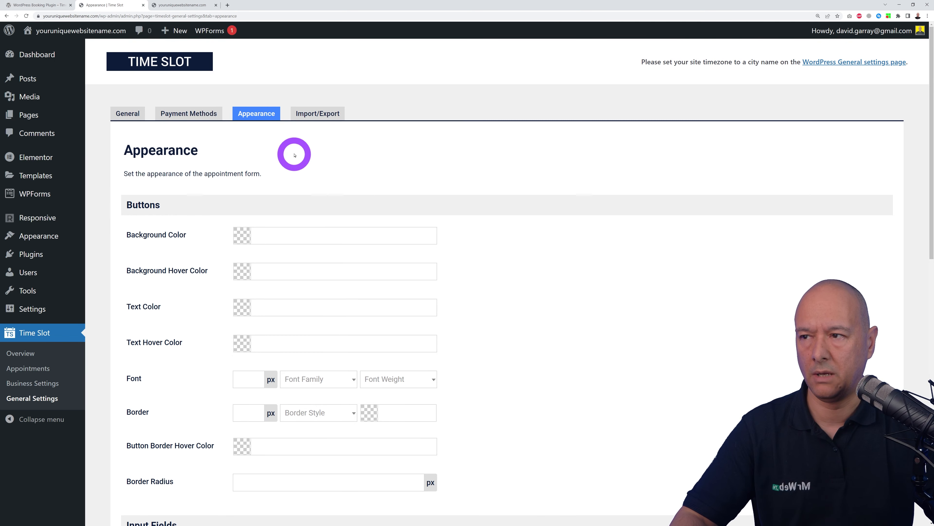
pyautogui.click(184, 5)
pyautogui.scroll(-15, 732, 336)
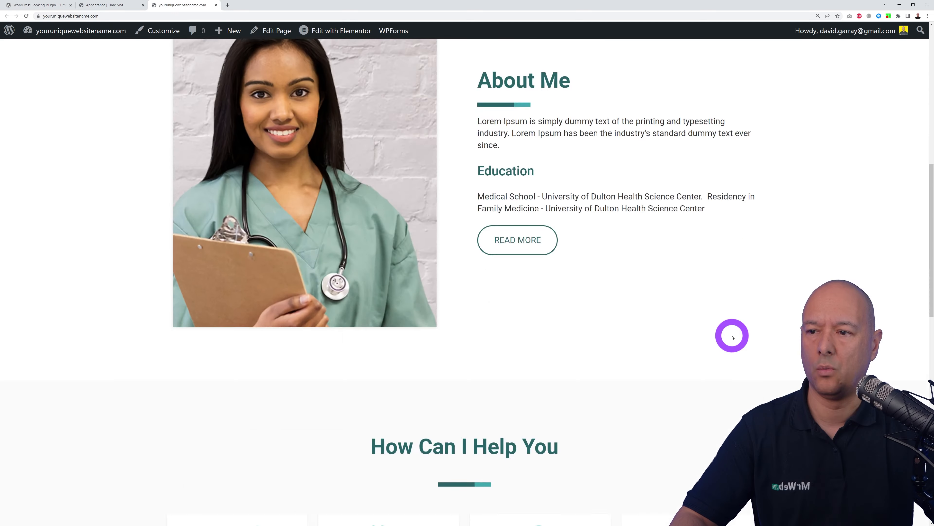
pyautogui.scroll(-5, 732, 337)
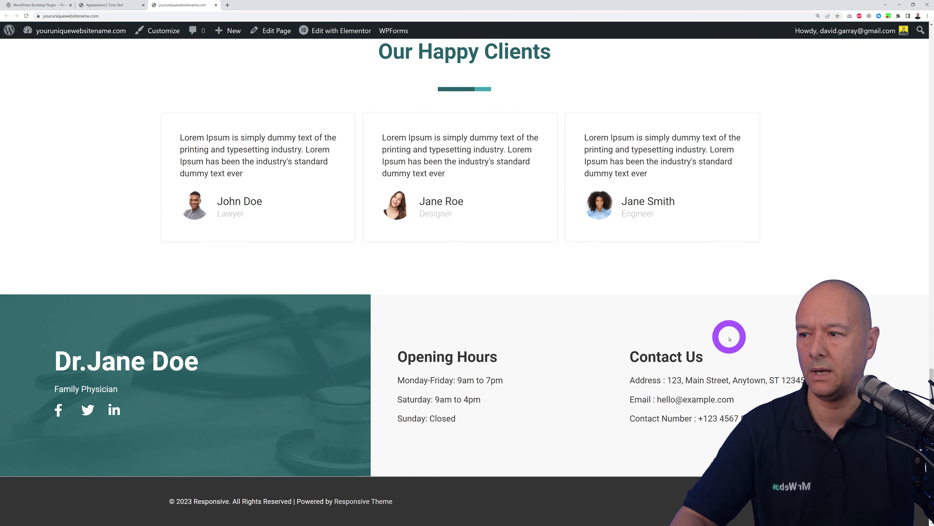
pyautogui.scroll(10, 730, 335)
pyautogui.scroll(10, 728, 335)
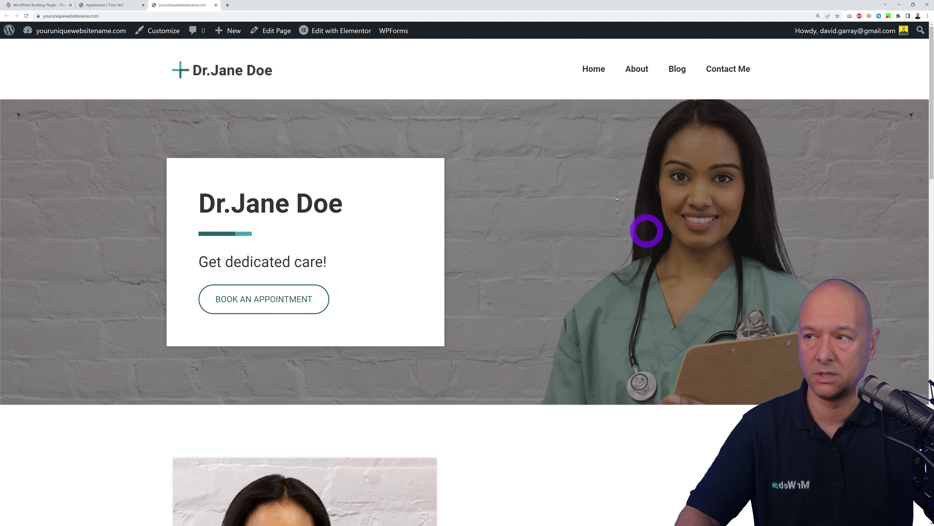
pyautogui.click(106, 4)
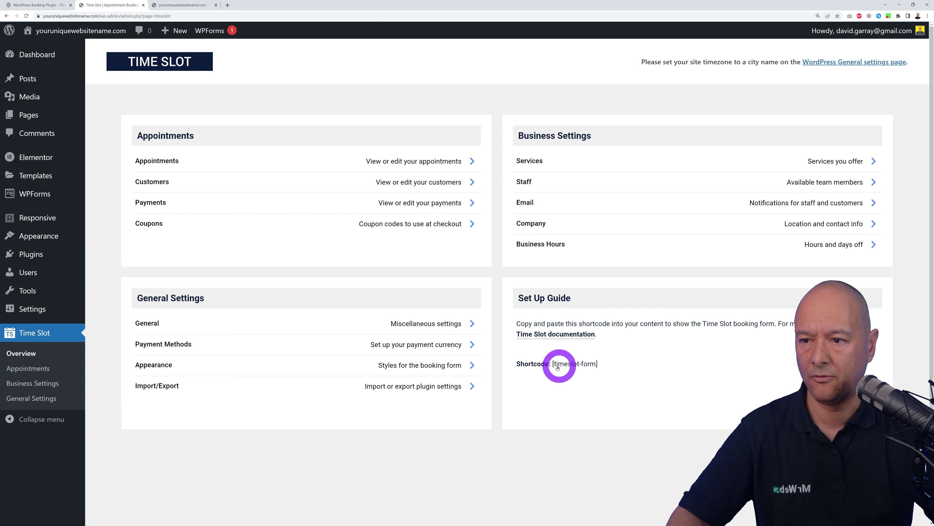
# - Copy the [timeslot-form] shortcode and start a blank new page from the Pages list
pyautogui.moveTo(551, 364); pyautogui.dragTo(630, 367)
pyautogui.hotkey('ctrl', 'c')
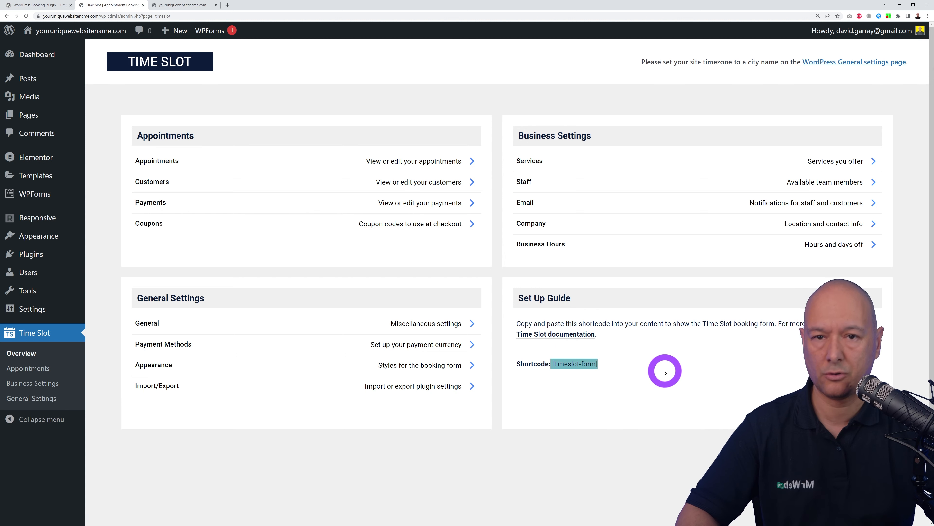
pyautogui.click(571, 361)
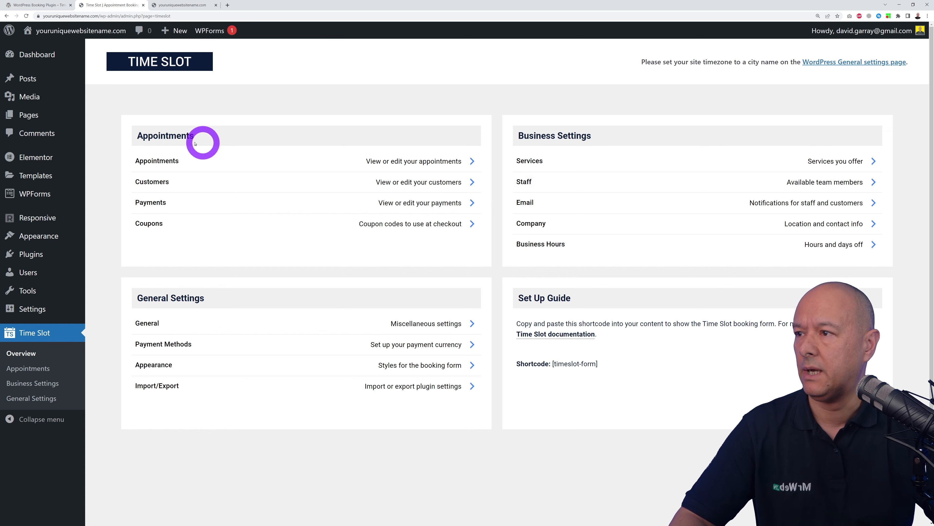
pyautogui.moveTo(37, 116)
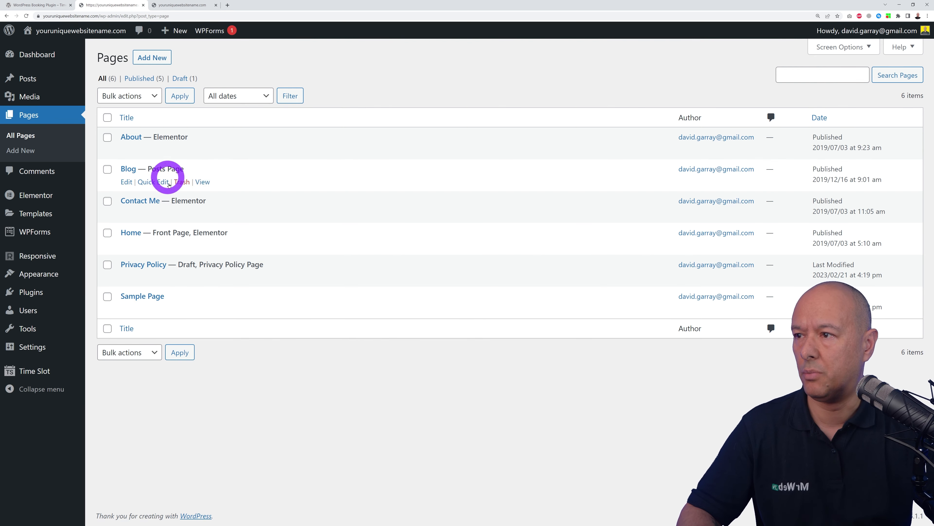
pyautogui.click(181, 3)
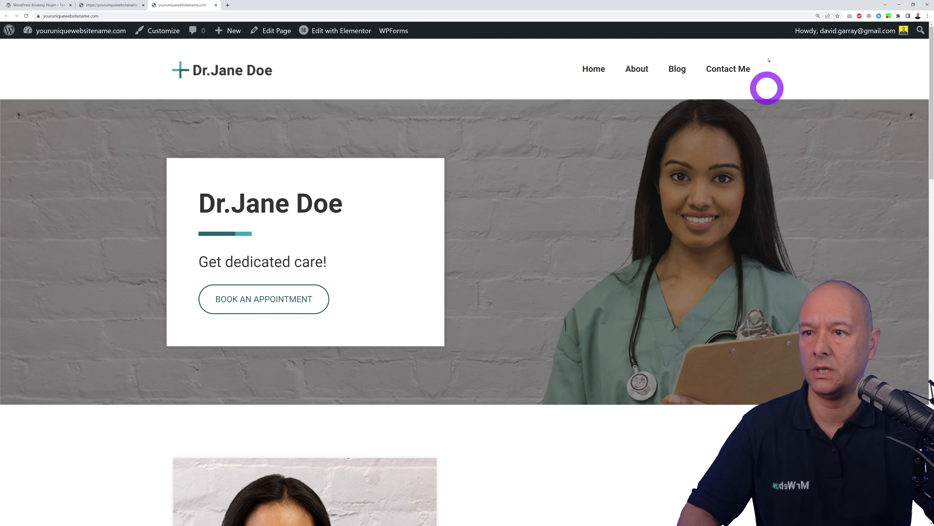
pyautogui.click(121, 7)
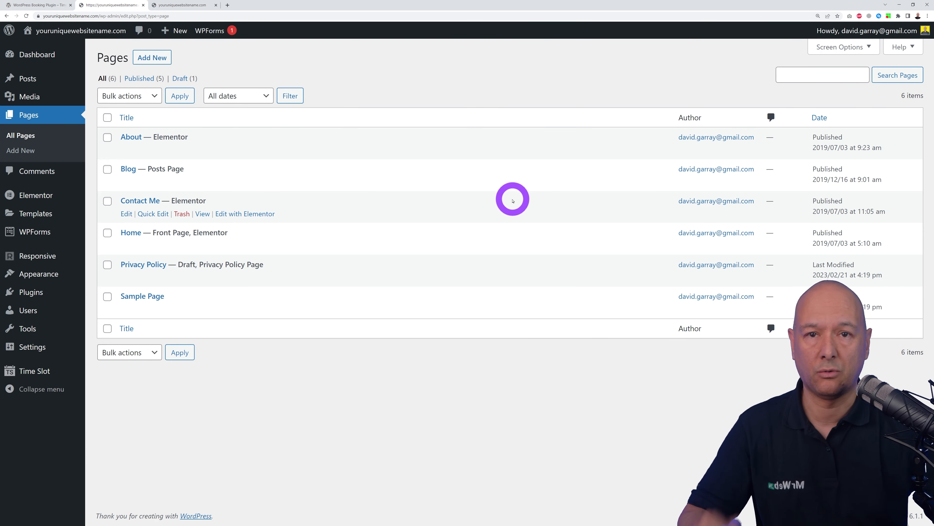
pyautogui.click(159, 58)
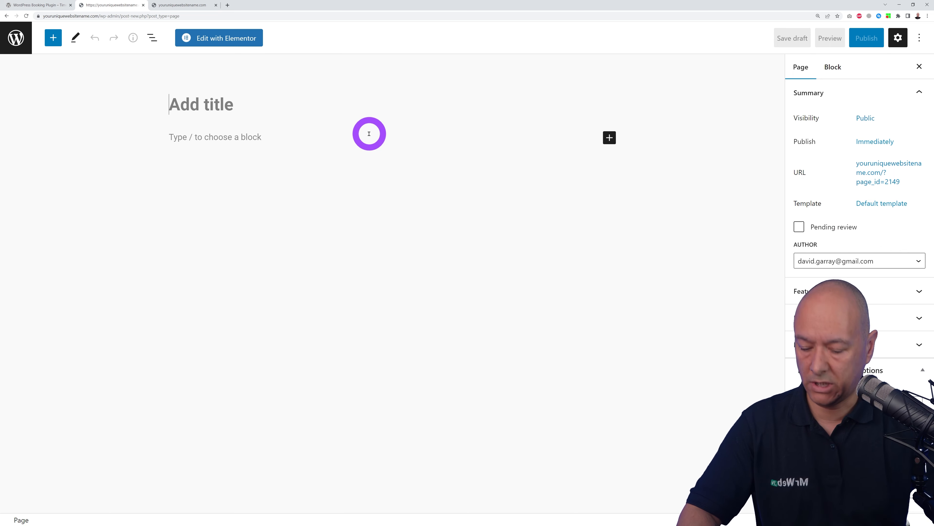
# - Title the page Booking Form and add a Shortcode block containing [timeslot-form]
pyautogui.write('Booking Form')
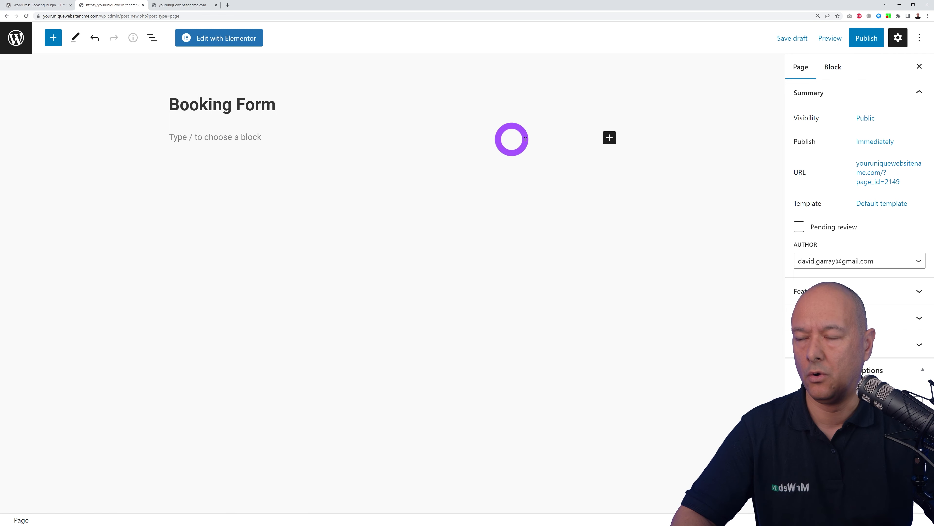
pyautogui.click(610, 139)
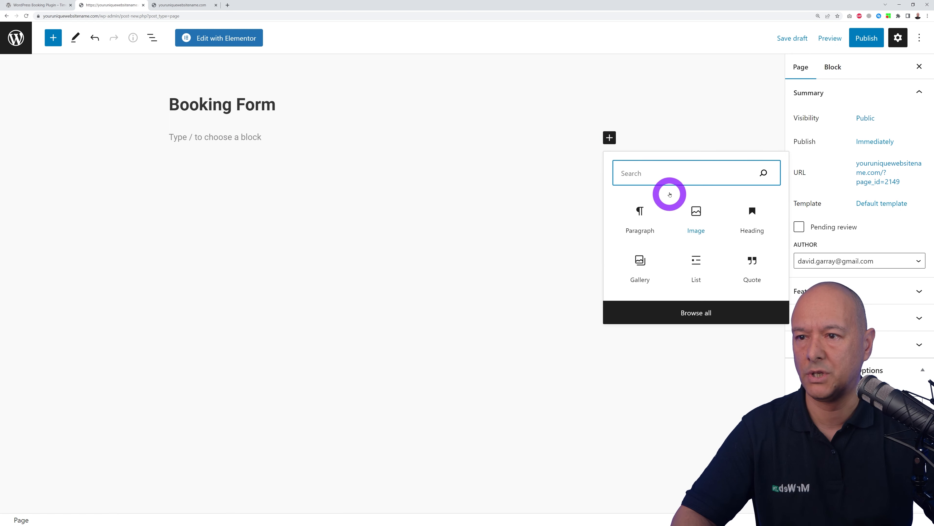
pyautogui.click(666, 176)
pyautogui.write('short')
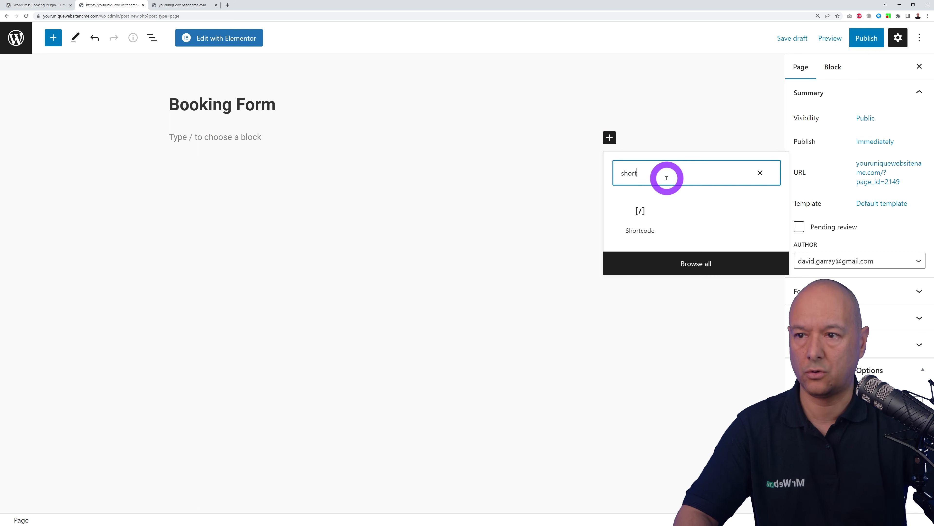
pyautogui.click(646, 212)
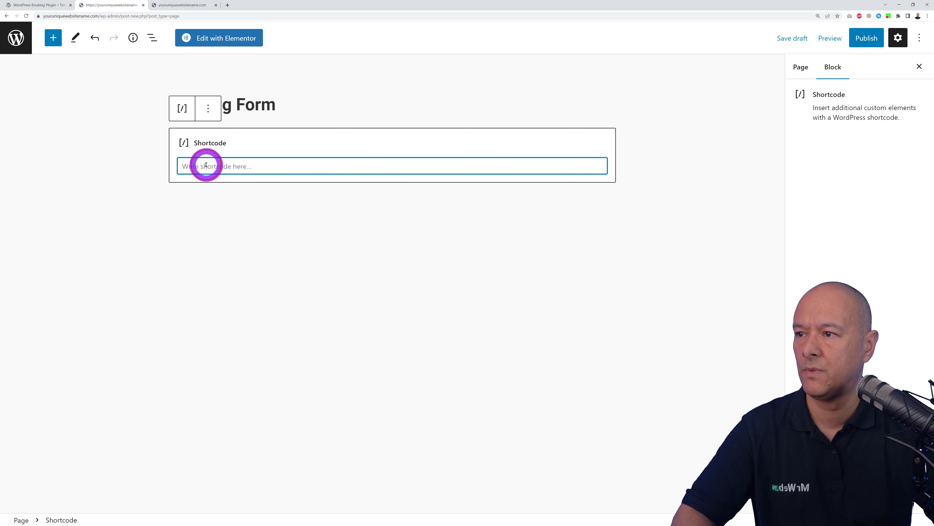
pyautogui.hotkey('ctrl', 'v')
pyautogui.click(475, 272)
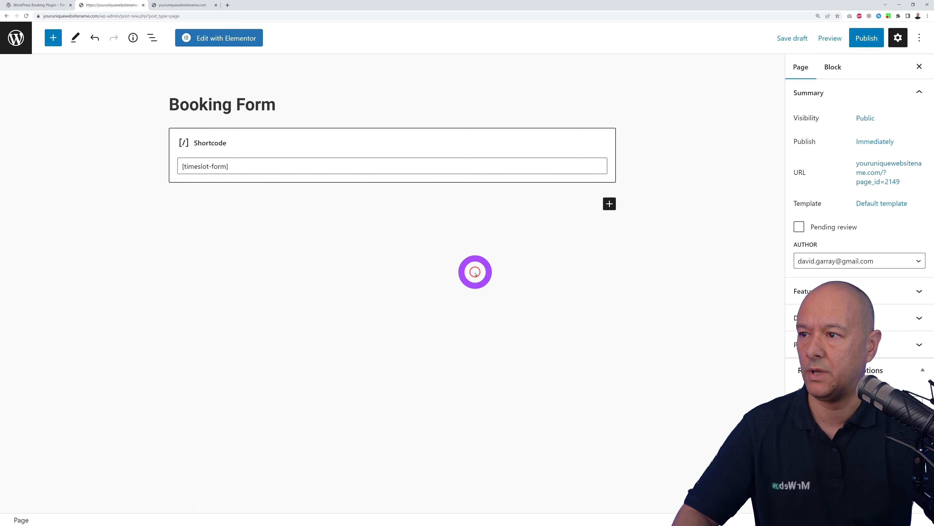
# - Publish the Booking Form page and view it live
pyautogui.click(877, 48)
pyautogui.click(826, 40)
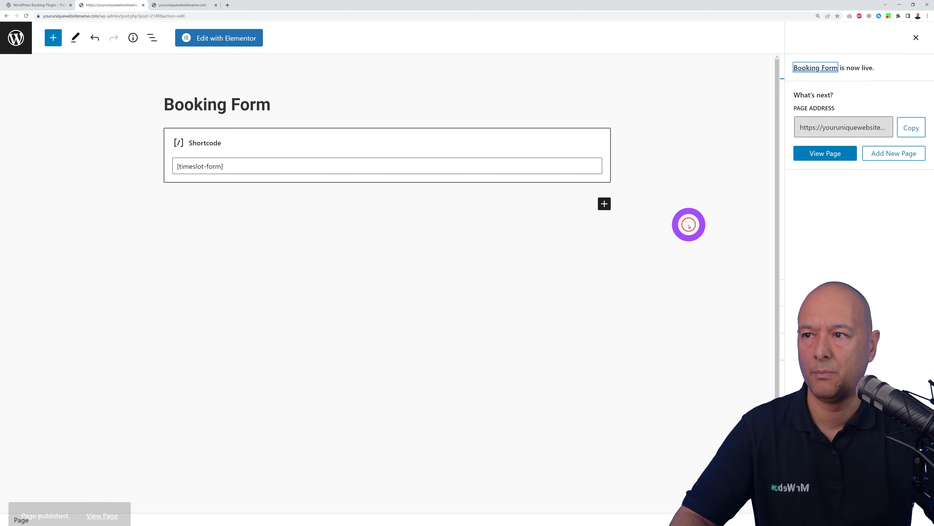
pyautogui.click(826, 154)
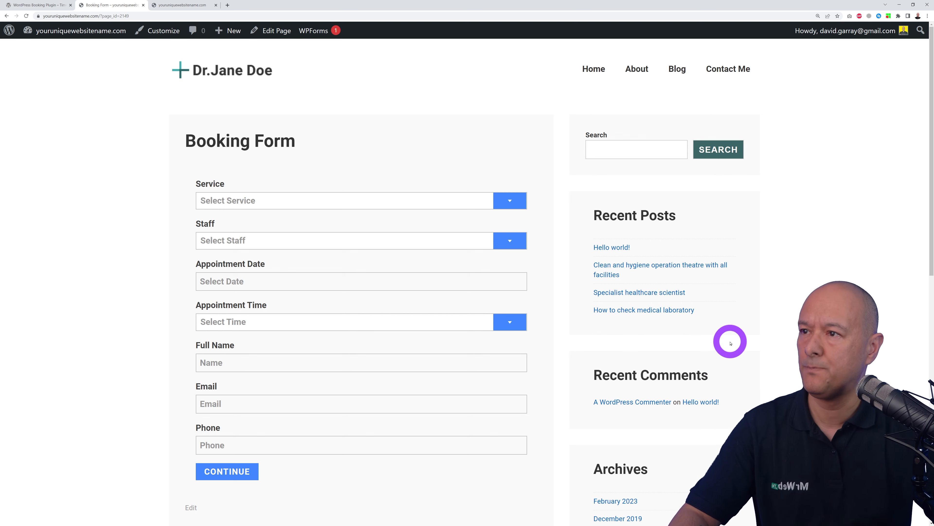
# - Back in the admin, open General settings from the Time Slot Overview
pyautogui.click(14, 3)
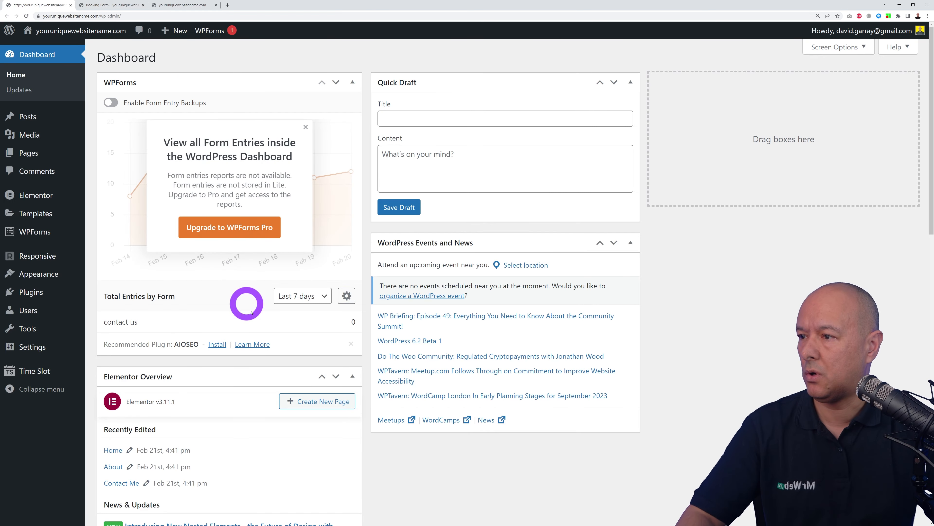
pyautogui.moveTo(32, 372)
pyautogui.click(99, 372)
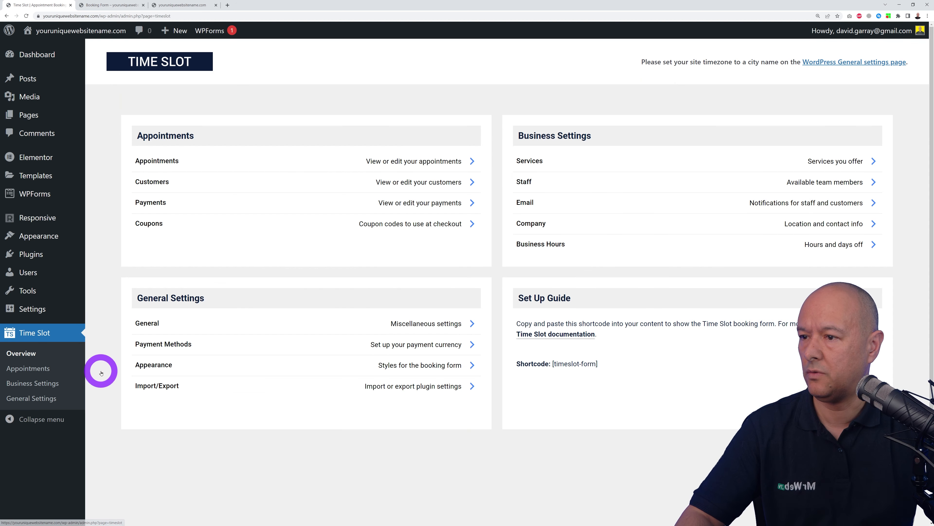
pyautogui.click(419, 323)
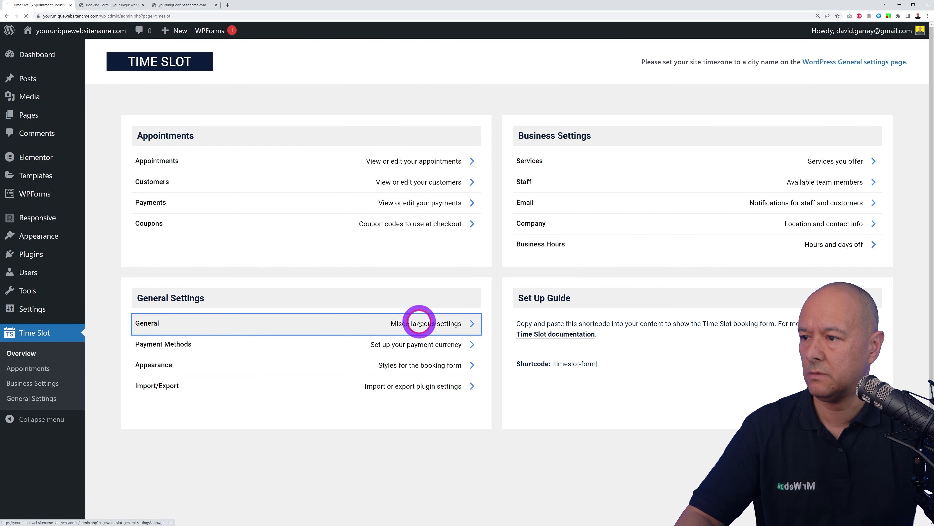
# - Set the Appearance Accent Background Color to #3e6666 and save the changes
pyautogui.click(260, 112)
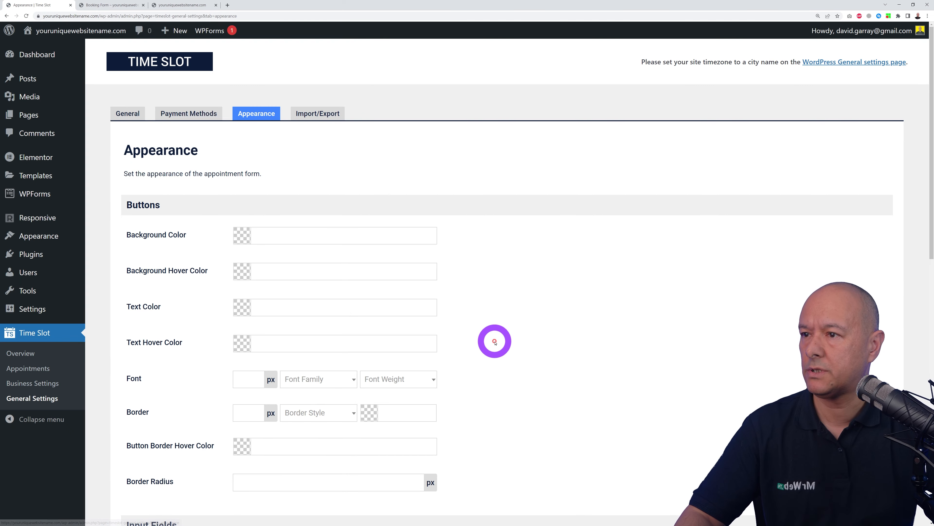
pyautogui.scroll(-4, 507, 335)
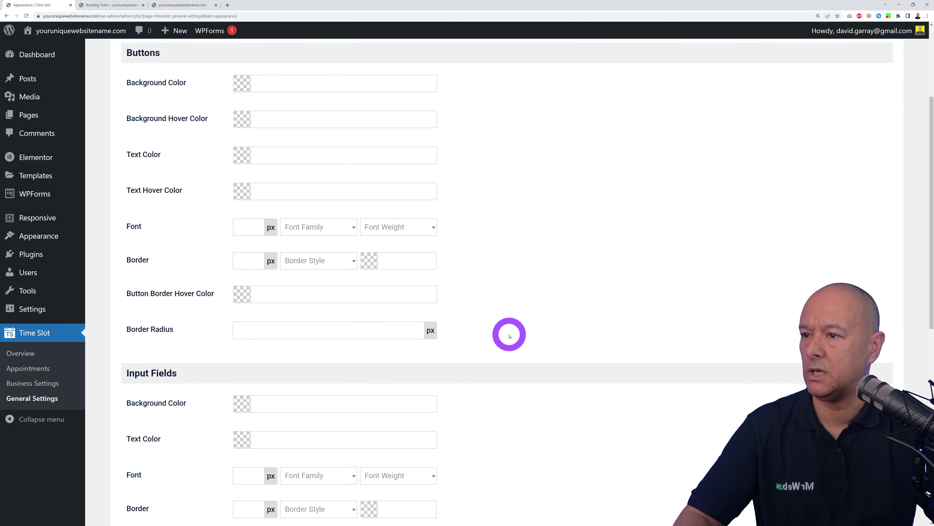
pyautogui.scroll(-11, 572, 331)
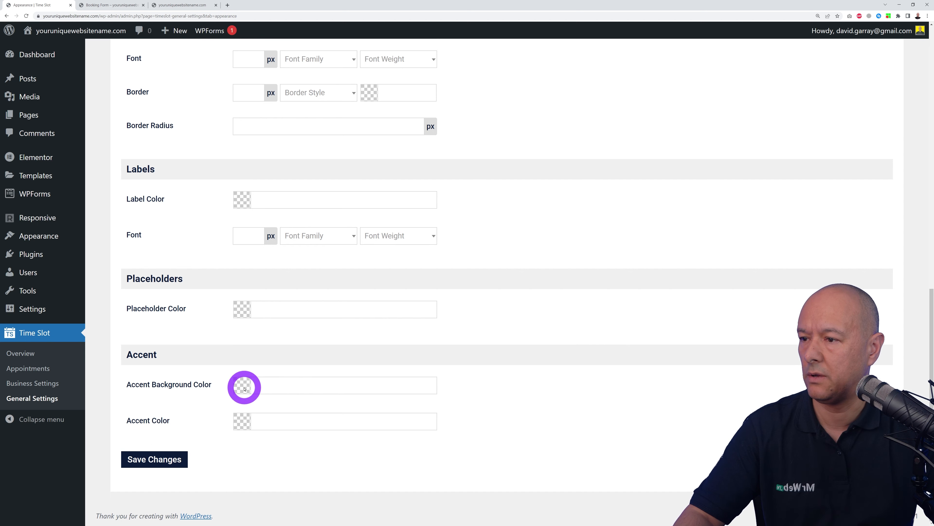
pyautogui.click(266, 388)
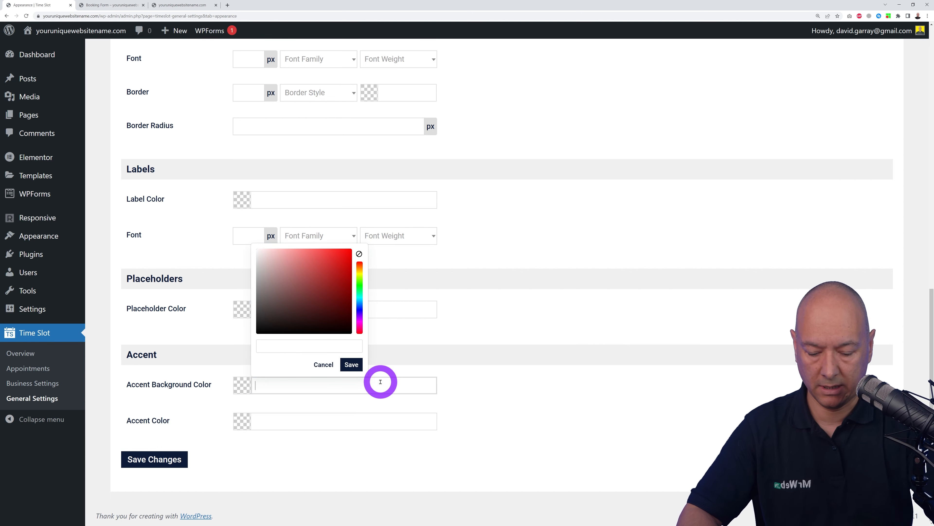
pyautogui.write('#')
pyautogui.write('3e6666')
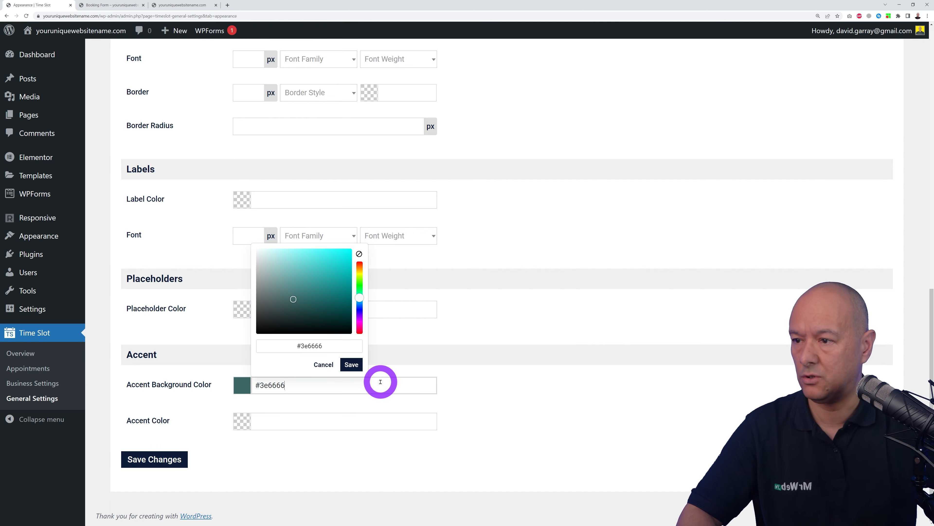
pyautogui.click(543, 431)
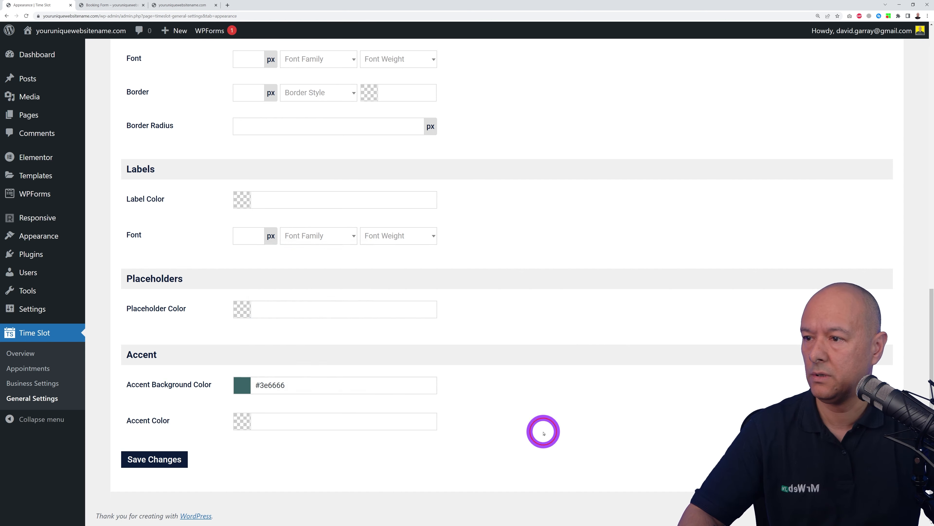
pyautogui.click(173, 462)
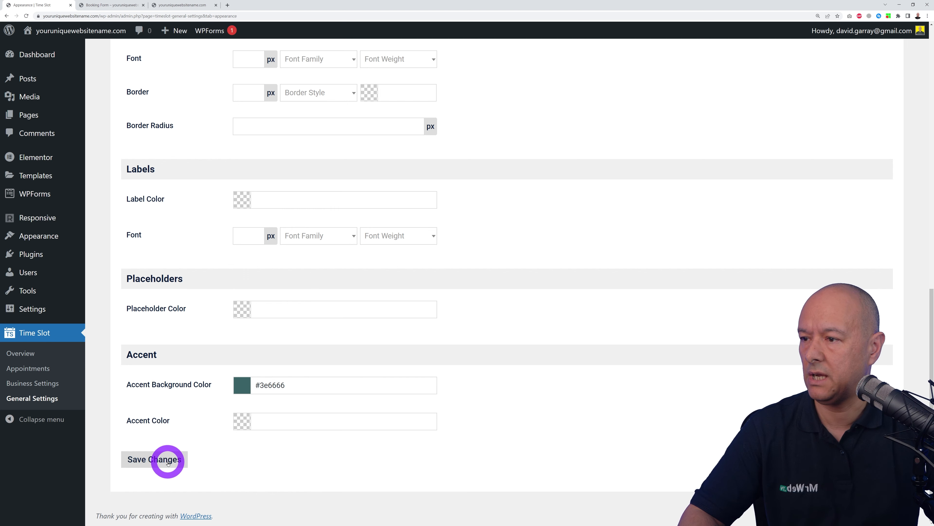
# - Reload the live Booking Form to confirm the dark teal dropdowns, then return to settings
pyautogui.click(115, 5)
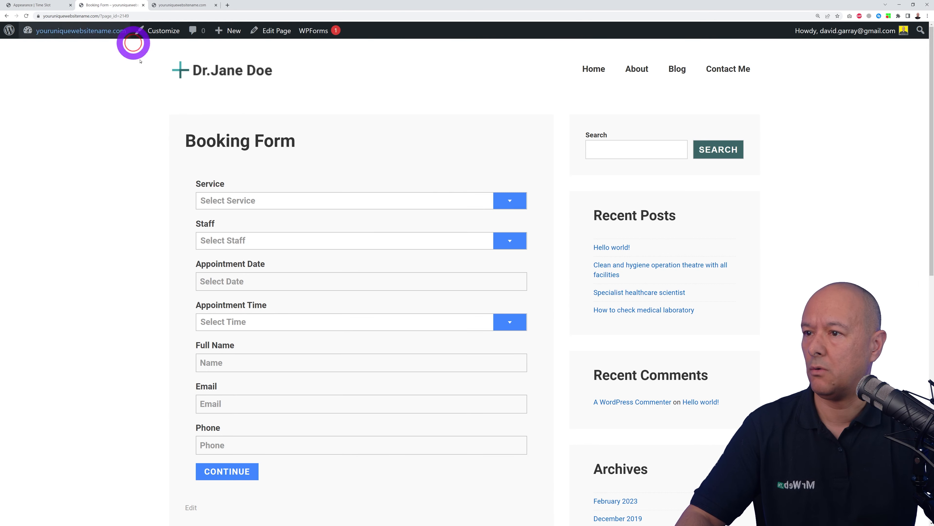
pyautogui.click(26, 15)
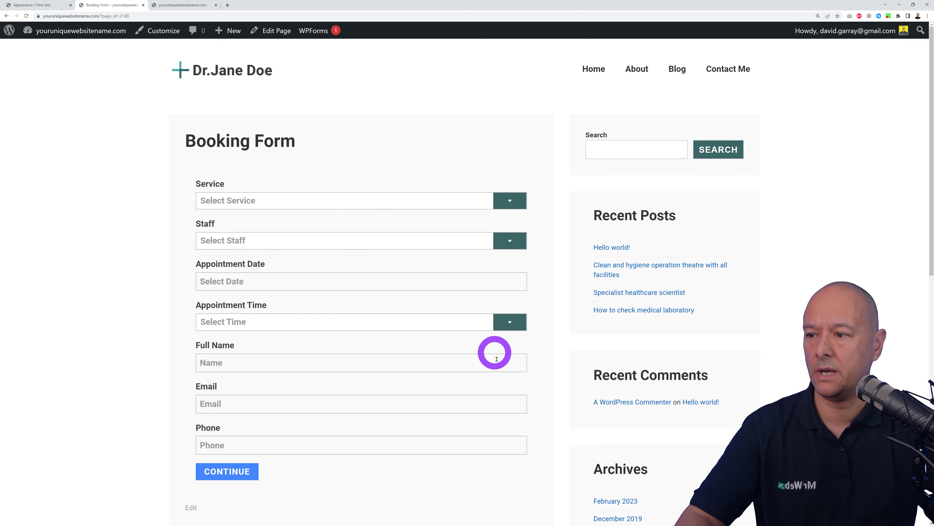
pyautogui.scroll(-2, 436, 373)
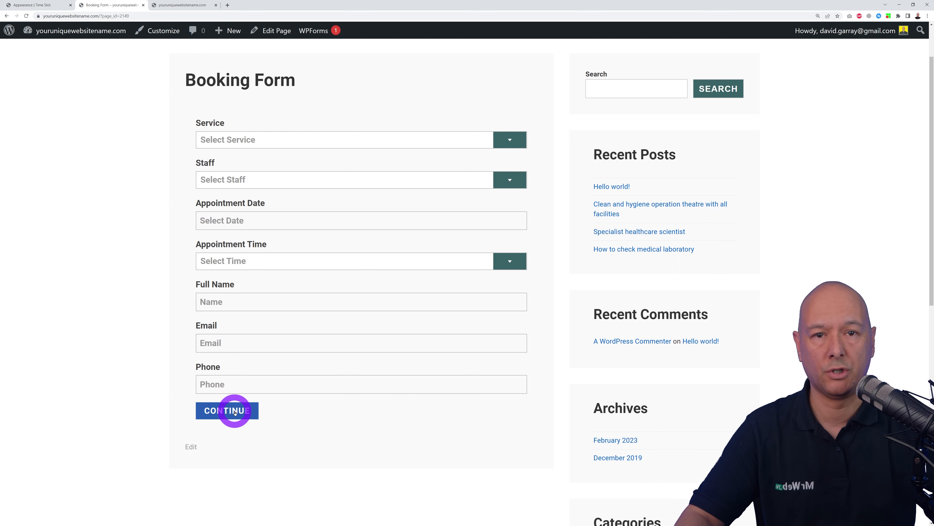
pyautogui.scroll(2, 414, 470)
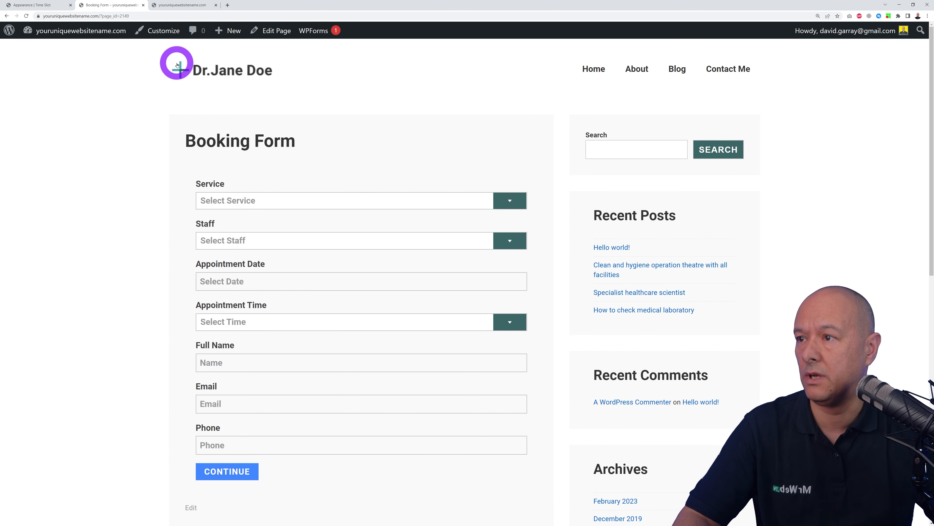
pyautogui.hotkey('ctrl', 'shift', 'Tab')
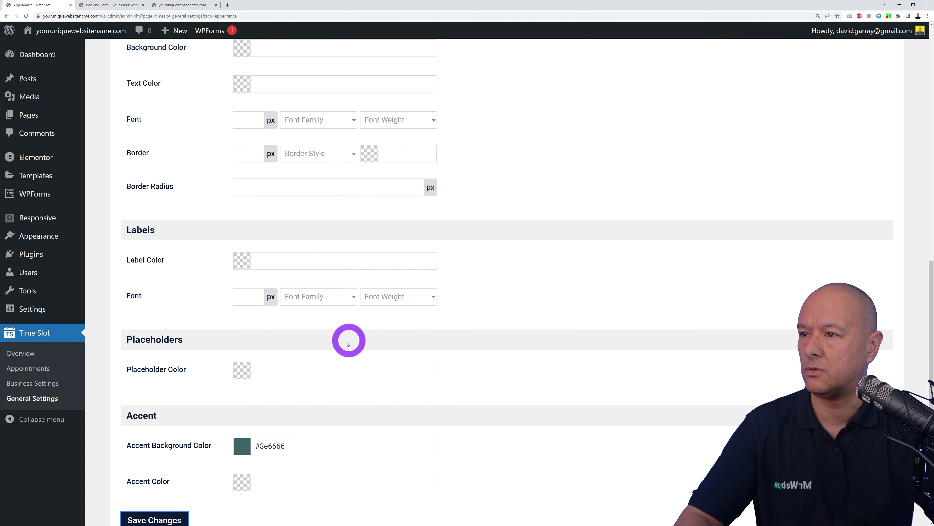
# - Set the Buttons Background Color to #45acac and save the appearance settings
pyautogui.scroll(7, 599, 317)
pyautogui.scroll(3, 600, 318)
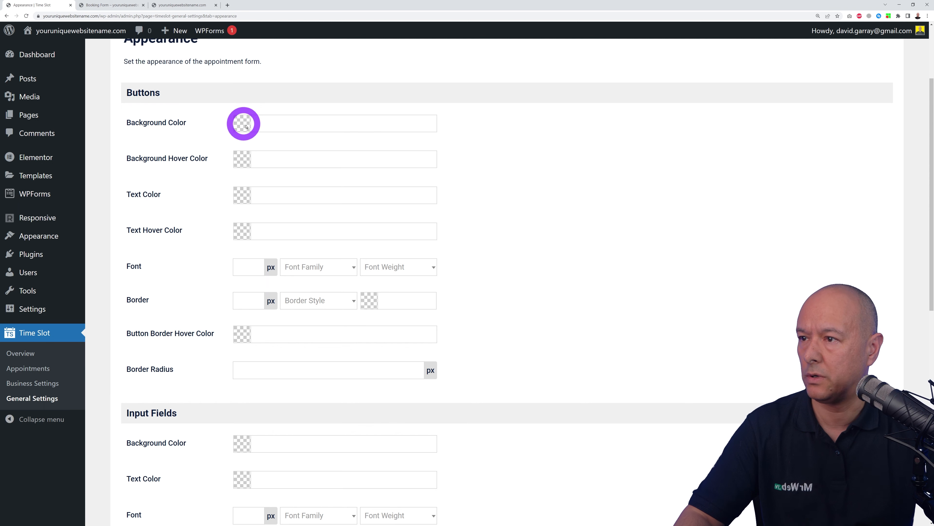
pyautogui.click(292, 122)
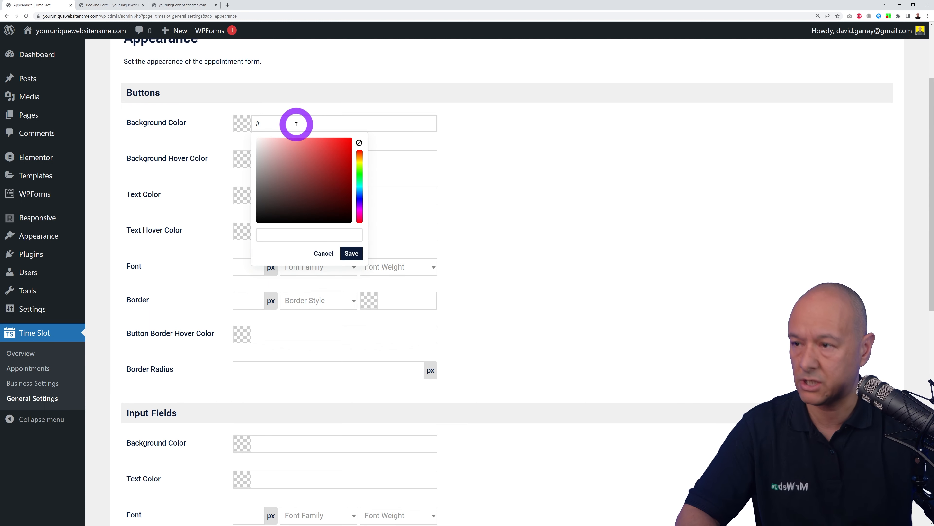
pyautogui.write('#')
pyautogui.write('45acac')
pyautogui.click(579, 211)
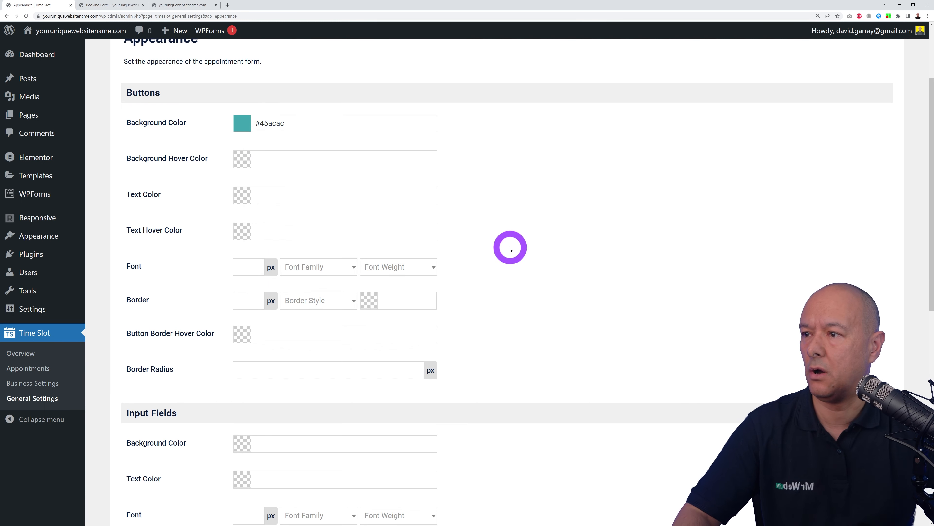
pyautogui.scroll(-5, 522, 249)
pyautogui.click(187, 463)
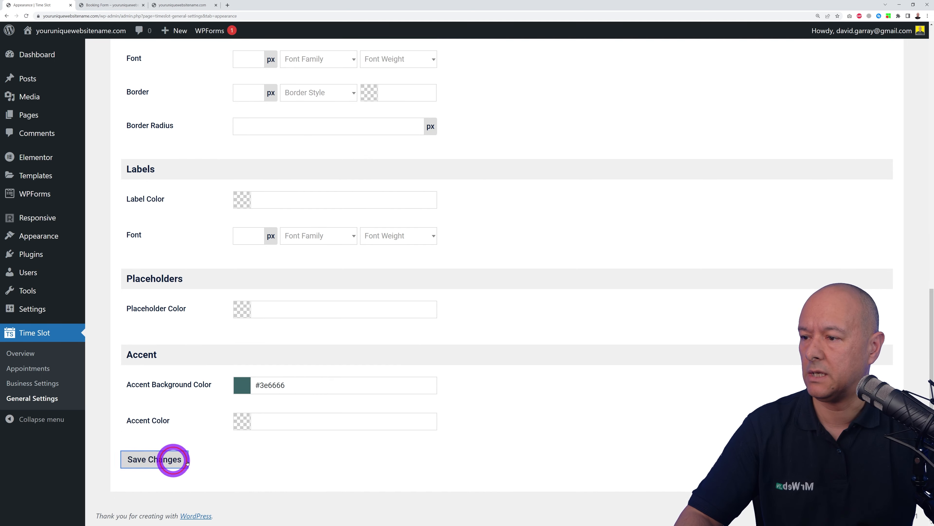
# - Reload the Booking Form to see the teal CONTINUE button, then return to the admin
pyautogui.click(110, 4)
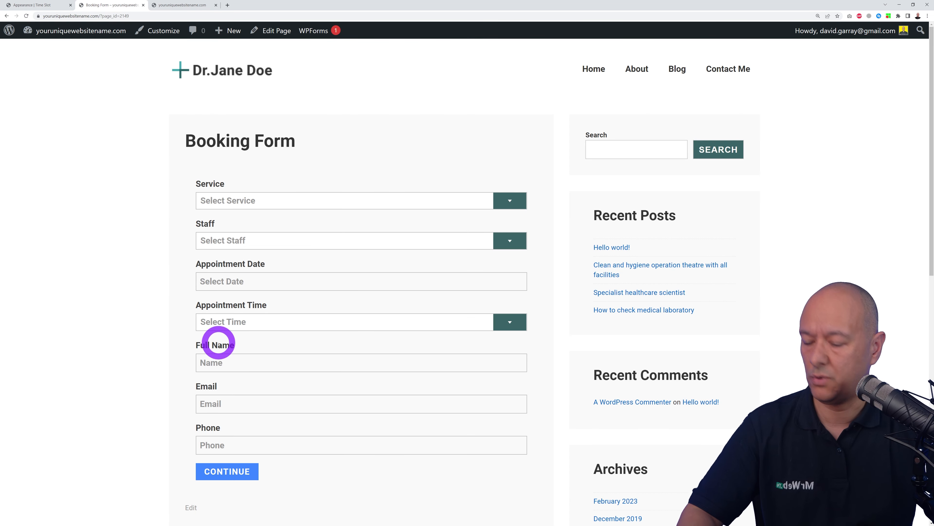
pyautogui.press('F5')
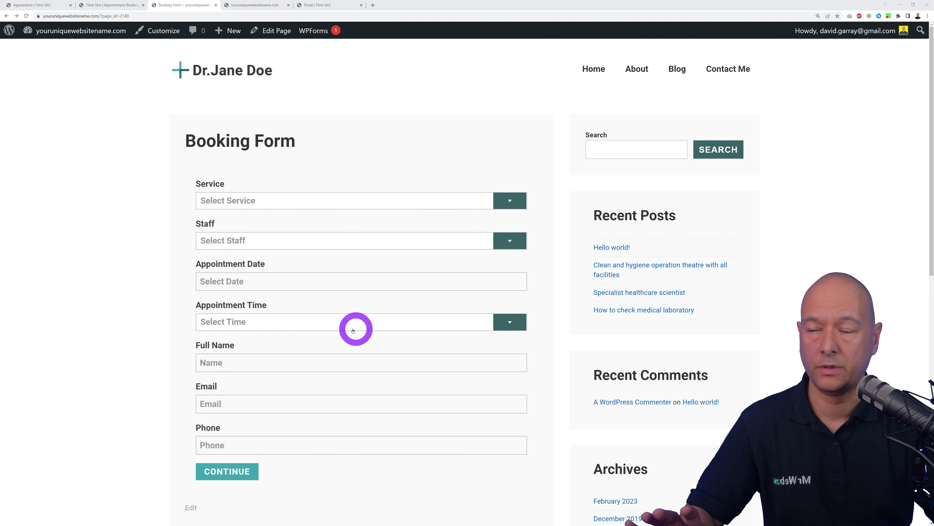
pyautogui.click(108, 5)
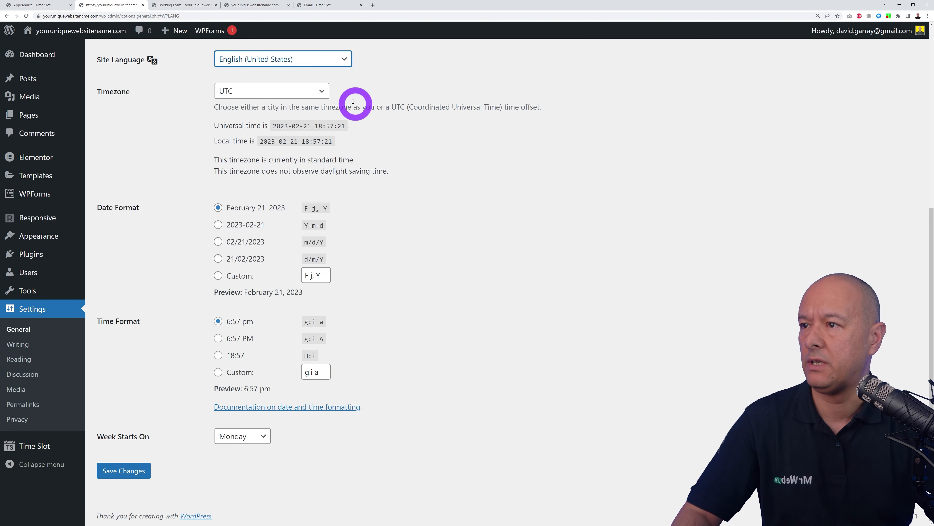
# - Set the site timezone to Dublin with the uppercase g:i A time format and save
pyautogui.click(319, 91)
pyautogui.moveTo(324, 272); pyautogui.dragTo(328, 249)
pyautogui.click(281, 171)
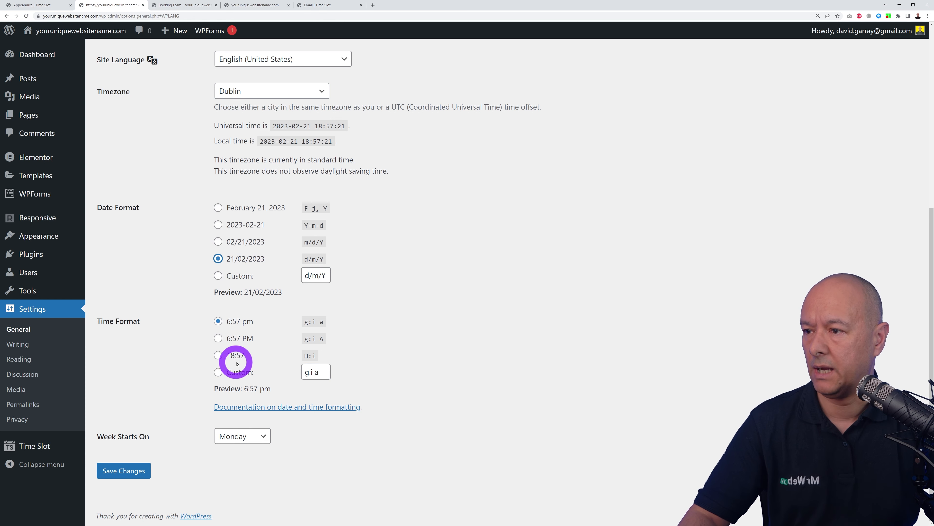
pyautogui.click(218, 338)
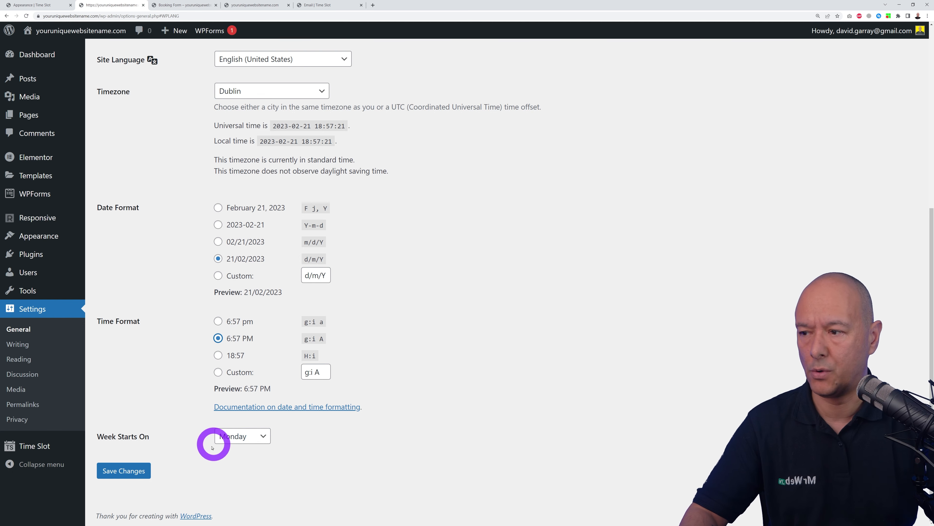
pyautogui.click(134, 470)
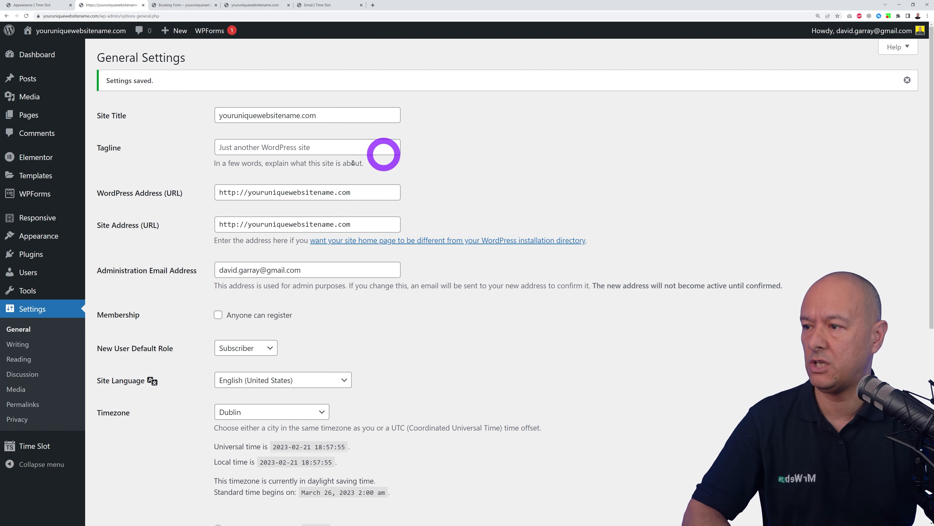
pyautogui.click(40, 445)
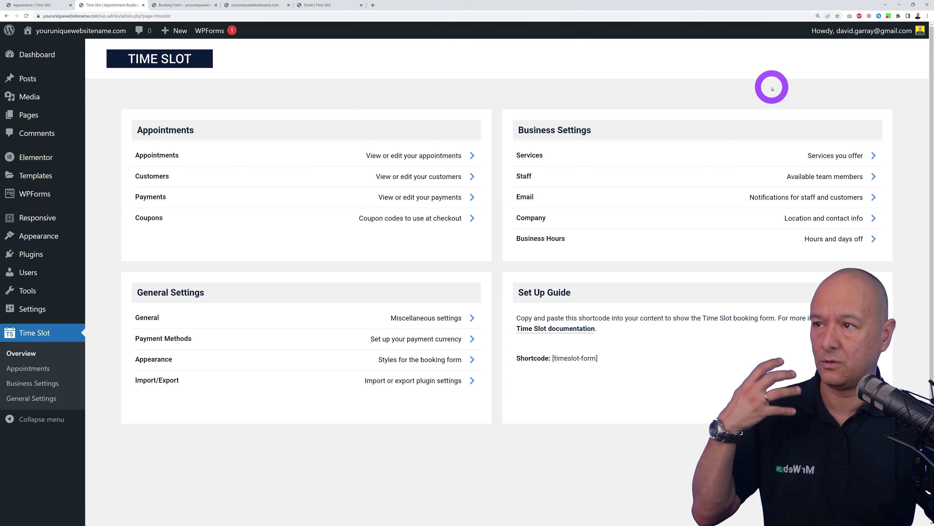
# - On the live form, choose Doctors Appointment, a doctor, 24 February 2023 and 10:30 AM
pyautogui.click(192, 4)
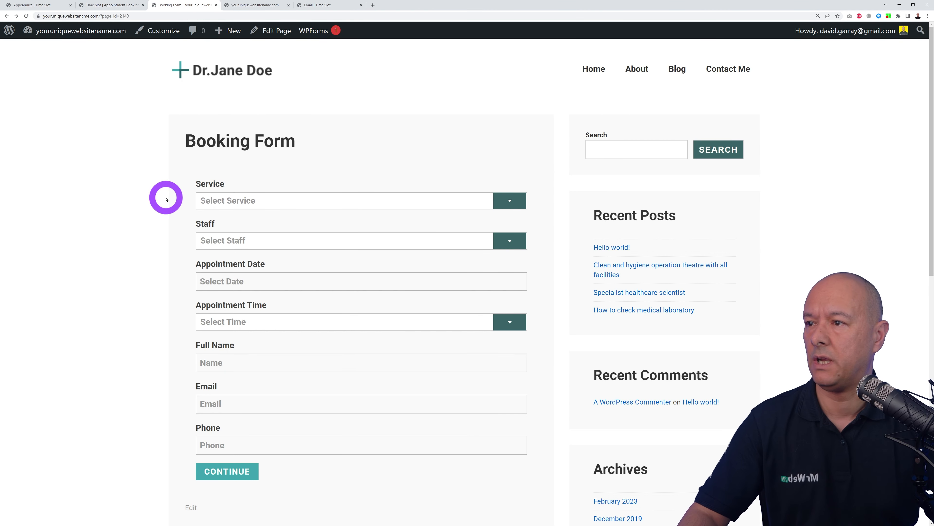
pyautogui.click(509, 200)
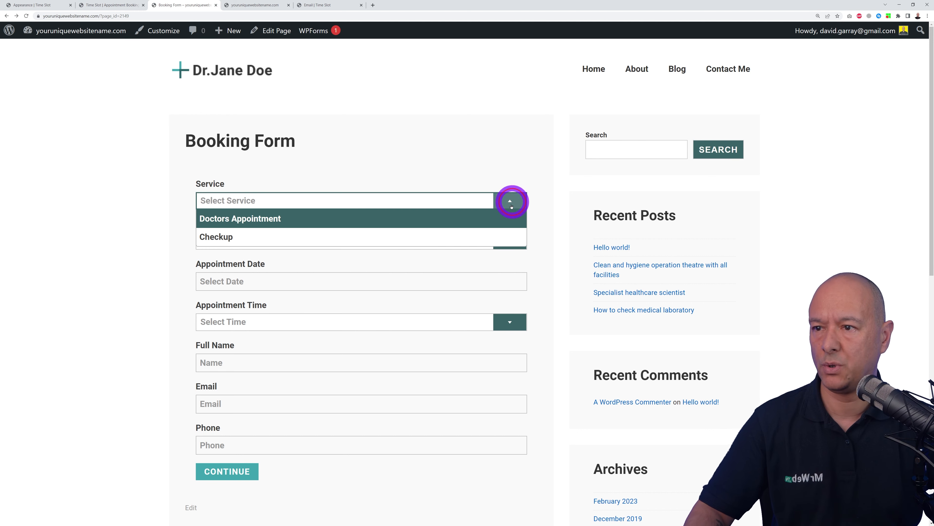
pyautogui.click(303, 218)
pyautogui.click(511, 240)
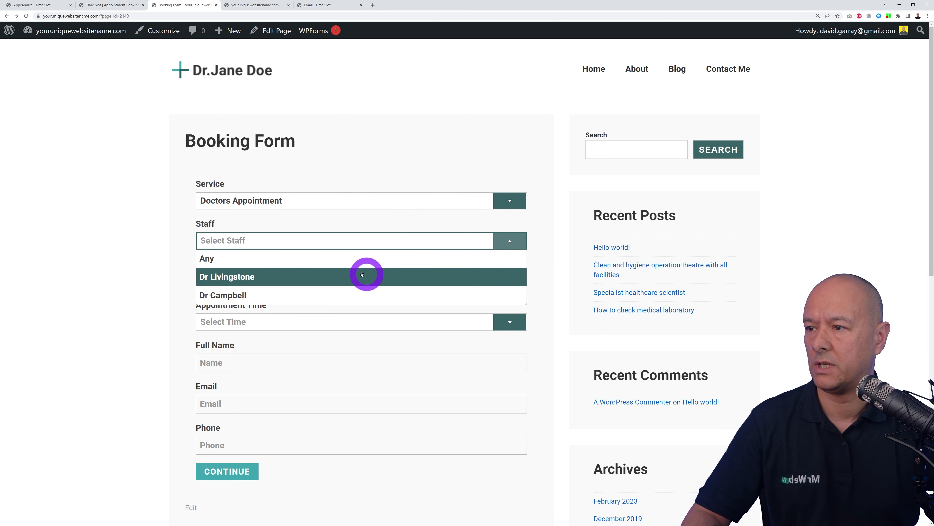
pyautogui.click(323, 276)
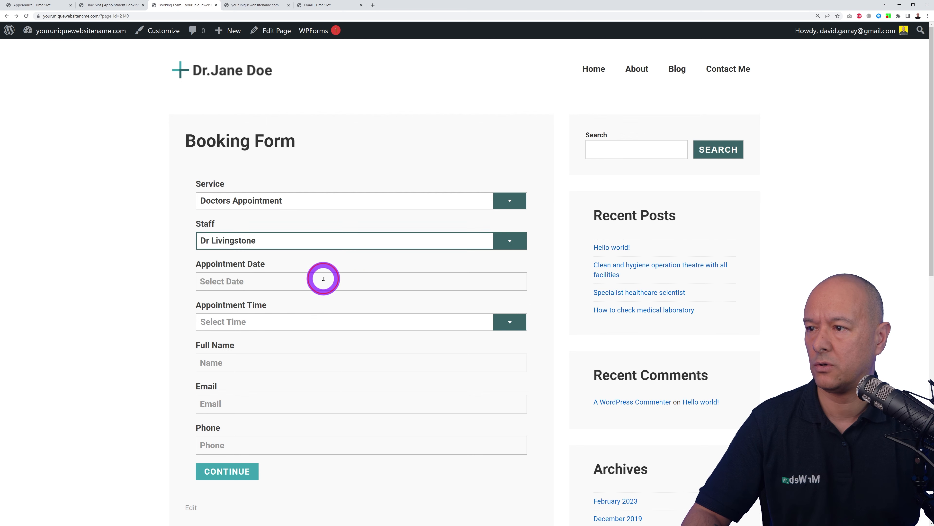
pyautogui.click(415, 282)
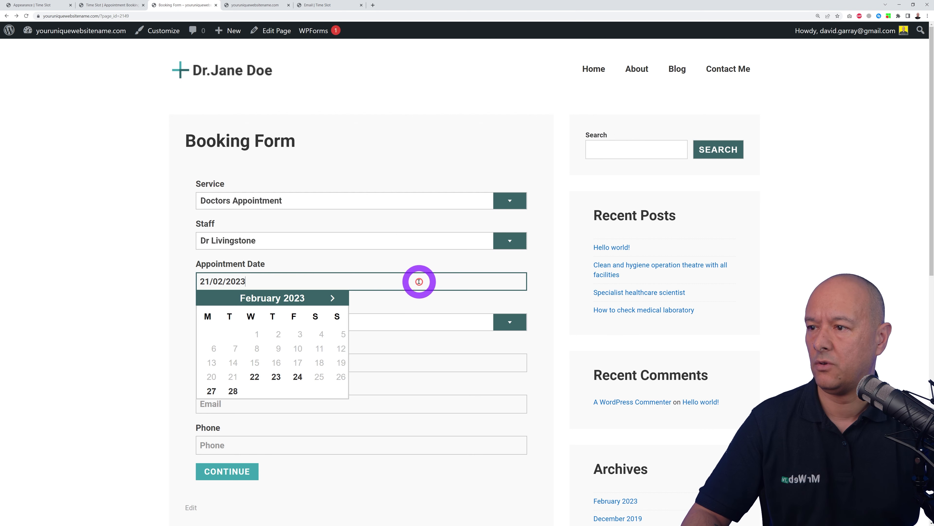
pyautogui.click(297, 376)
pyautogui.click(510, 322)
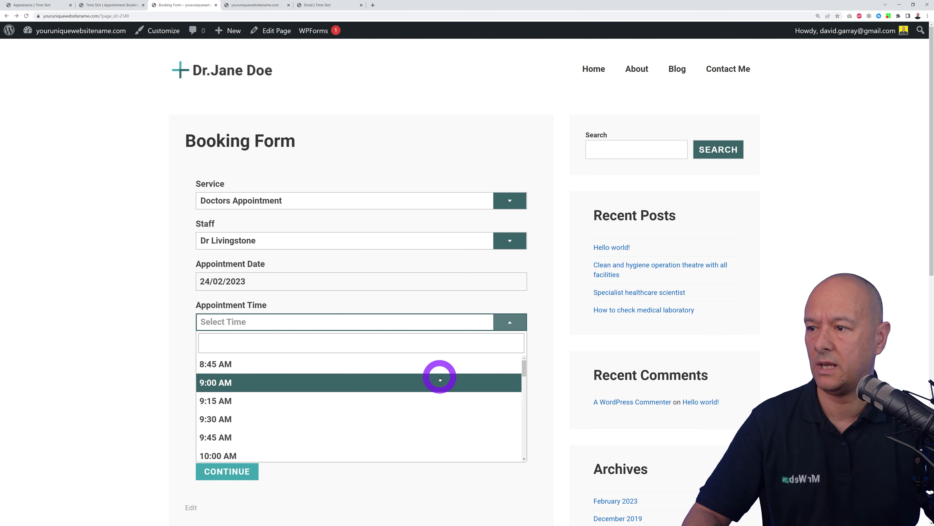
pyautogui.scroll(-3, 400, 409)
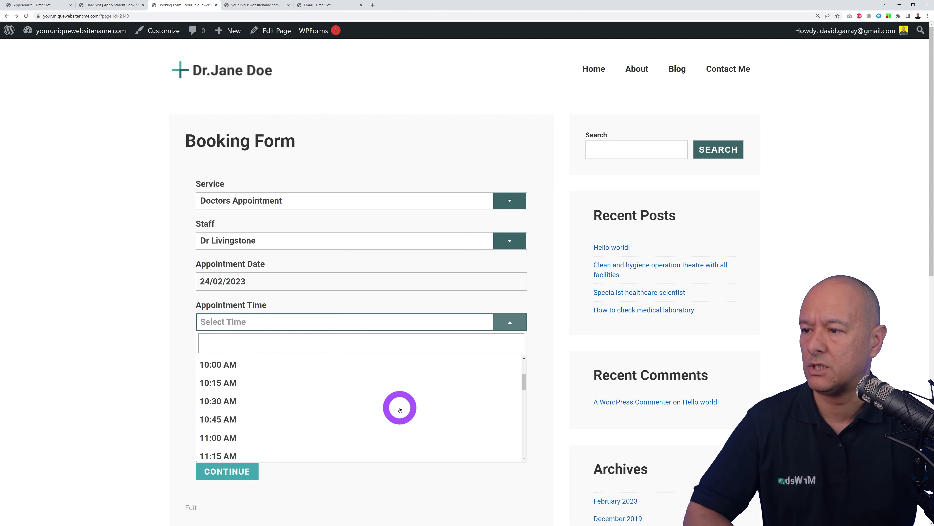
pyautogui.click(257, 403)
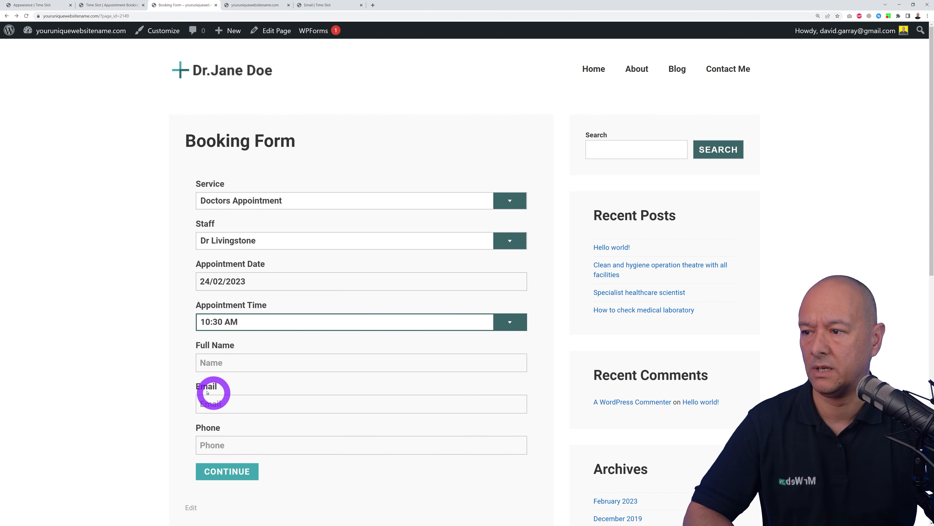
# - Enter the patient's full name, e-mail and phone number, then continue and submit the booking
pyautogui.click(271, 363)
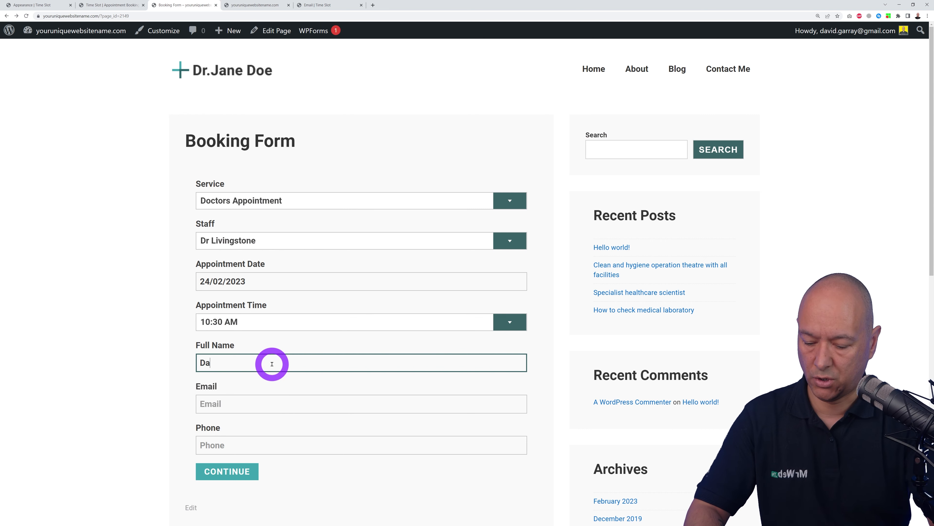
pyautogui.write('David Garray')
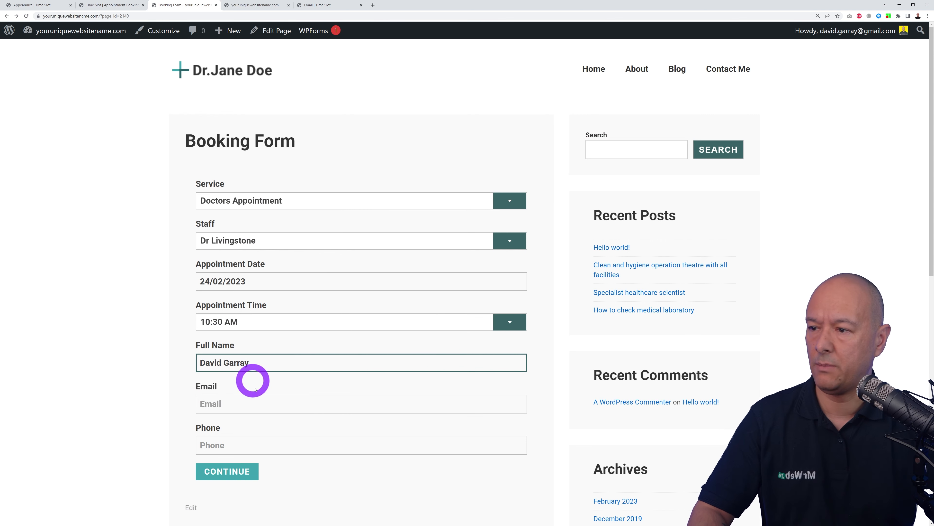
pyautogui.click(258, 400)
pyautogui.click(256, 447)
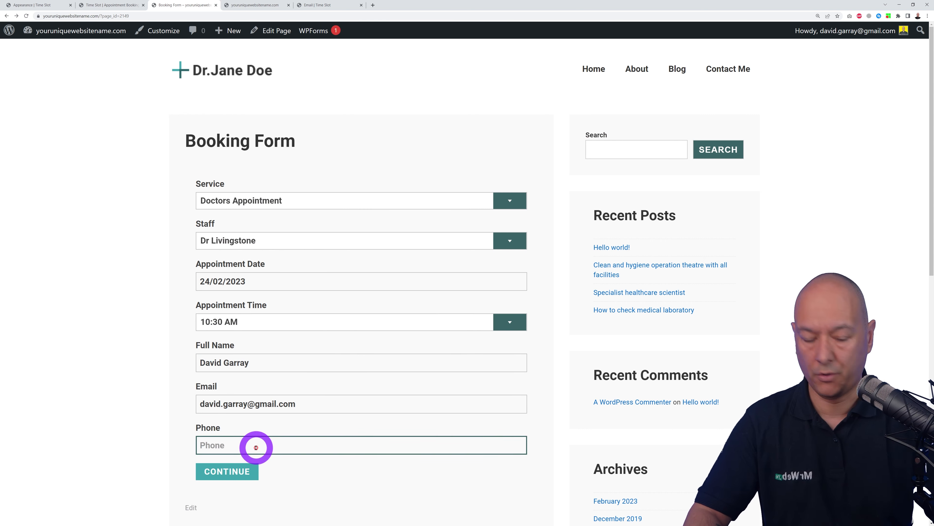
pyautogui.write('555')
pyautogui.write('-123-4567')
pyautogui.click(150, 439)
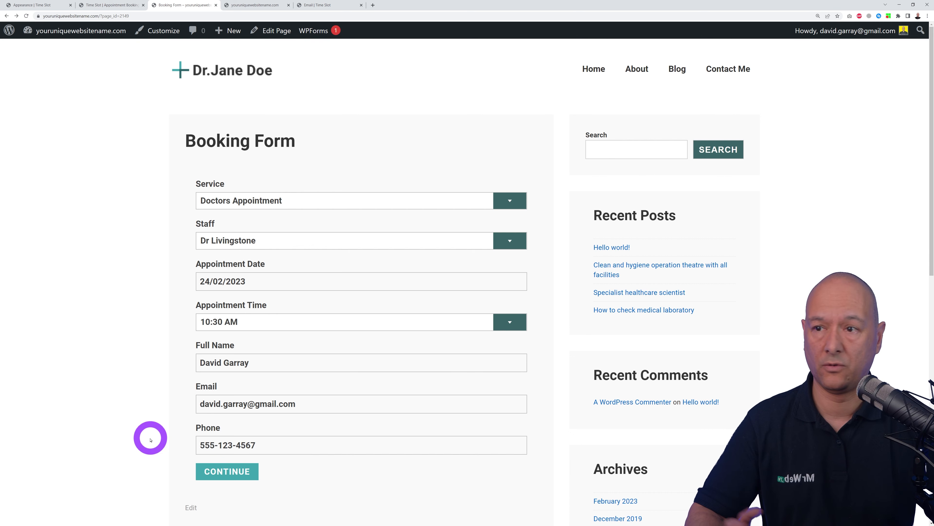
pyautogui.click(253, 473)
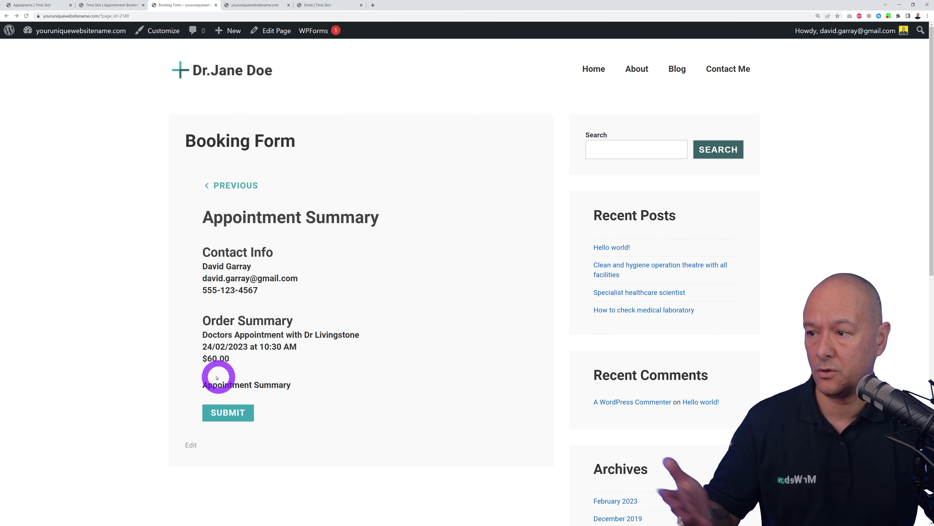
pyautogui.click(237, 418)
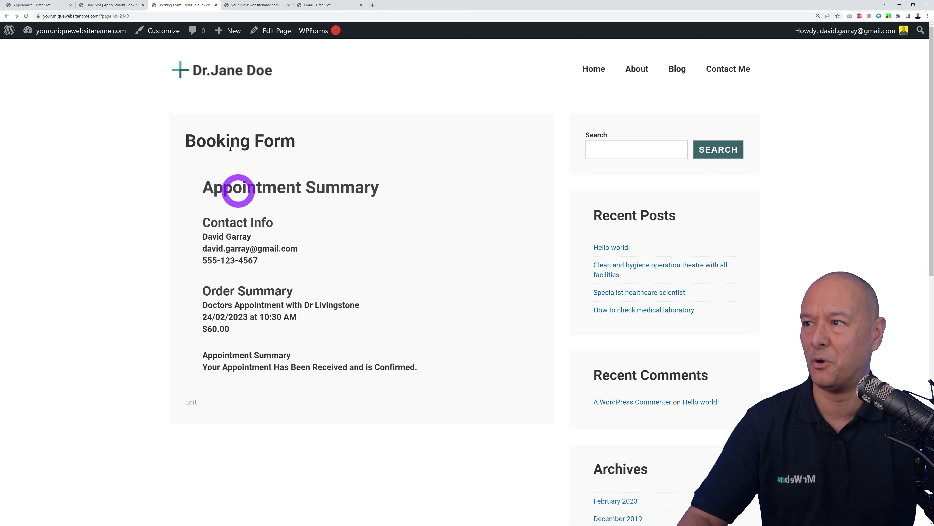
pyautogui.click(108, 6)
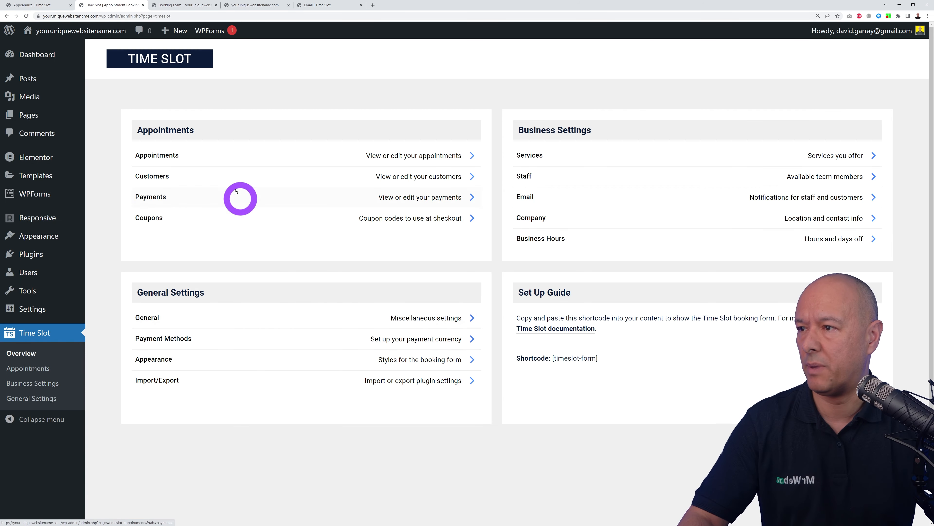
# - Open Time Slot Appointments, re-check the confirmed booking page, then bring up the Pages list
pyautogui.click(175, 162)
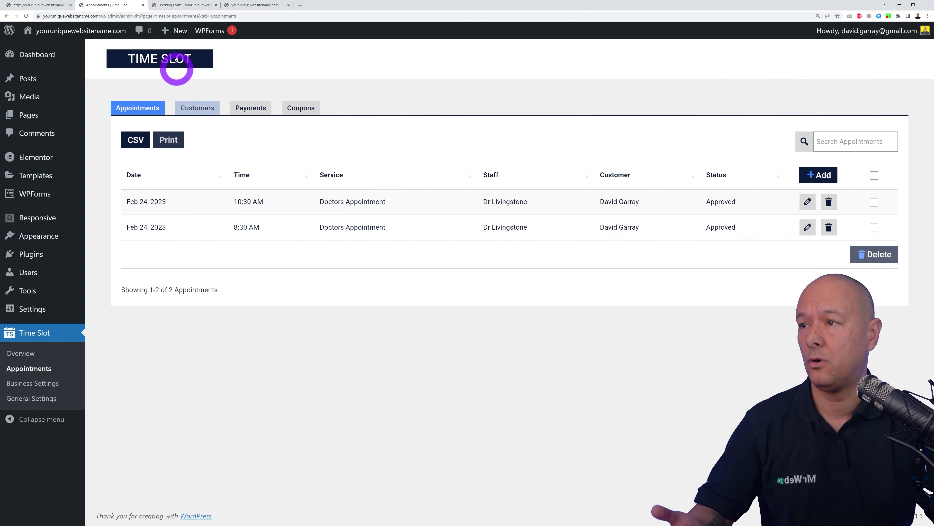
pyautogui.click(168, 5)
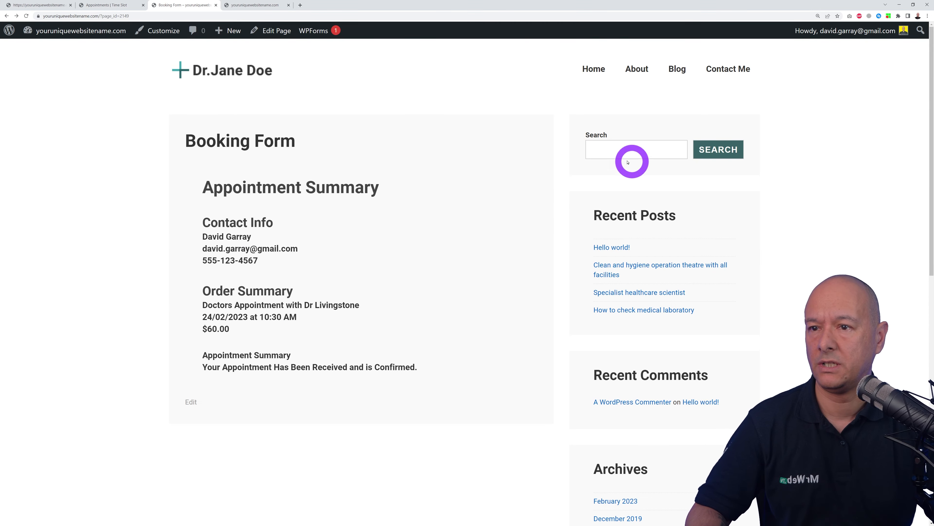
pyautogui.scroll(-6, 650, 402)
pyautogui.scroll(-3, 776, 394)
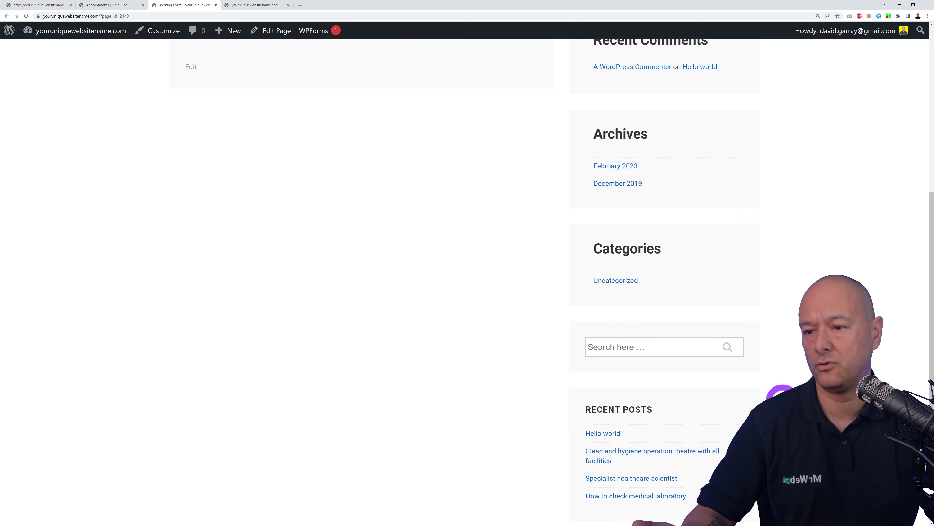
pyautogui.scroll(9, 769, 331)
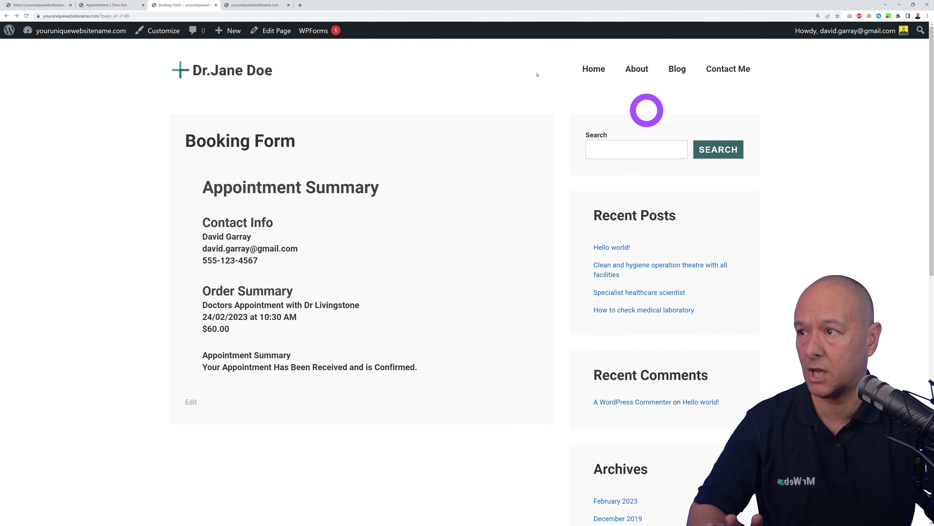
pyautogui.click(24, 8)
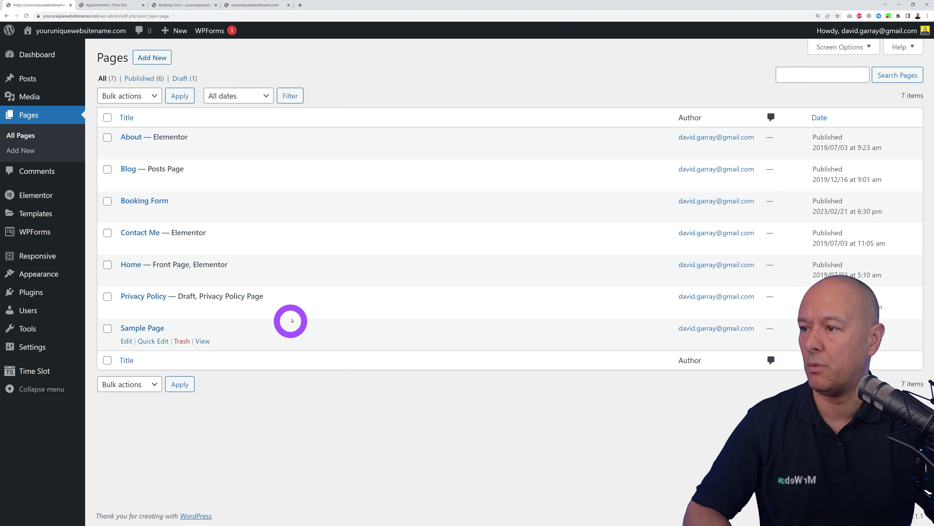
# - Edit Booking Form to use No Sidebar and a Boxed page layout, then update it
pyautogui.click(150, 202)
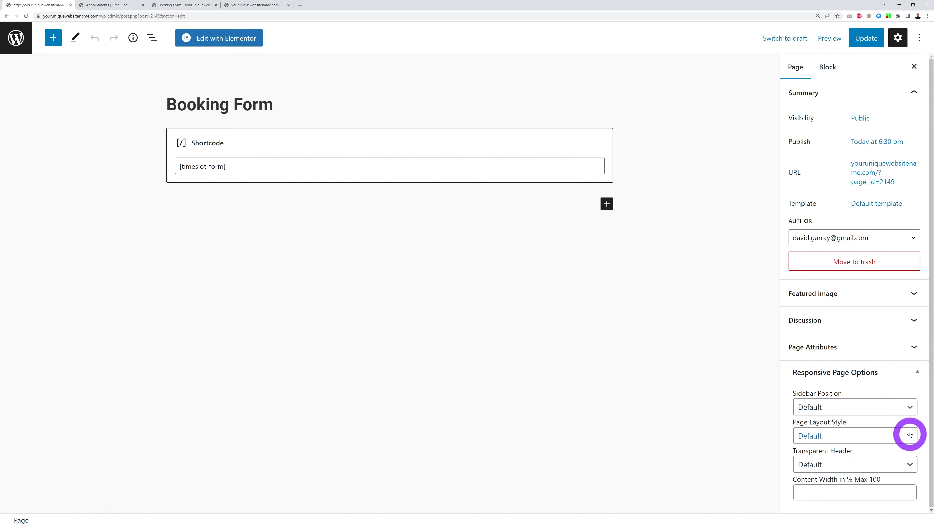
pyautogui.click(911, 408)
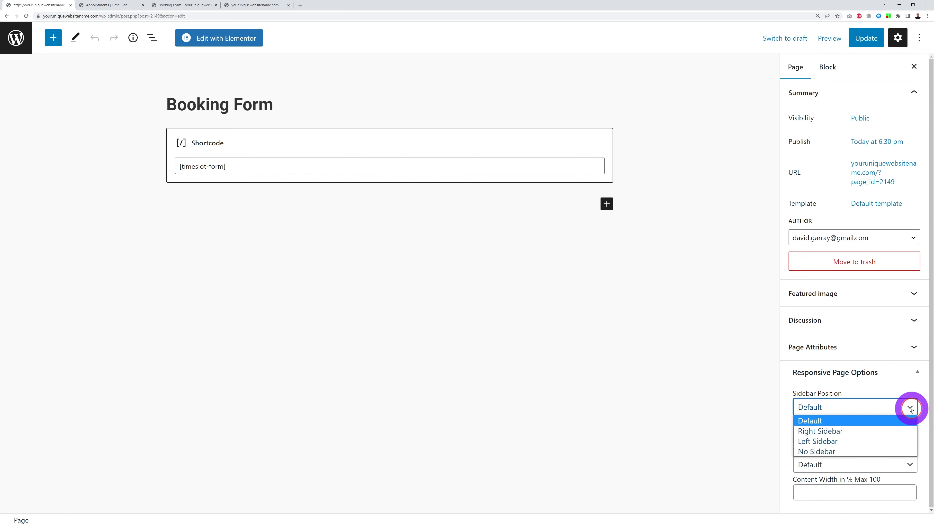
pyautogui.click(890, 450)
pyautogui.click(894, 437)
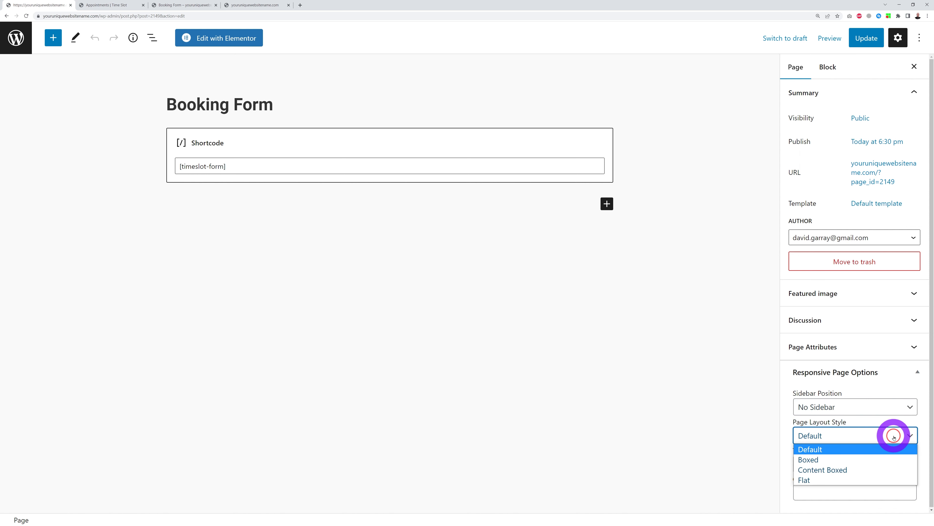
pyautogui.click(882, 460)
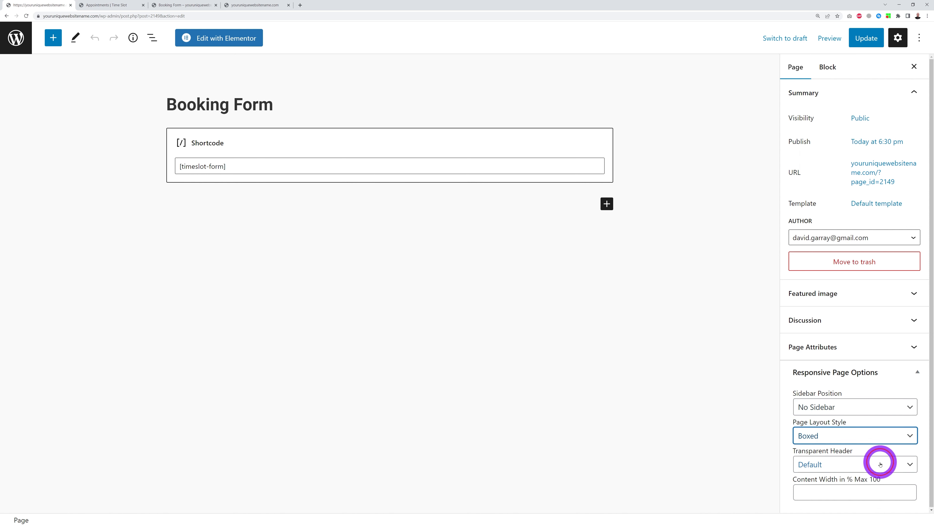
pyautogui.click(866, 38)
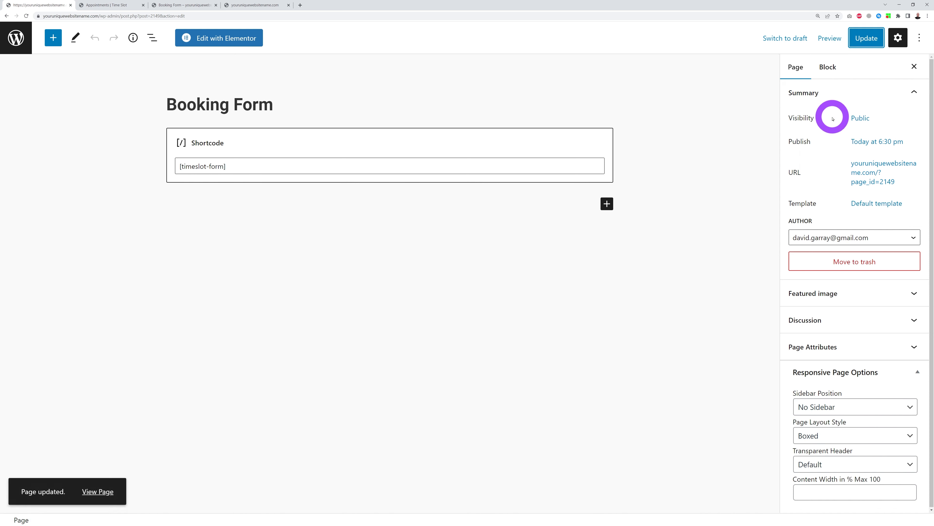
# - Reload the live Booking Form to check the centred form, then return to the Dashboard
pyautogui.click(178, 5)
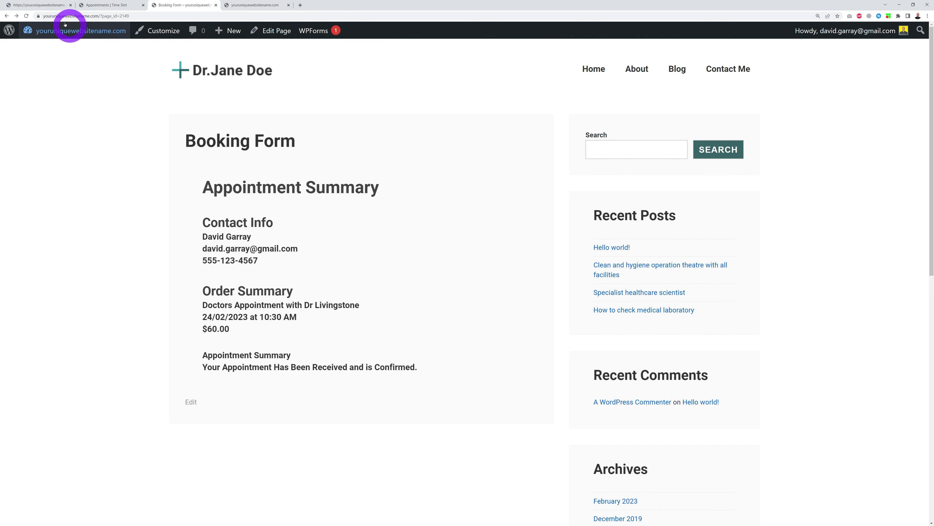
pyautogui.click(26, 16)
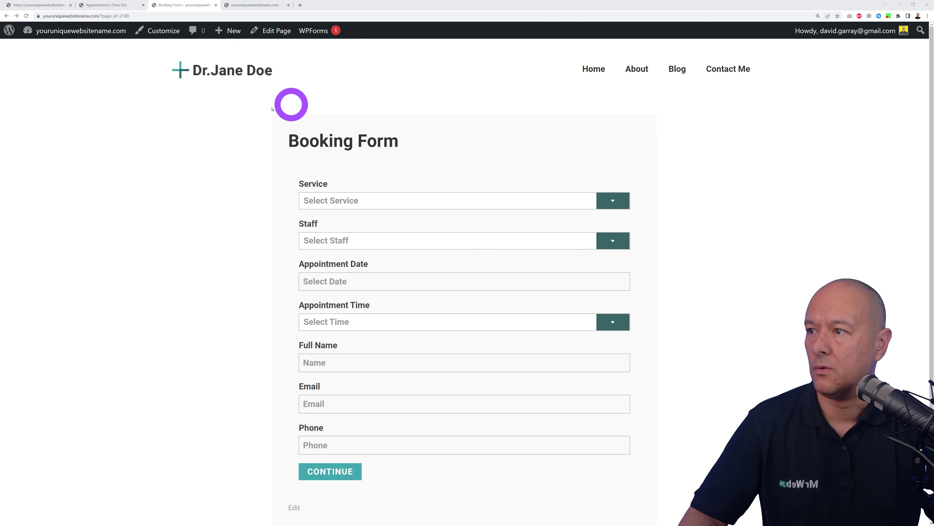
pyautogui.moveTo(52, 37)
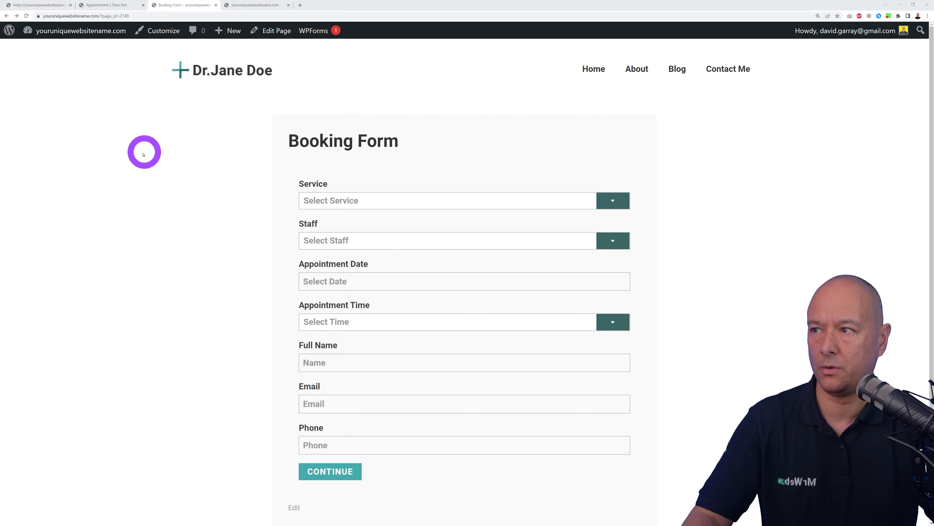
pyautogui.click(42, 5)
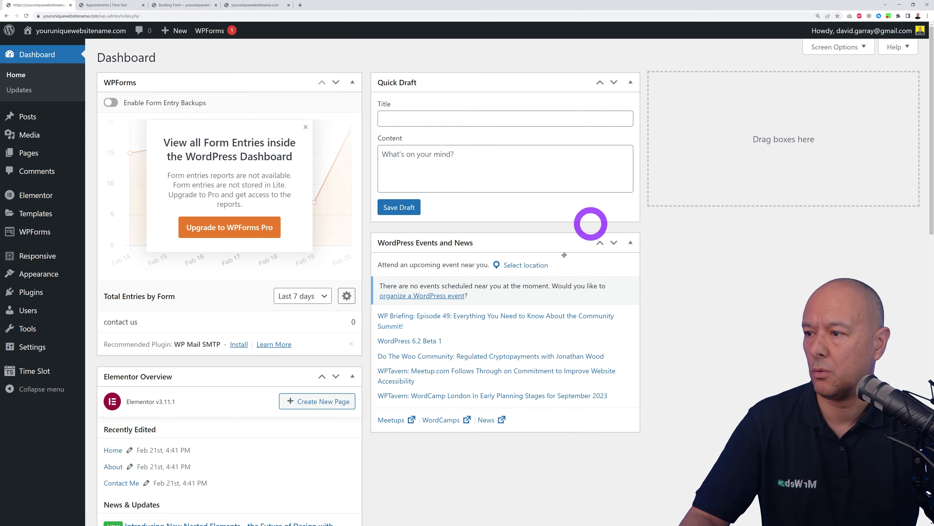
# - Save the Post name permalink structure and reload the Booking Form page at /booking-form/
pyautogui.moveTo(33, 346)
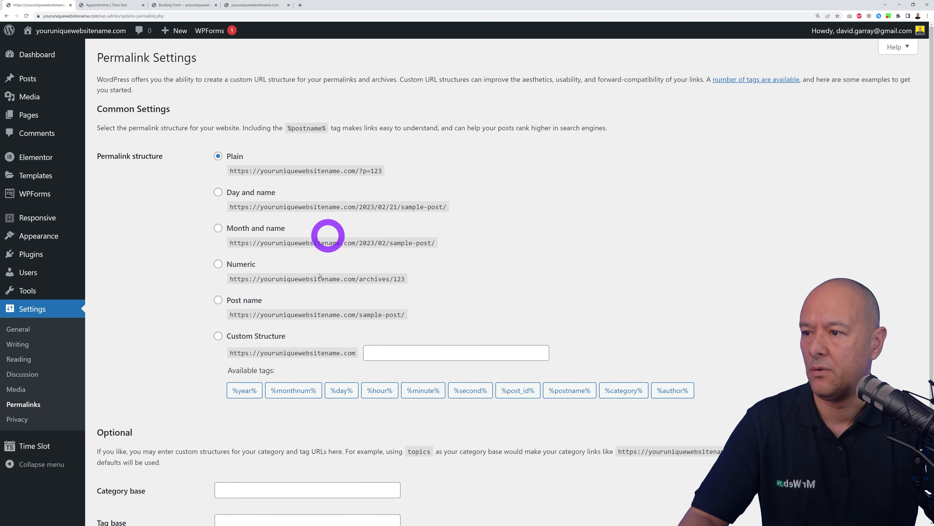
pyautogui.click(218, 300)
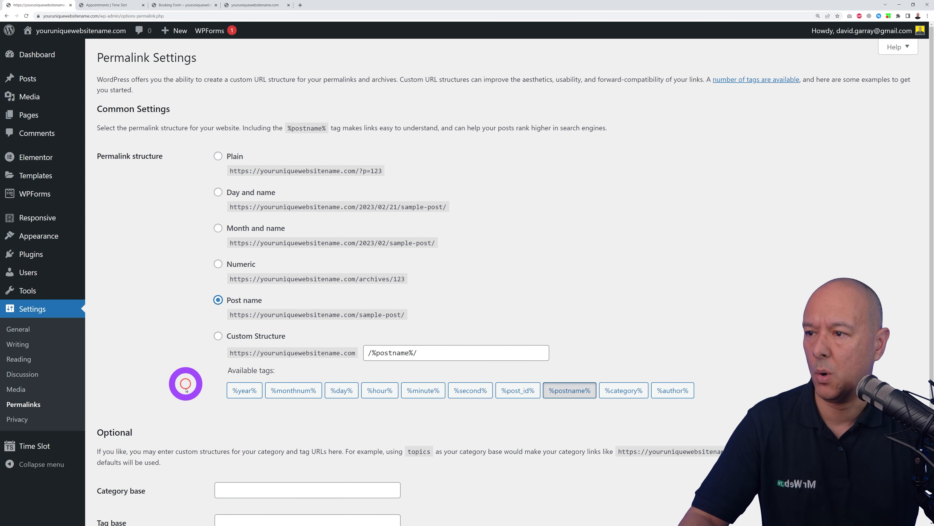
pyautogui.scroll(-3, 167, 389)
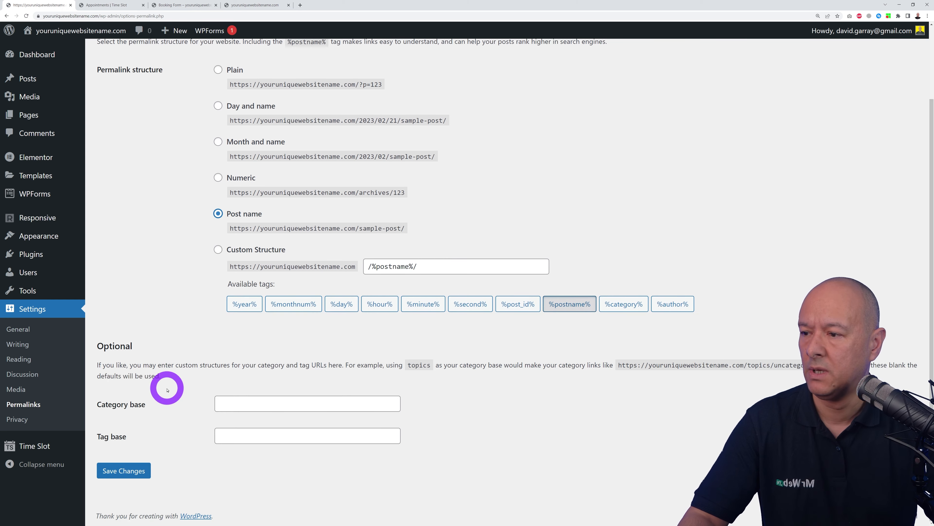
pyautogui.click(139, 468)
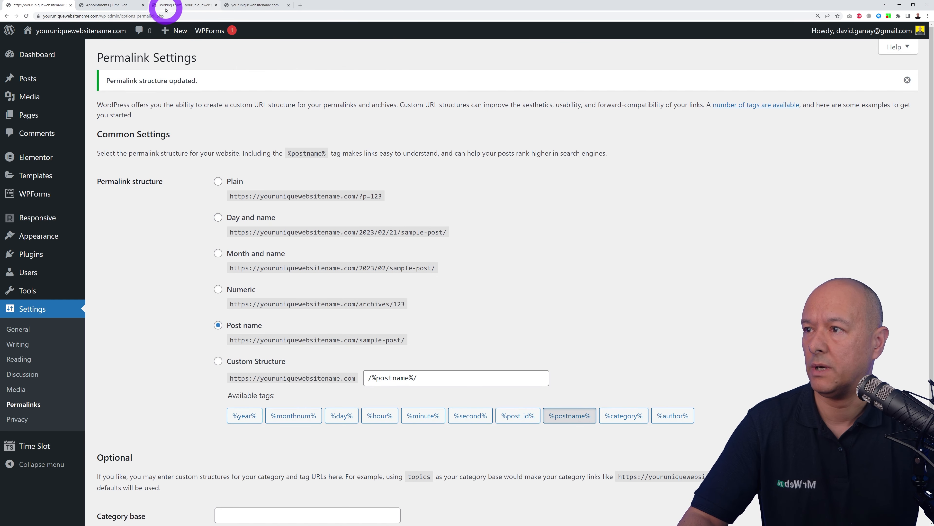
pyautogui.click(167, 5)
pyautogui.click(27, 16)
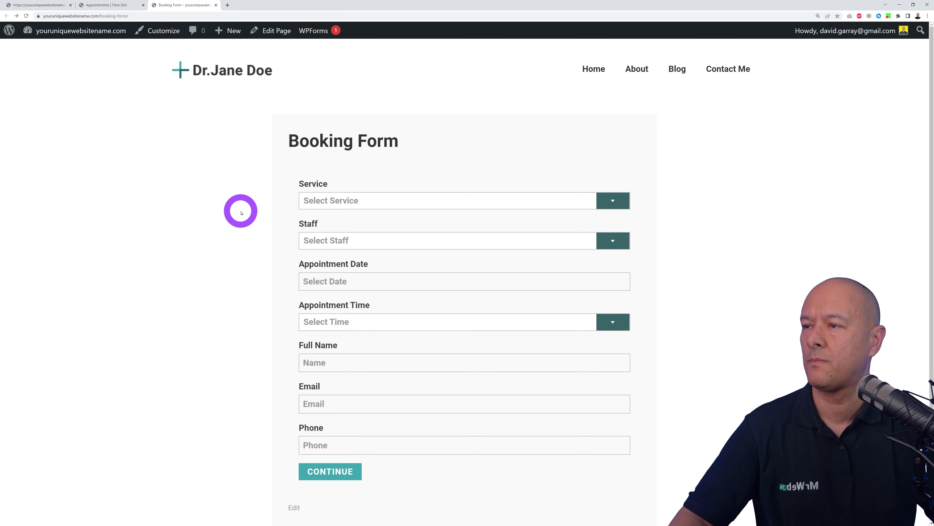
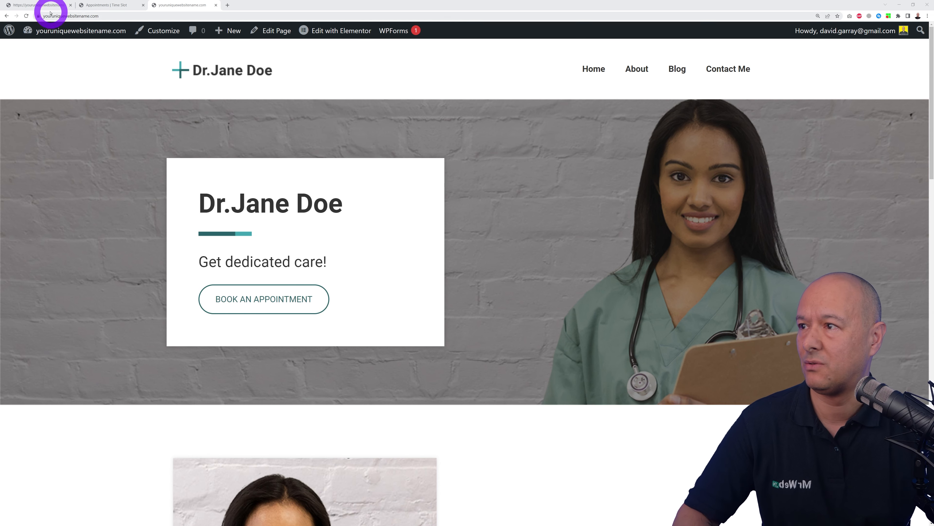
# - From All Pages, open Home's 'Edit with Elementor' link in a new tab and switch to it
pyautogui.click(41, 5)
pyautogui.moveTo(68, 64)
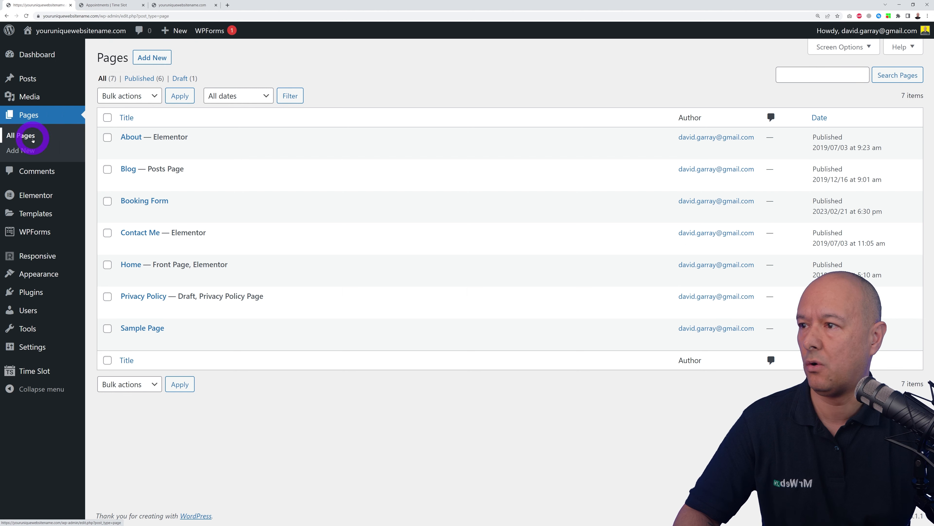
pyautogui.moveTo(332, 237)
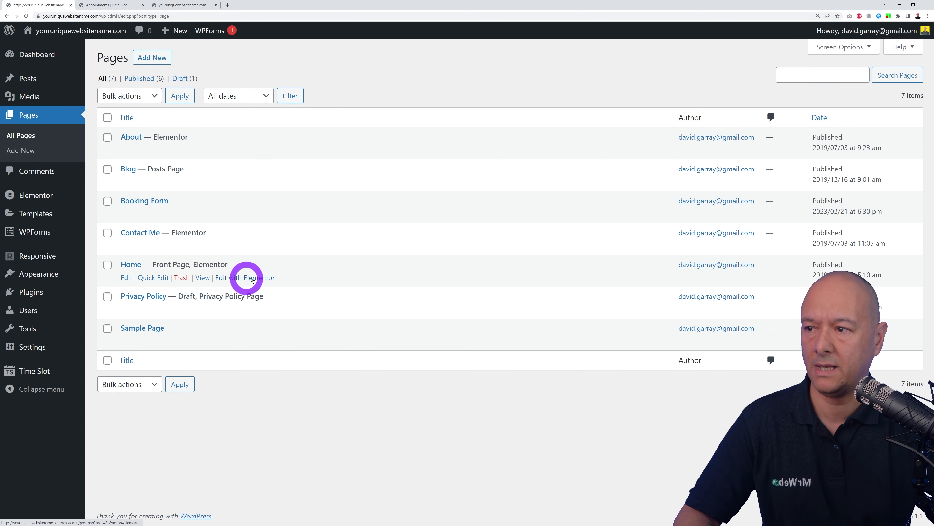
pyautogui.rightClick(249, 278)
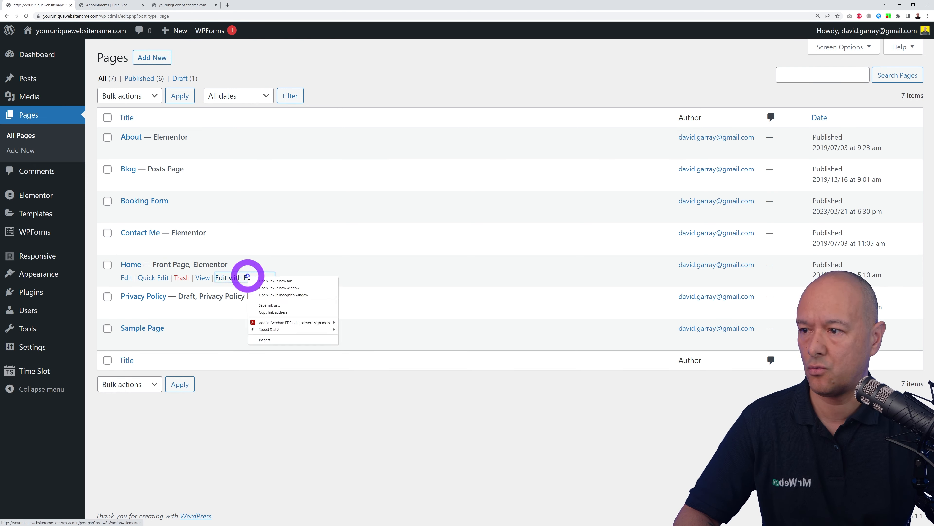
pyautogui.click(265, 281)
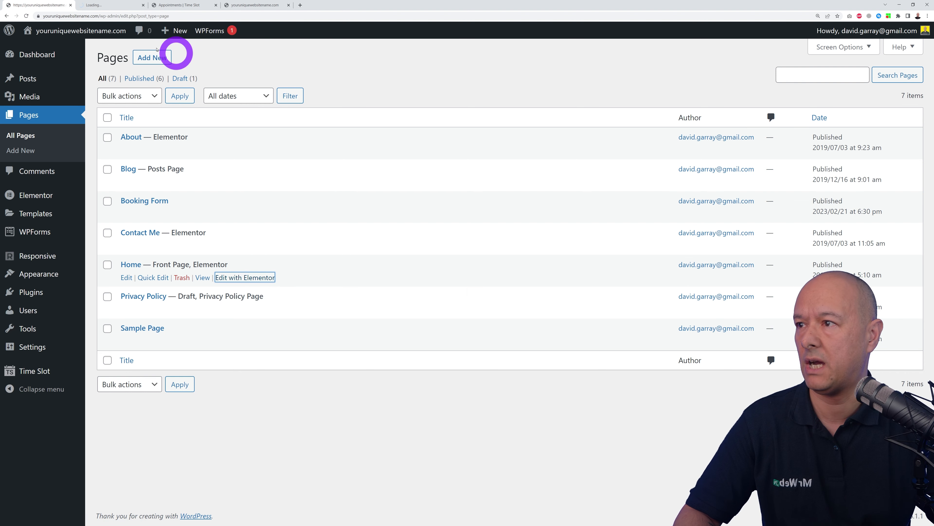
pyautogui.click(103, 5)
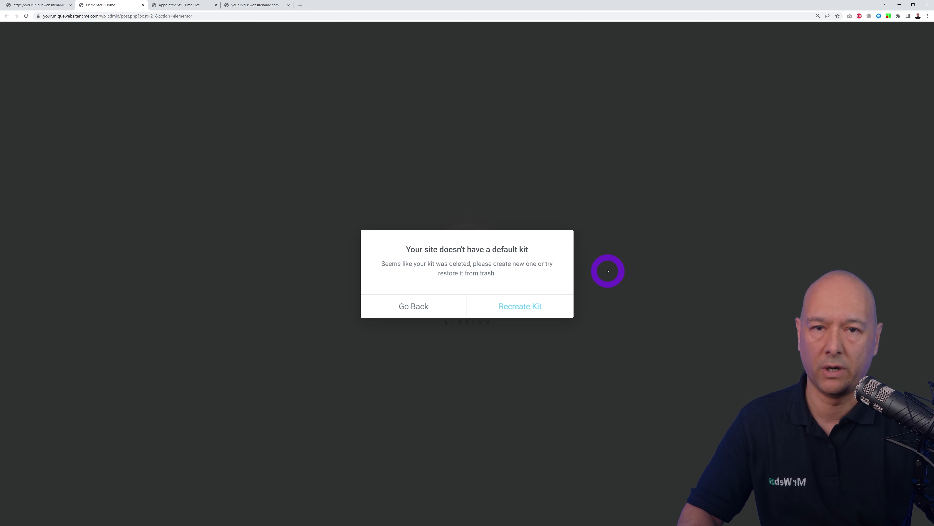
# - In Elementor Tools, regenerate files and data, sync the library, recreate the kit and save
pyautogui.click(34, 5)
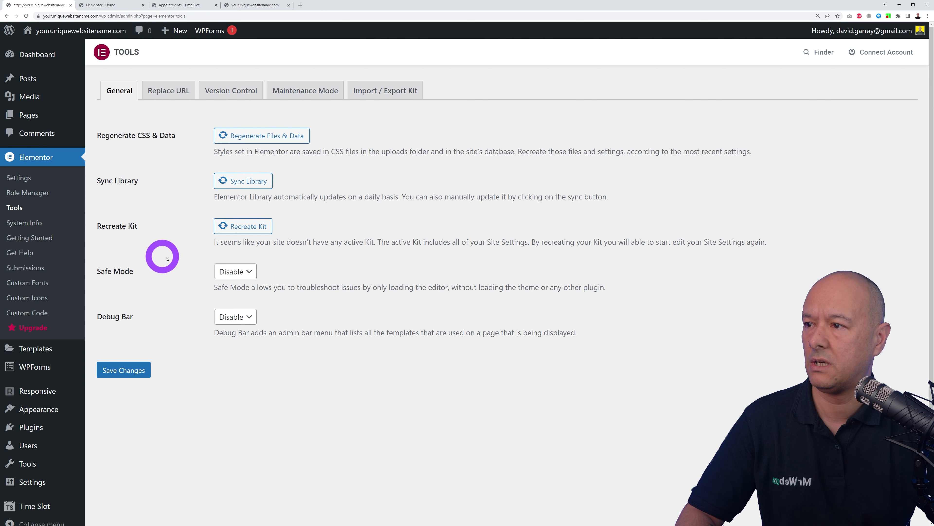
pyautogui.click(274, 137)
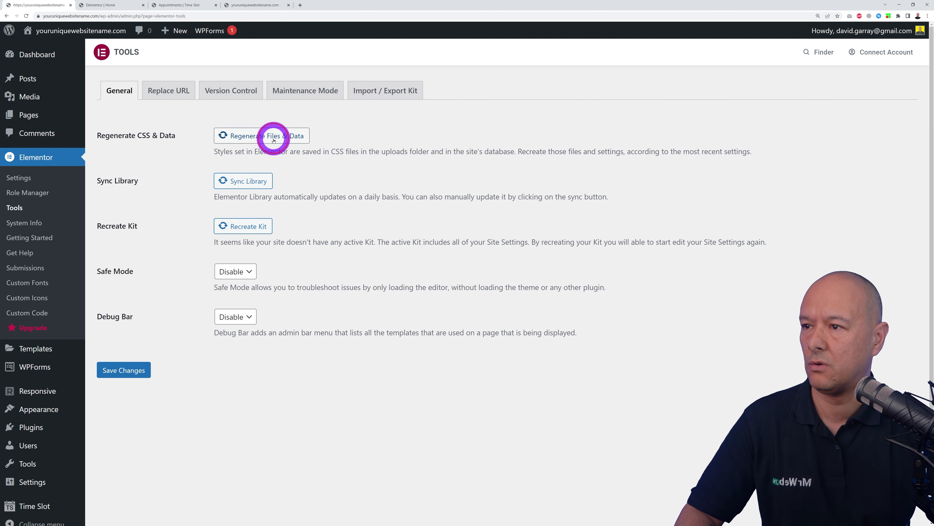
pyautogui.click(246, 183)
pyautogui.click(266, 226)
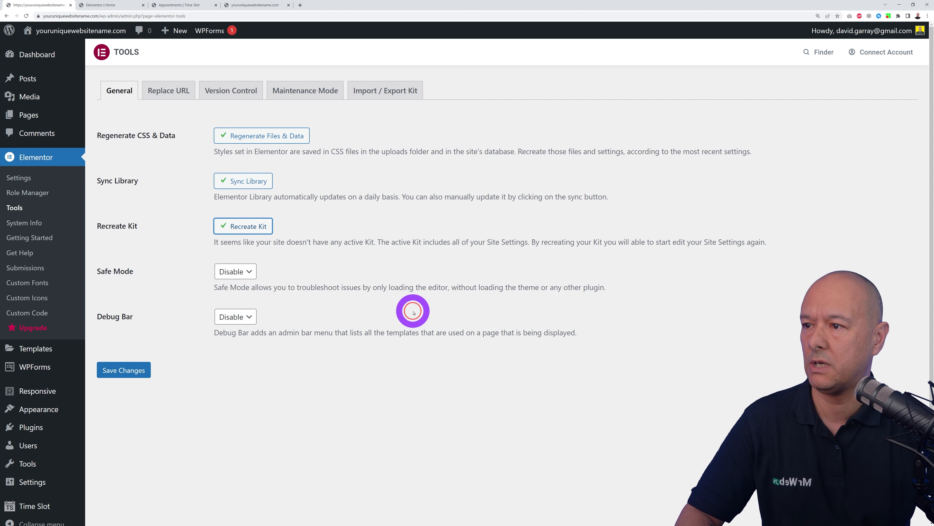
pyautogui.click(134, 373)
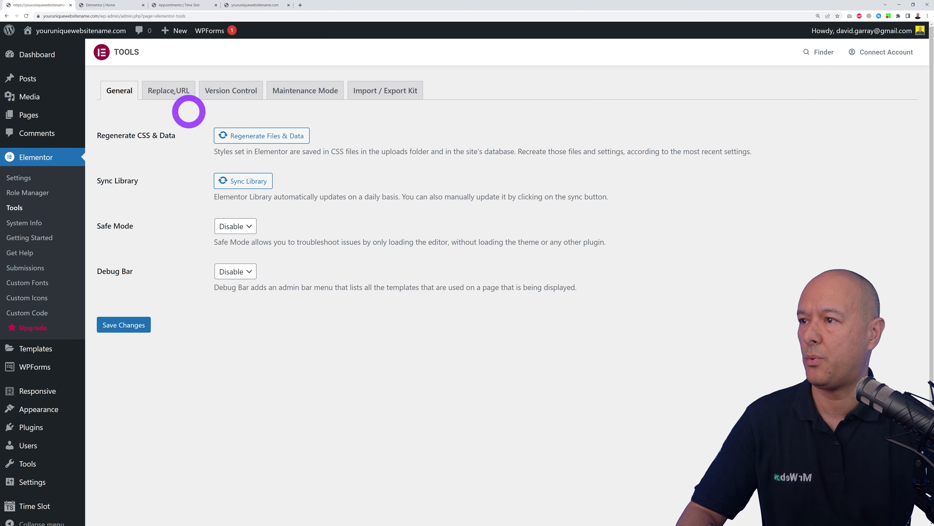
pyautogui.click(100, 5)
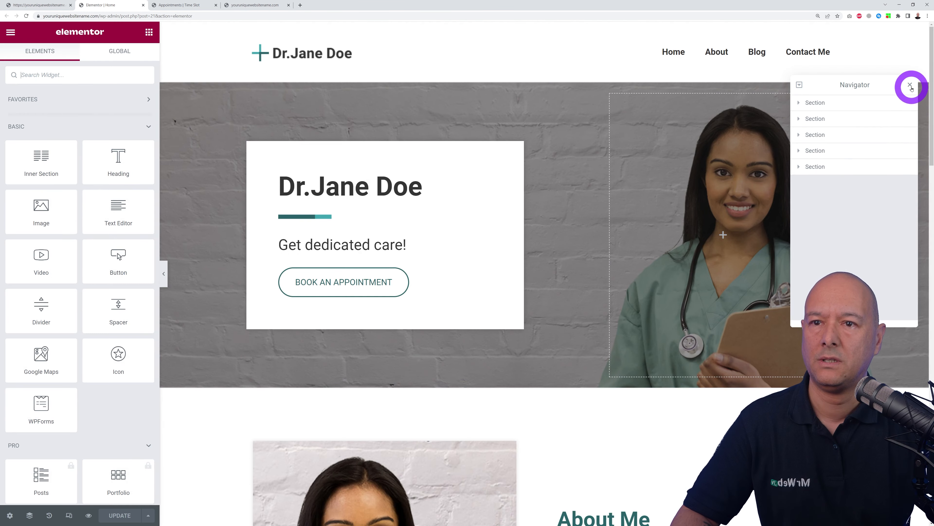
pyautogui.click(911, 86)
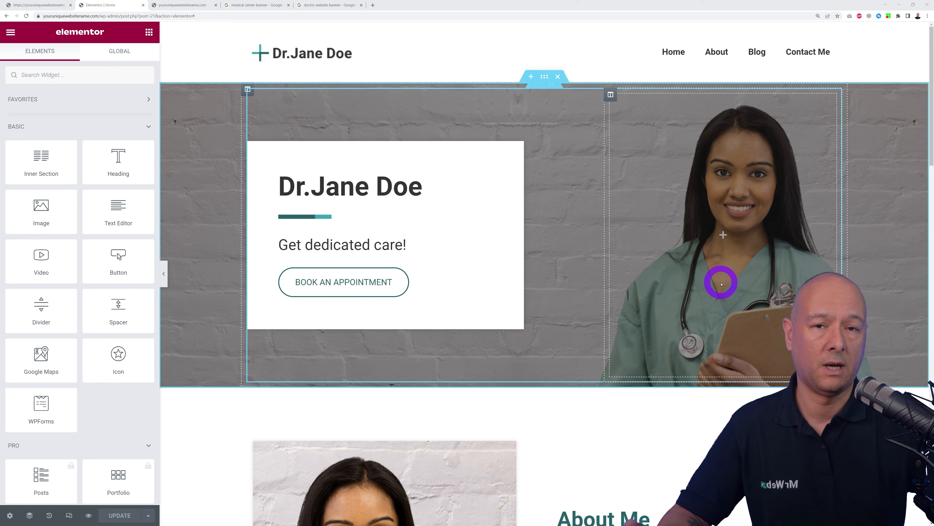
# - Browse the Google Images results for 'medical center banner' and 'doctor website banner'
pyautogui.click(255, 5)
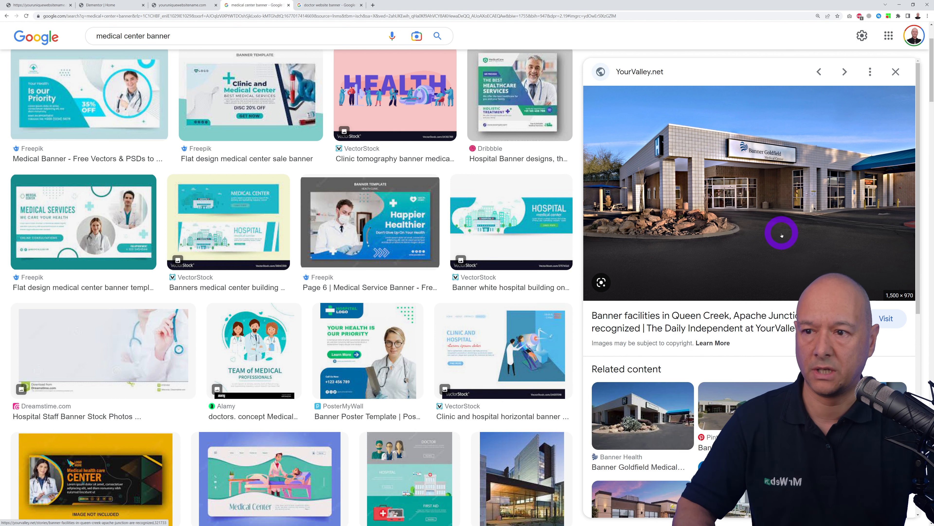
pyautogui.click(313, 5)
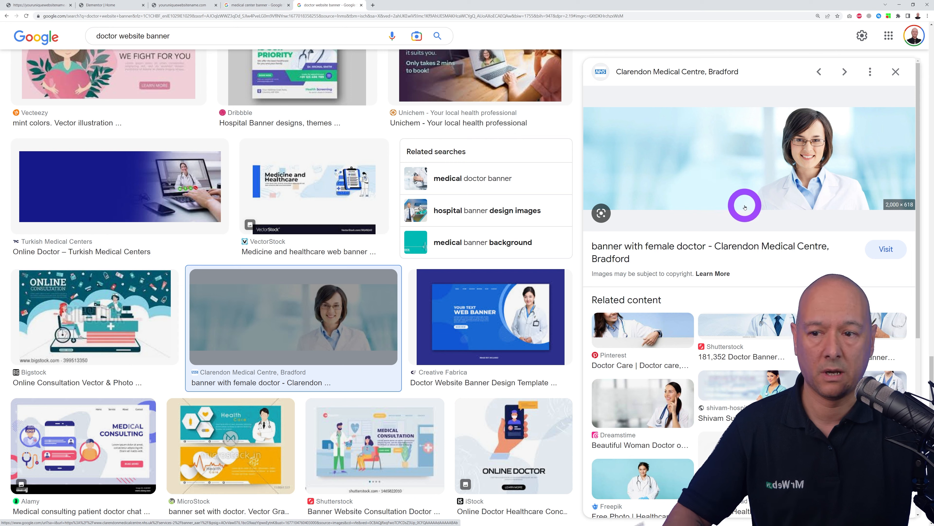
pyautogui.click(112, 5)
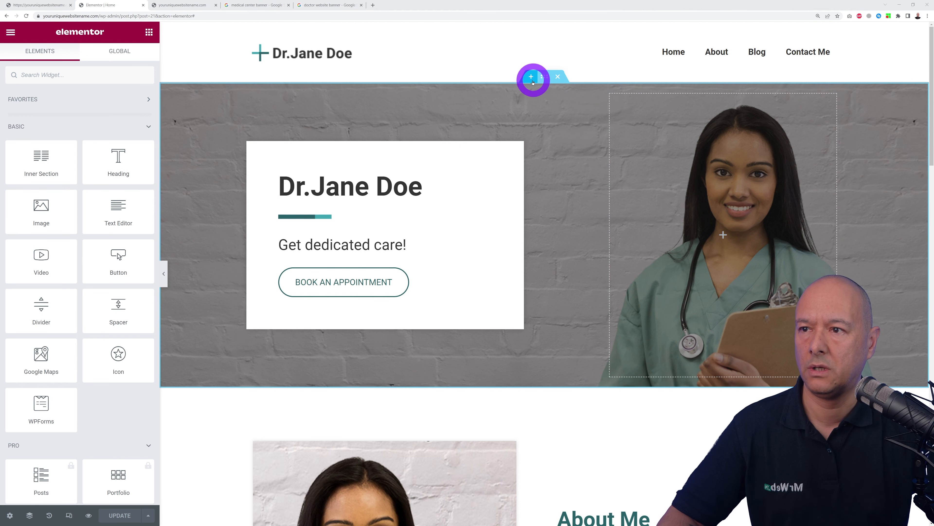
# - Upload banner_aae1 and set it as the hero section's background image
pyautogui.click(544, 78)
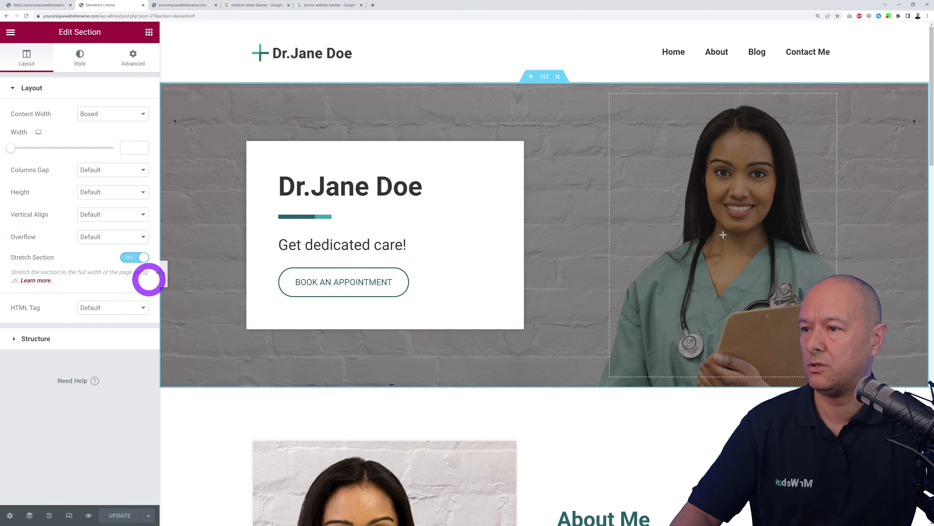
pyautogui.click(82, 62)
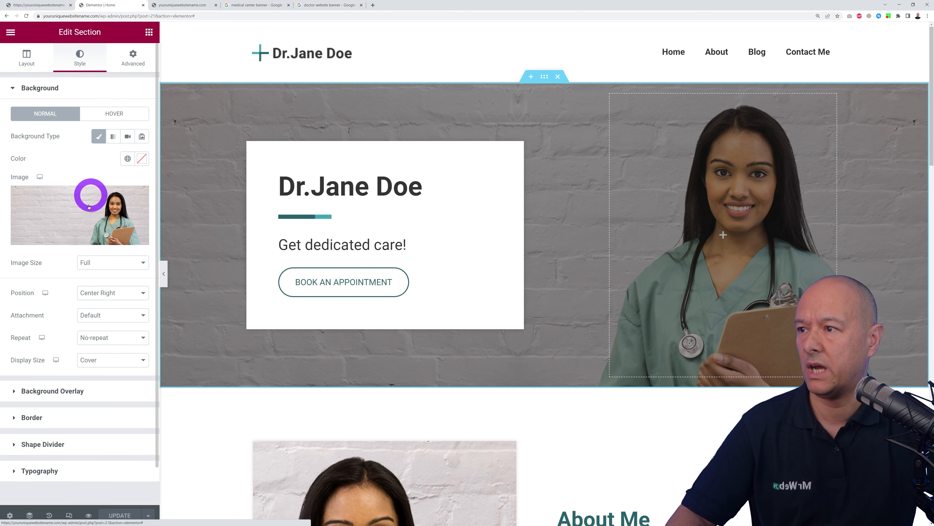
pyautogui.click(97, 216)
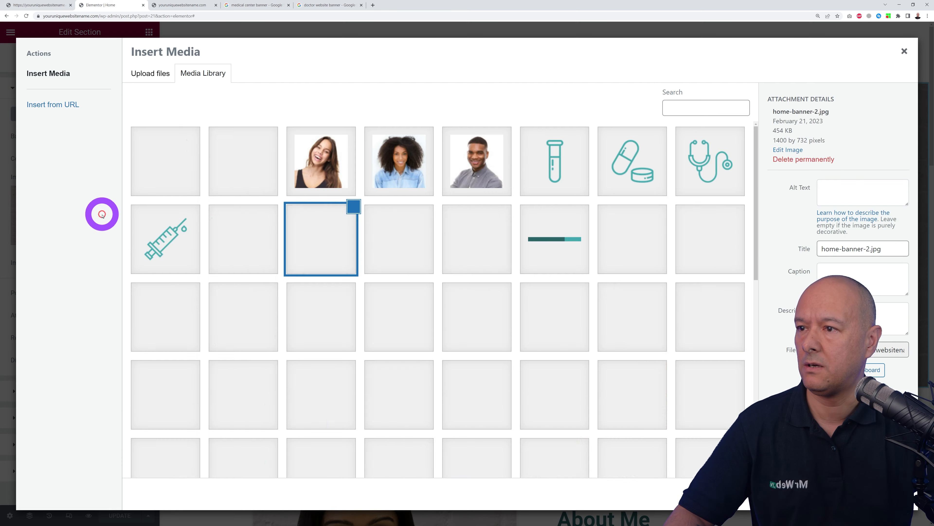
pyautogui.click(153, 74)
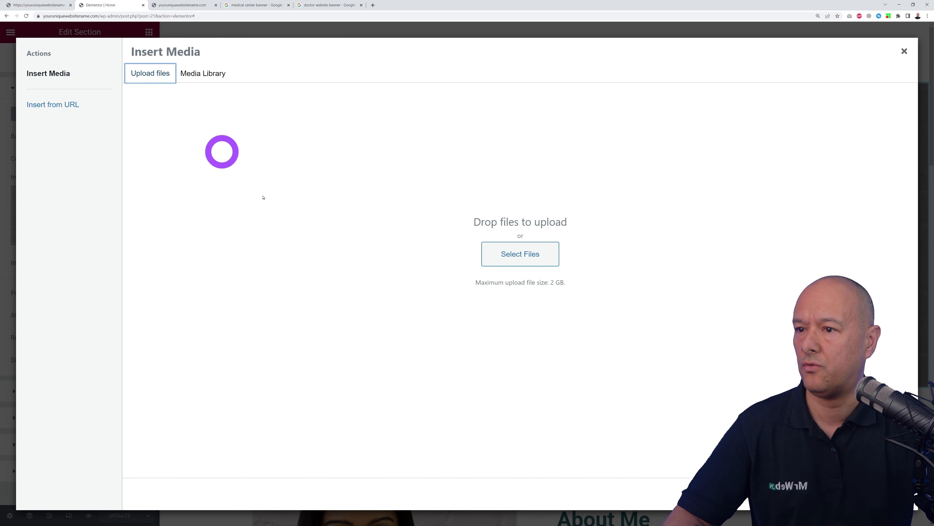
pyautogui.click(517, 256)
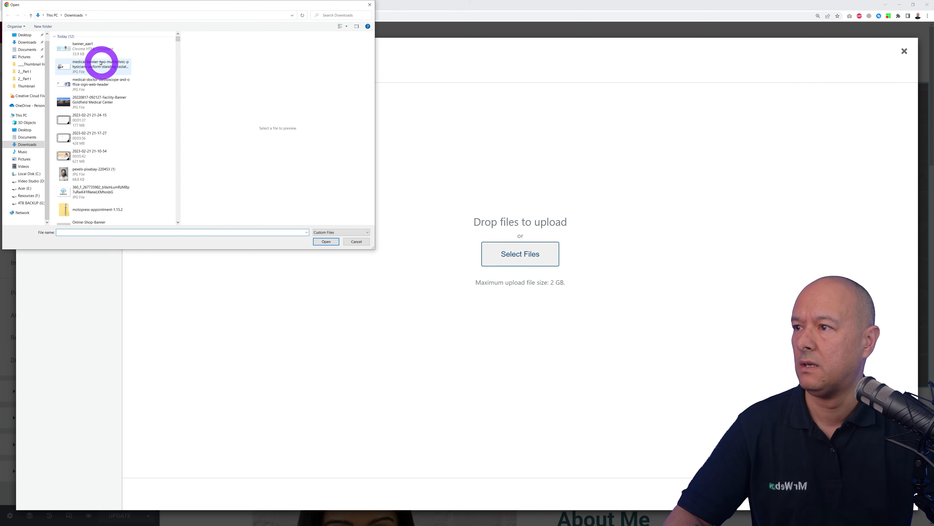
pyautogui.click(87, 52)
pyautogui.click(326, 241)
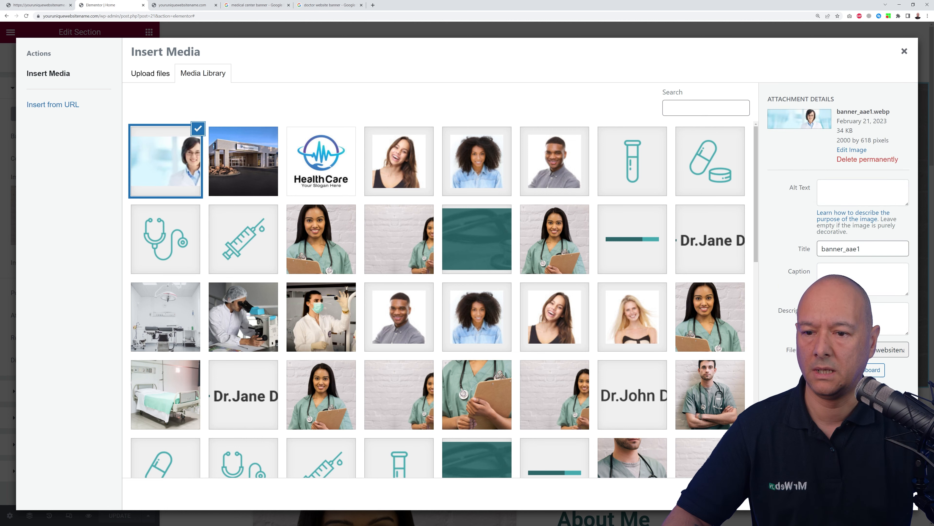
pyautogui.click(915, 495)
pyautogui.click(506, 431)
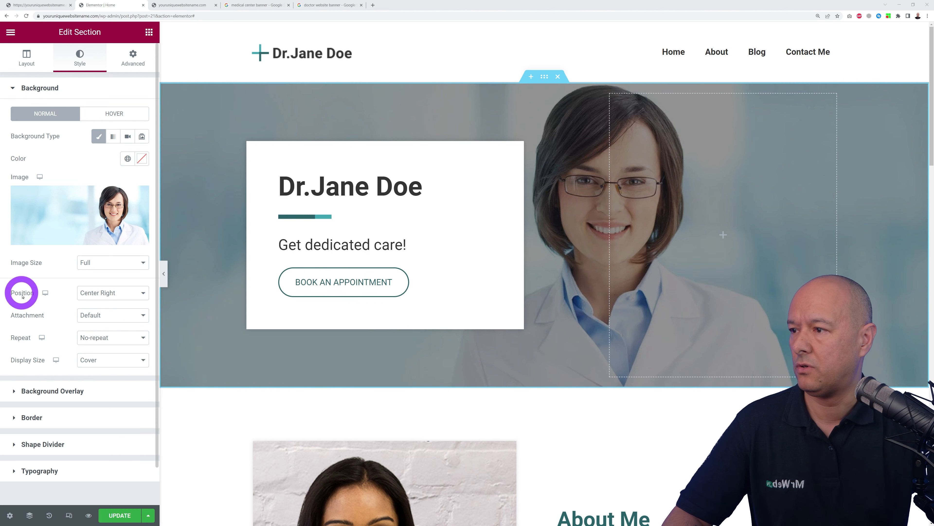
# - Set the hero background image position to Center Center
pyautogui.click(139, 294)
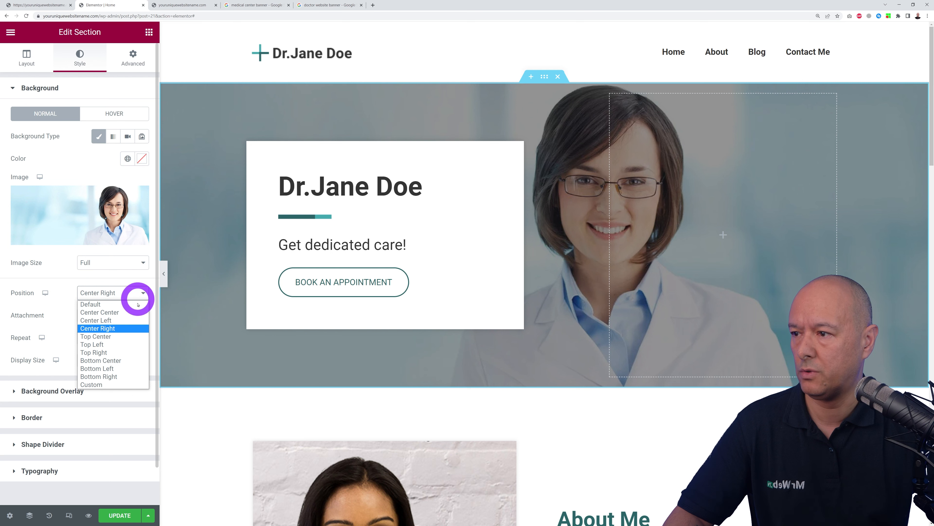
pyautogui.click(134, 319)
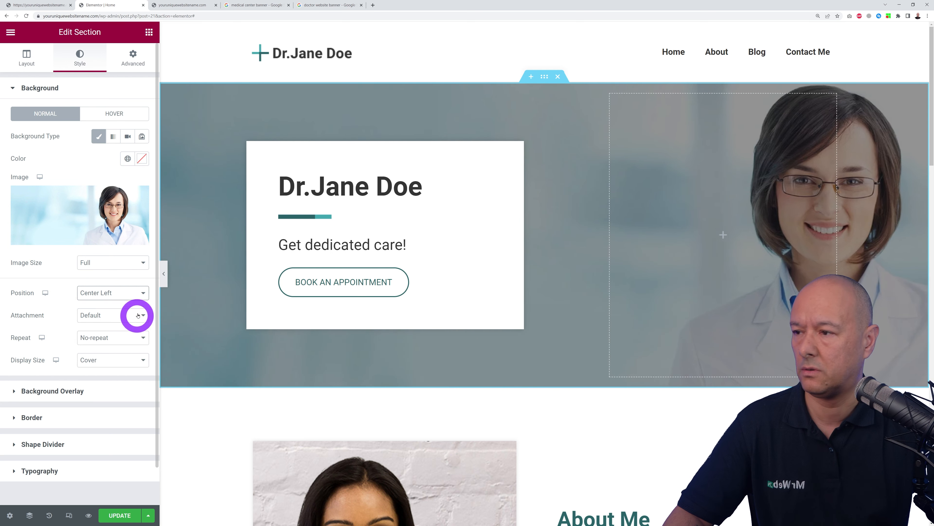
pyautogui.click(139, 294)
pyautogui.click(138, 314)
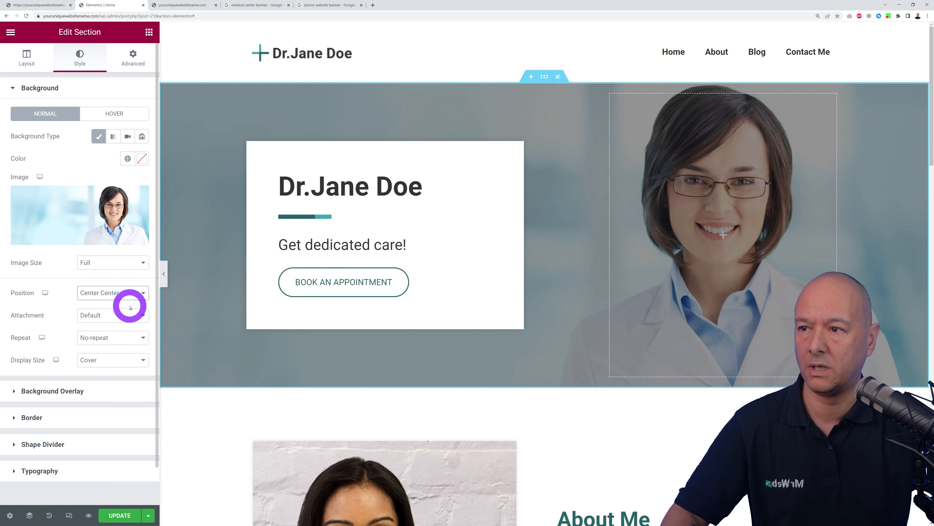
pyautogui.click(62, 395)
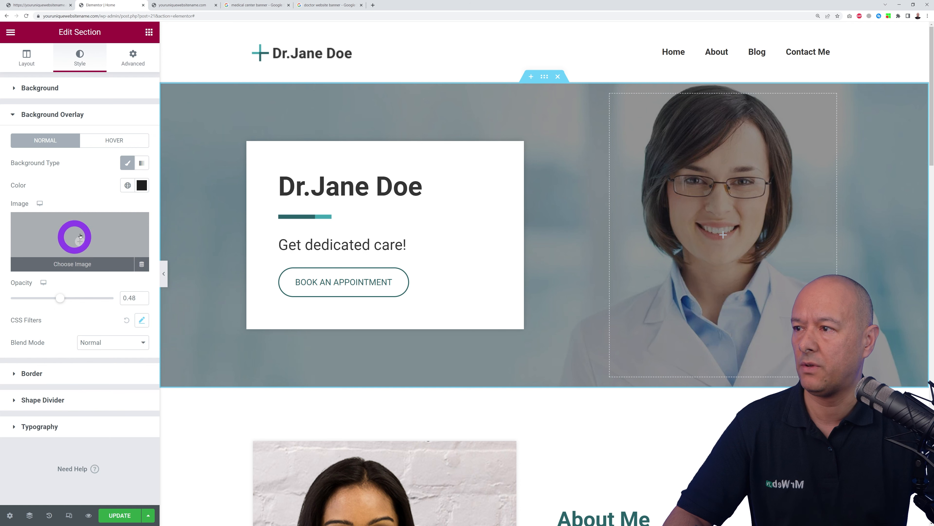
# - Compare the hero's classic overlay on and off and lower its opacity to 0.25
pyautogui.click(126, 165)
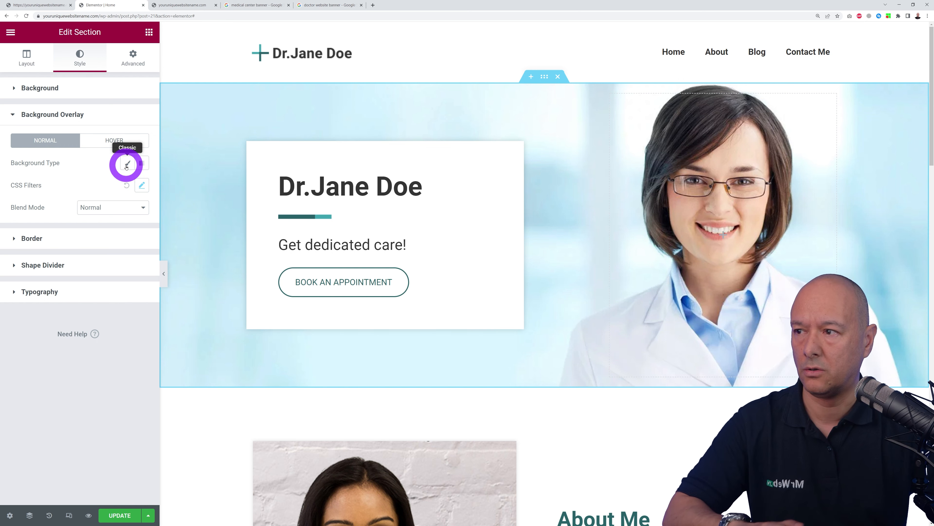
pyautogui.click(126, 165)
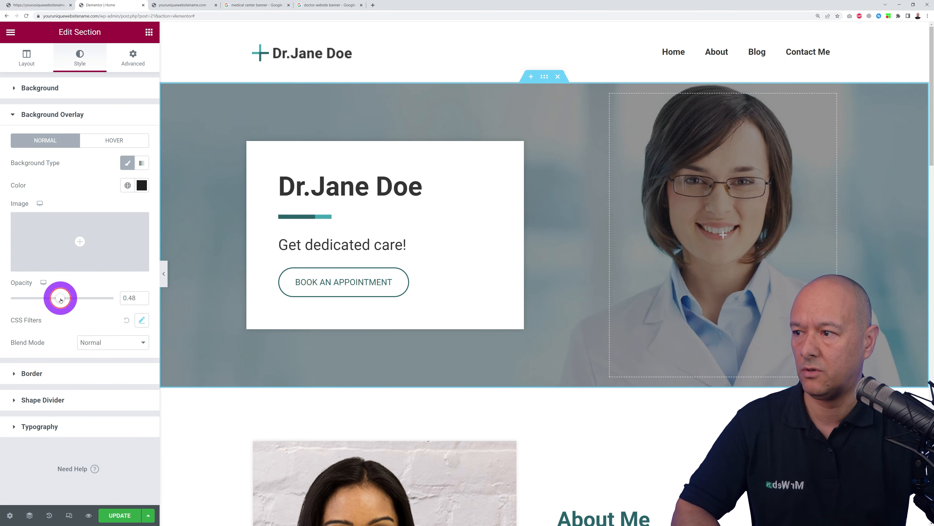
pyautogui.moveTo(61, 299)
pyautogui.mouseDown()
pyautogui.moveTo(0, 301)
pyautogui.moveTo(134, 298)
pyautogui.moveTo(65, 301)
pyautogui.mouseUp()
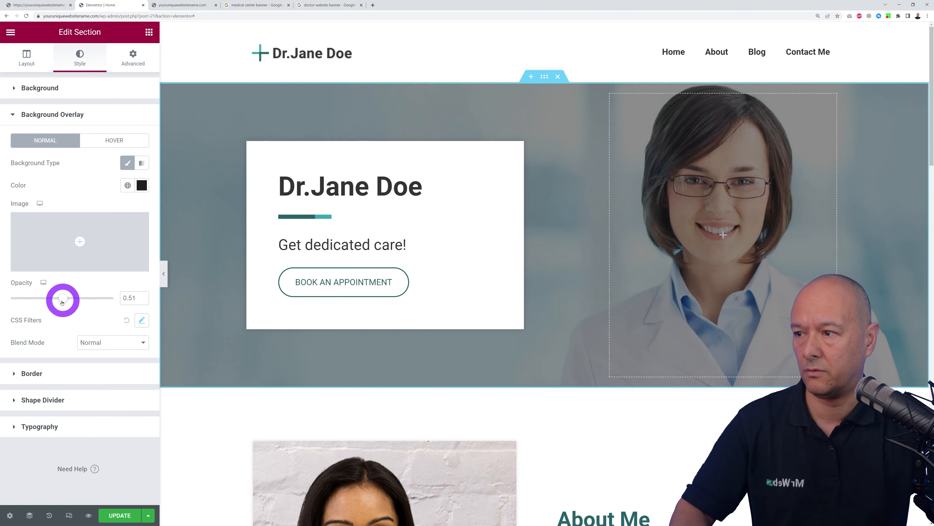
pyautogui.moveTo(62, 301); pyautogui.dragTo(37, 301)
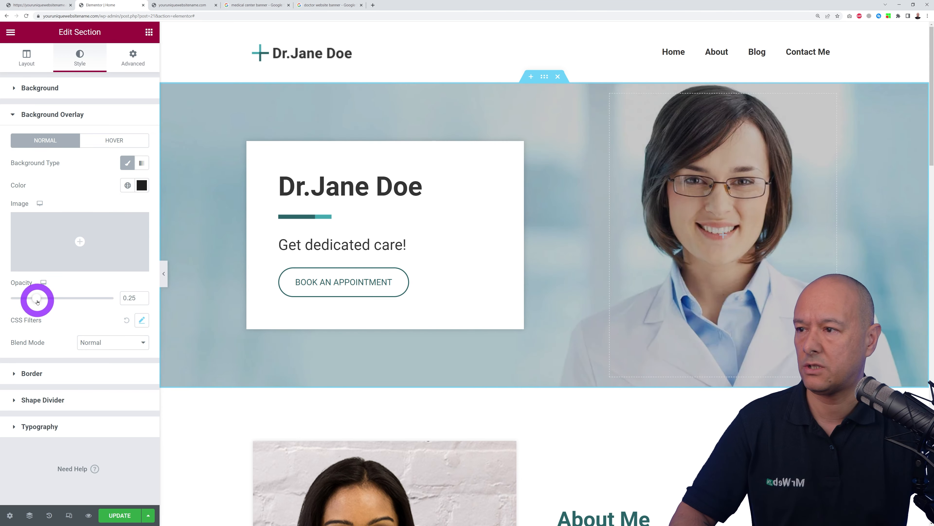
pyautogui.click(124, 165)
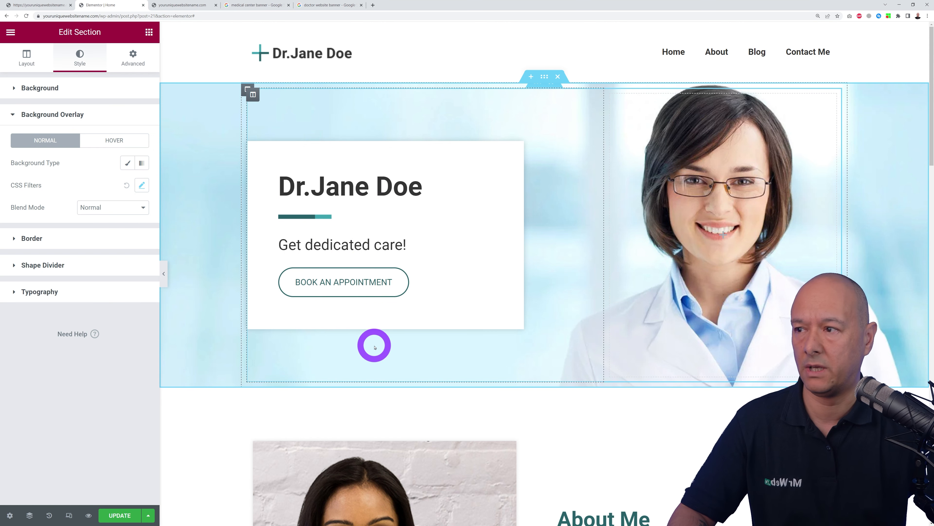
pyautogui.click(128, 164)
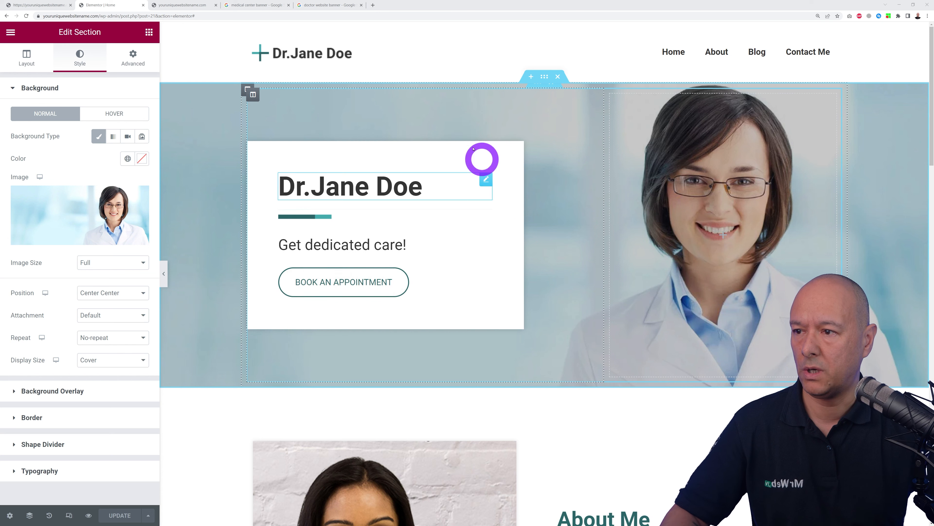
# - Replace the hero heading 'Dr.Jane Doe' with 'LCM Medical Center'
pyautogui.click(483, 182)
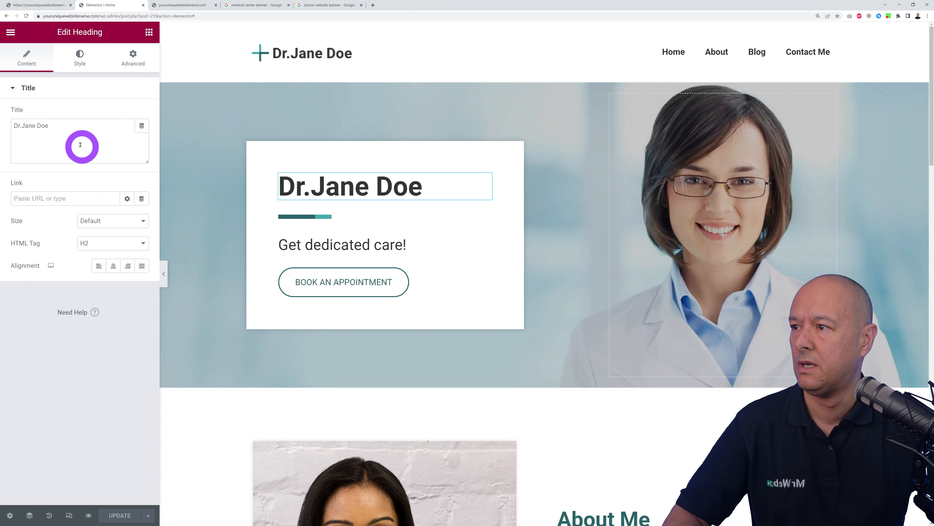
pyautogui.moveTo(71, 128); pyautogui.dragTo(16, 126)
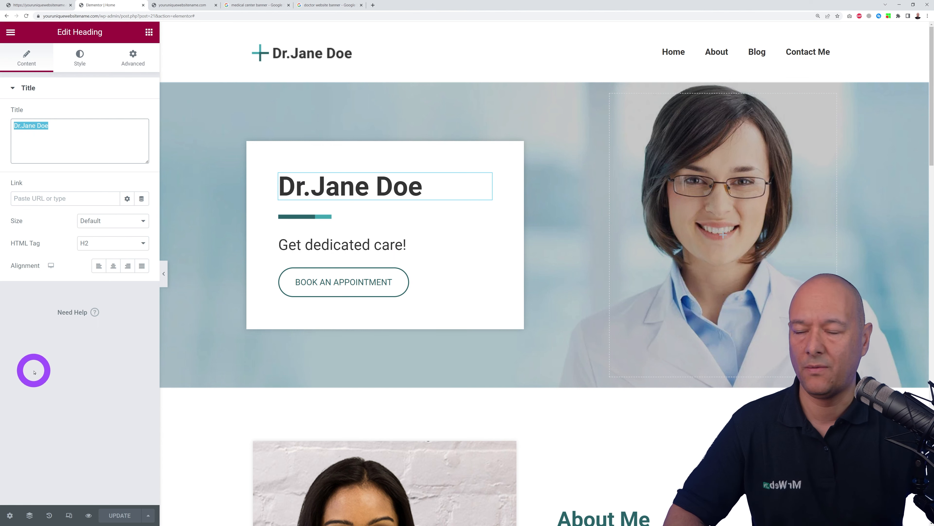
pyautogui.click(246, 5)
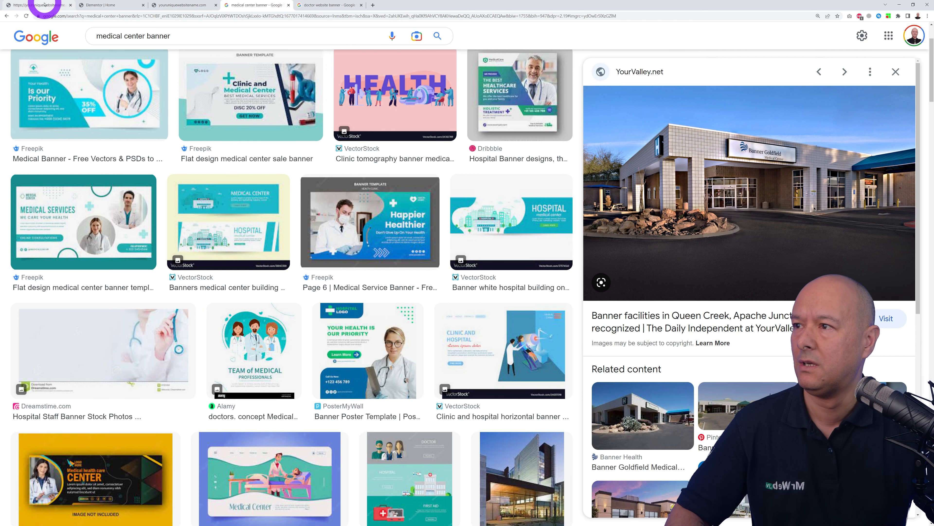
pyautogui.click(94, 5)
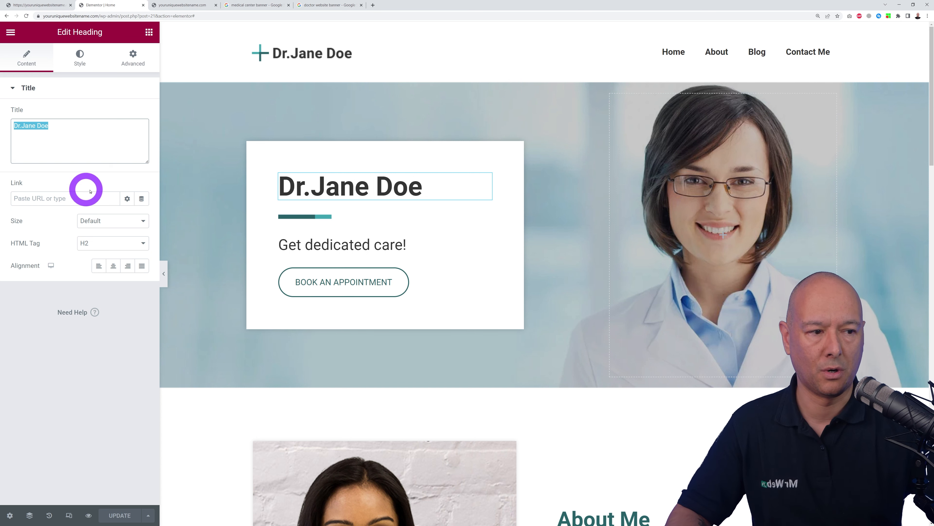
pyautogui.write('LCM Medical Center')
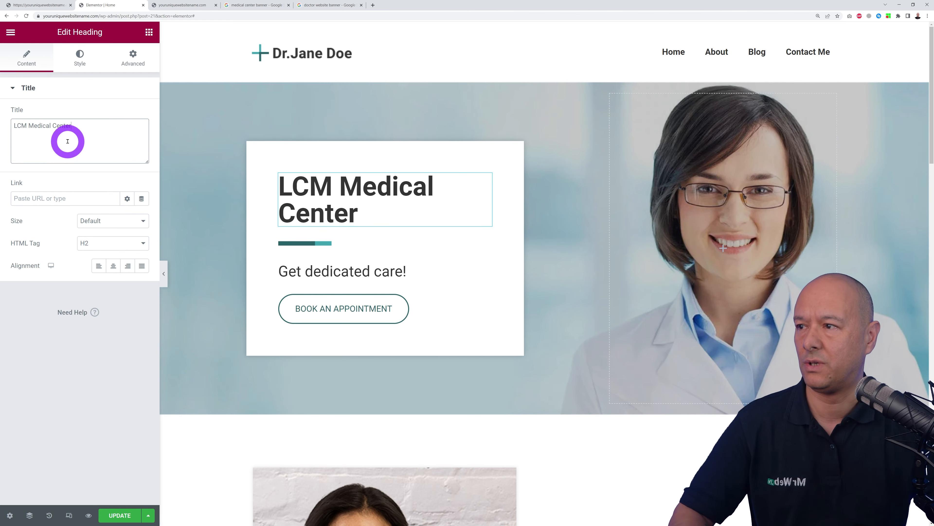
# - Reduce the heading's typography size to 43, keeping the default font family
pyautogui.click(81, 63)
pyautogui.click(141, 137)
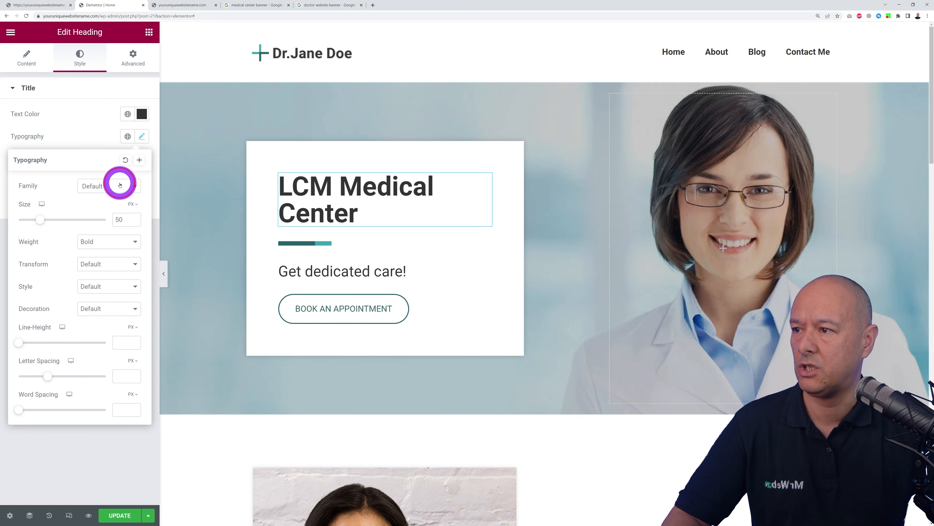
pyautogui.click(120, 186)
pyautogui.click(104, 186)
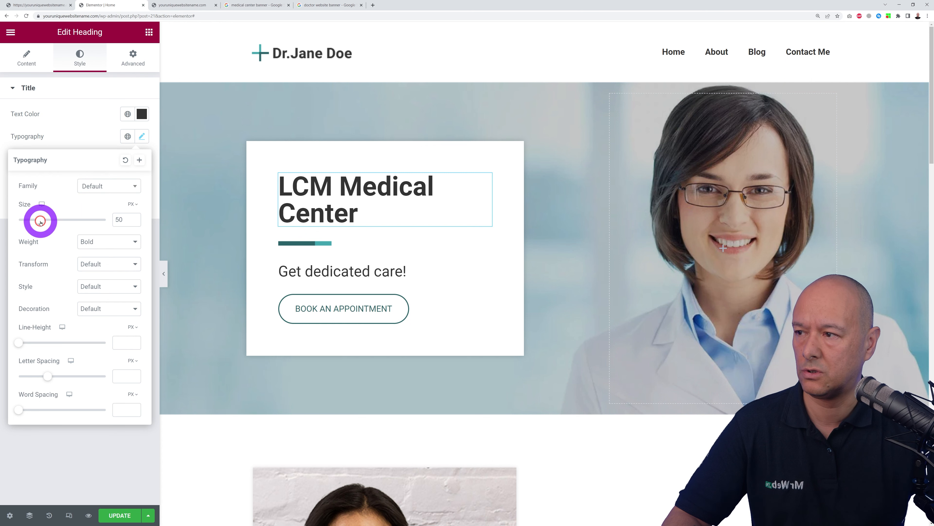
pyautogui.moveTo(40, 221); pyautogui.dragTo(37, 223)
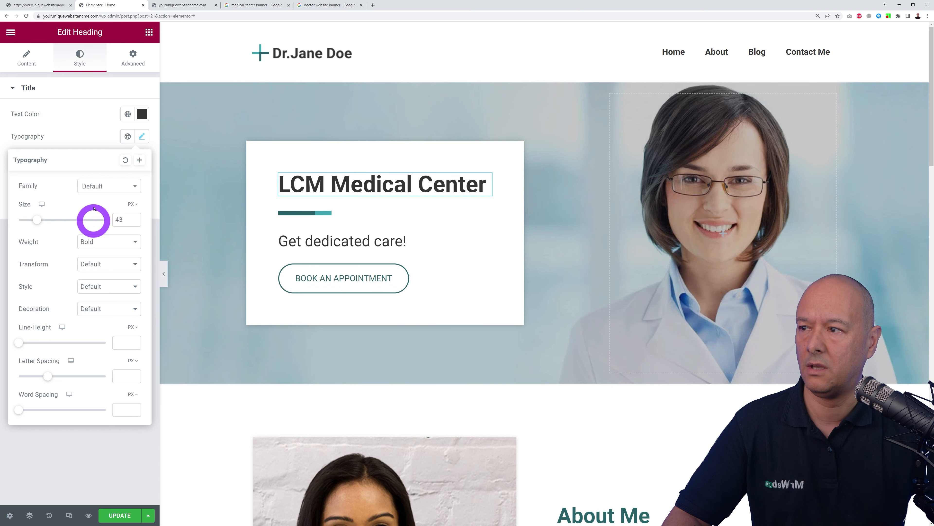
pyautogui.click(86, 132)
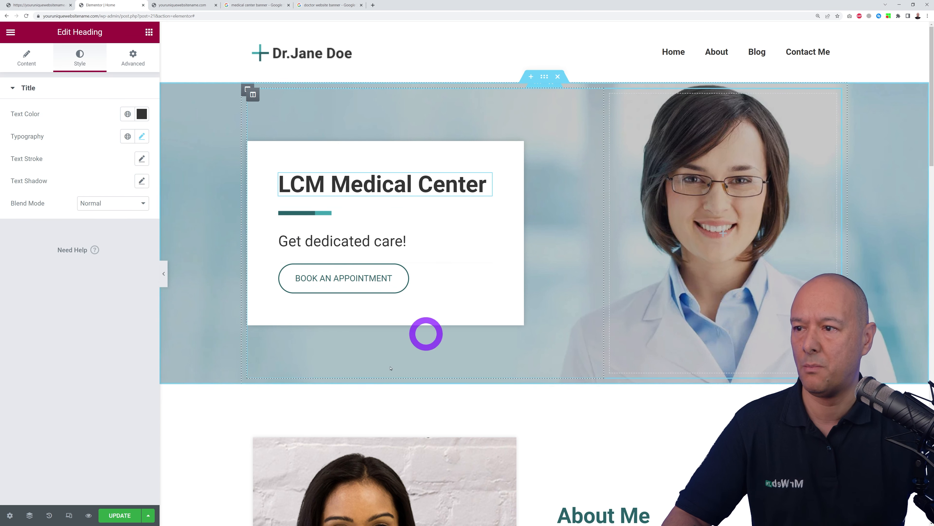
pyautogui.click(485, 236)
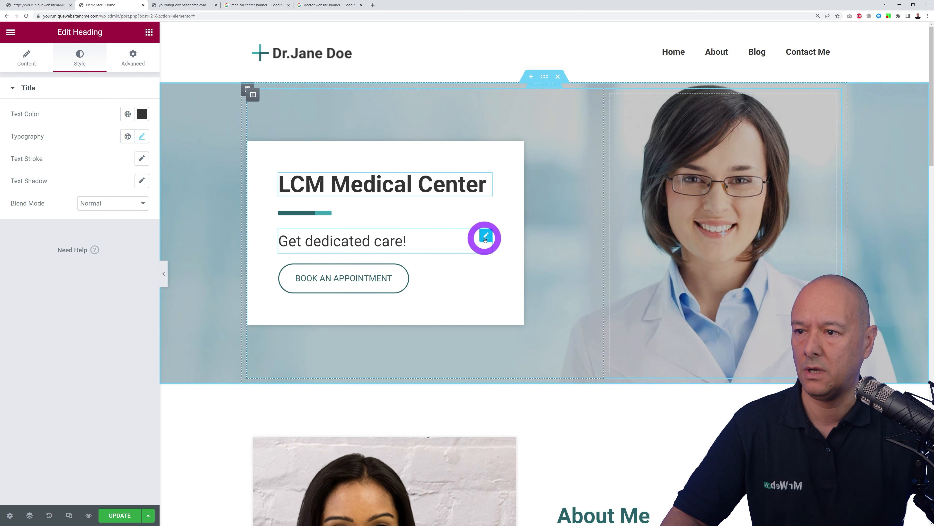
# - Change the subheading to 'Your local doctor's practice in Knoxville, Tennessee'
pyautogui.click(94, 129)
pyautogui.tripleClick(94, 129)
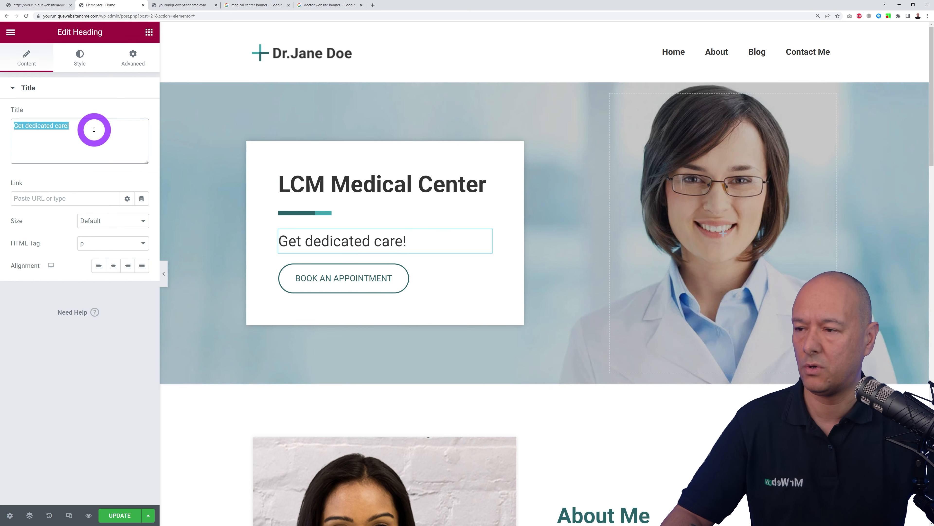
pyautogui.write("Your local doctor's practice in Knoxville, Tennessee")
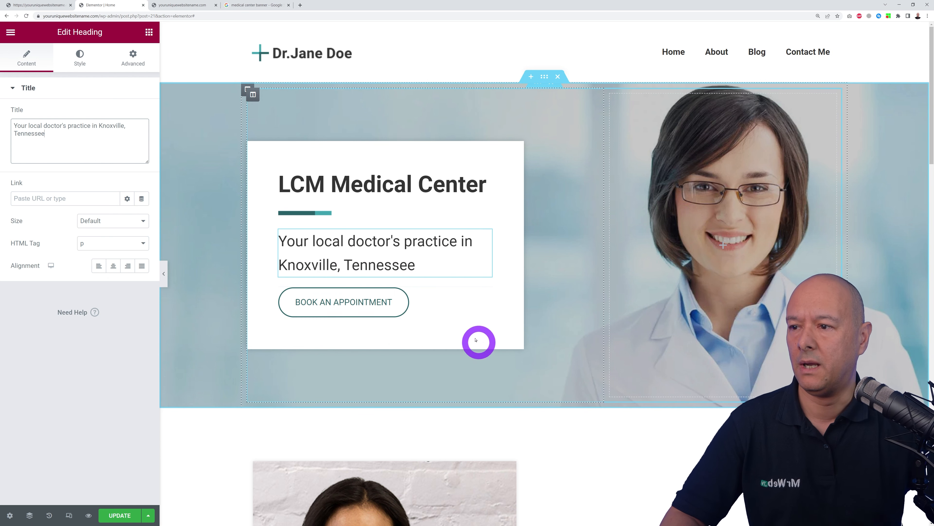
# - Link the appointment button to the booking form page's URL
pyautogui.click(486, 294)
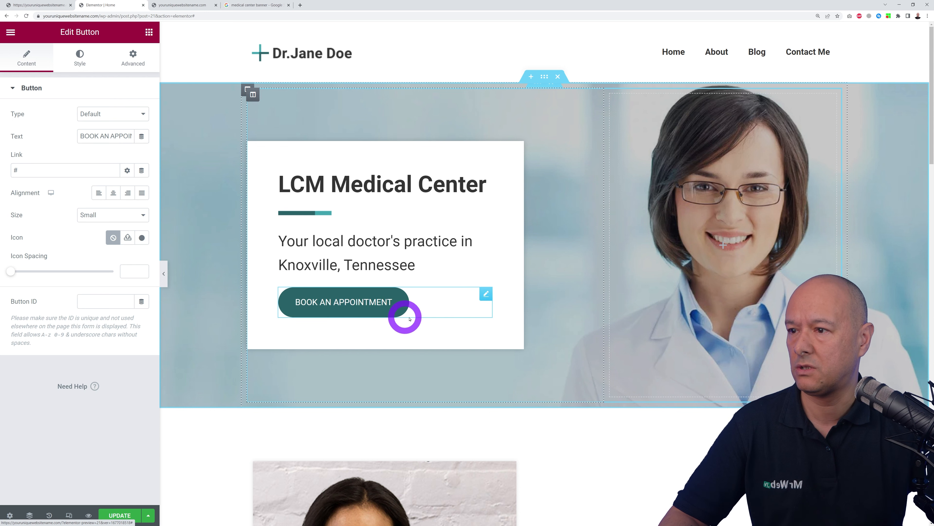
pyautogui.moveTo(78, 136); pyautogui.dragTo(144, 138)
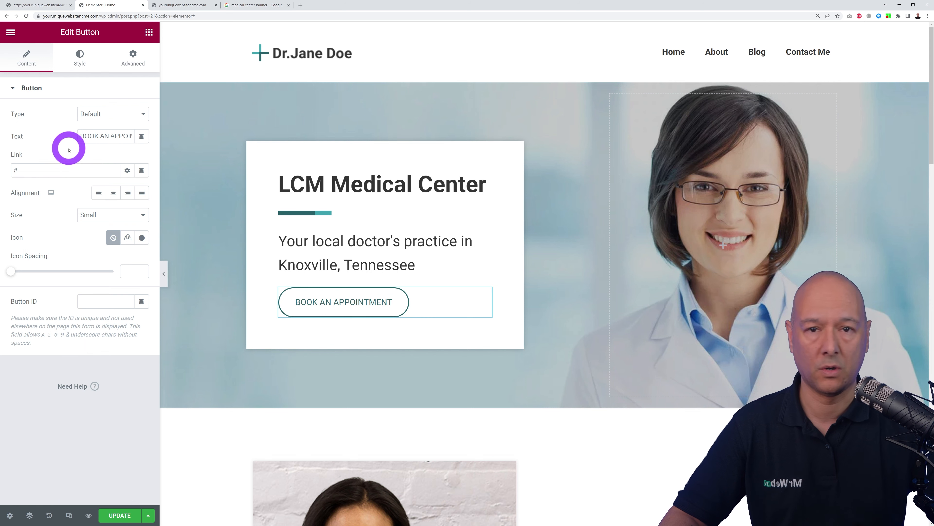
pyautogui.doubleClick(47, 169)
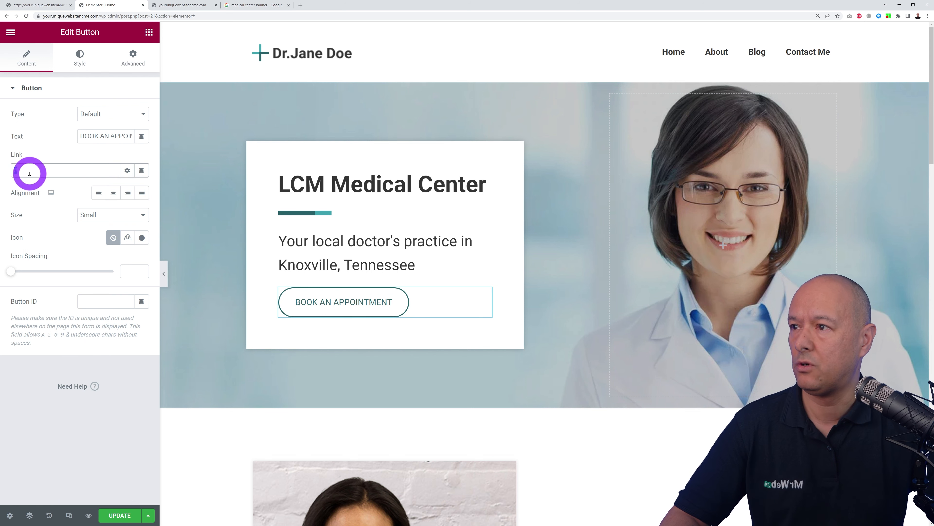
pyautogui.click(173, 5)
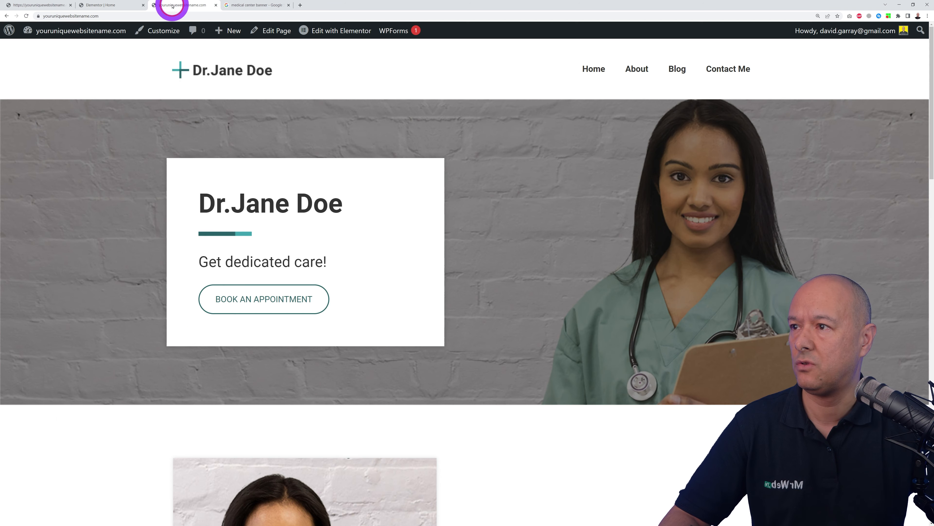
pyautogui.click(6, 16)
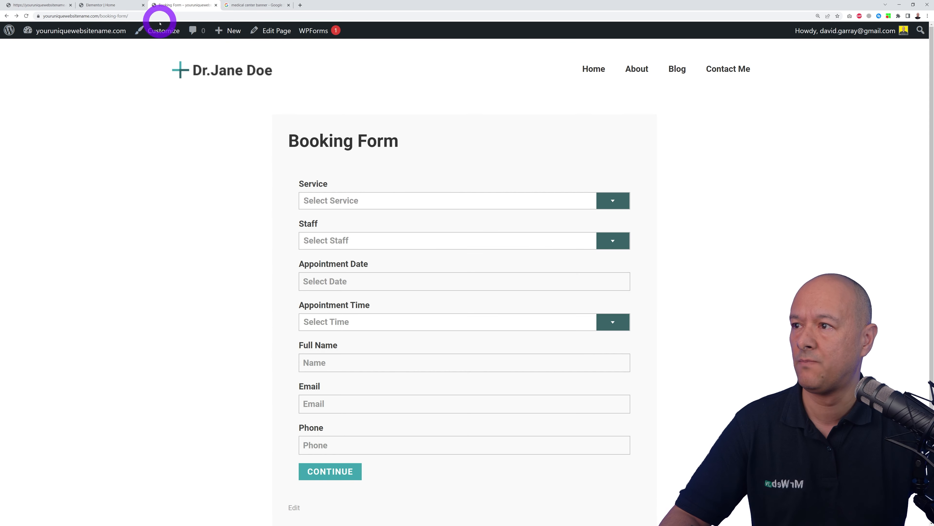
pyautogui.click(263, 16)
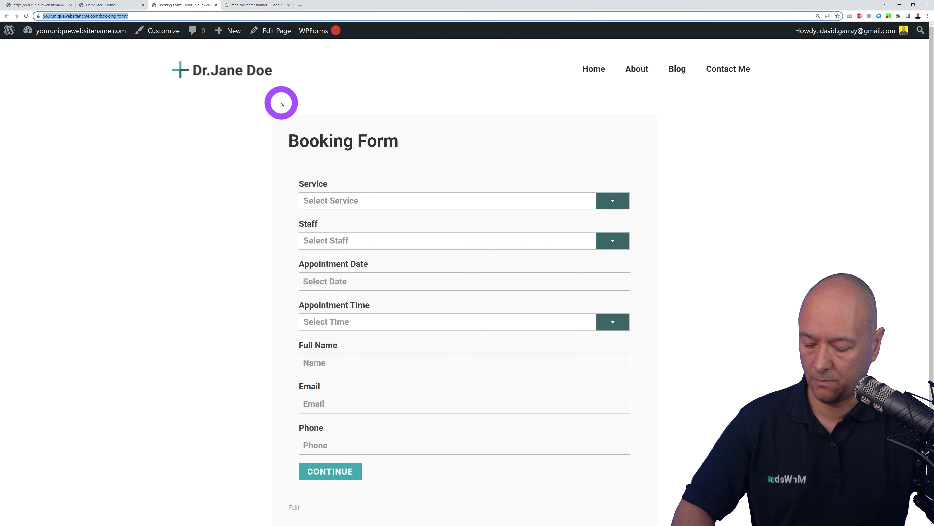
pyautogui.click(110, 5)
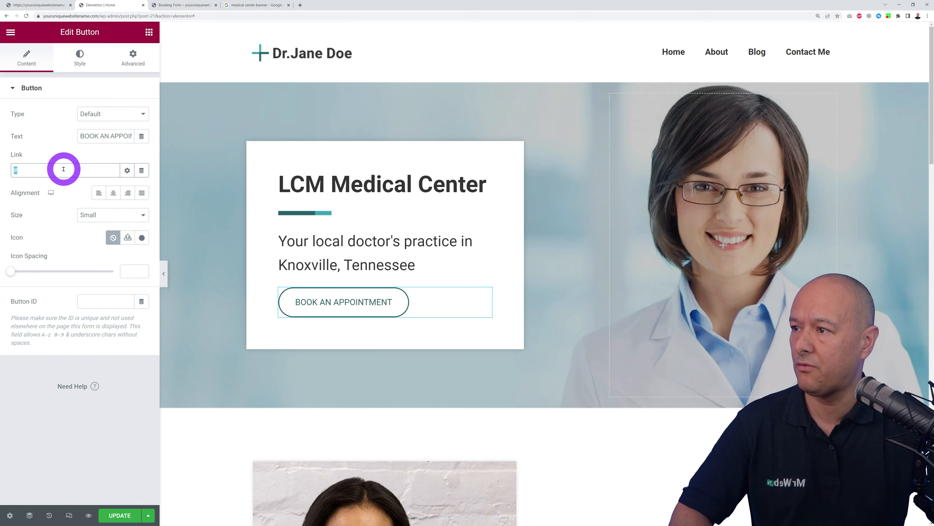
pyautogui.hotkey('ctrl', 'v')
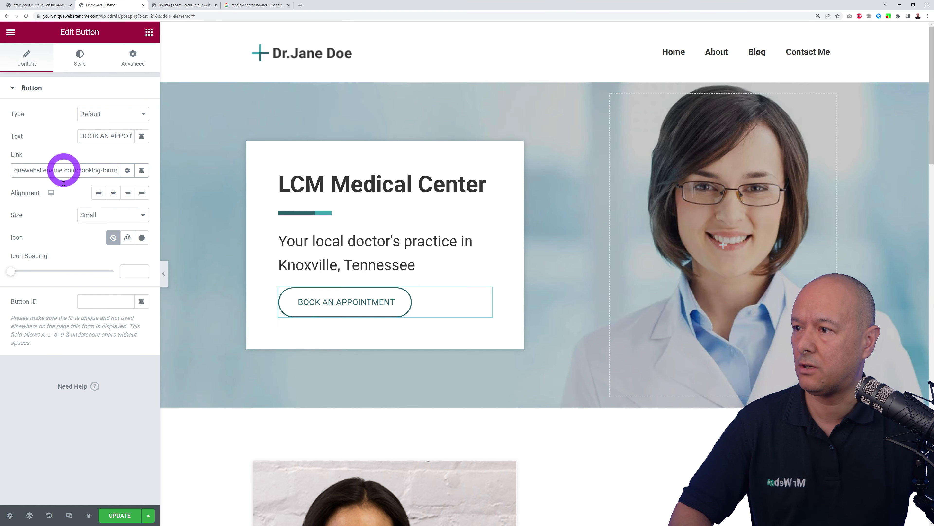
# - Update the page and test that the live appointment button opens the booking form
pyautogui.click(115, 503)
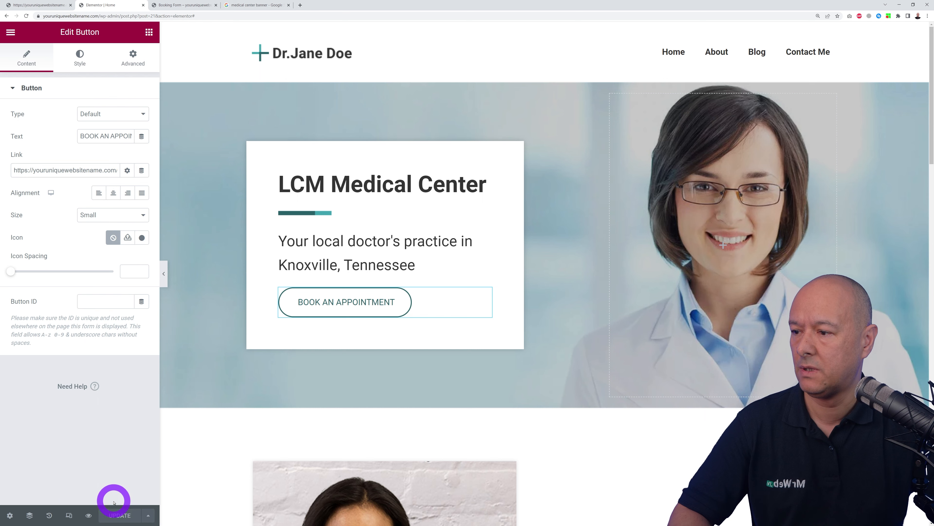
pyautogui.click(186, 5)
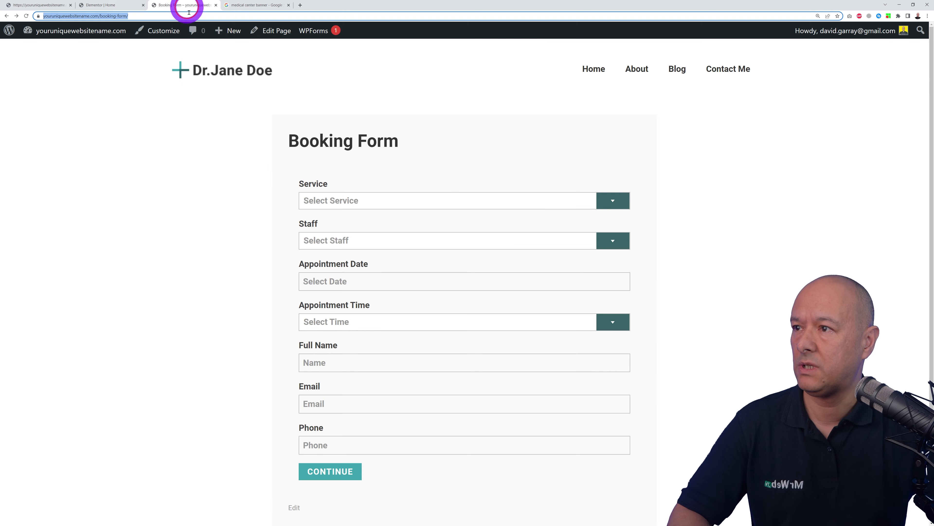
pyautogui.click(225, 69)
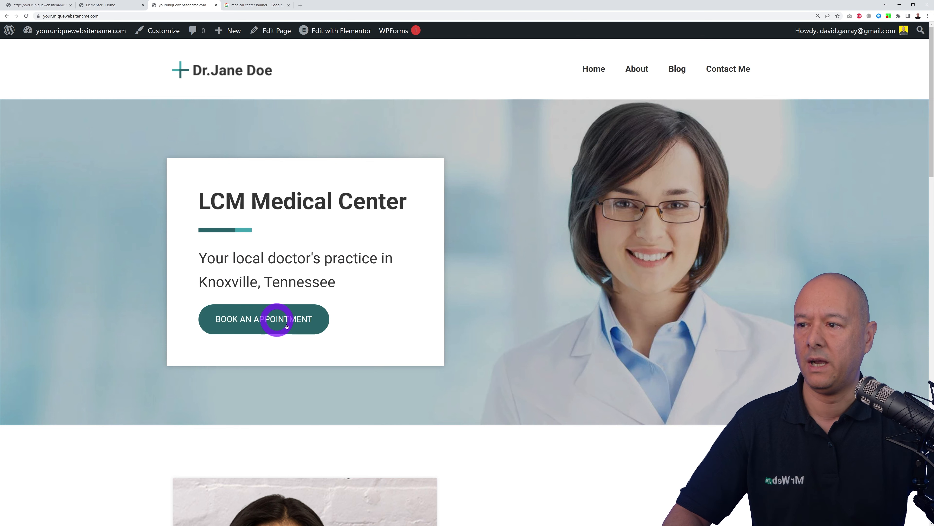
pyautogui.click(278, 327)
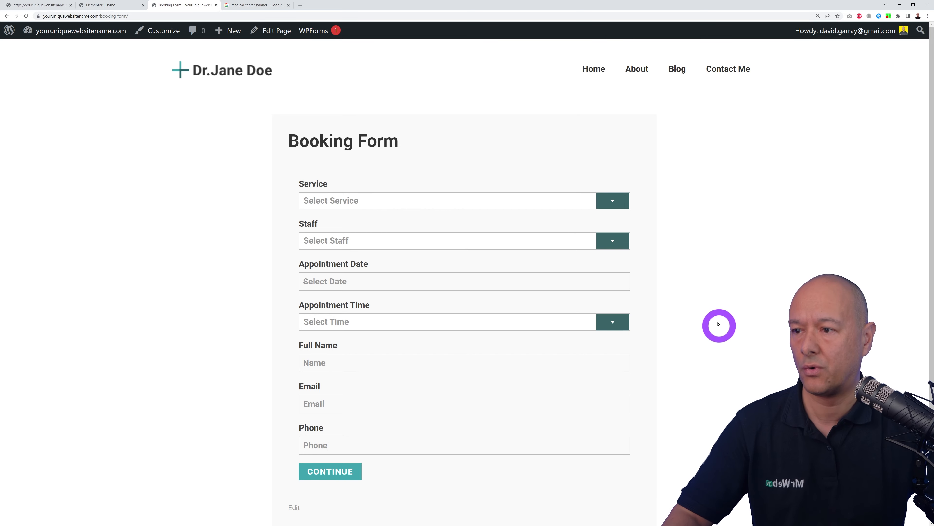
pyautogui.click(100, 10)
# - Rename 'About Me' to 'About Us' and paste the medical center welcome paragraph
pyautogui.scroll(-8, 681, 346)
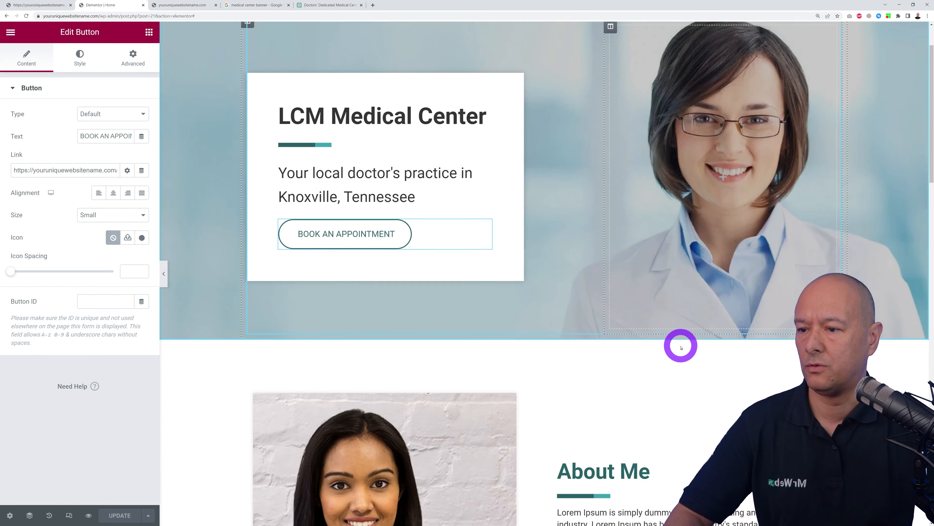
pyautogui.scroll(-1, 684, 348)
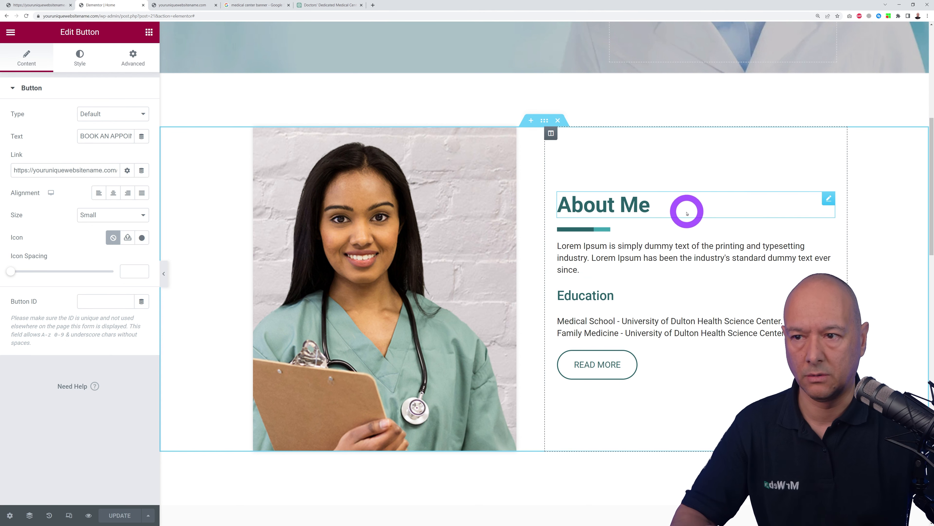
pyautogui.click(828, 200)
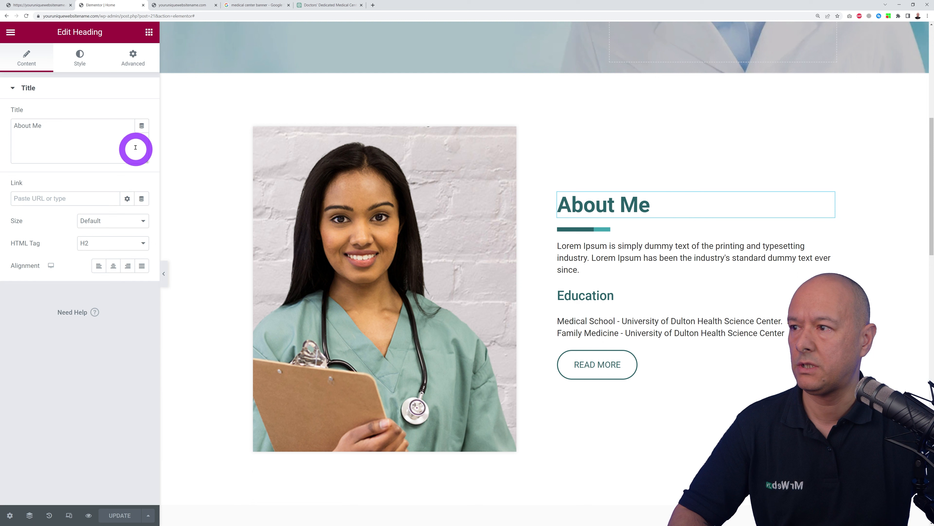
pyautogui.doubleClick(37, 125)
pyautogui.write('Us')
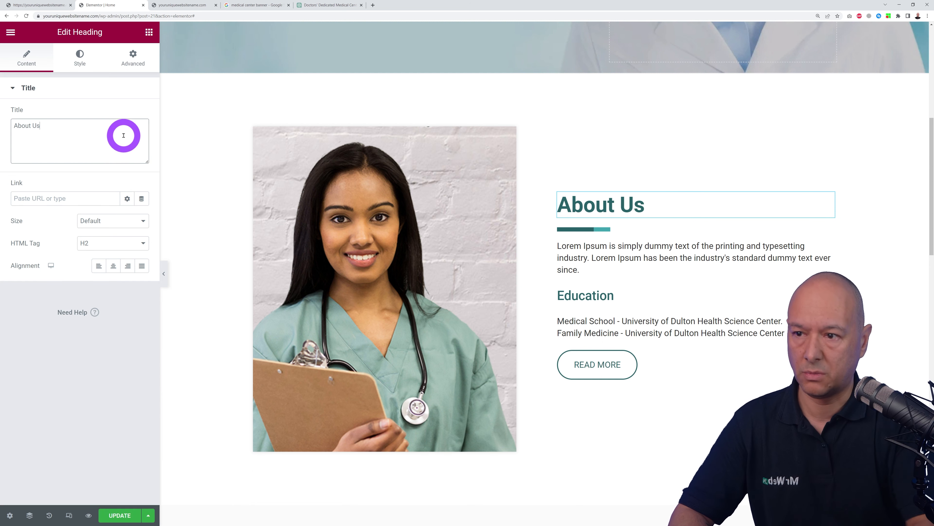
pyautogui.click(675, 249)
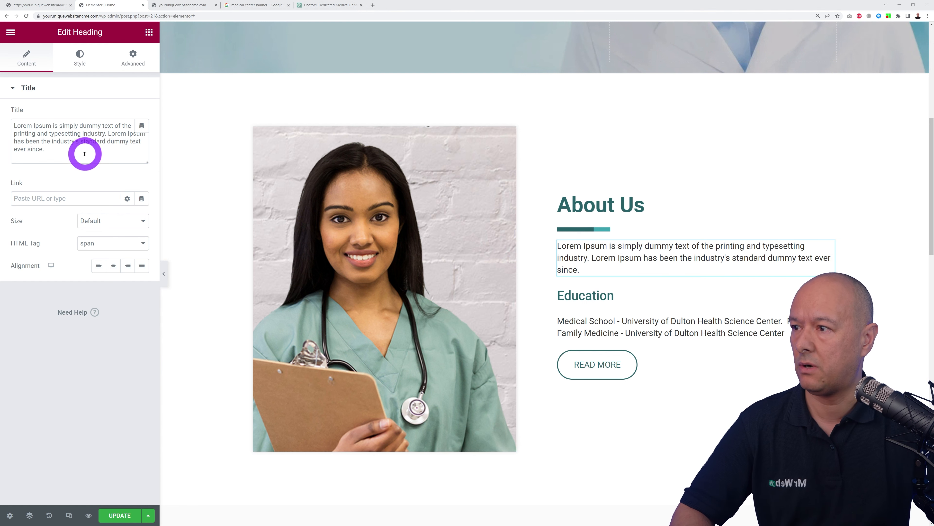
pyautogui.moveTo(86, 152); pyautogui.dragTo(1, 118)
pyautogui.write('Welcome to our medical center, where our goal is to provide exceptional healthcare services to our patients. We are a team of three experienced and dedicated doctors who are committed to helping our patients achieve and maintain optimal health.')
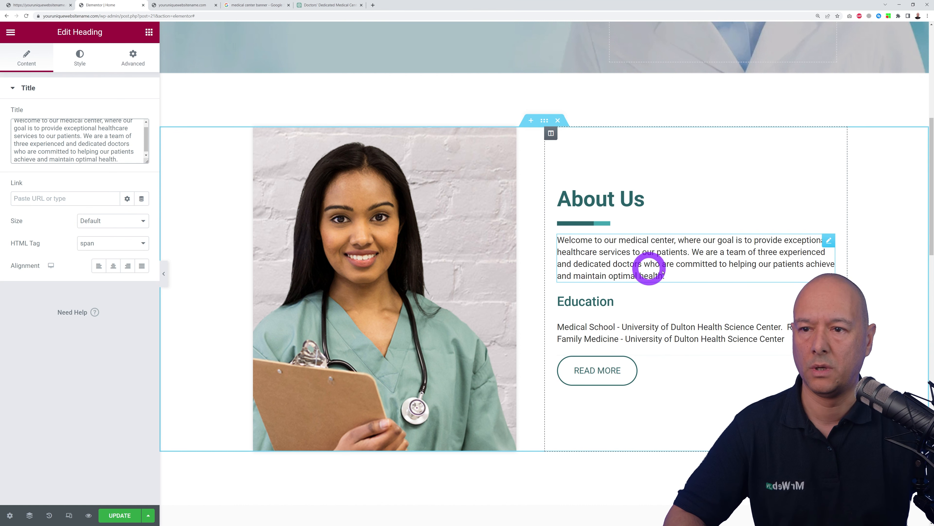
# - Retitle Education to 'Run by 3 Doctors' and replace its text with the combined-expertise paragraph
pyautogui.click(614, 304)
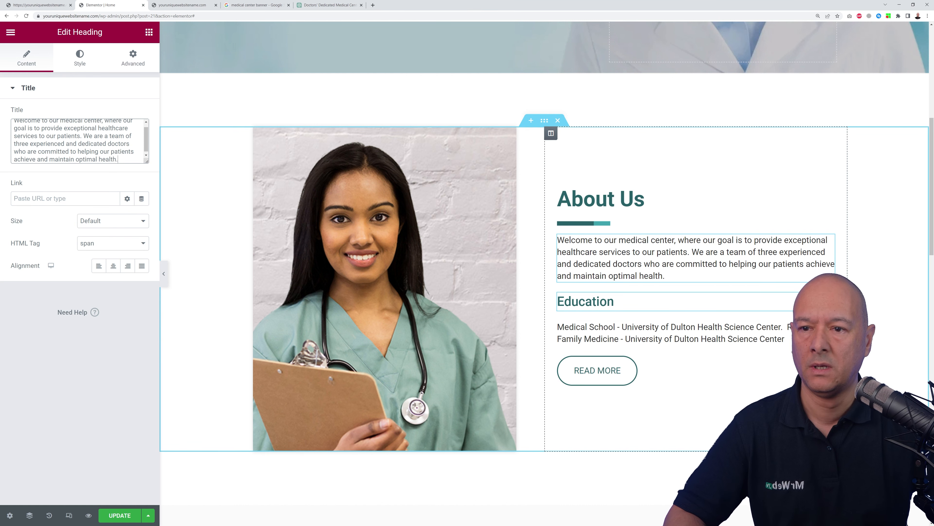
pyautogui.click(103, 150)
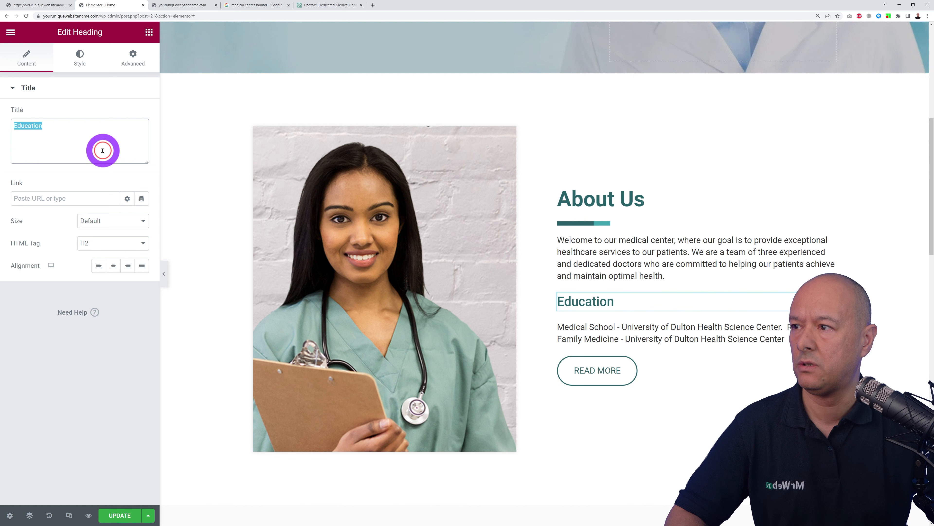
pyautogui.write('Run by 3 Doctors')
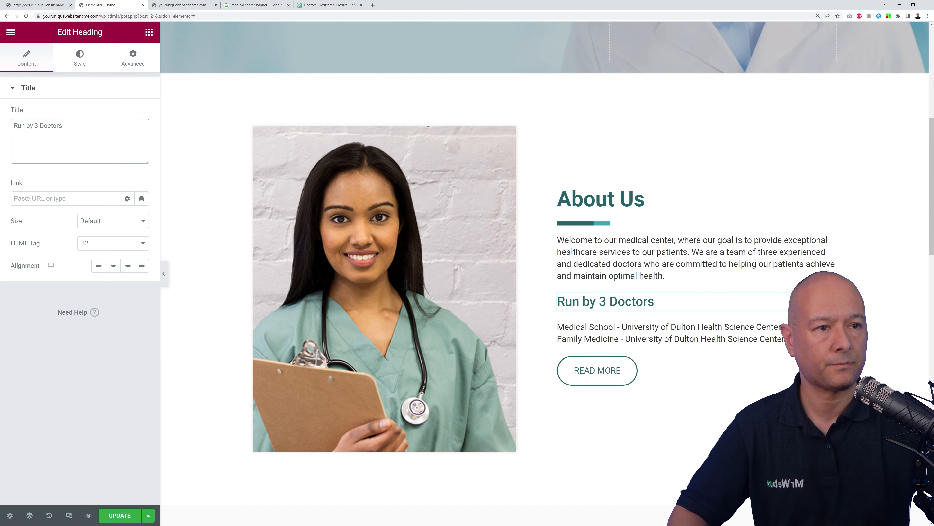
pyautogui.click(704, 329)
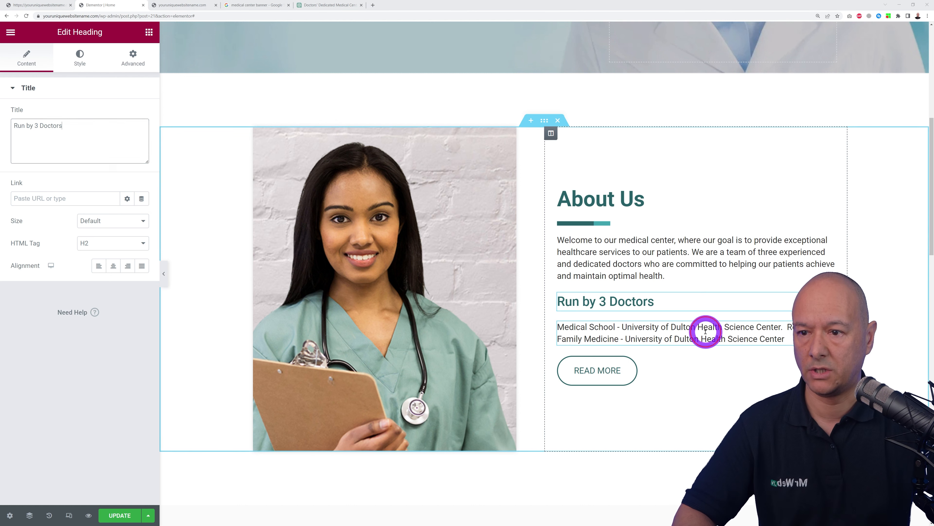
pyautogui.moveTo(137, 143); pyautogui.dragTo(4, 115)
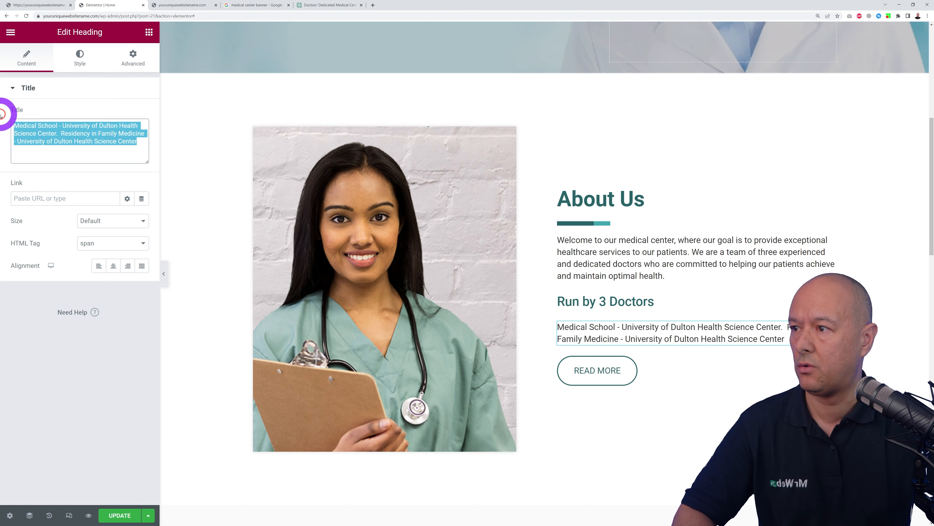
pyautogui.write('With our combined expertise and knowledge, we offer a wide range of medical services, from routine check-ups and preventative care to diagnosis and treatment of complex medical conditions. We strive to provide compassionate and personalized care to each of our patients, and we take the time to listen to their concerns and answer any questions they may have.')
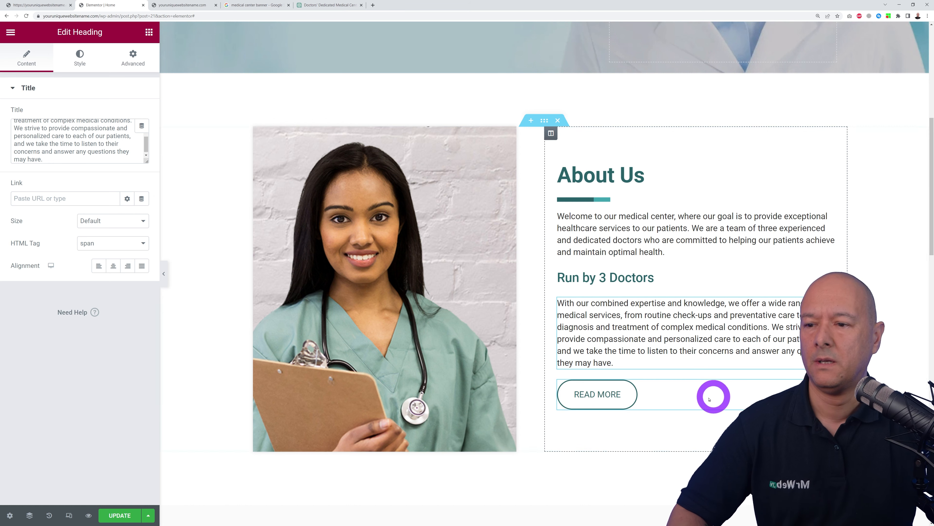
# - Paste the live About page's URL into the READ MORE button's link
pyautogui.click(598, 394)
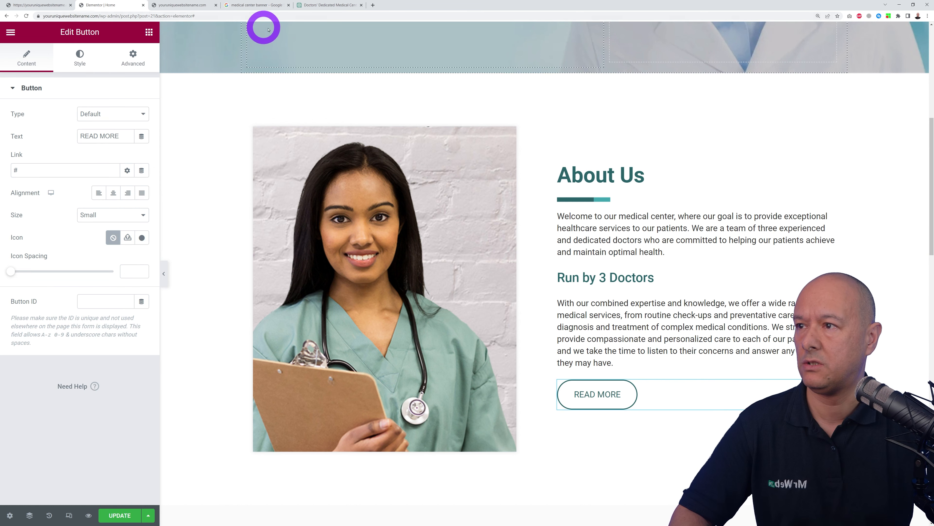
pyautogui.click(183, 7)
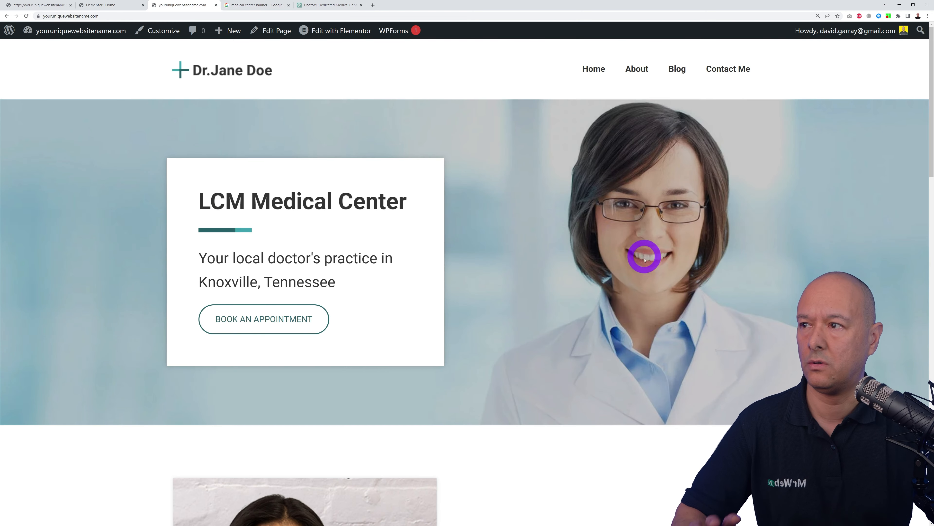
pyautogui.click(639, 74)
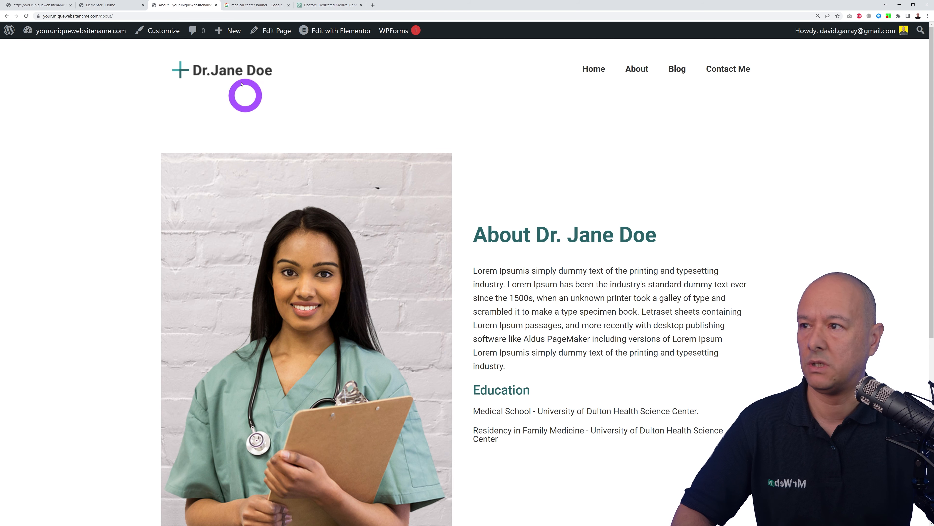
pyautogui.click(141, 16)
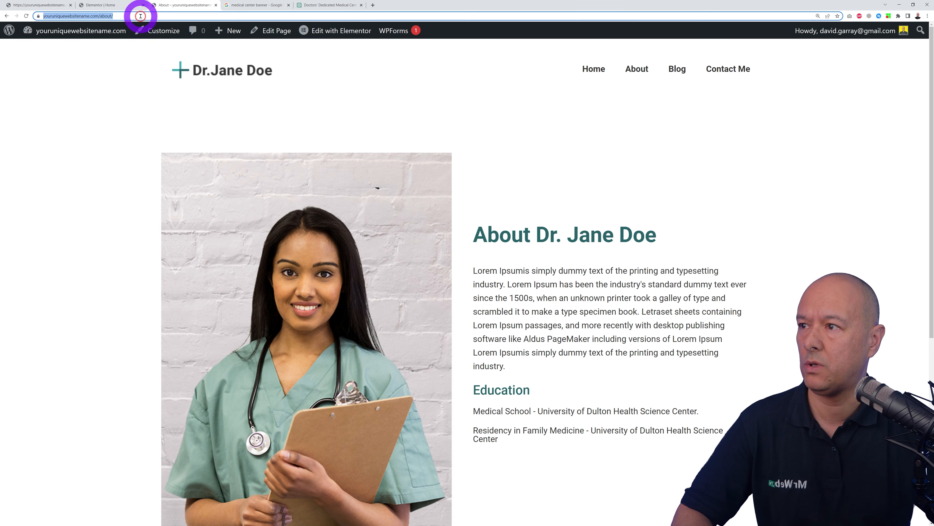
pyautogui.click(98, 5)
pyautogui.hotkey('ctrl', 'v')
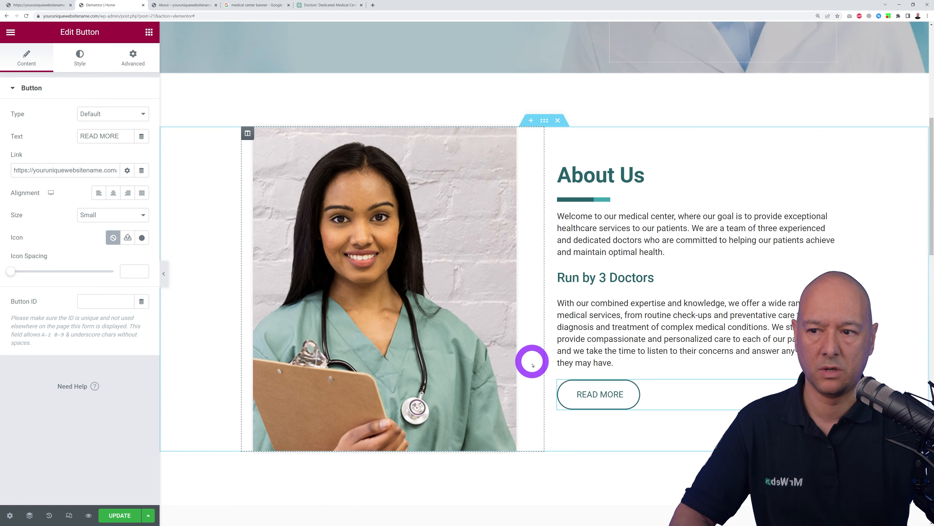
# - Review the live About and home pages, then return to the editor
pyautogui.click(182, 5)
pyautogui.scroll(-8, 719, 371)
pyautogui.scroll(8, 719, 344)
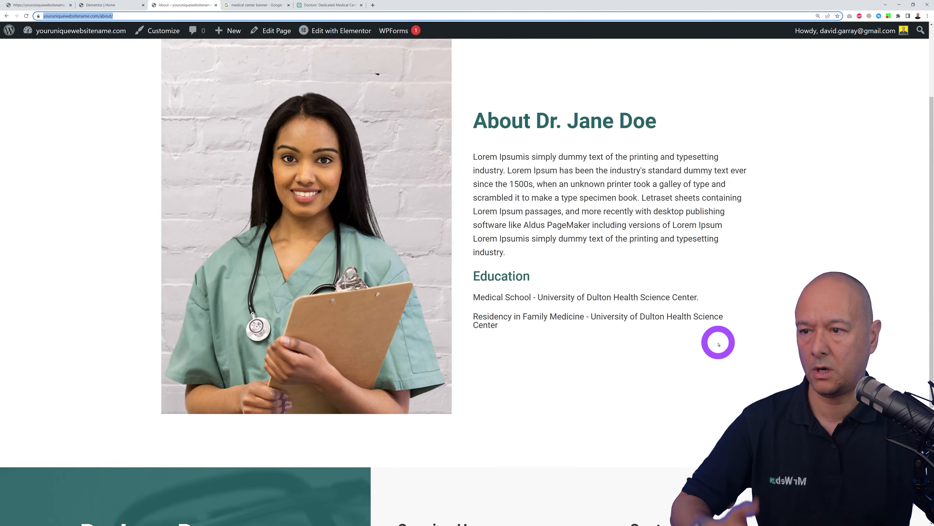
pyautogui.click(191, 65)
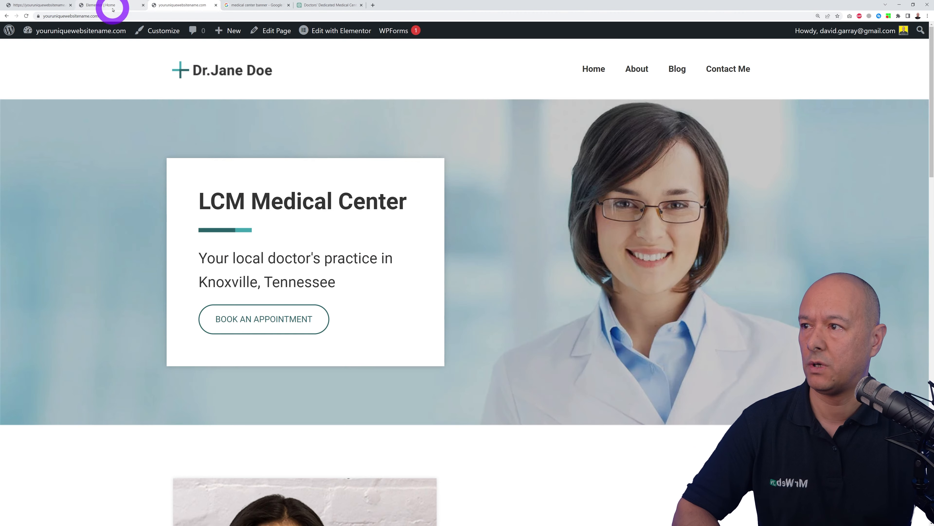
pyautogui.click(120, 6)
pyautogui.scroll(-8, 747, 367)
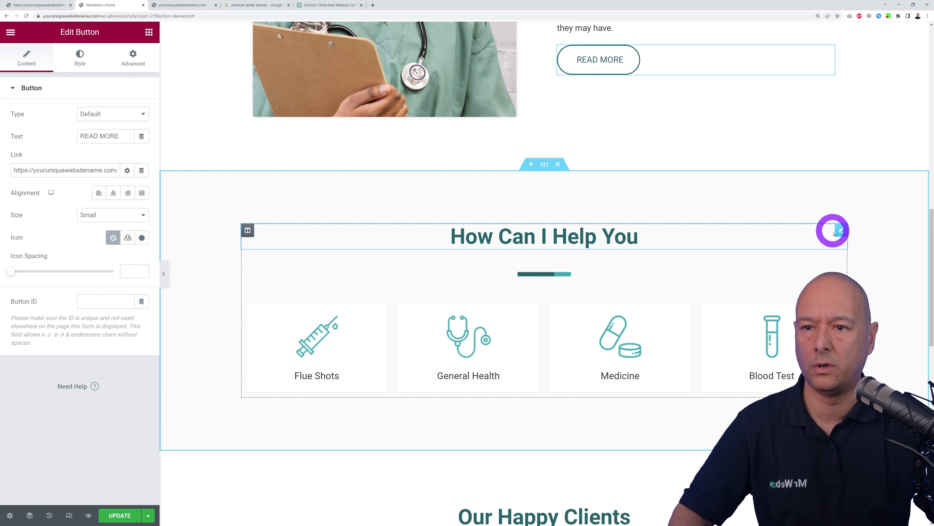
# - Change the services heading from 'How Can I Help You' to 'How Can We Help You'
pyautogui.moveTo(840, 231); pyautogui.dragTo(837, 230)
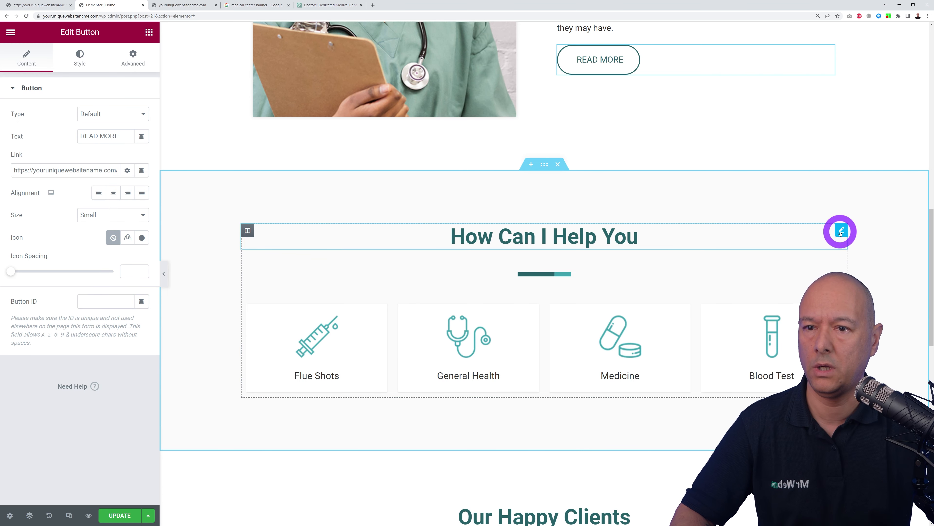
pyautogui.click(48, 306)
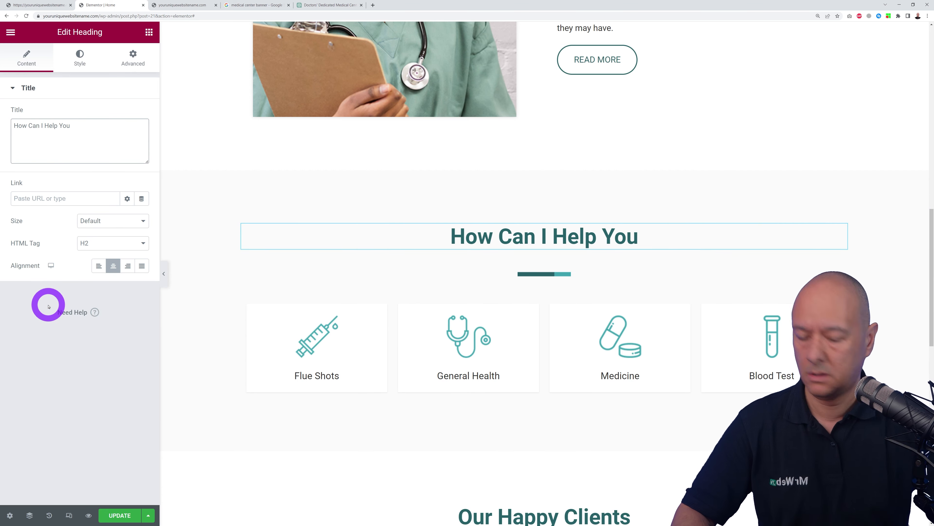
pyautogui.press('BackSpace')
pyautogui.write('We')
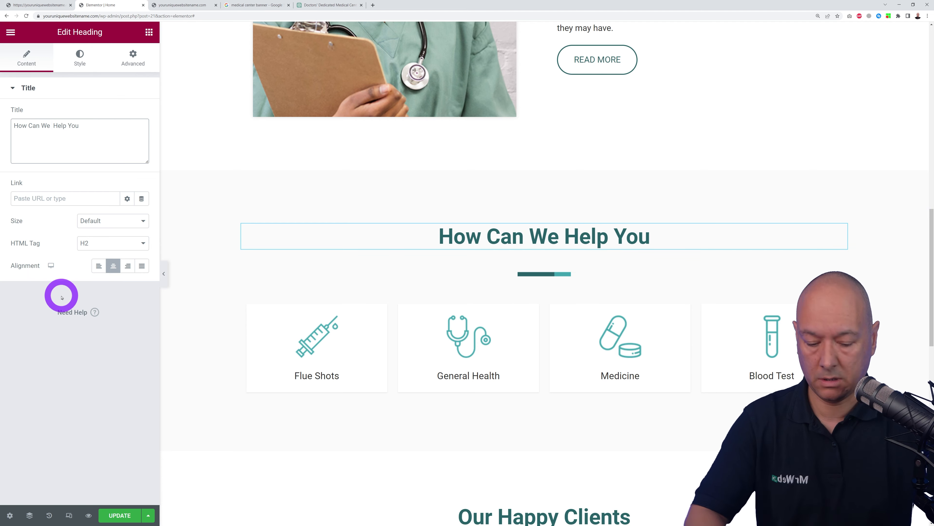
pyautogui.press('BackSpace')
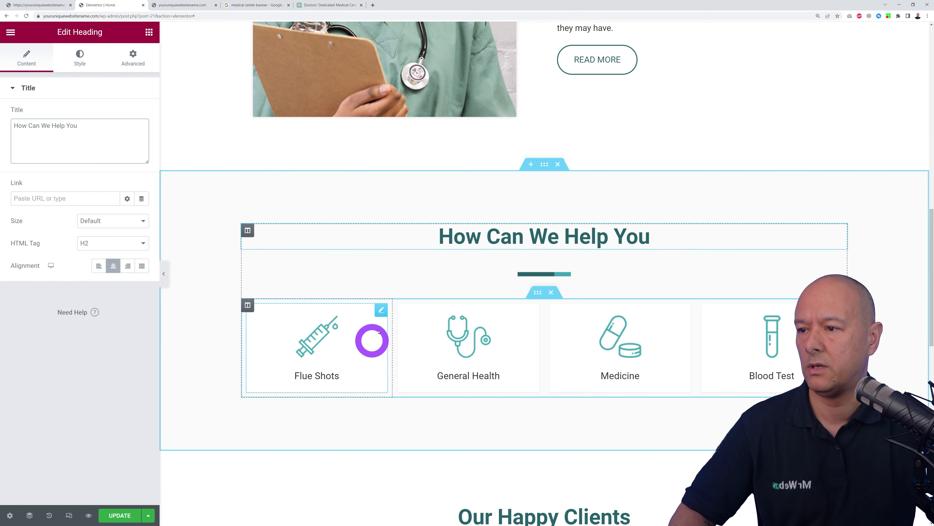
# - Browse the media library for the Flue Shots box image, leaving it unchanged
pyautogui.click(381, 309)
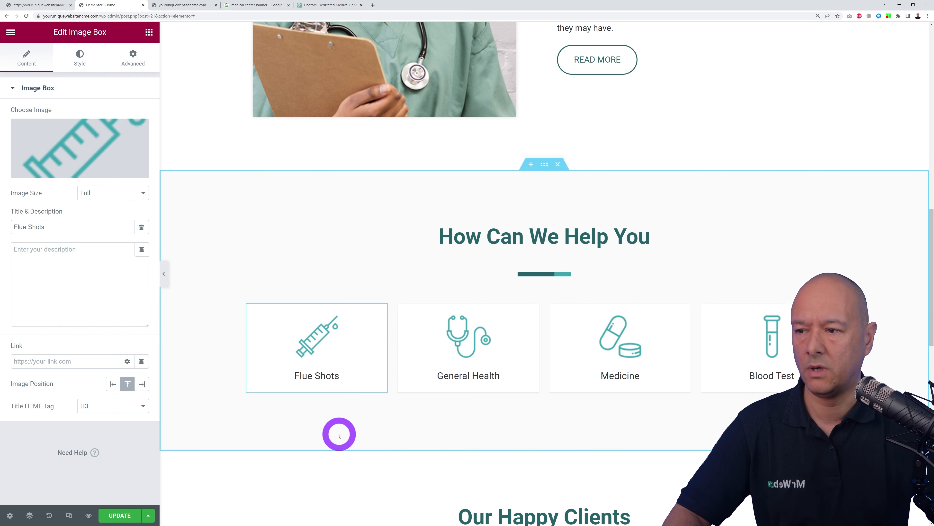
pyautogui.click(92, 146)
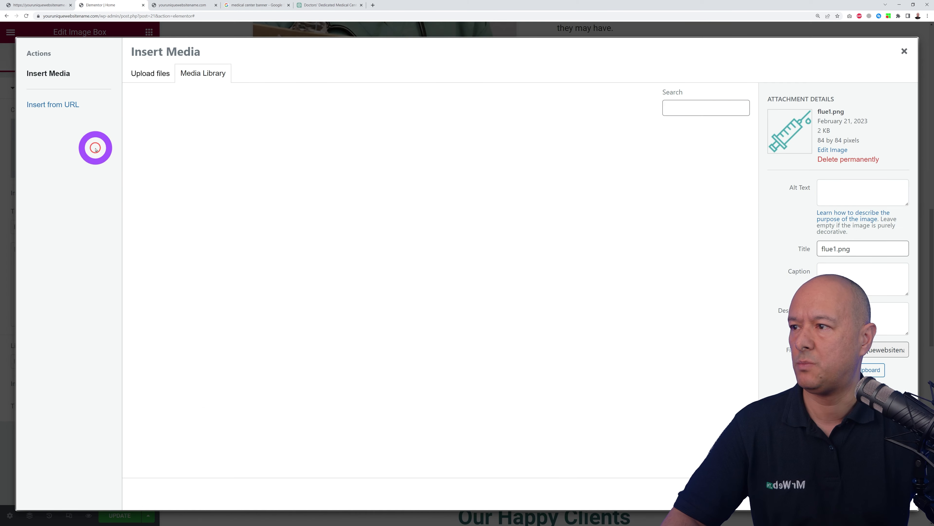
pyautogui.scroll(-3, 382, 344)
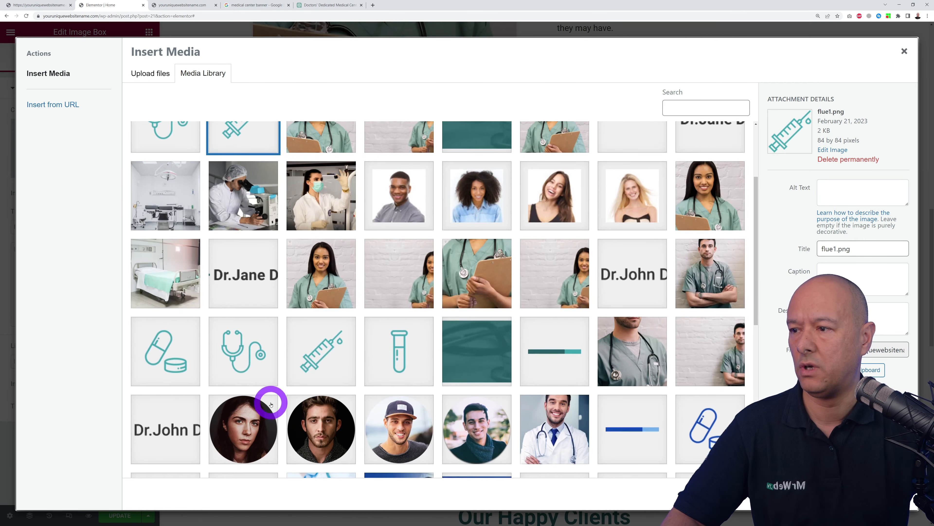
pyautogui.scroll(3, 427, 349)
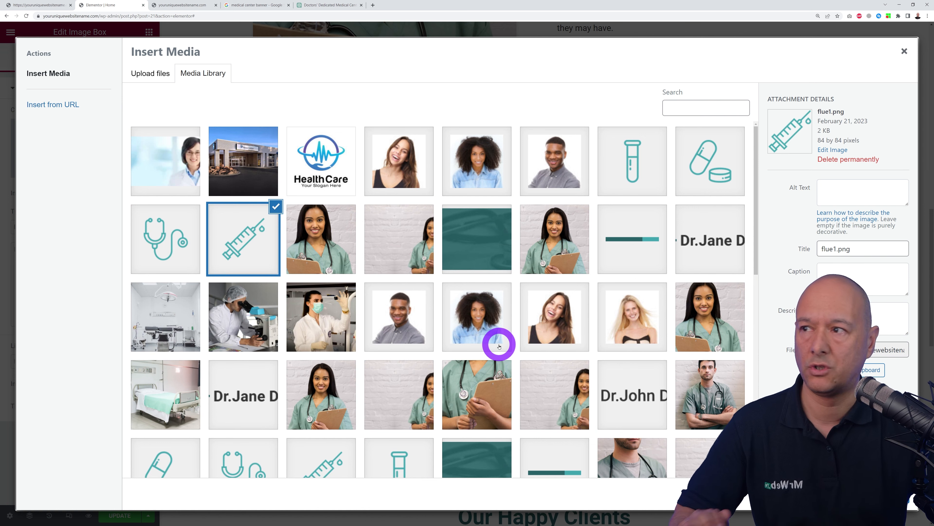
pyautogui.click(905, 52)
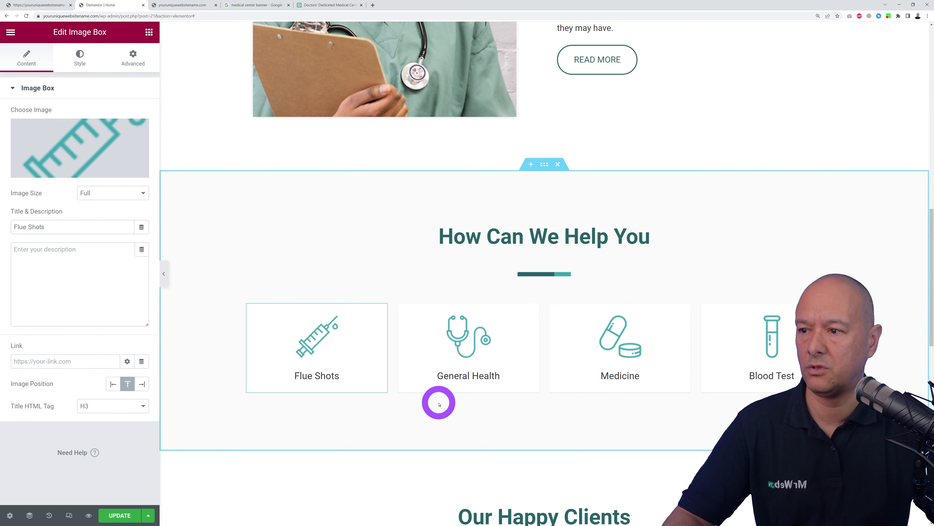
# - Search Flaticon for 'medical' icons and browse the results
pyautogui.click(254, 5)
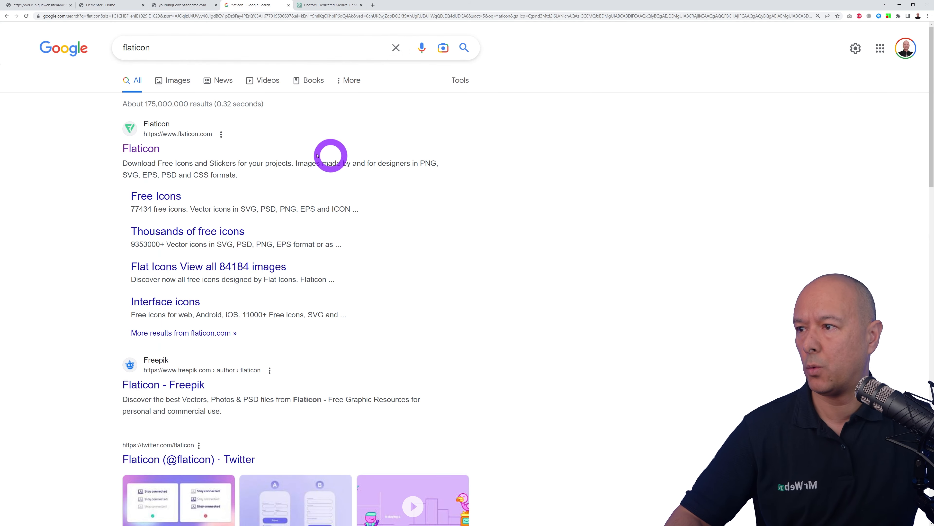
pyautogui.click(152, 148)
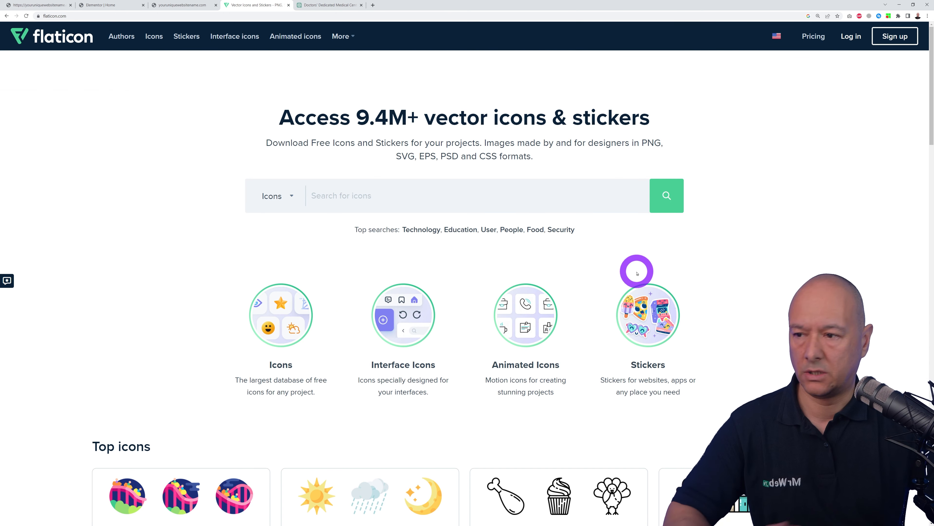
pyautogui.click(461, 198)
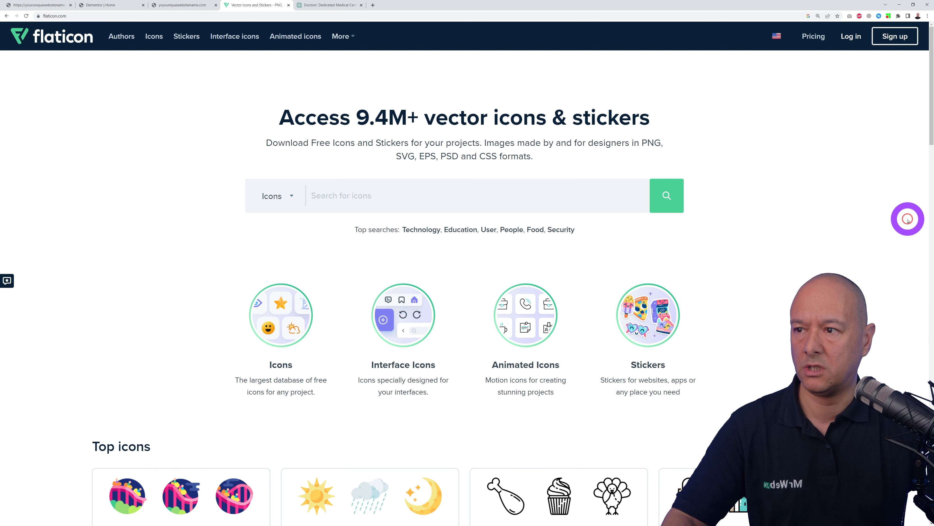
pyautogui.write('medical')
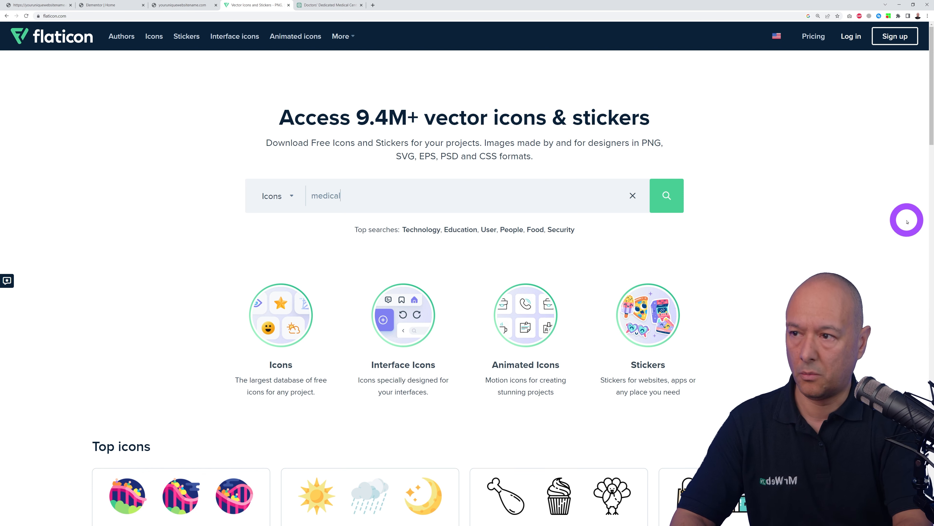
pyautogui.click(672, 206)
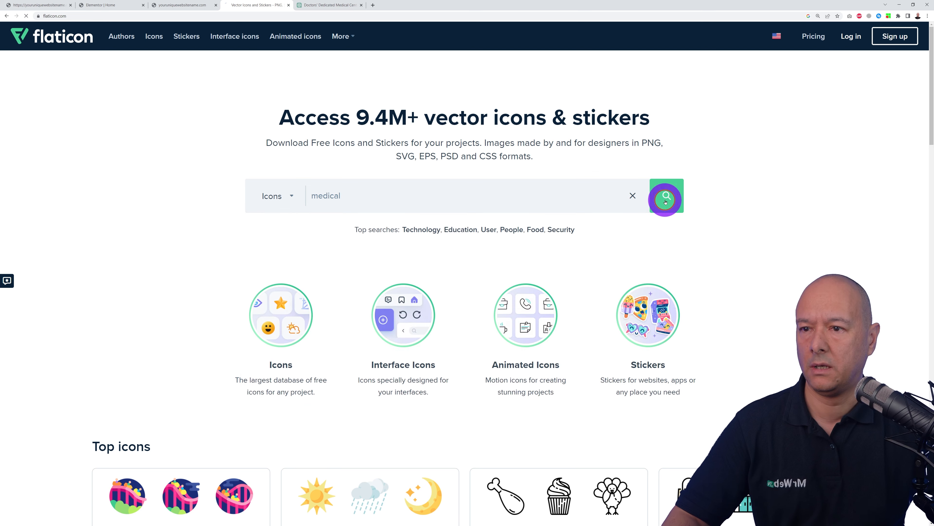
pyautogui.scroll(-1, 891, 289)
pyautogui.scroll(-5, 891, 289)
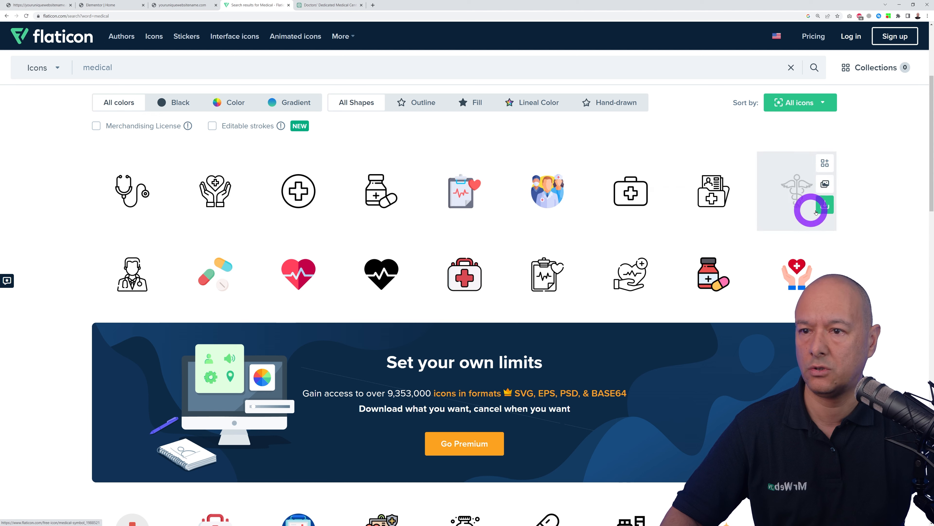
pyautogui.scroll(-1, 870, 283)
pyautogui.scroll(-7, 869, 285)
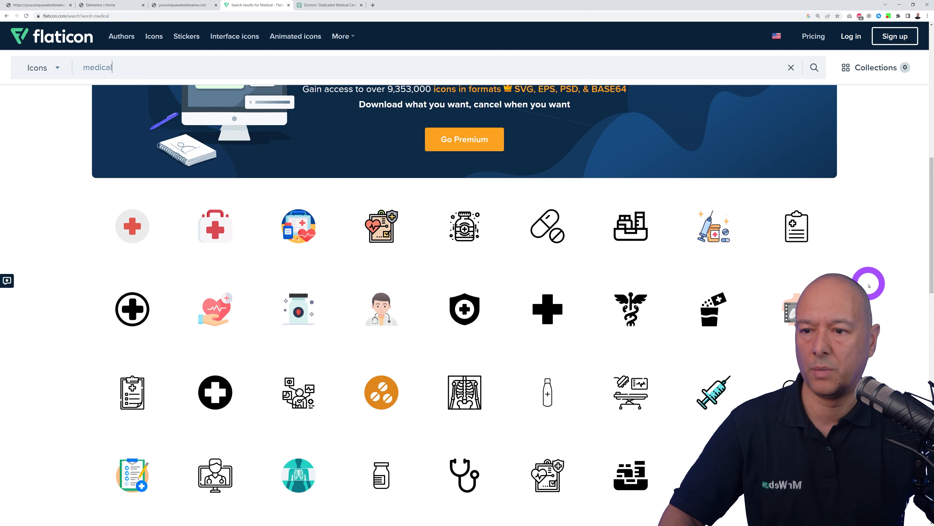
pyautogui.scroll(-5, 869, 285)
pyautogui.scroll(-2, 868, 286)
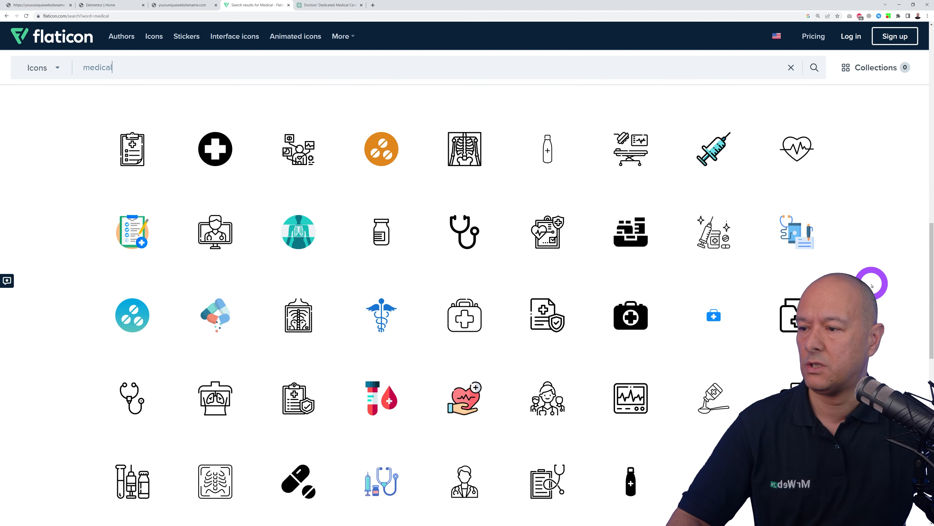
pyautogui.scroll(14, 872, 286)
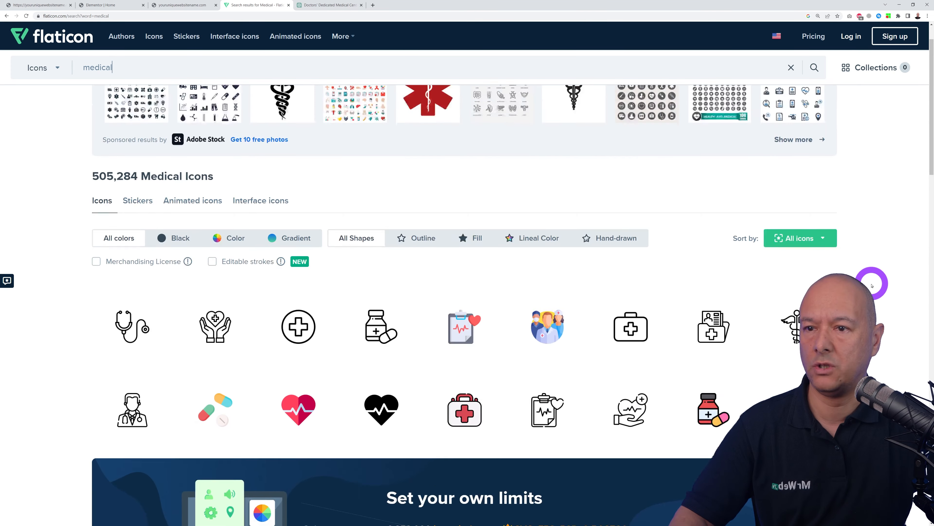
pyautogui.scroll(-5, 871, 286)
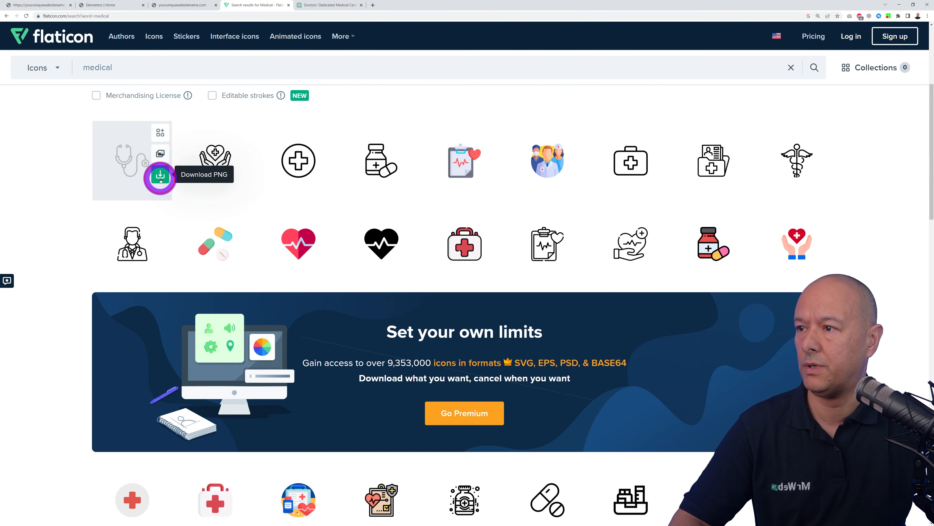
# - Download the stethoscope and hands-and-heart icons as free PNGs, then return to the Home editor
pyautogui.click(161, 181)
pyautogui.click(589, 251)
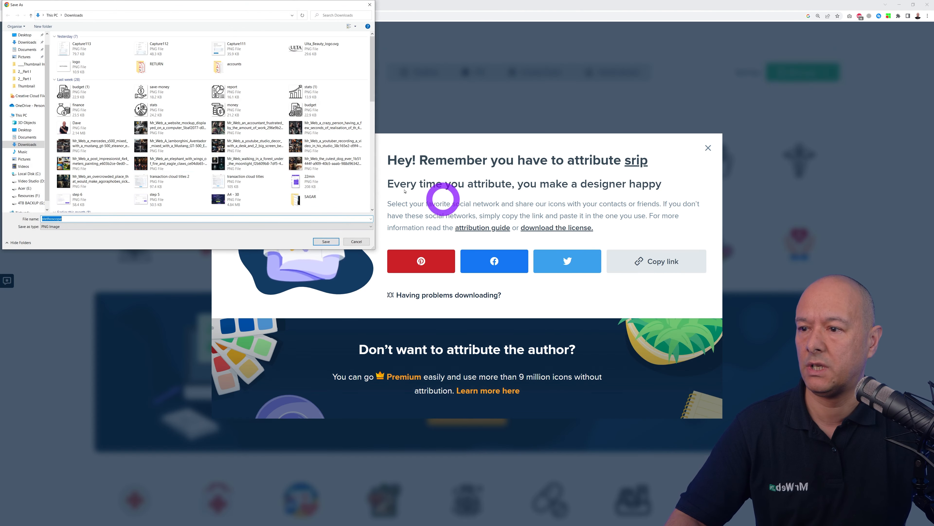
pyautogui.click(326, 241)
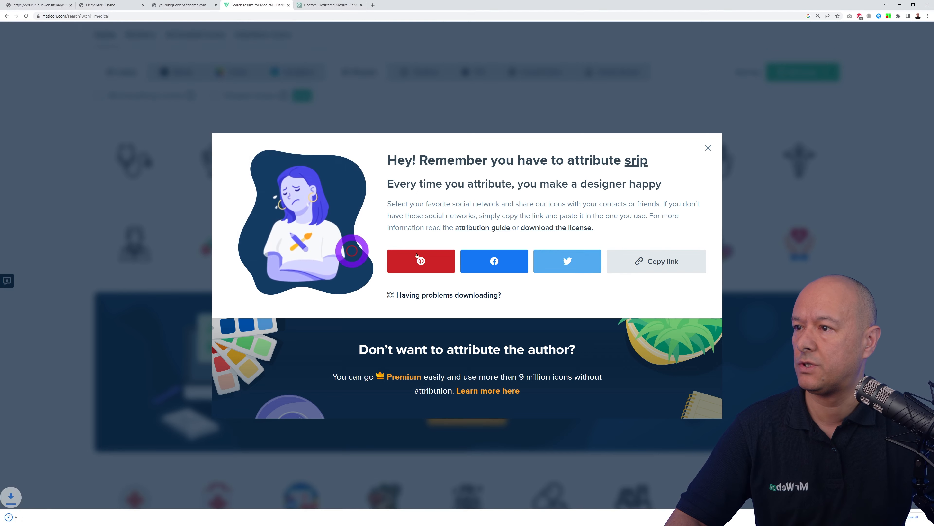
pyautogui.click(708, 148)
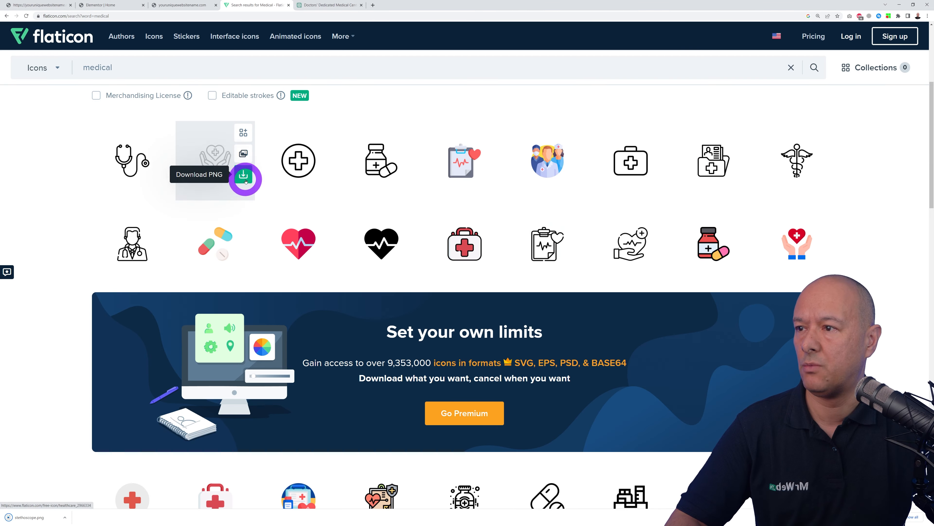
pyautogui.click(245, 178)
pyautogui.click(577, 265)
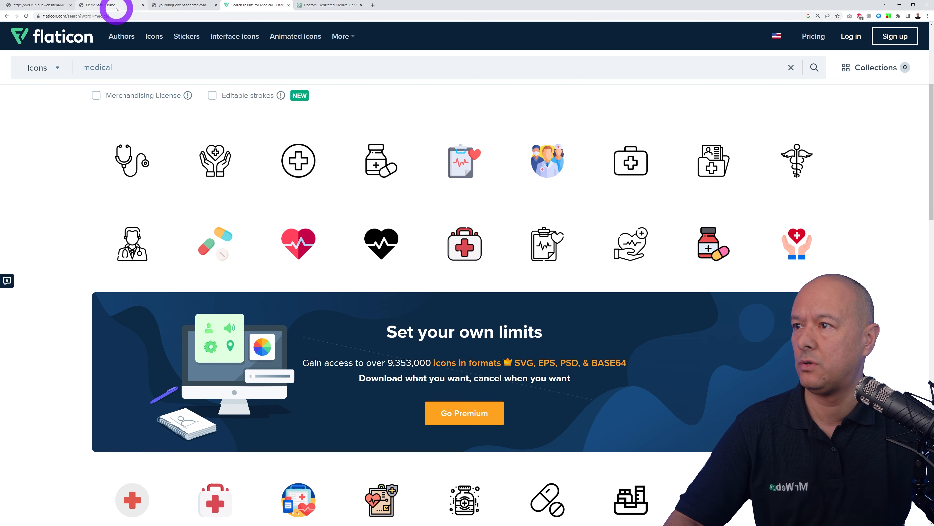
pyautogui.click(116, 9)
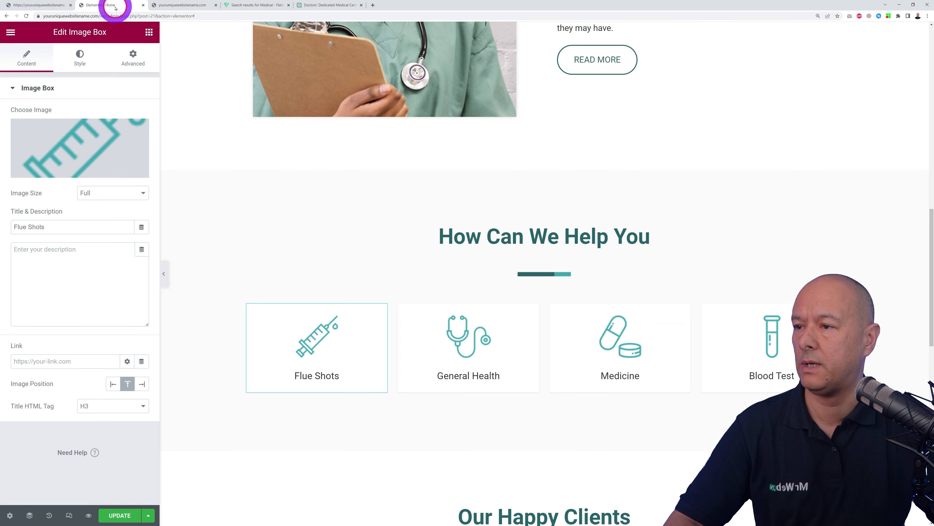
# - Upload all eight medical icon PNGs and insert the black stethoscope into the Flue Shots card
pyautogui.click(103, 156)
pyautogui.click(150, 73)
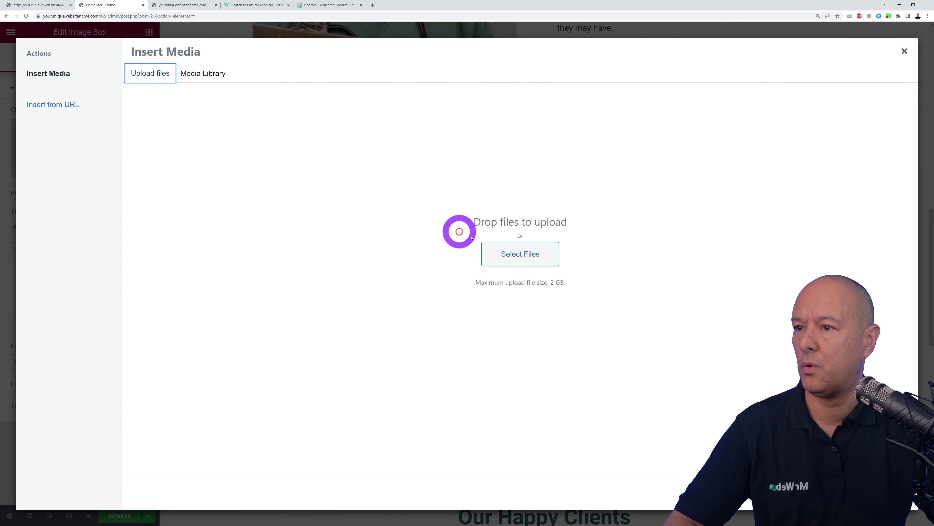
pyautogui.click(497, 252)
pyautogui.click(101, 50)
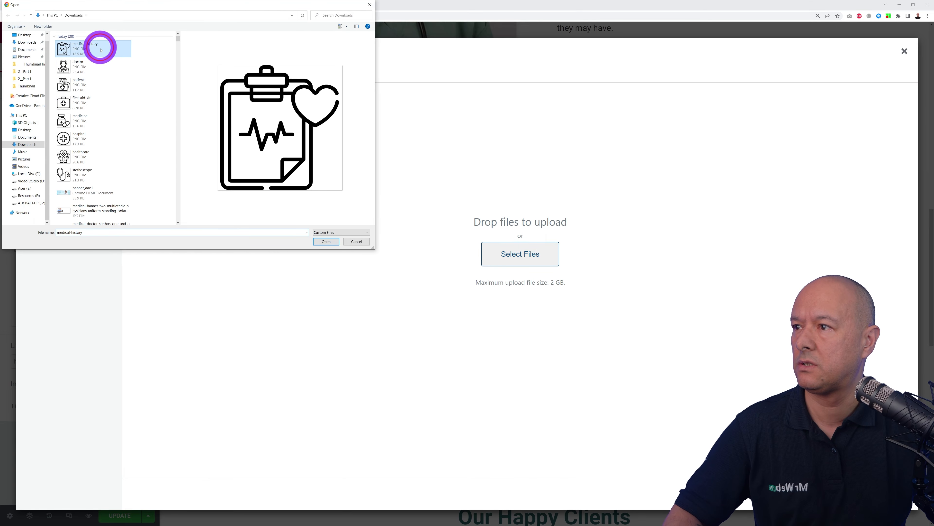
pyautogui.keyDown('shift'); pyautogui.click(97, 174); pyautogui.keyUp('shift')
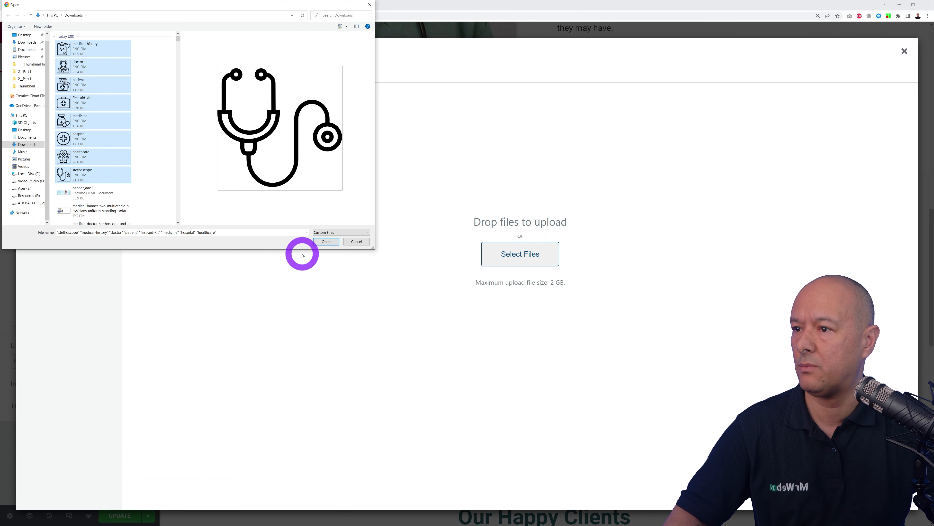
pyautogui.click(325, 241)
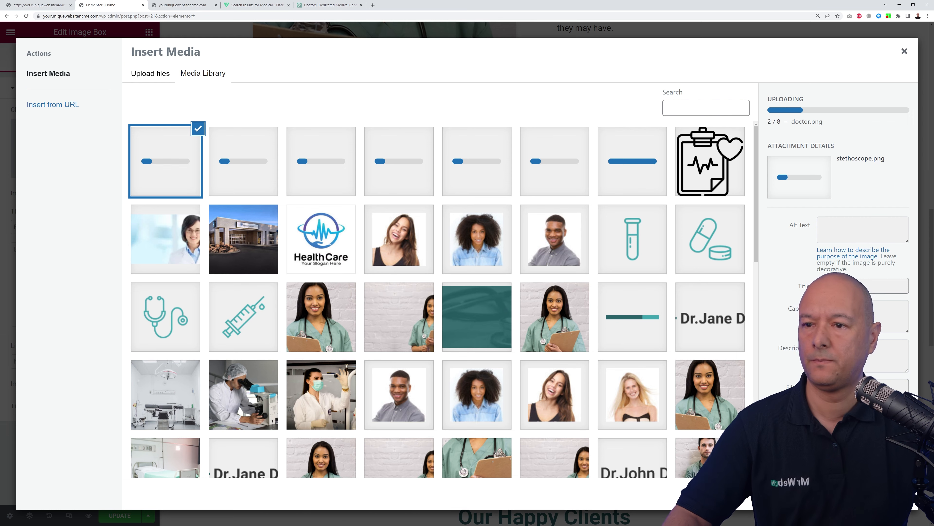
pyautogui.click(885, 493)
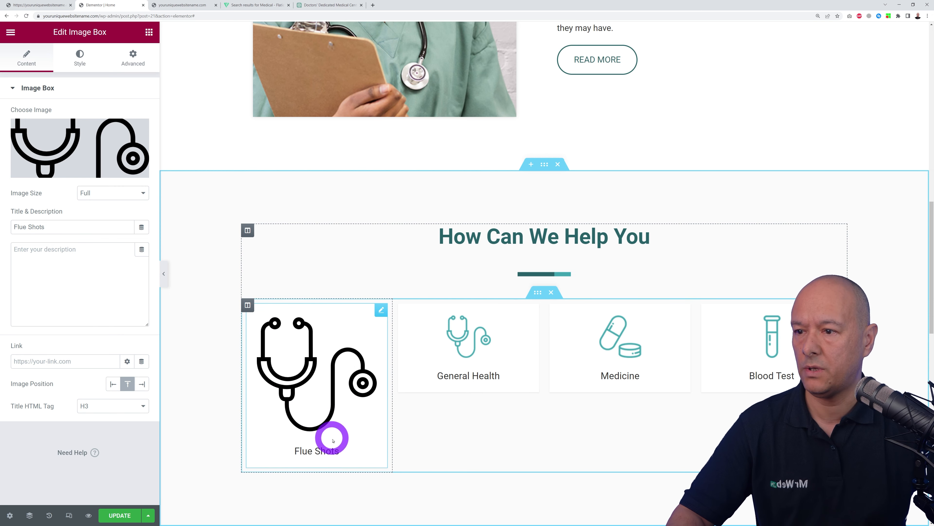
# - Size the stethoscope icon at custom 100 x 100 and apply custom sizing to the other cards' icons
pyautogui.click(133, 200)
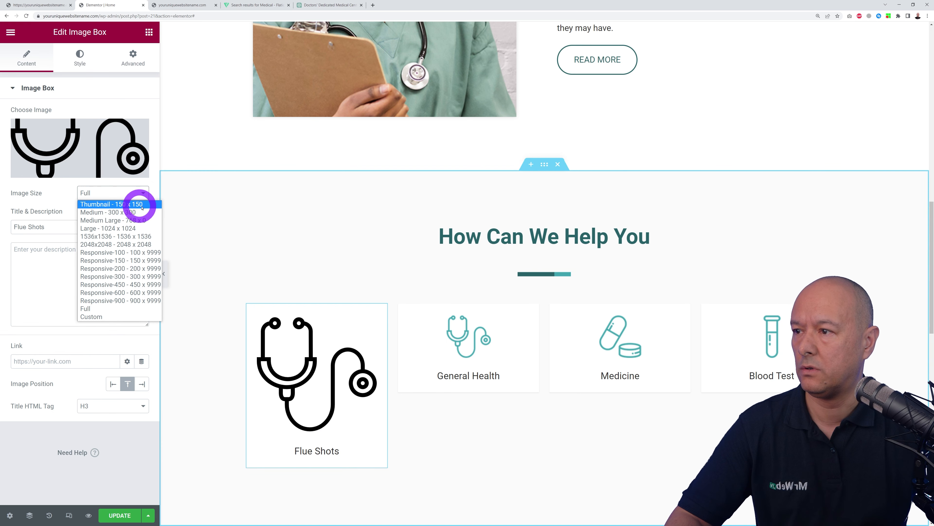
pyautogui.click(99, 204)
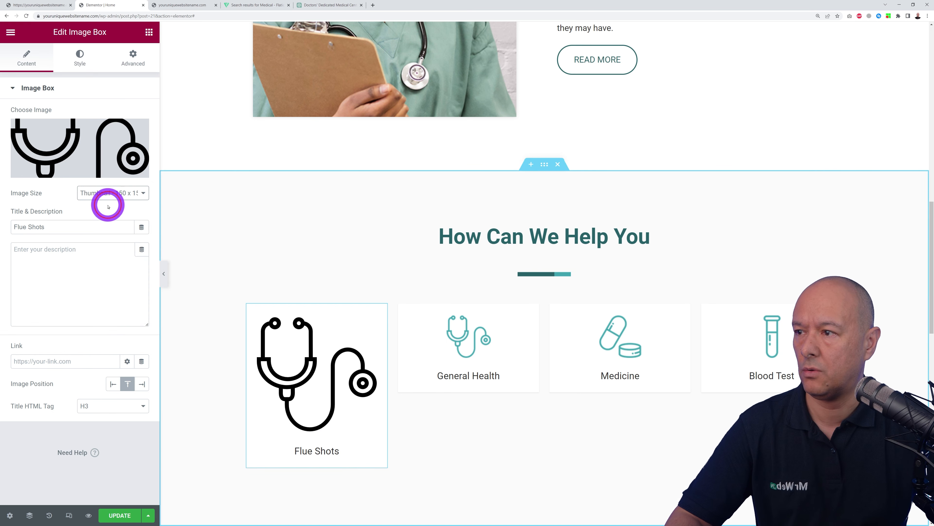
pyautogui.click(129, 199)
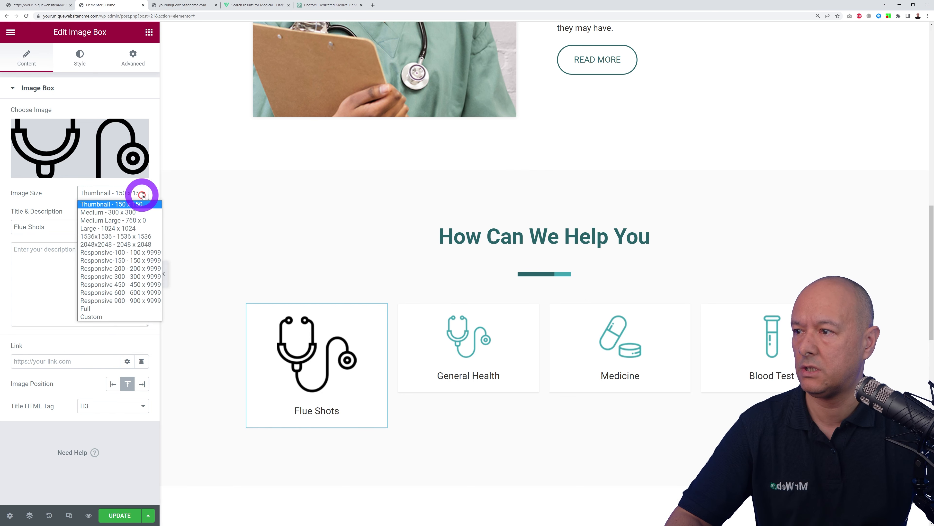
pyautogui.click(131, 316)
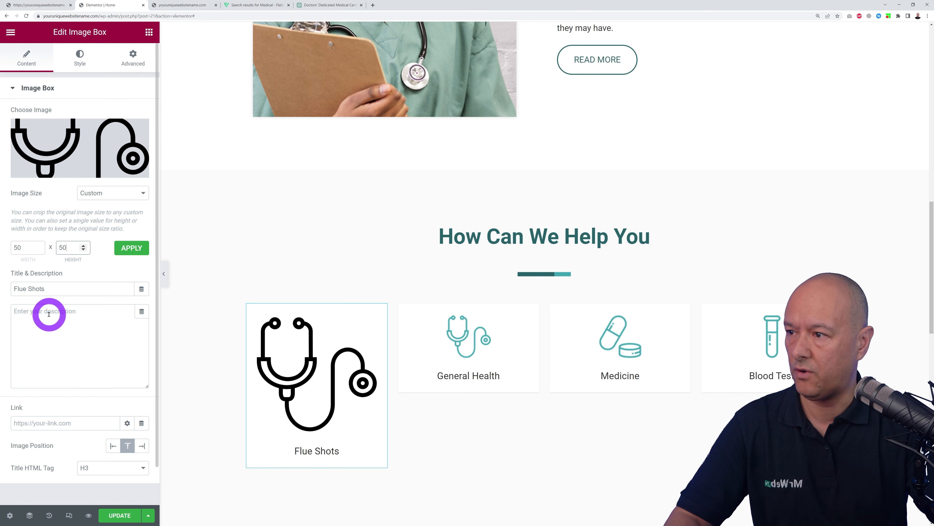
pyautogui.click(130, 252)
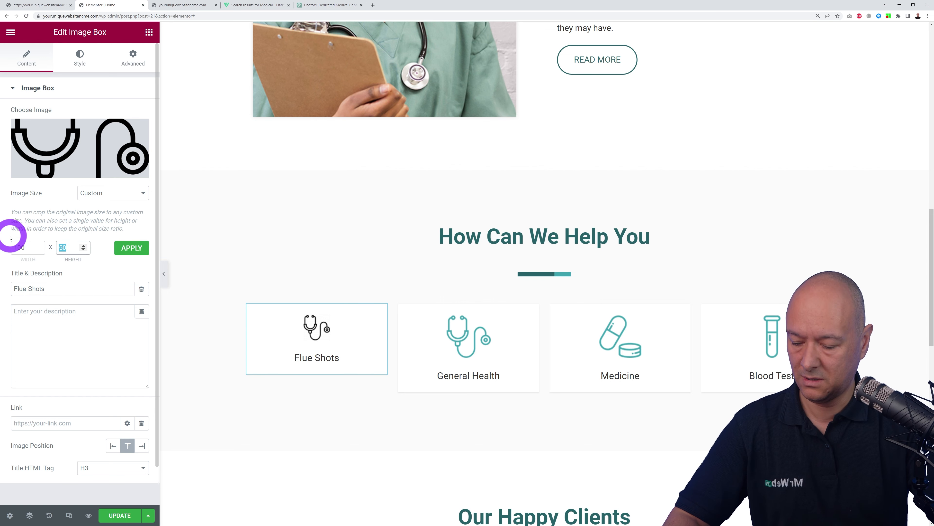
pyautogui.click(122, 250)
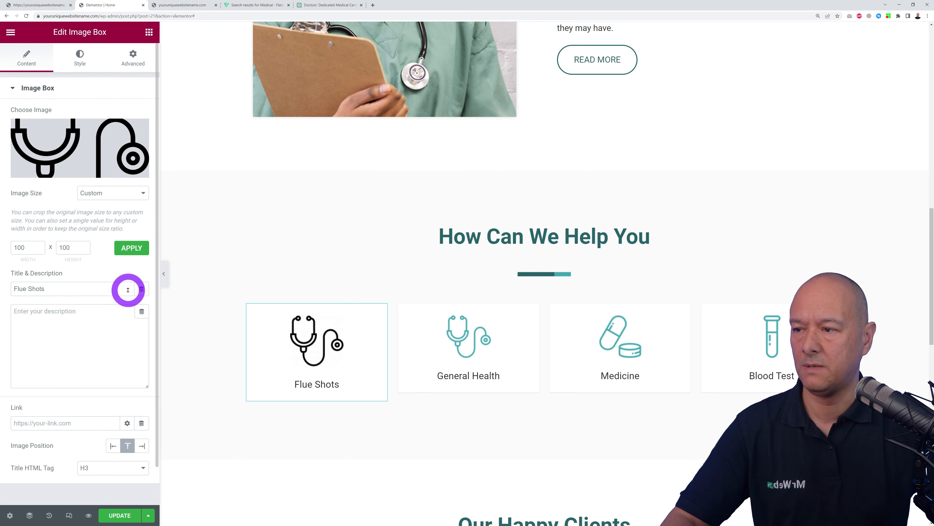
pyautogui.click(467, 334)
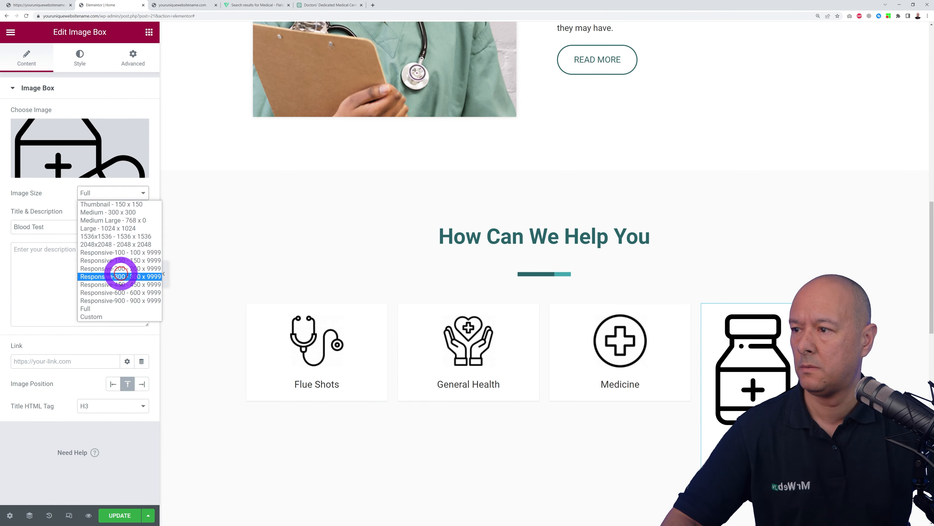
pyautogui.click(119, 273)
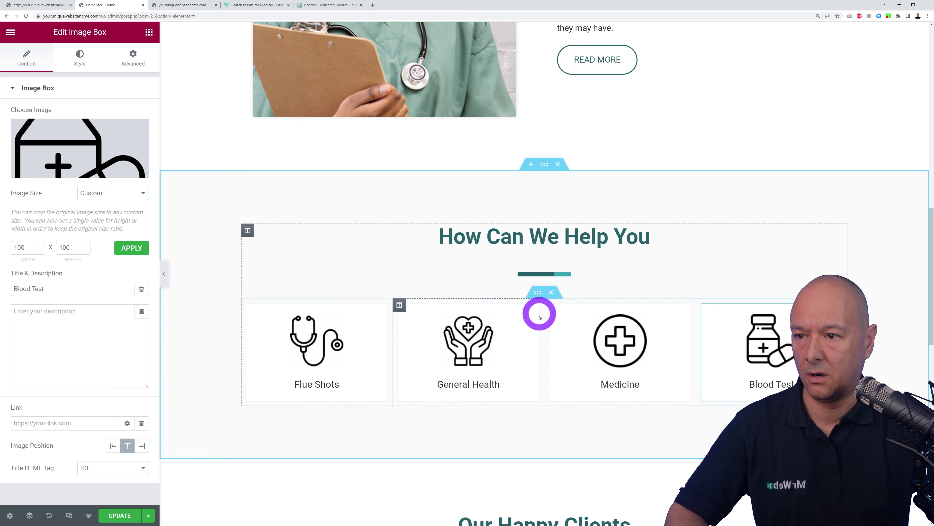
# - Duplicate the row of service cards and start editing the new row's cards
pyautogui.rightClick(538, 296)
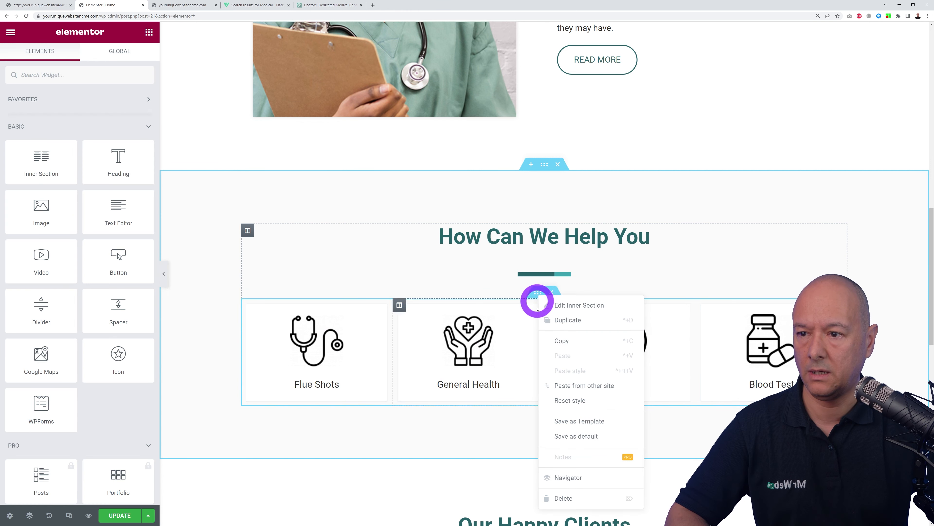
pyautogui.click(559, 320)
pyautogui.scroll(-3, 883, 381)
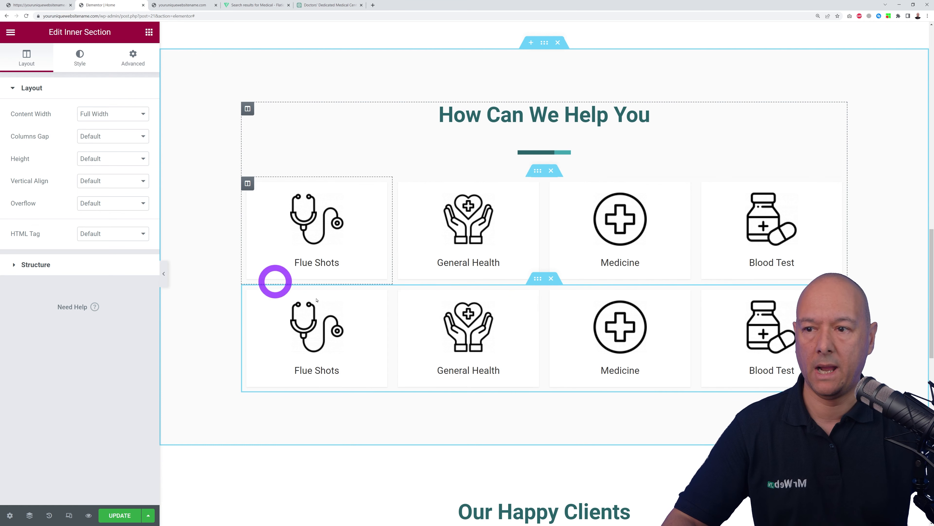
pyautogui.click(325, 335)
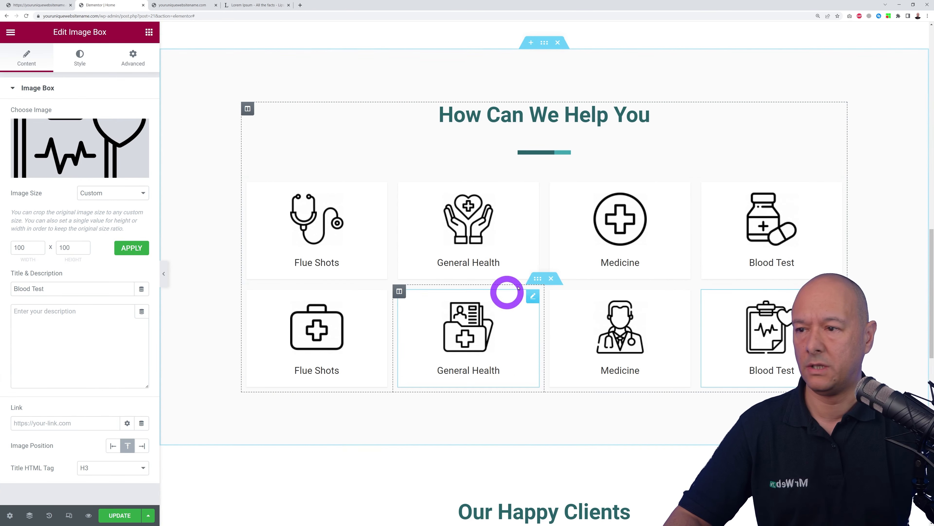
pyautogui.click(356, 245)
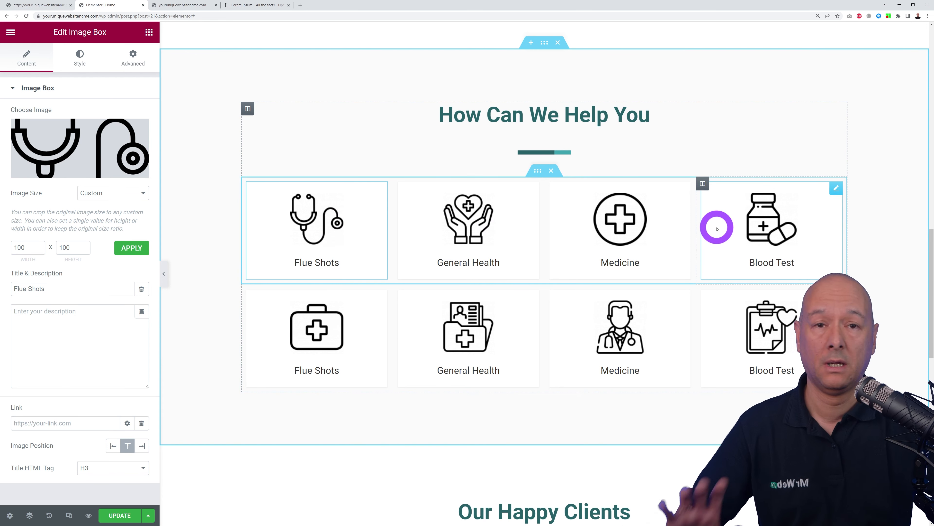
# - Undo the accidental deletion of the Blood Test column through History
pyautogui.rightClick(703, 186)
pyautogui.click(737, 374)
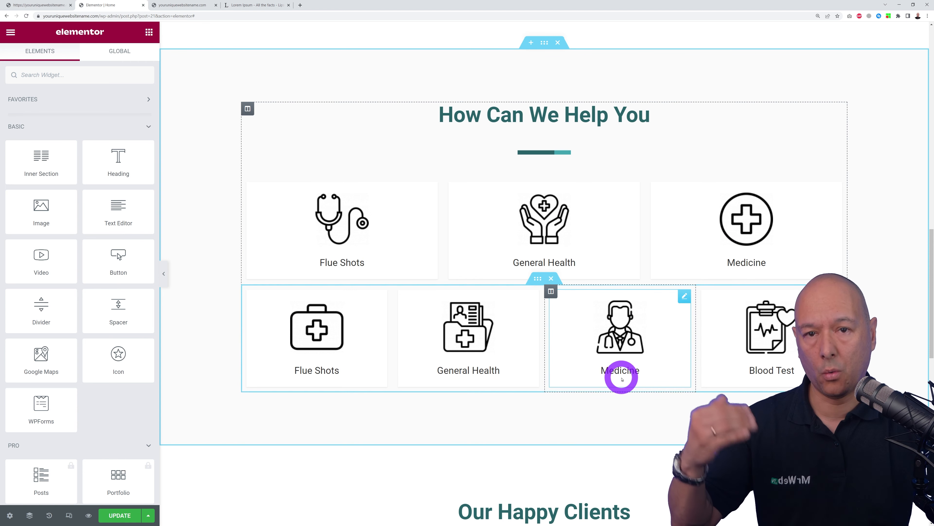
pyautogui.click(48, 515)
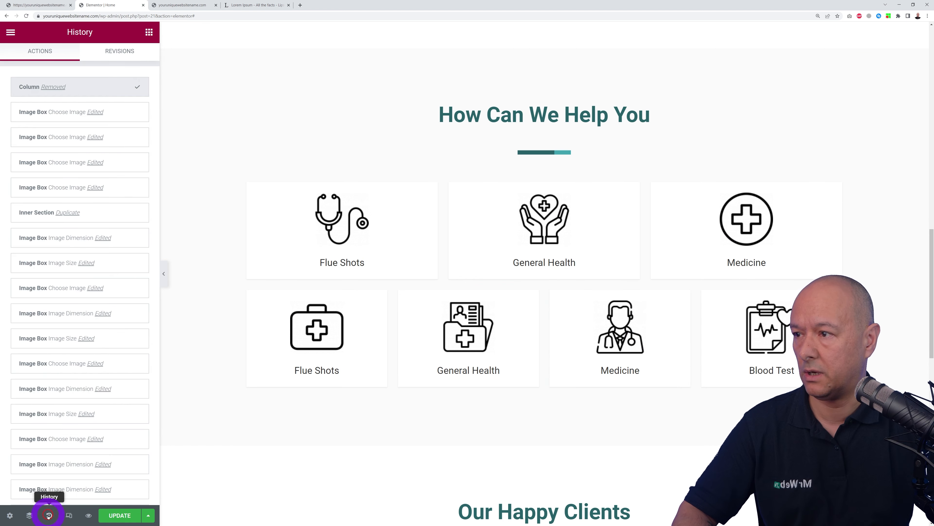
pyautogui.click(50, 115)
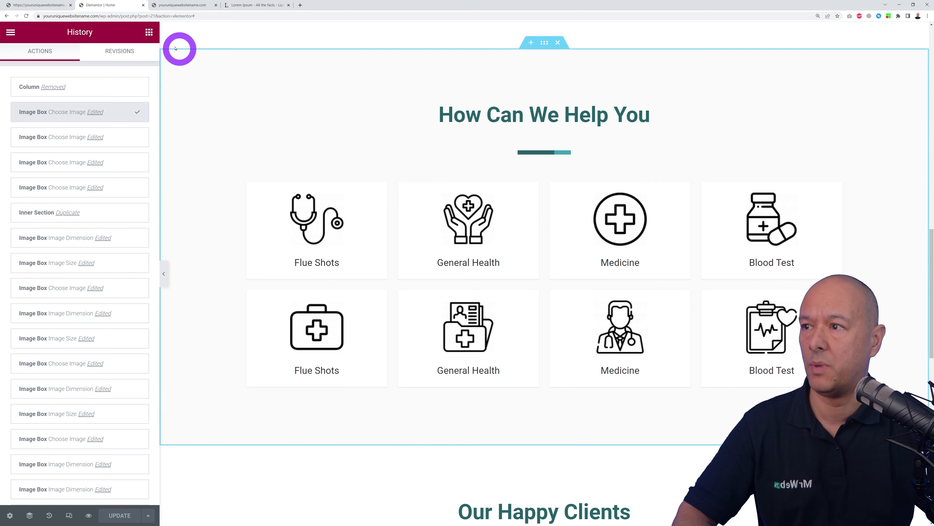
pyautogui.click(149, 32)
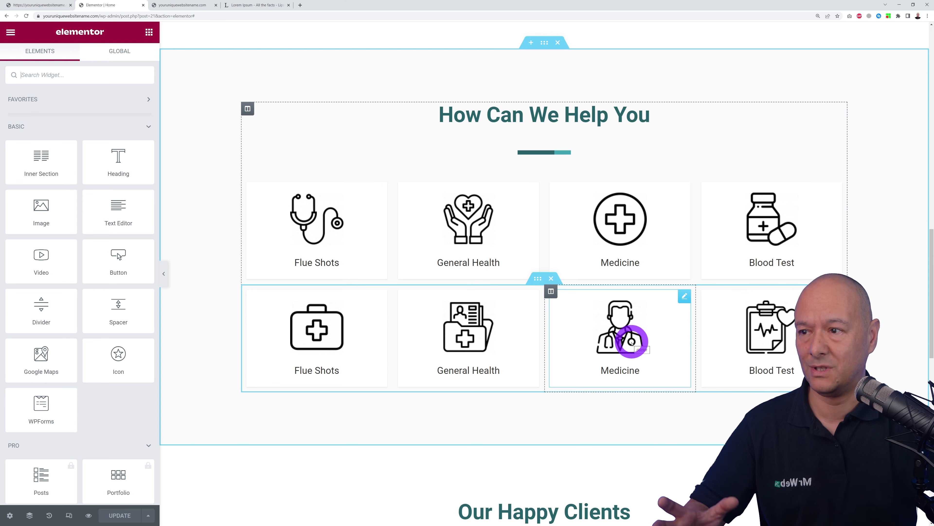
# - Retitle the first card 'Service One' and paste the Lorem ipsum paragraph as its description
pyautogui.click(369, 249)
pyautogui.moveTo(64, 291); pyautogui.dragTo(7, 289)
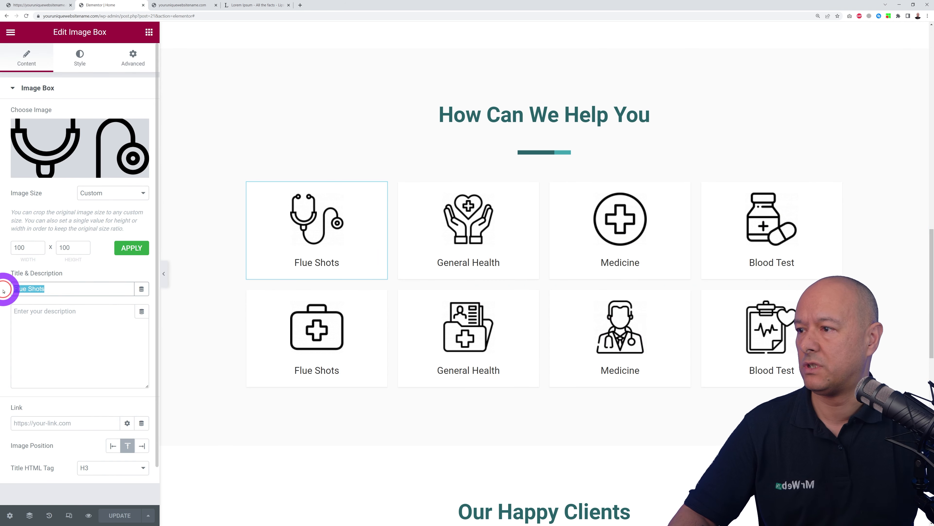
pyautogui.write('Service One')
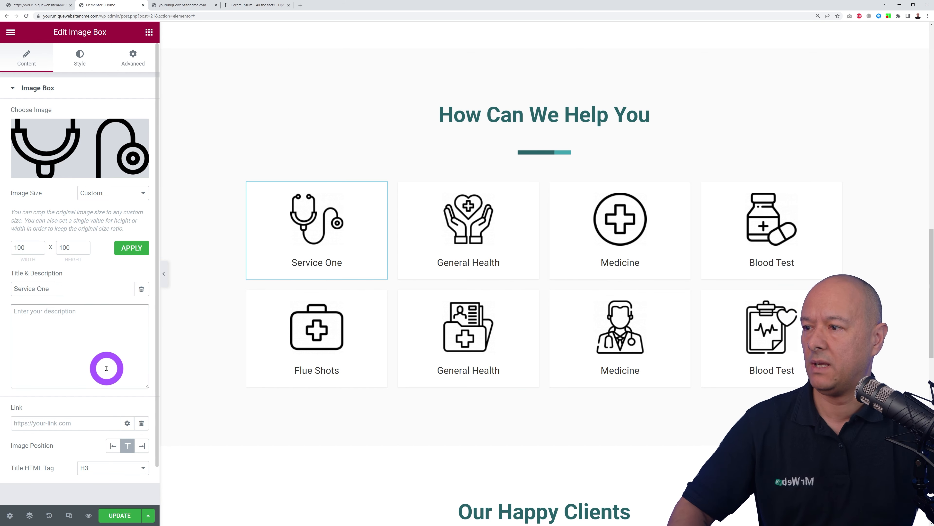
pyautogui.click(125, 332)
pyautogui.click(271, 5)
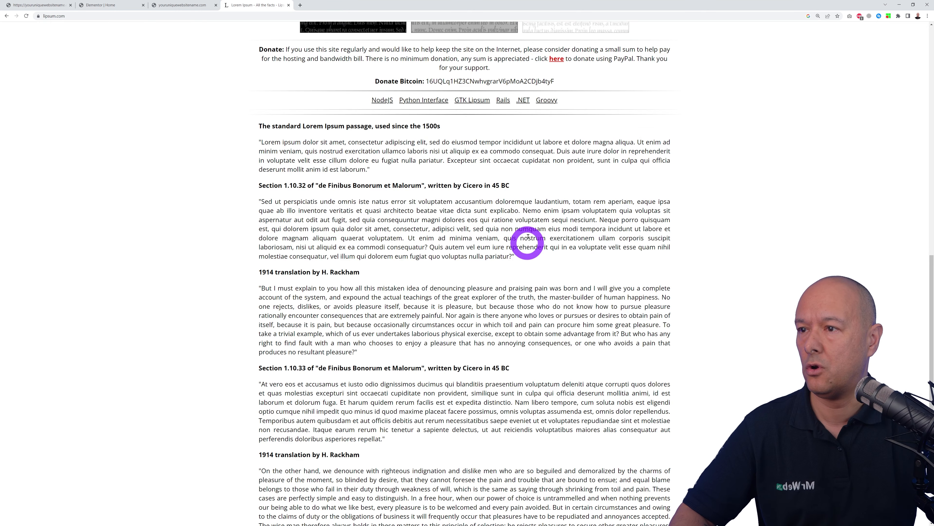
pyautogui.moveTo(262, 143); pyautogui.dragTo(521, 151)
pyautogui.hotkey('ctrl', 'c')
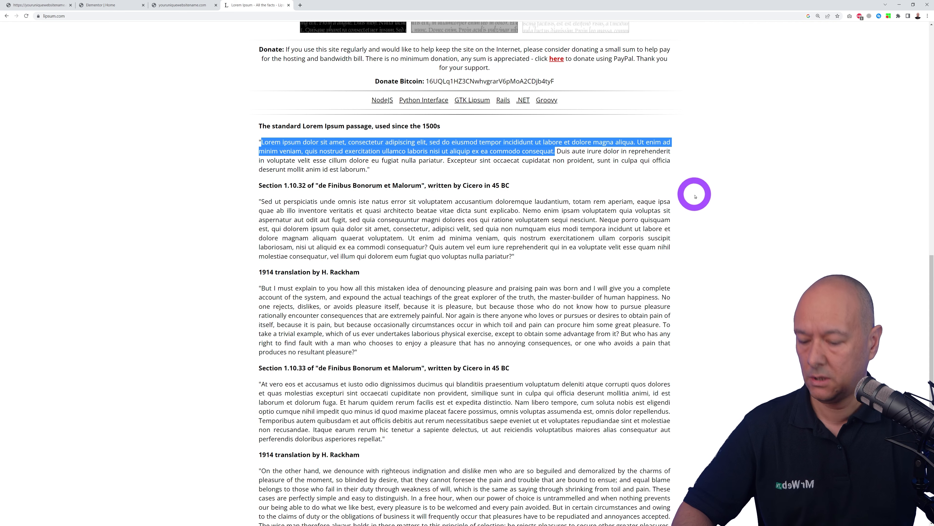
pyautogui.click(116, 6)
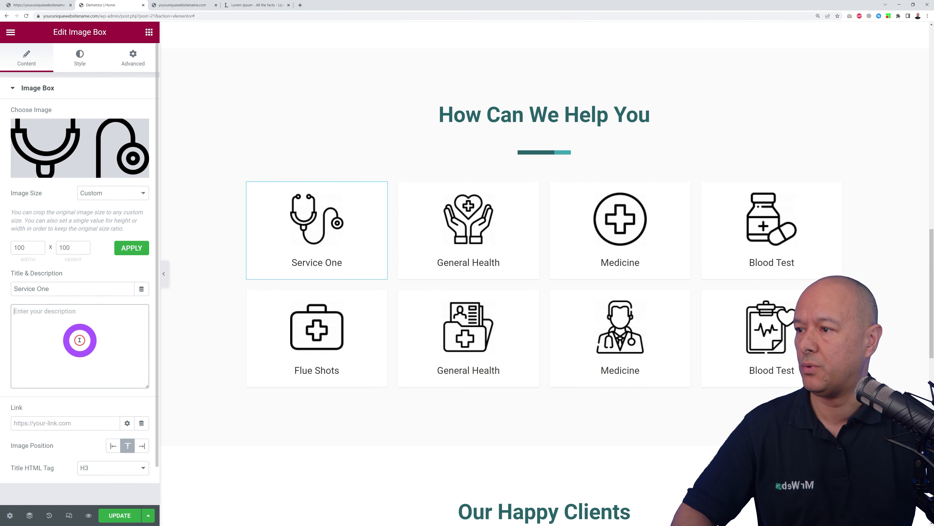
pyautogui.hotkey('ctrl', 'v')
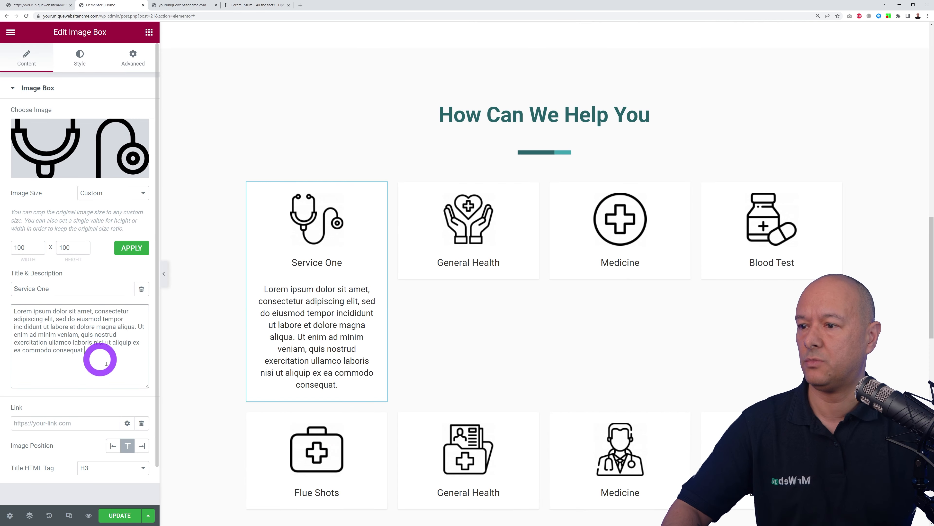
# - Paste the Lorem ipsum paragraph into the General Health, Medicine and Blood Test descriptions
pyautogui.click(455, 250)
pyautogui.hotkey('ctrl', 'v')
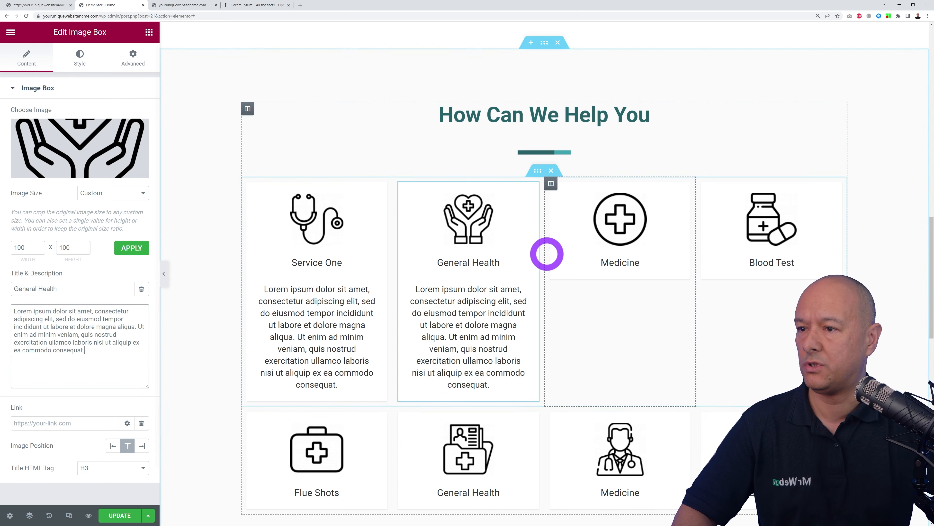
pyautogui.click(558, 256)
pyautogui.click(58, 340)
pyautogui.hotkey('ctrl', 'v')
pyautogui.click(730, 264)
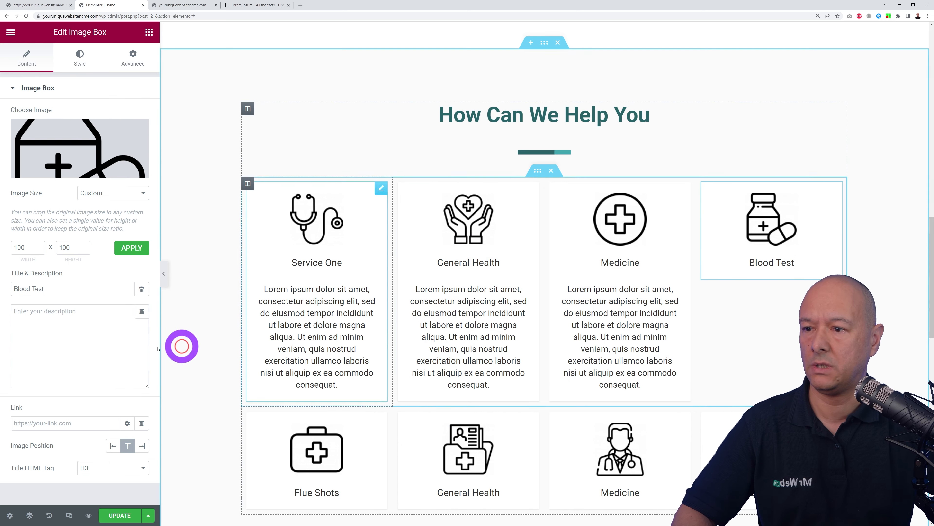
pyautogui.click(100, 340)
pyautogui.hotkey('ctrl', 'v')
# - Paste the Lorem ipsum paragraph into the second-row Flue Shots and General Health descriptions
pyautogui.scroll(-5, 607, 319)
pyautogui.click(341, 298)
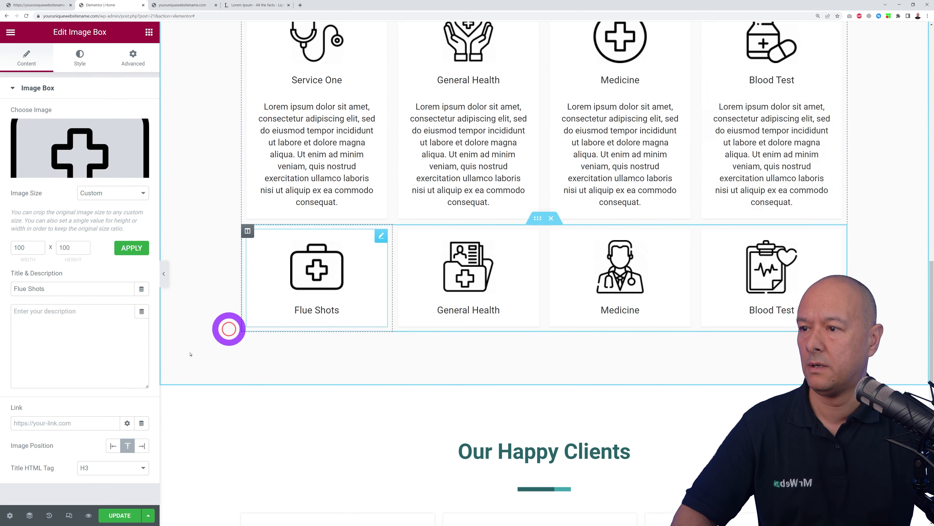
pyautogui.click(110, 353)
pyautogui.hotkey('ctrl', 'v')
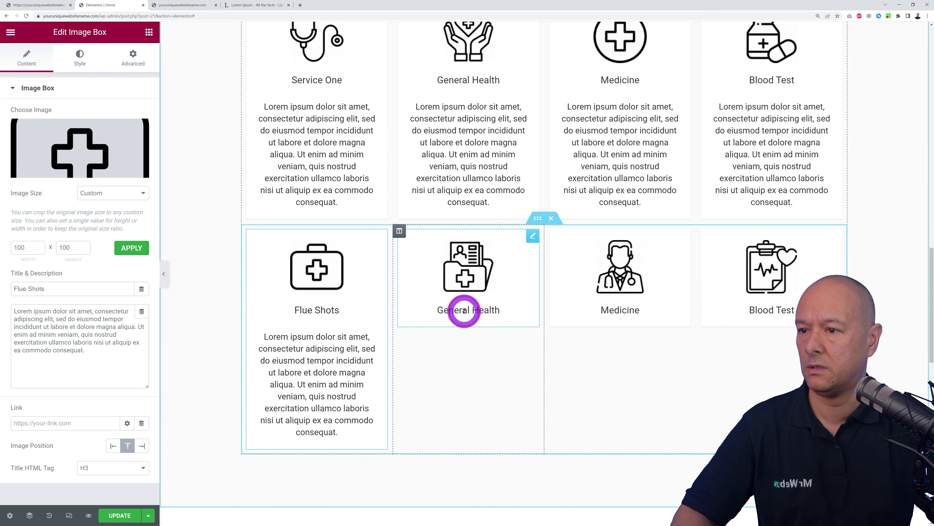
pyautogui.click(463, 311)
pyautogui.click(115, 333)
pyautogui.hotkey('ctrl', 'v')
pyautogui.moveTo(452, 305); pyautogui.dragTo(605, 301)
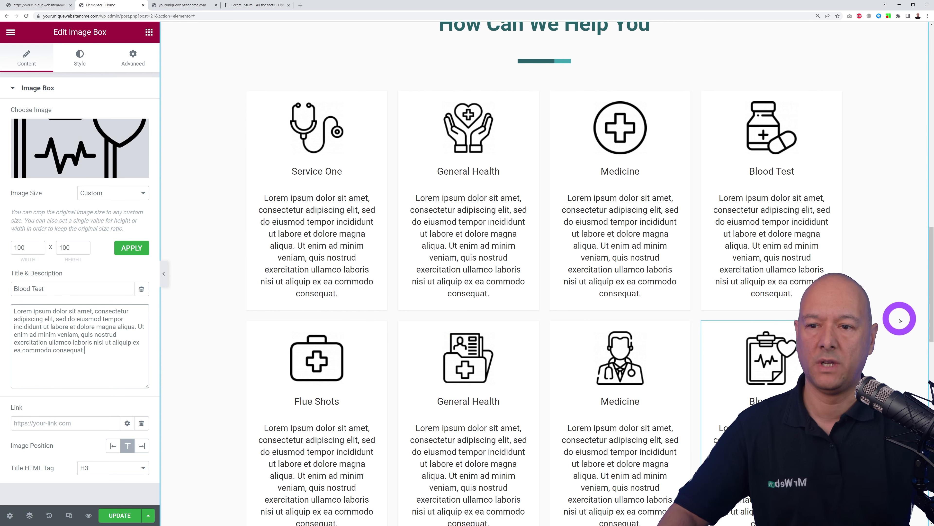
pyautogui.scroll(-2, 884, 321)
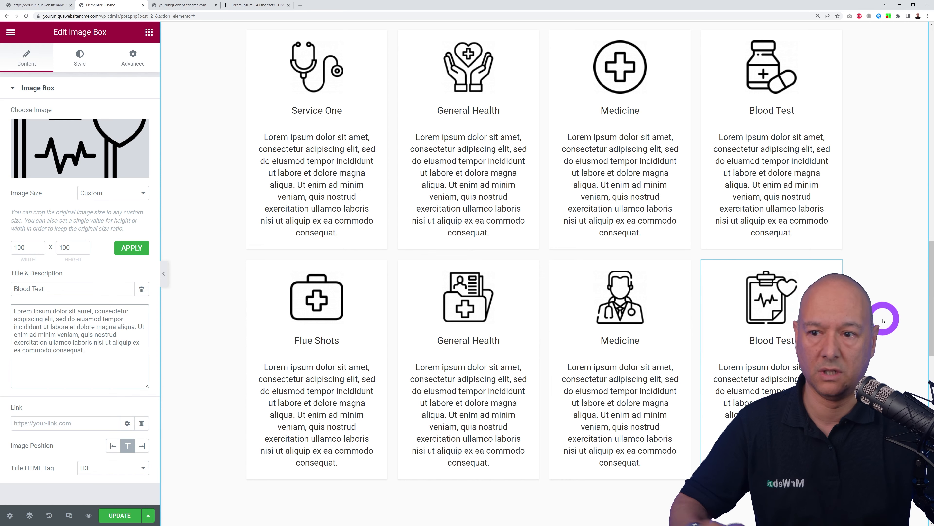
pyautogui.scroll(1, 884, 321)
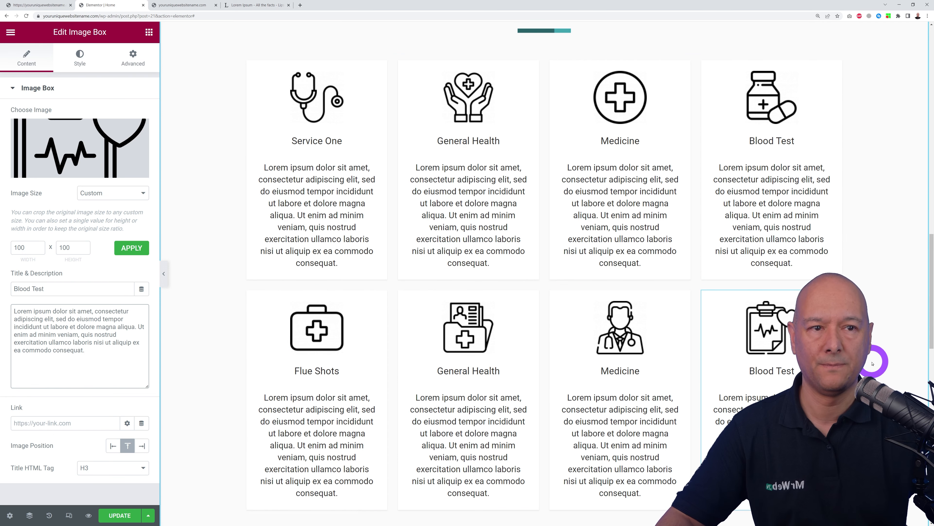
pyautogui.scroll(1, 604, 362)
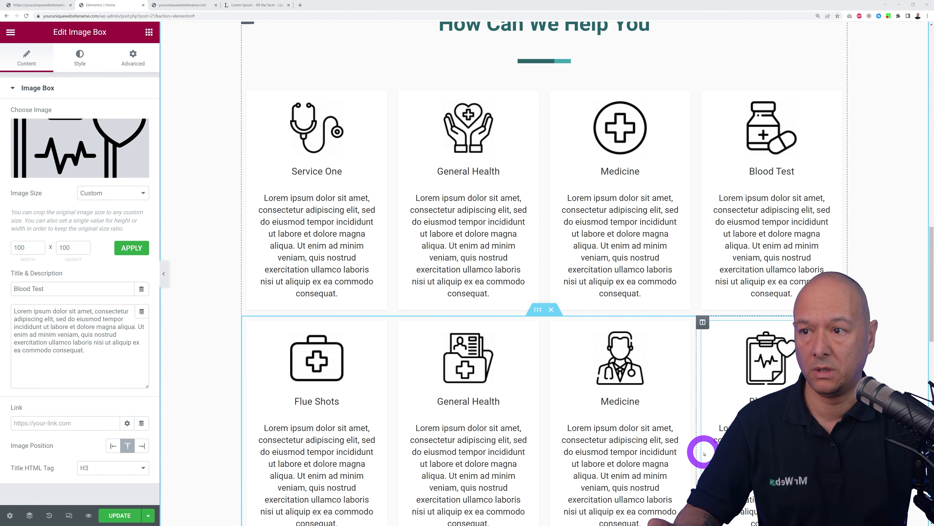
pyautogui.scroll(15, 727, 427)
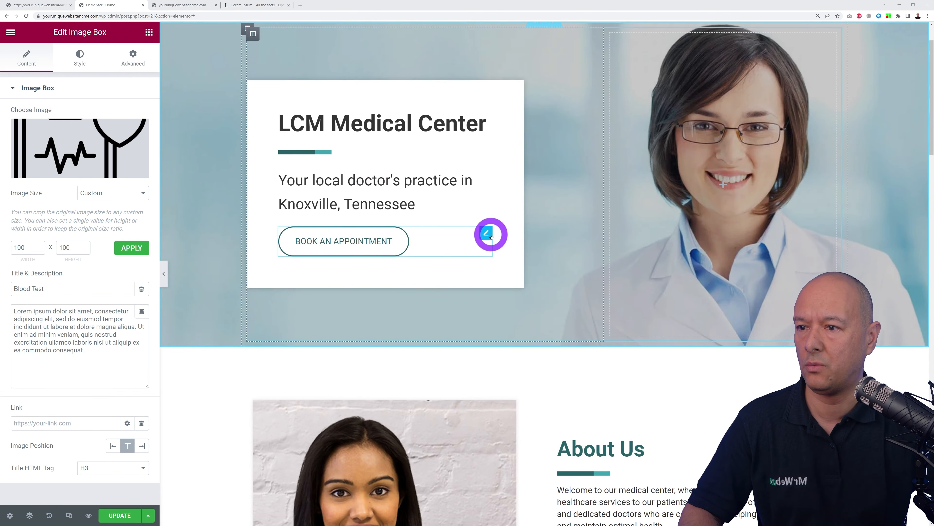
# - Copy the Book an Appointment button and paste it below the second services row
pyautogui.rightClick(487, 232)
pyautogui.click(517, 279)
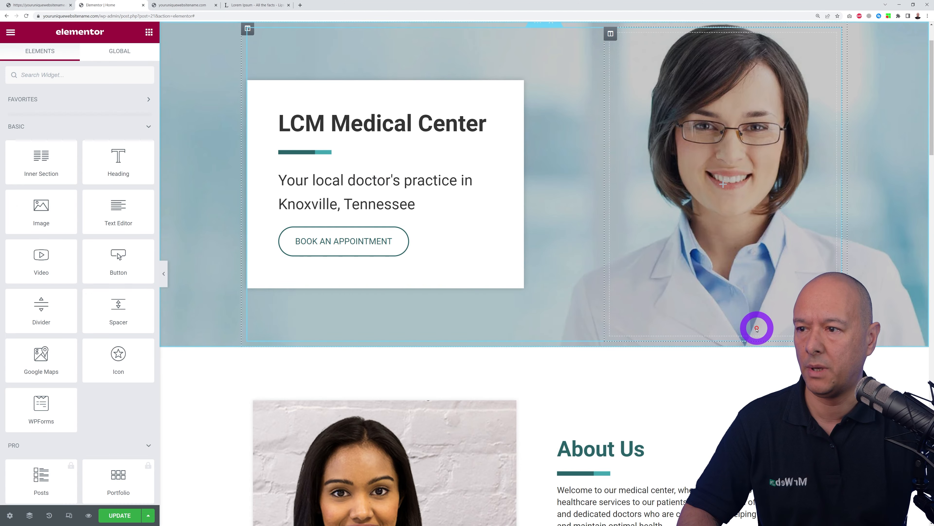
pyautogui.scroll(-9, 755, 327)
pyautogui.scroll(-12, 755, 328)
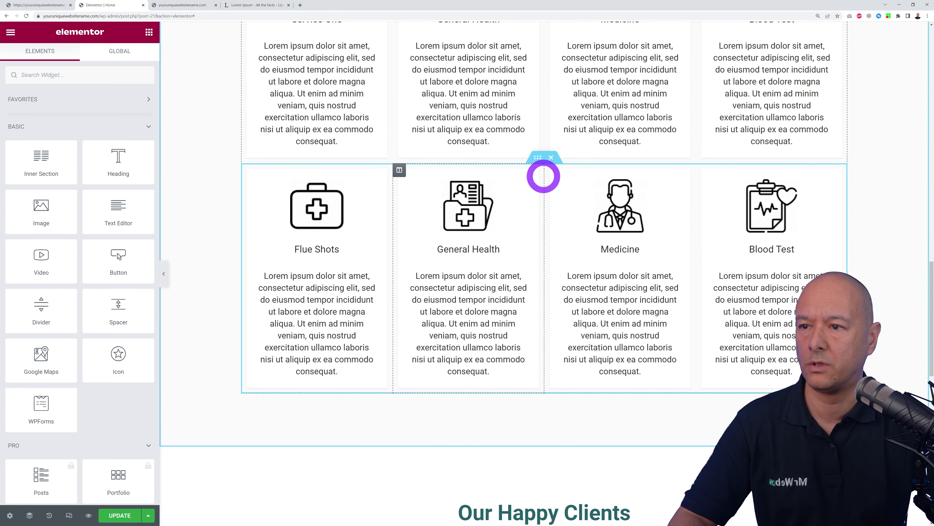
pyautogui.rightClick(538, 158)
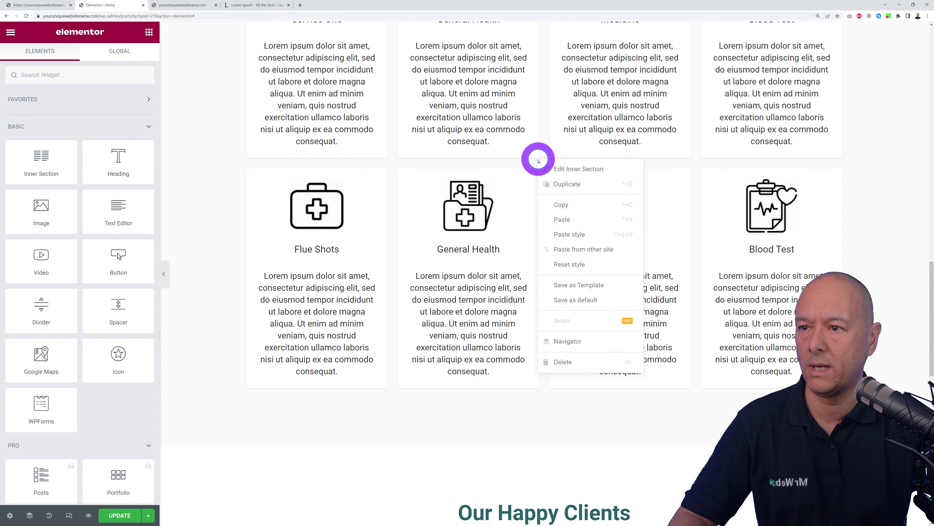
pyautogui.click(575, 217)
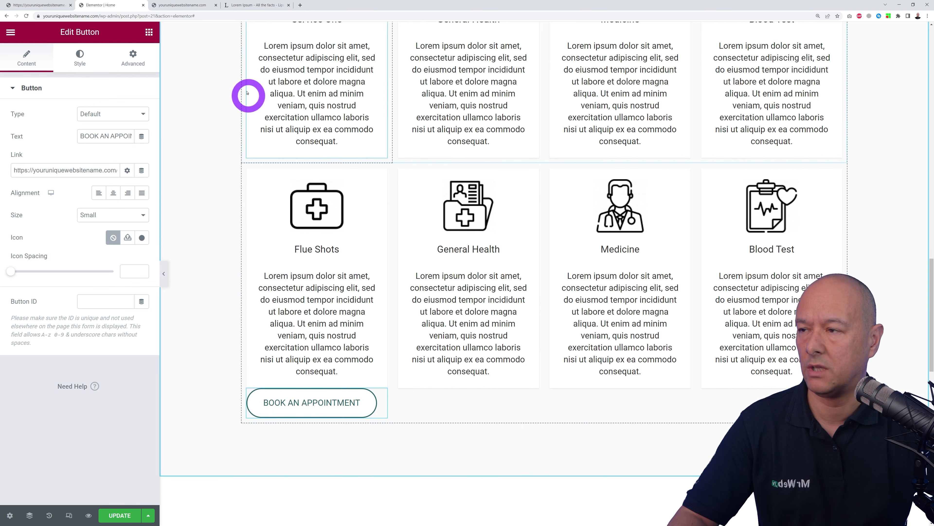
# - Add a three-column inner section and move the button into its middle column
pyautogui.click(149, 34)
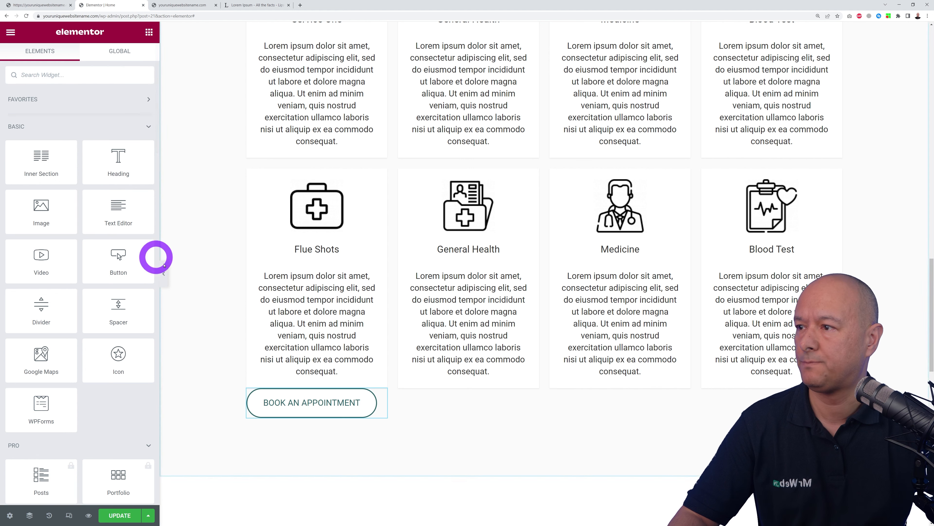
pyautogui.moveTo(57, 165); pyautogui.dragTo(500, 422)
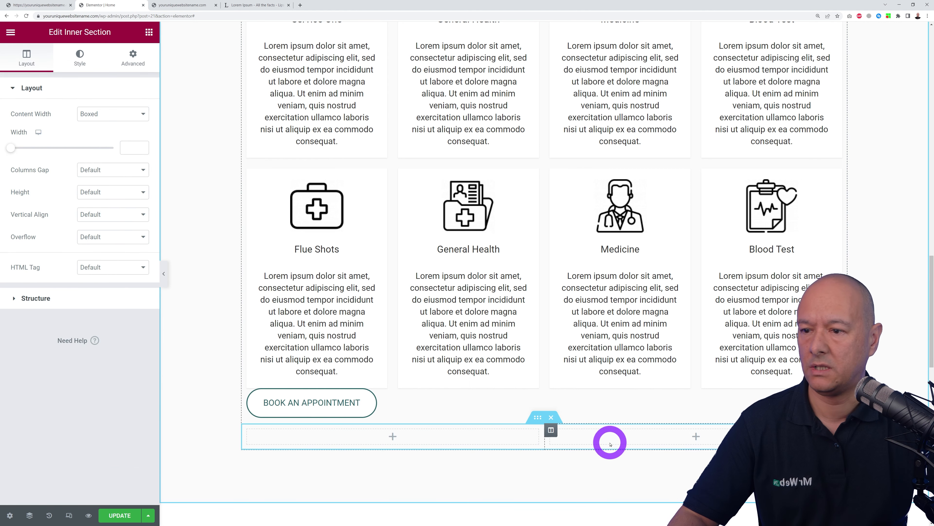
pyautogui.rightClick(551, 433)
pyautogui.click(599, 354)
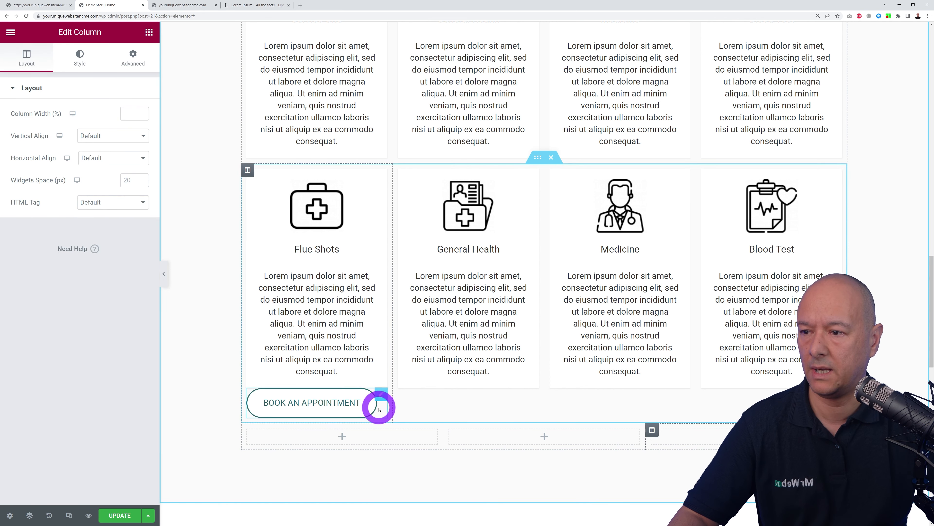
pyautogui.moveTo(381, 396); pyautogui.dragTo(539, 436)
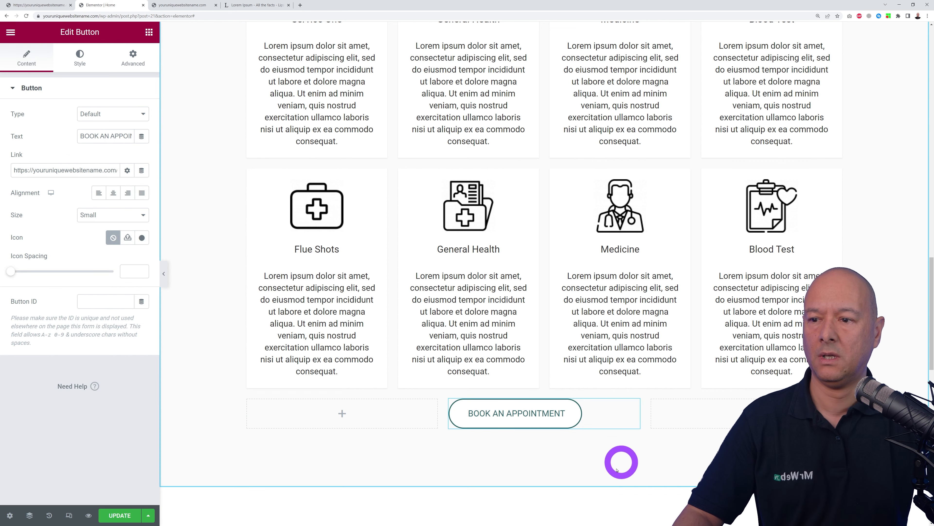
pyautogui.click(634, 406)
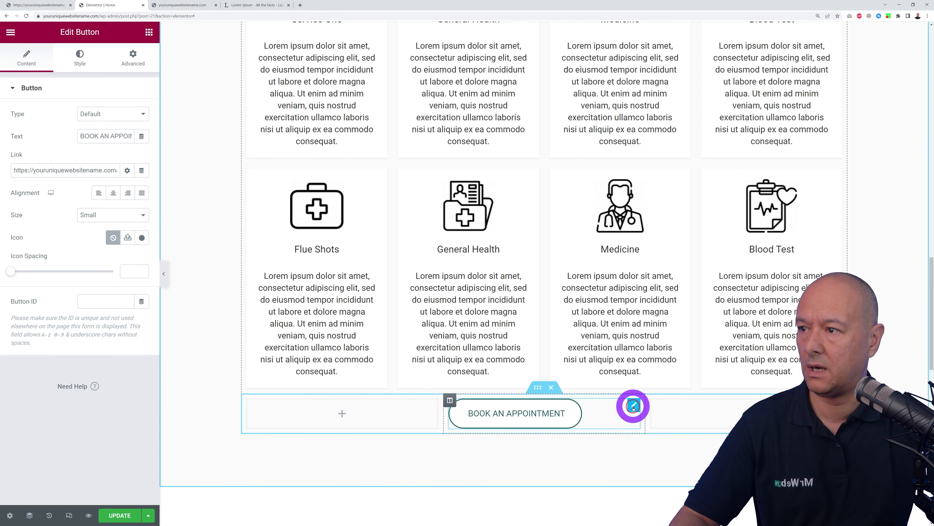
# - Centre the button and unlink the inner section's margin and padding sides
pyautogui.click(113, 194)
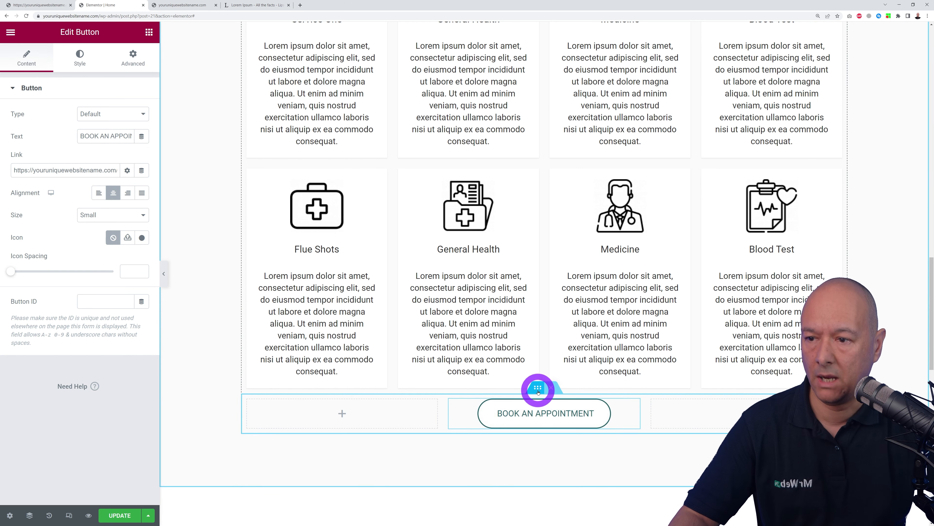
pyautogui.click(538, 390)
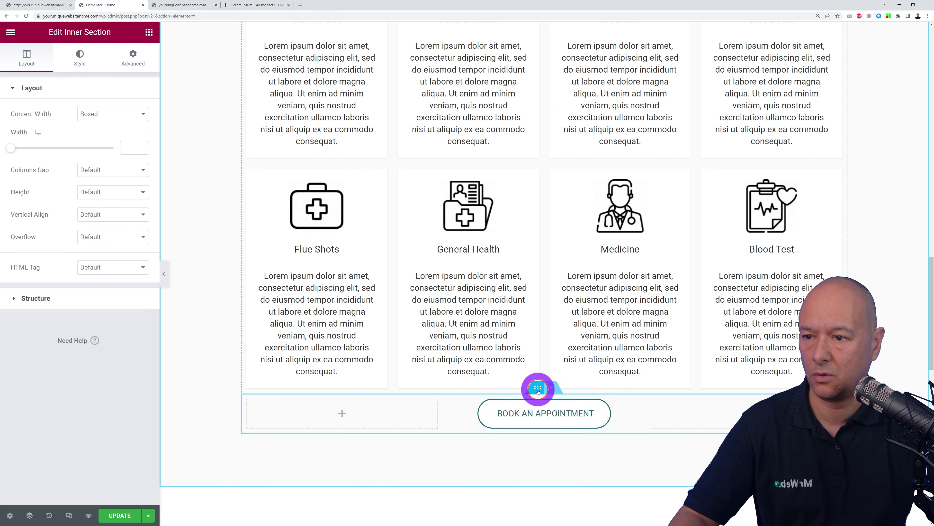
pyautogui.click(139, 65)
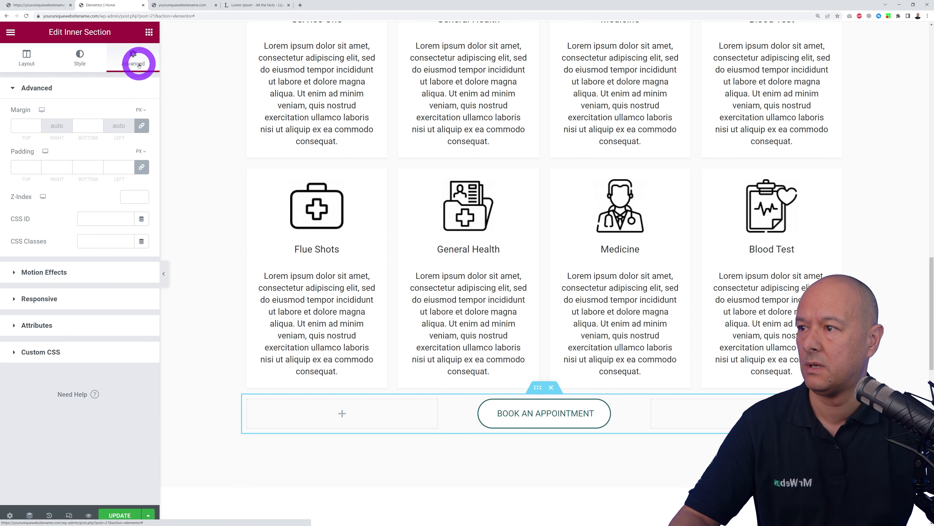
pyautogui.click(142, 167)
pyautogui.click(142, 125)
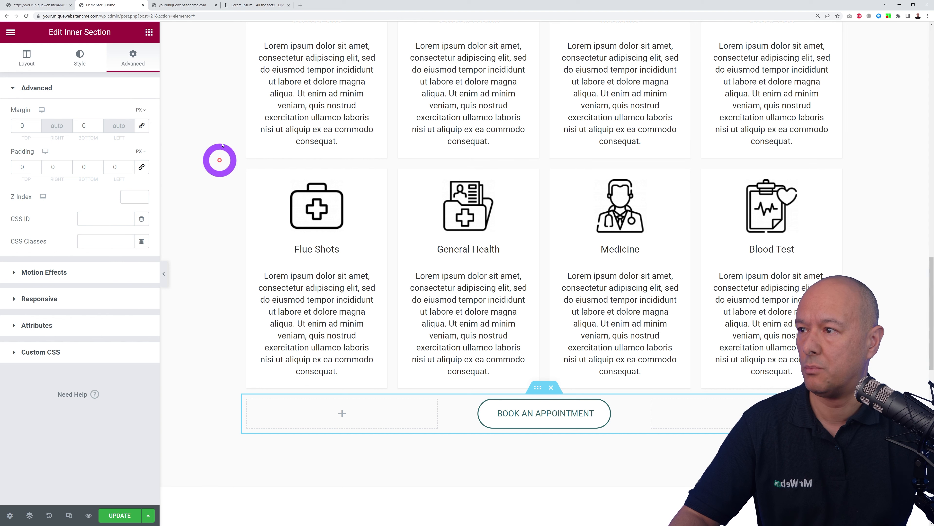
# - Set the section's top margin to 50 and bottom margin to 0, then save the page
pyautogui.click(30, 125)
pyautogui.click(40, 194)
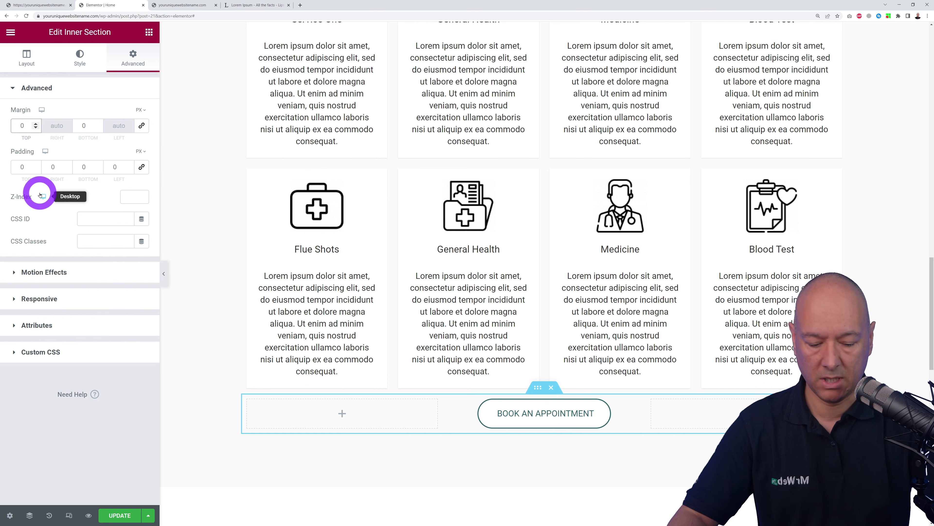
pyautogui.write('5')
pyautogui.click(85, 126)
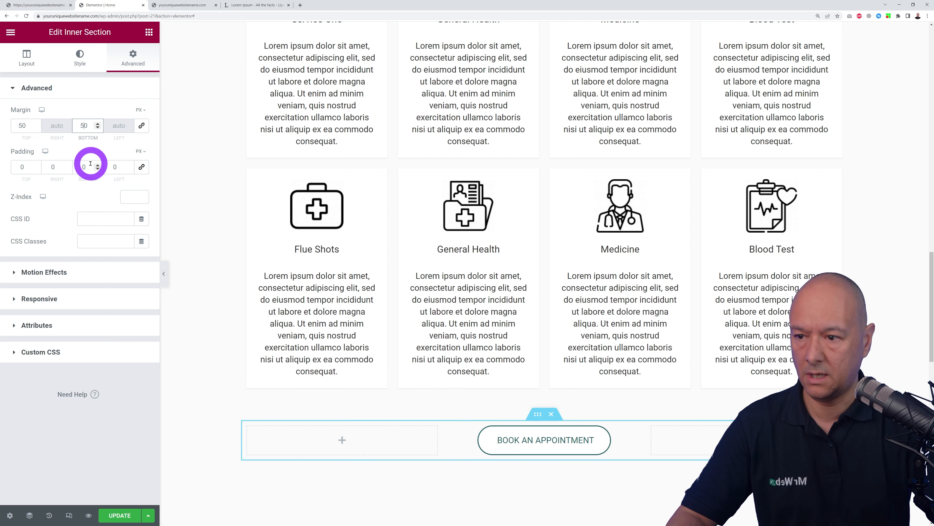
pyautogui.scroll(-3, 415, 286)
pyautogui.scroll(1, 324, 515)
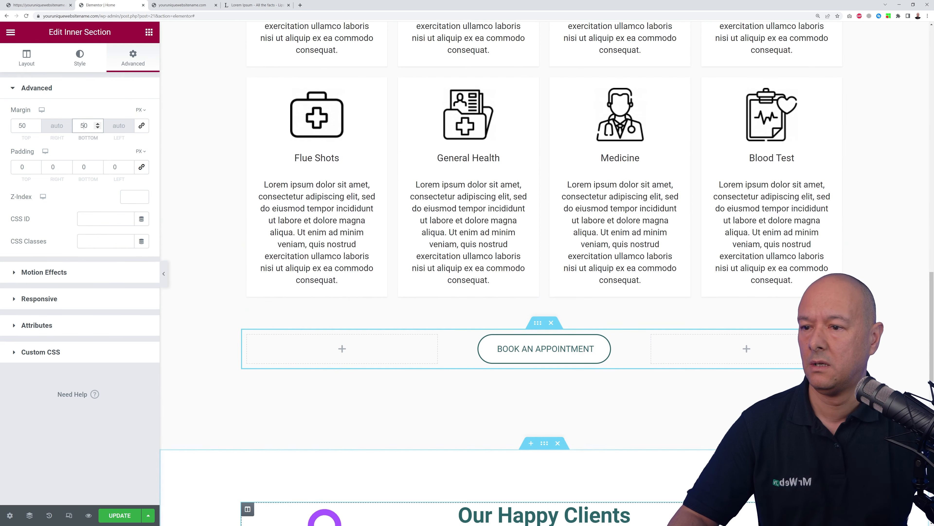
pyautogui.moveTo(85, 125); pyautogui.dragTo(54, 159)
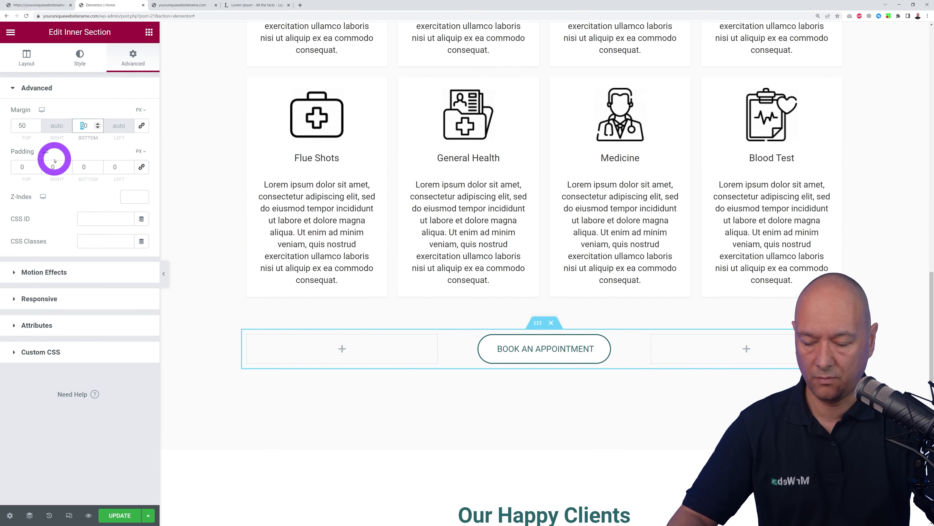
pyautogui.press('BackSpace')
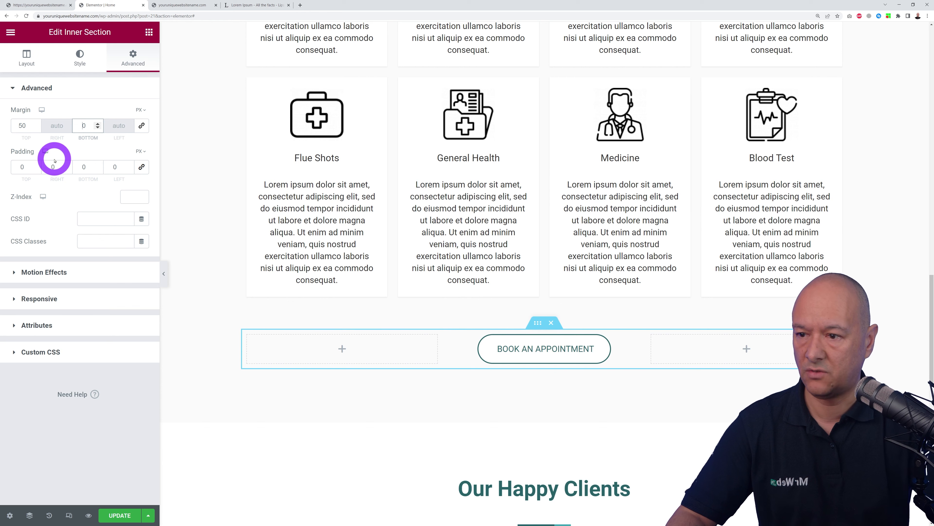
pyautogui.click(125, 517)
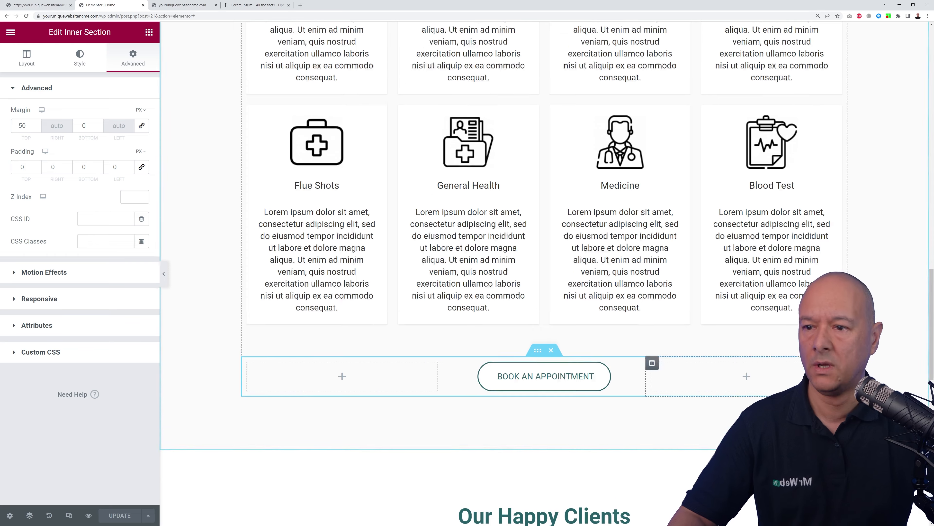
pyautogui.scroll(5, 642, 410)
pyautogui.scroll(-5, 400, 265)
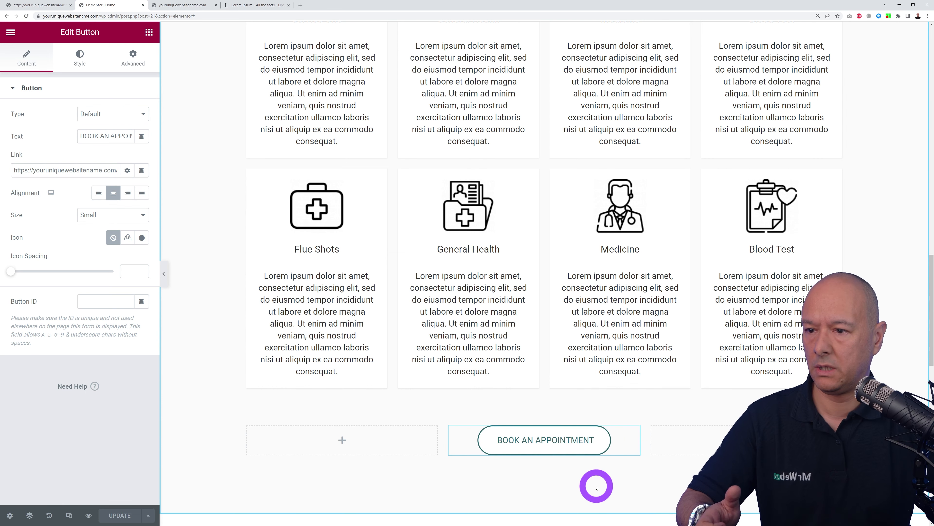
pyautogui.scroll(20, 875, 366)
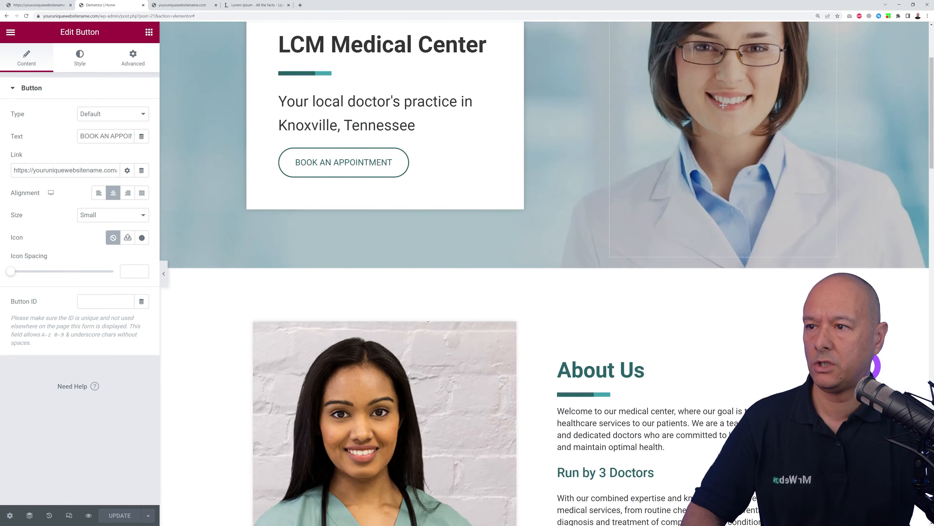
pyautogui.scroll(4, 875, 366)
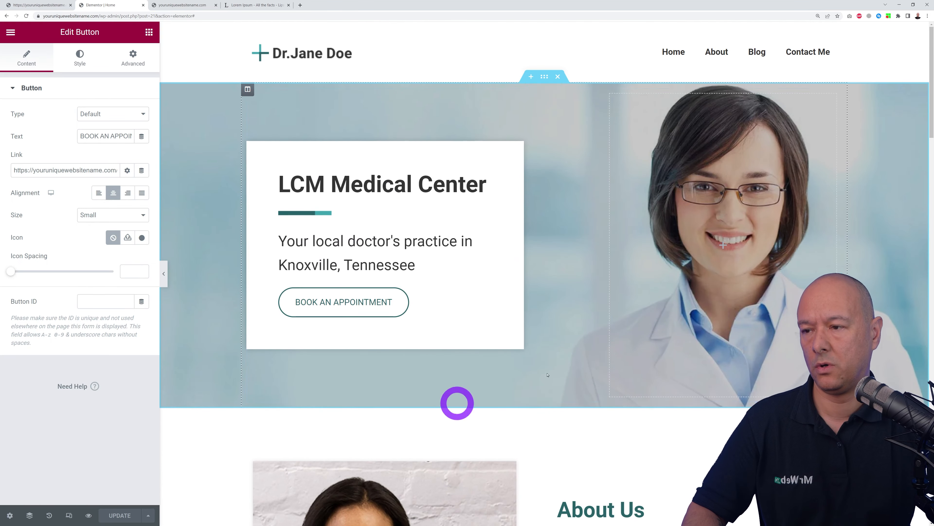
pyautogui.scroll(-15, 878, 375)
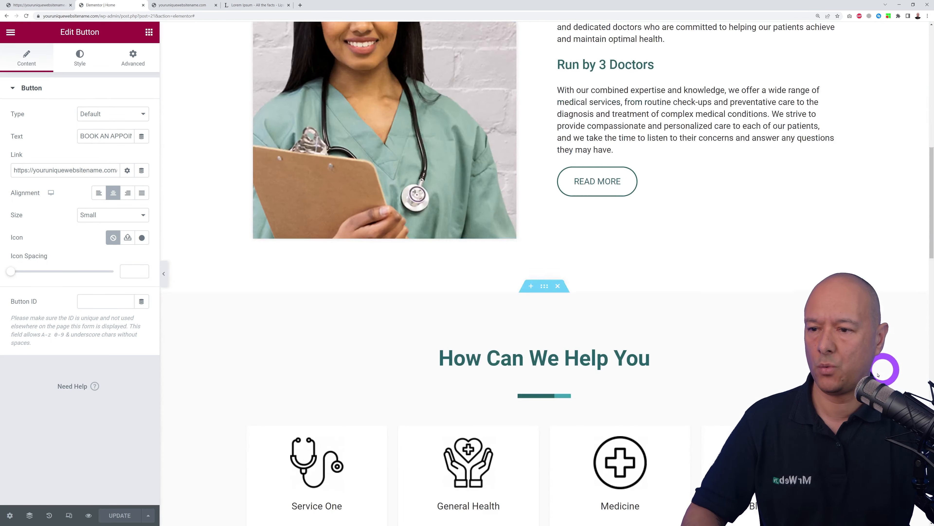
pyautogui.scroll(-15, 878, 375)
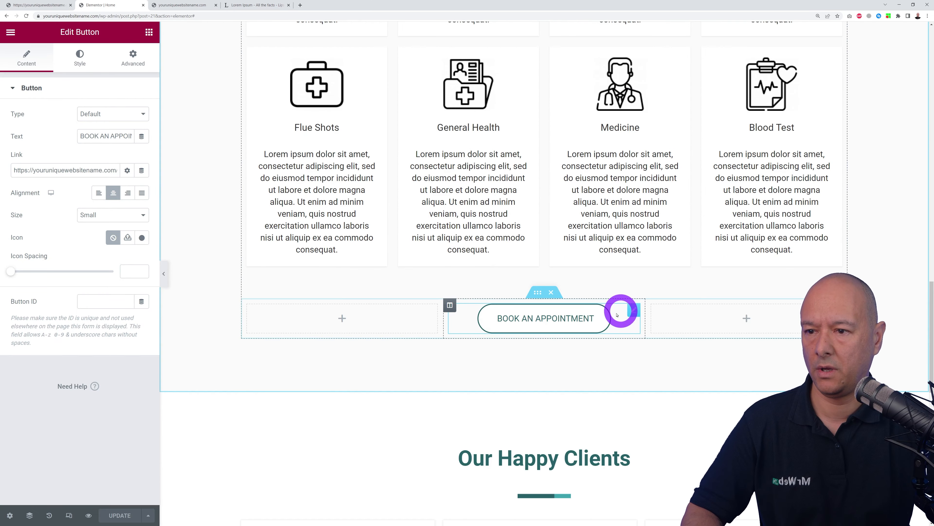
# - Give the button a teal #2D6767 background with white text in its normal state
pyautogui.click(71, 55)
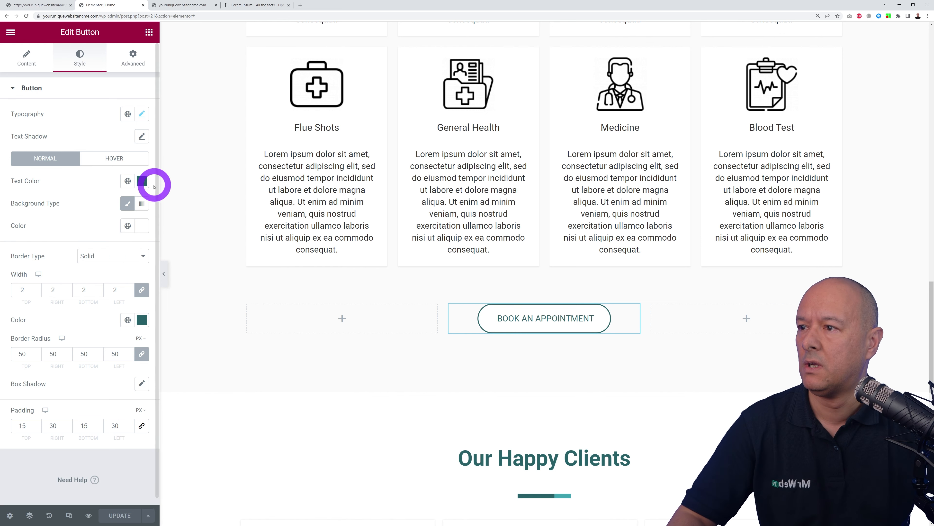
pyautogui.click(142, 180)
pyautogui.hotkey('ctrl', 'c')
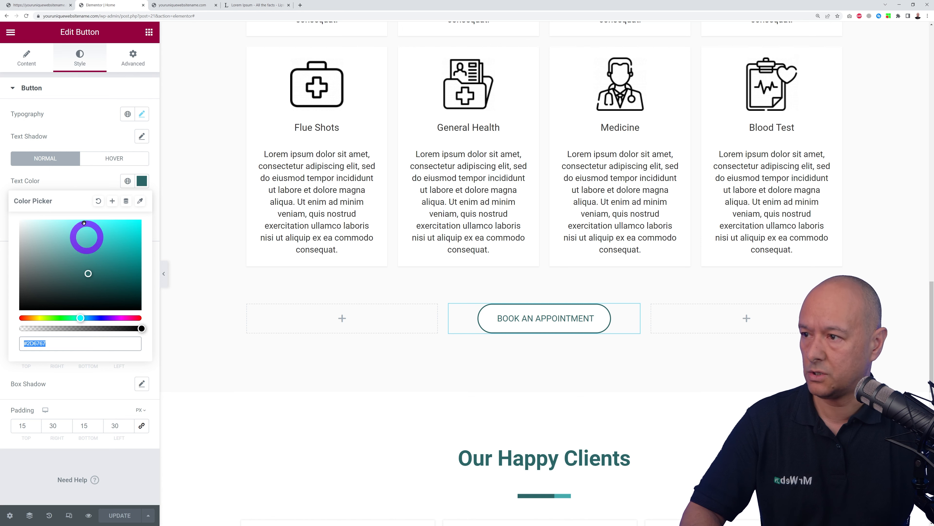
pyautogui.click(90, 183)
pyautogui.click(143, 228)
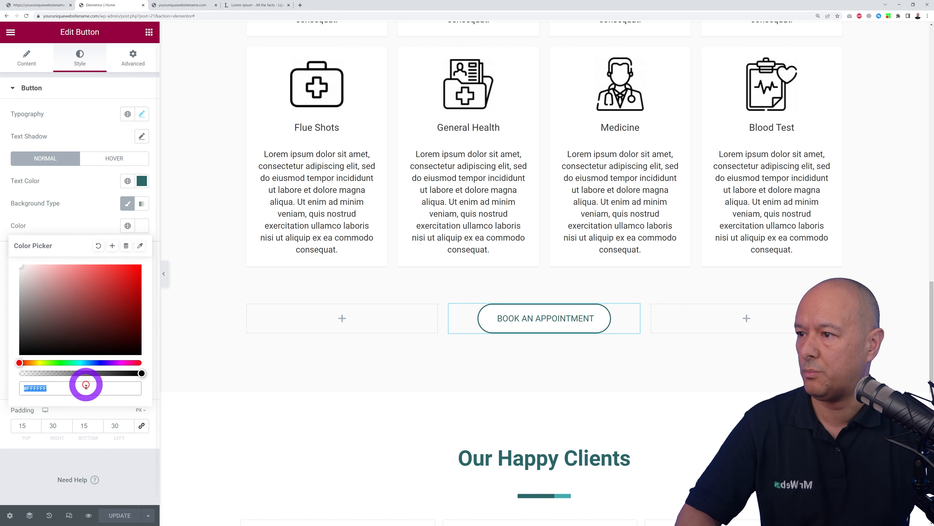
pyautogui.hotkey('ctrl', 'v')
pyautogui.click(99, 215)
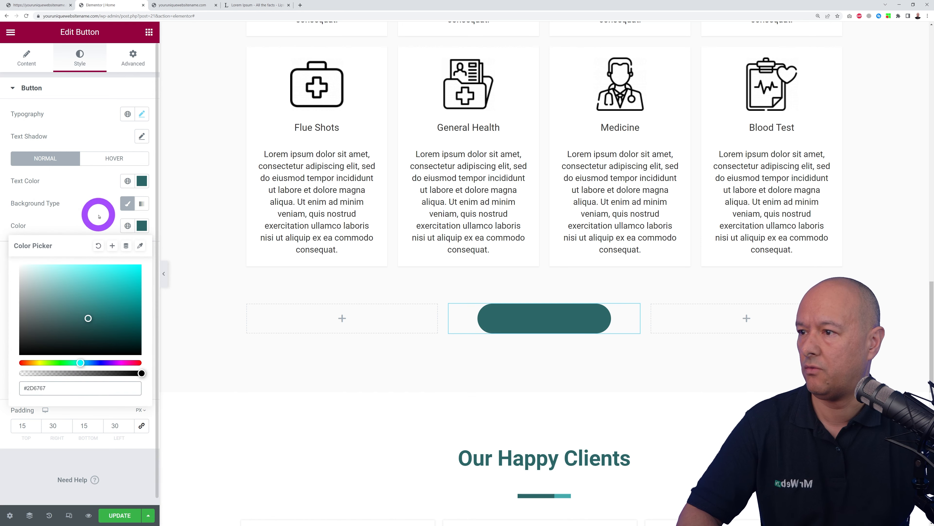
pyautogui.click(145, 186)
pyautogui.moveTo(84, 260); pyautogui.dragTo(11, 215)
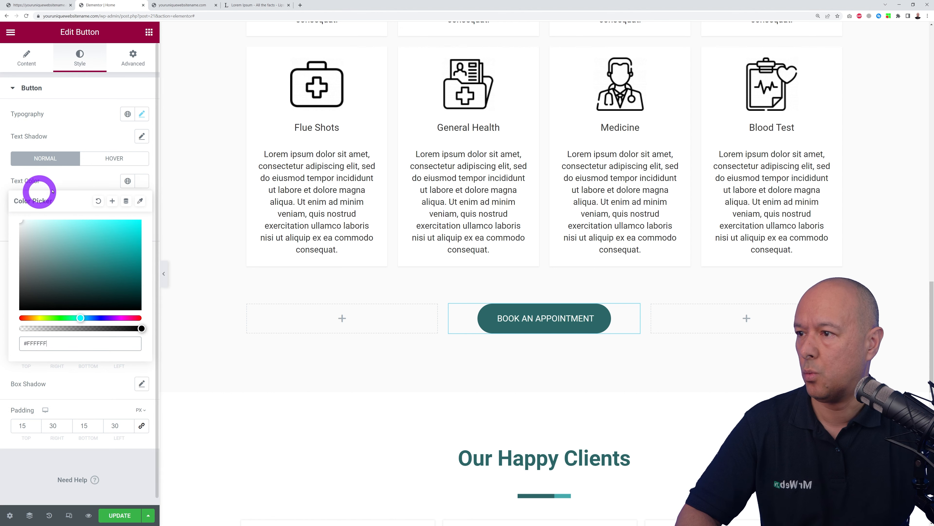
pyautogui.click(74, 182)
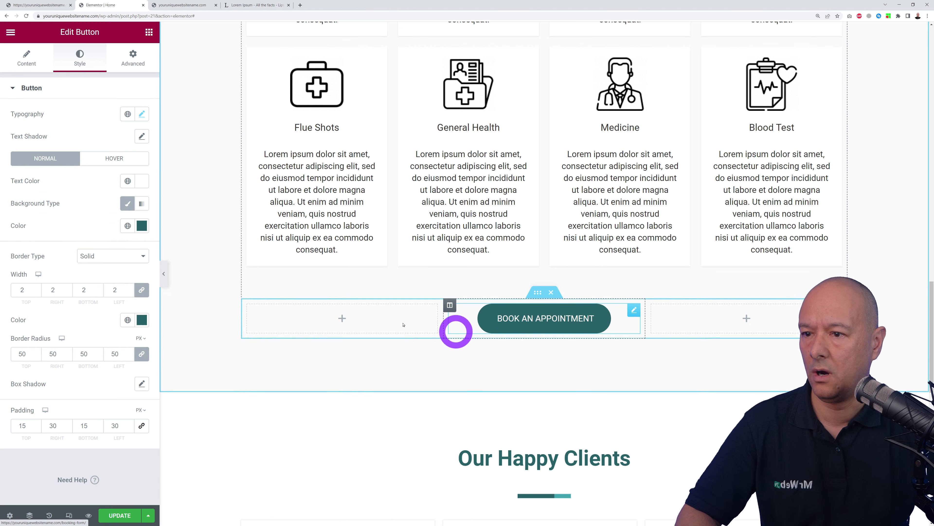
# - Set the hover state to teal #2D6767 text on a white background
pyautogui.click(110, 165)
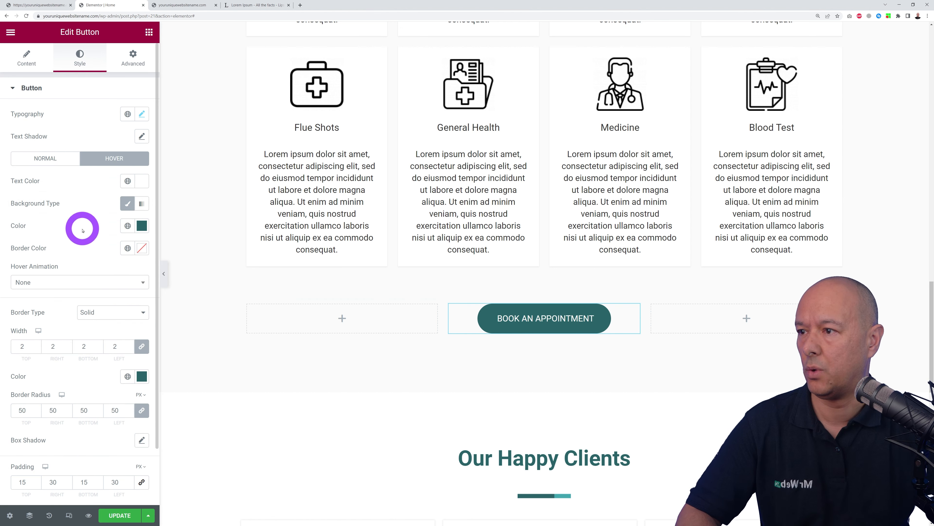
pyautogui.click(147, 186)
pyautogui.click(61, 336)
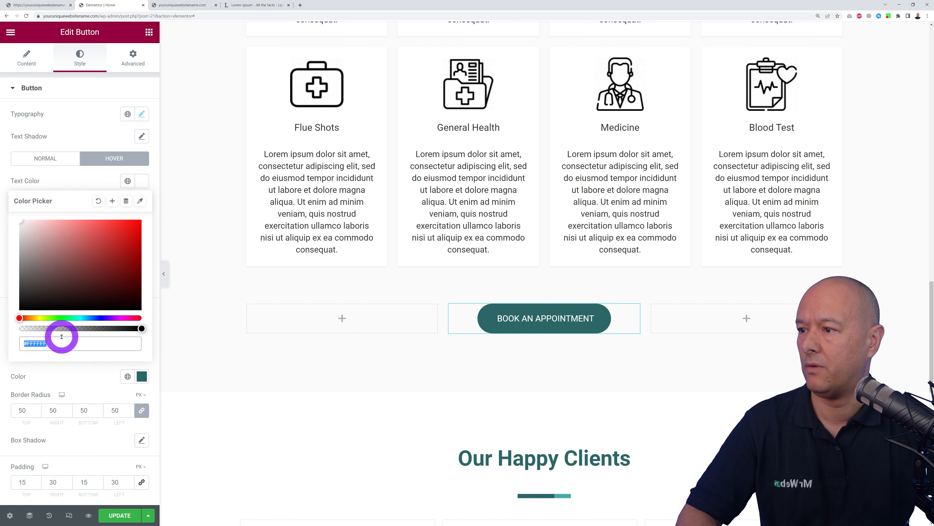
pyautogui.hotkey('ctrl', 'v')
pyautogui.click(79, 180)
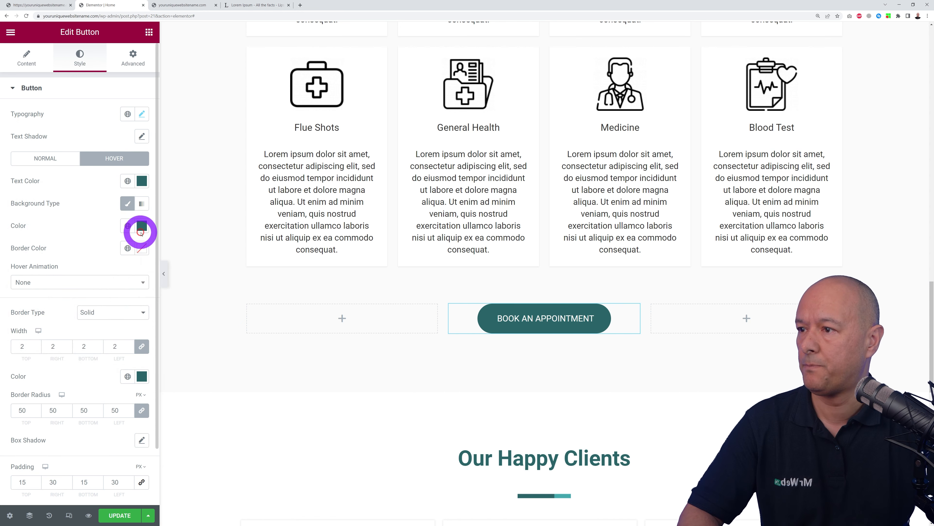
pyautogui.click(142, 226)
pyautogui.click(17, 265)
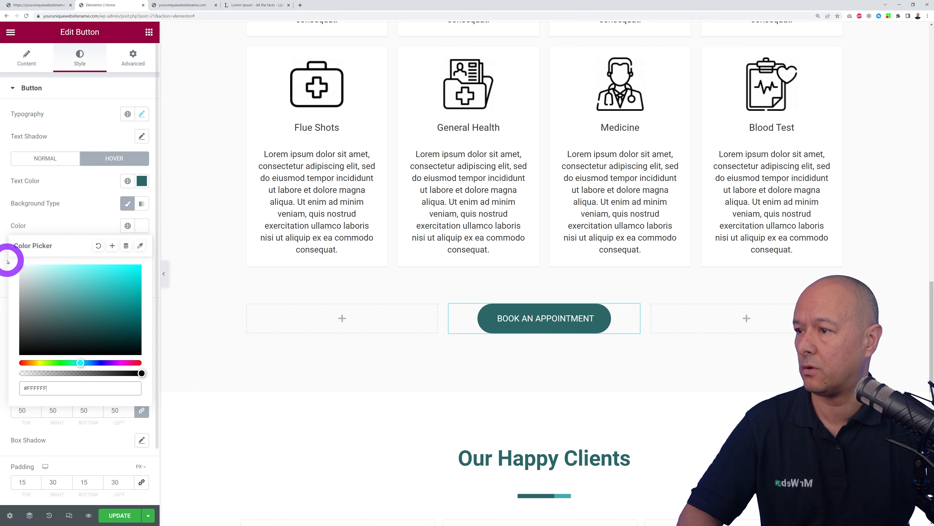
pyautogui.click(58, 210)
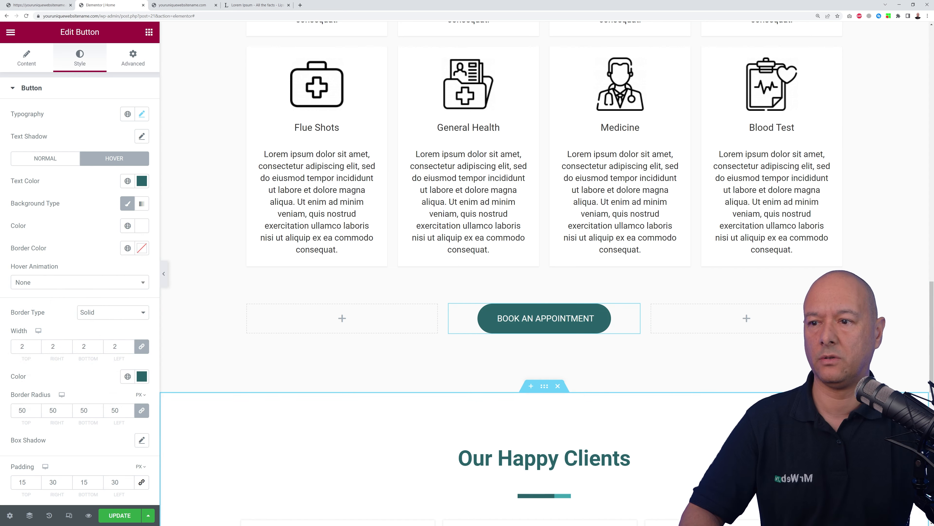
pyautogui.scroll(7, 586, 423)
pyautogui.scroll(-7, 586, 422)
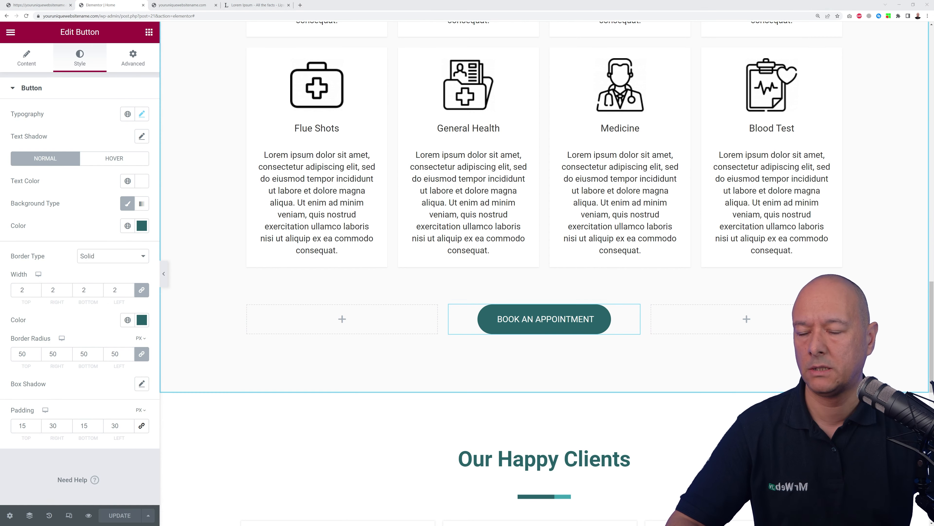
pyautogui.scroll(-8, 544, 273)
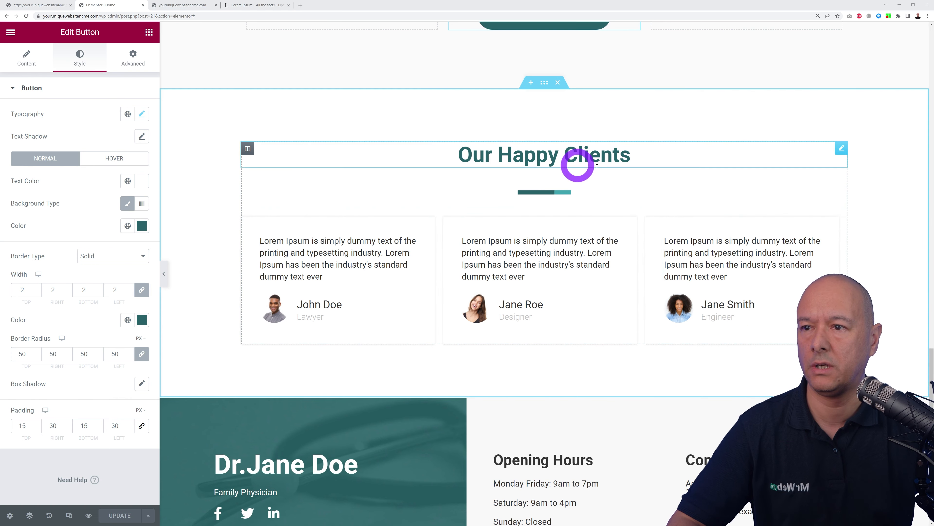
# - Replace 'Clients' with 'Patients' in the heading, then inspect the first testimonial's text
pyautogui.click(841, 148)
pyautogui.doubleClick(46, 126)
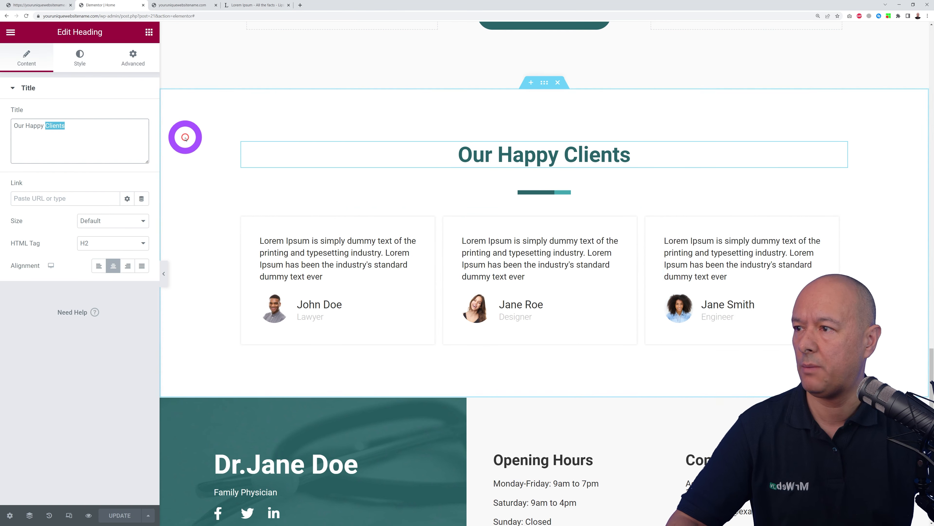
pyautogui.write('Patients')
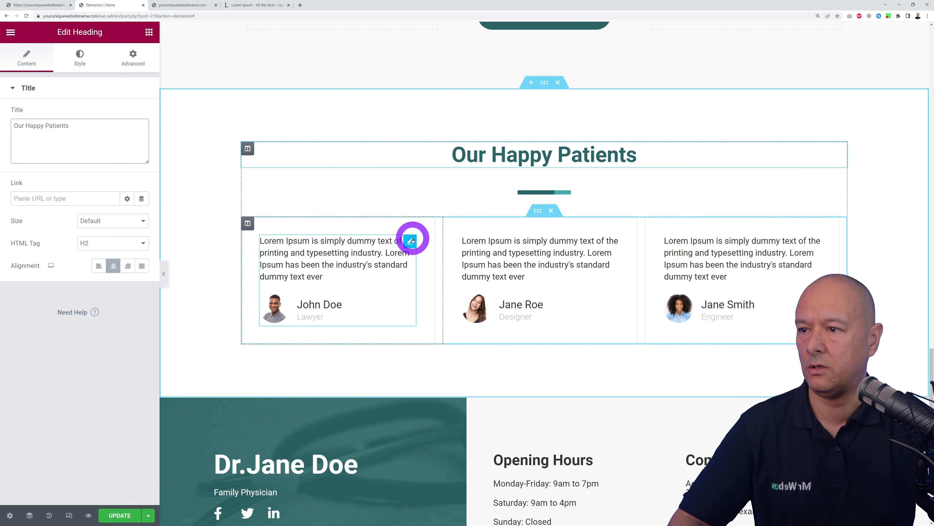
pyautogui.click(411, 243)
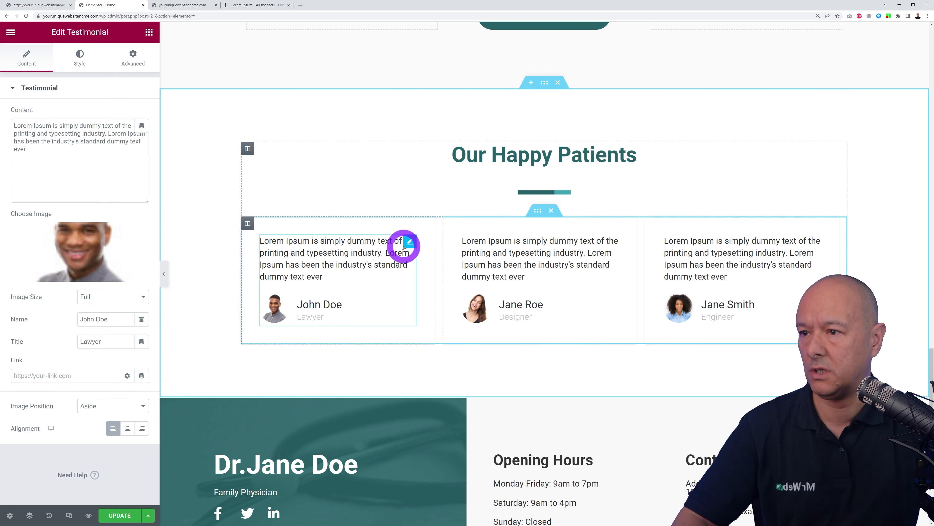
pyautogui.moveTo(34, 150); pyautogui.dragTo(1, 112)
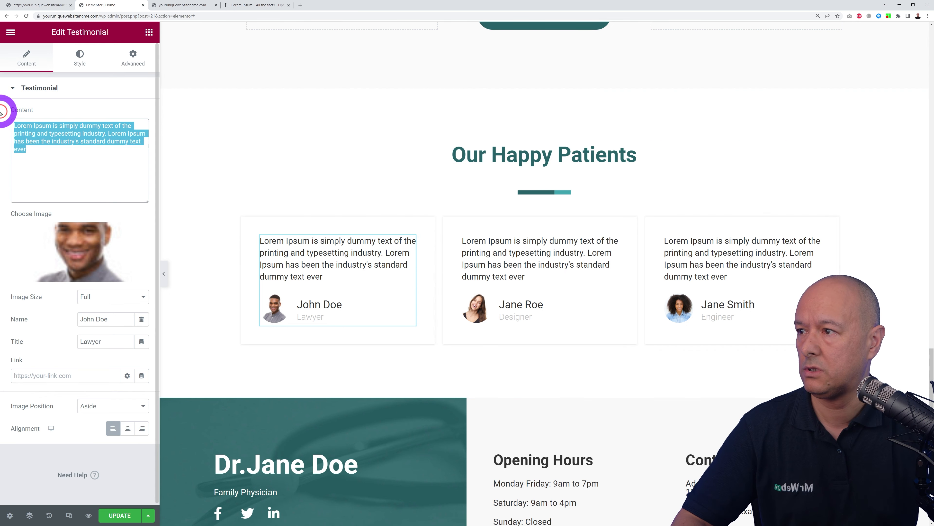
pyautogui.click(78, 172)
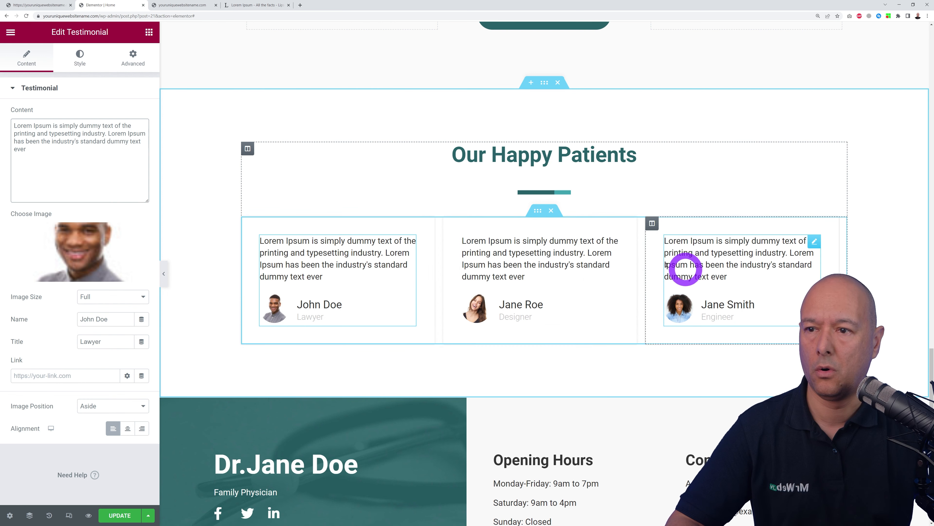
pyautogui.rightClick(450, 225)
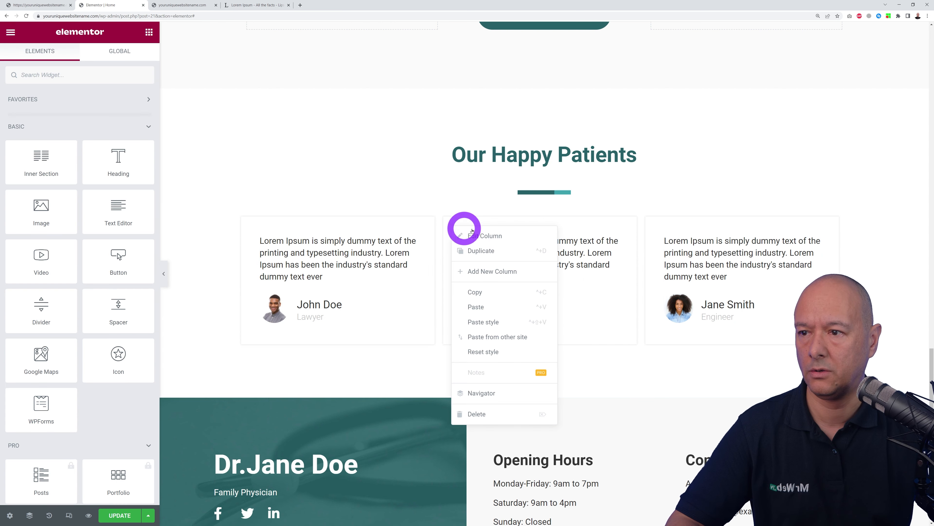
pyautogui.click(510, 252)
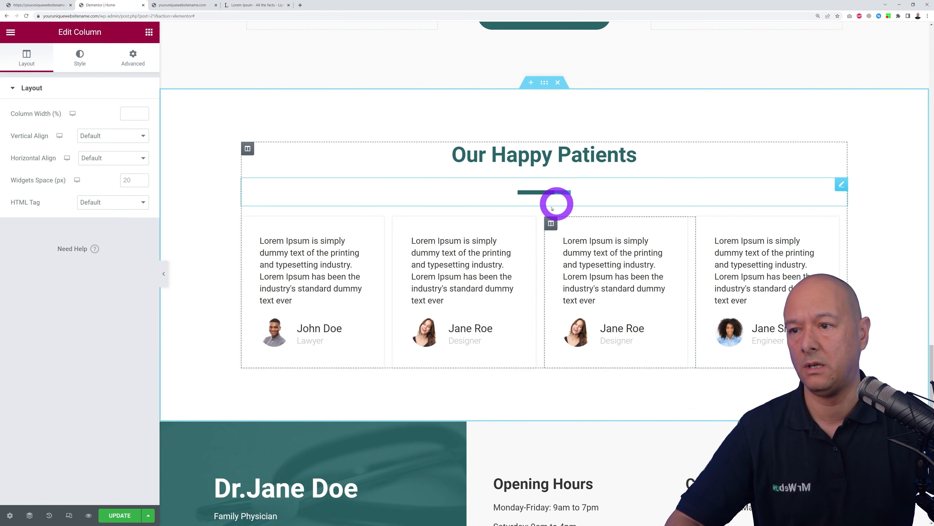
pyautogui.rightClick(538, 214)
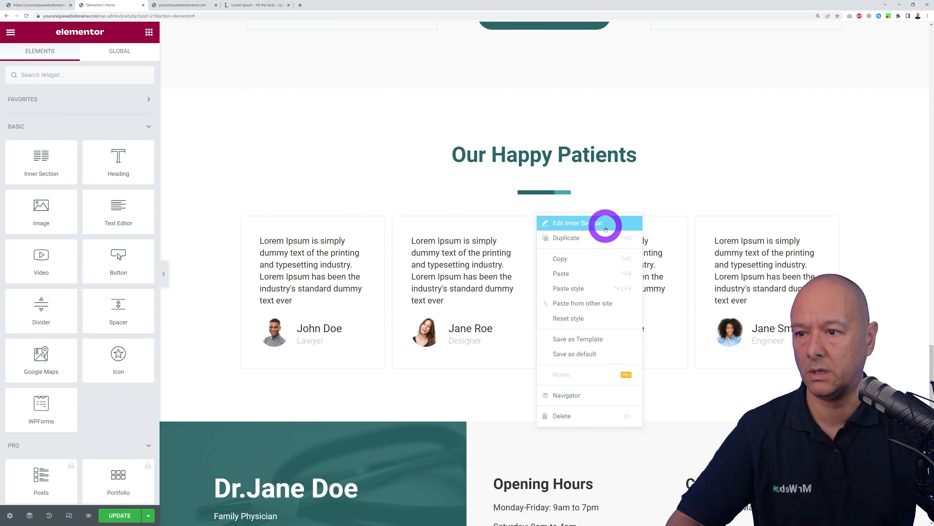
pyautogui.click(595, 239)
pyautogui.scroll(-3, 876, 299)
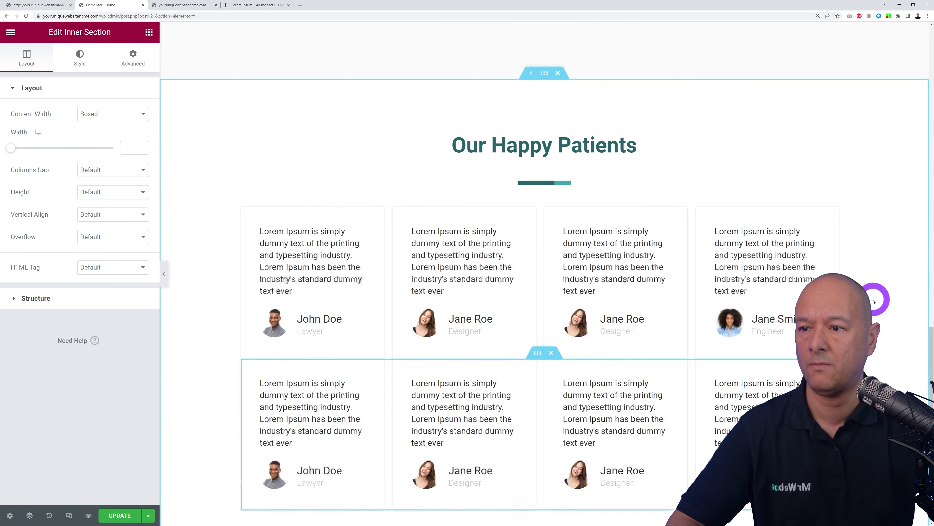
pyautogui.scroll(3, 772, 344)
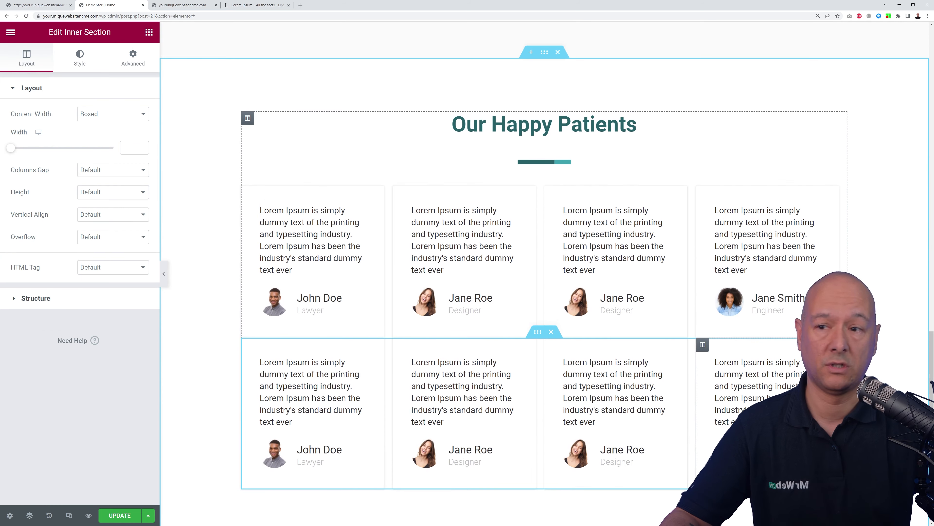
pyautogui.click(551, 333)
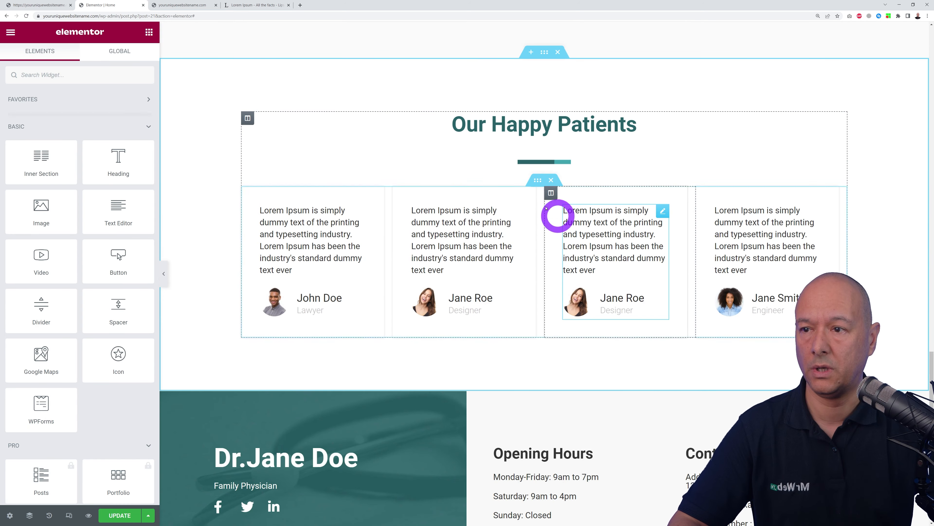
pyautogui.rightClick(551, 194)
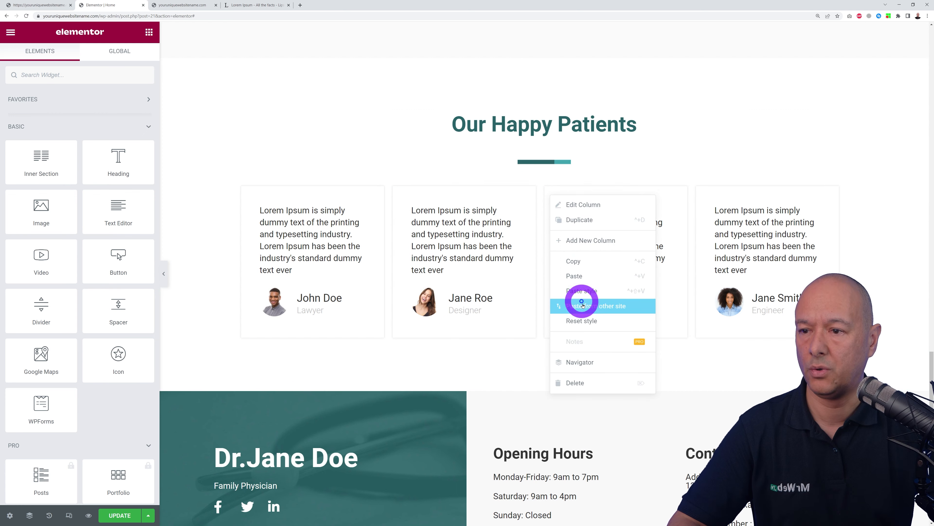
pyautogui.click(584, 377)
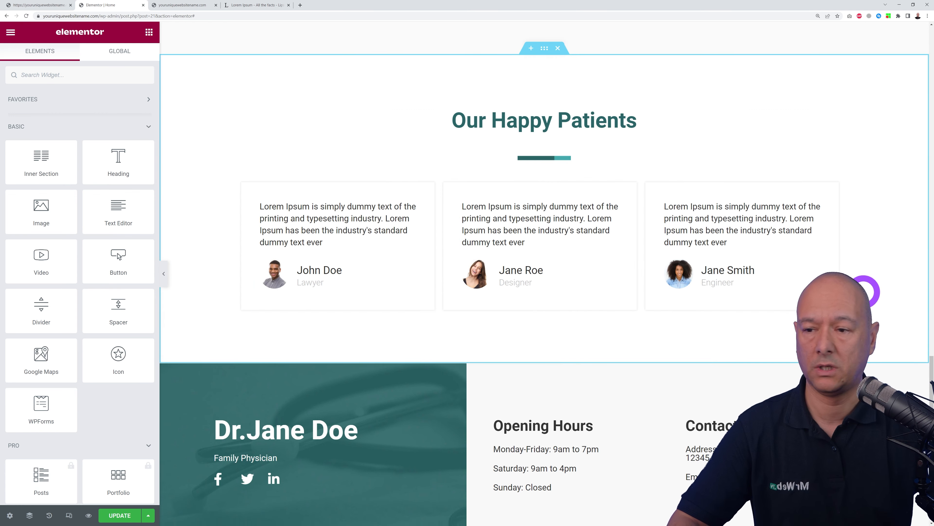
pyautogui.scroll(-3, 827, 272)
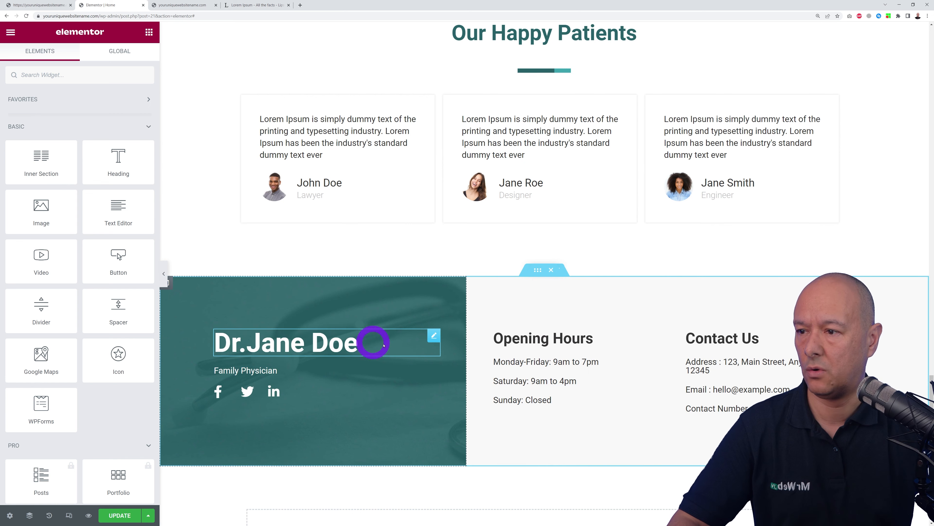
# - Replace the Dr.Jane Doe footer heading with 'LCM Medical Center' at 38 px font size
pyautogui.click(435, 336)
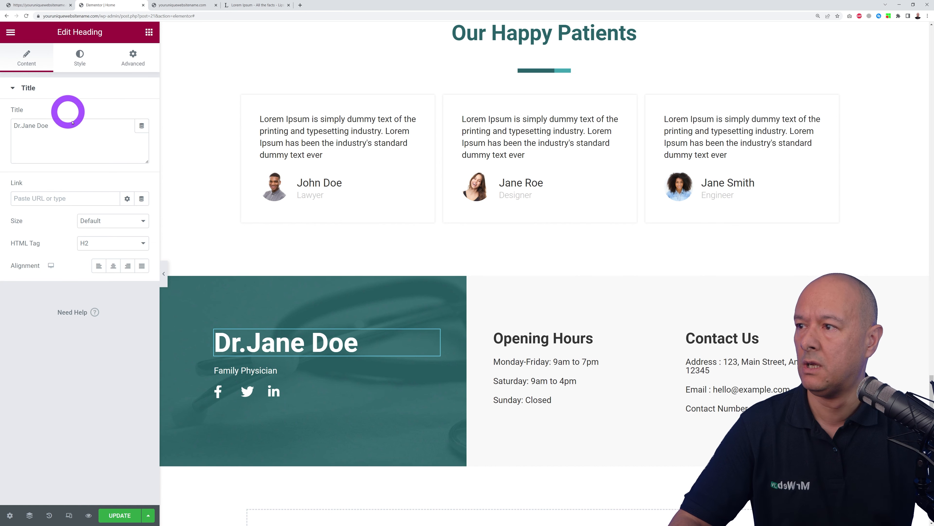
pyautogui.moveTo(74, 125); pyautogui.dragTo(1, 129)
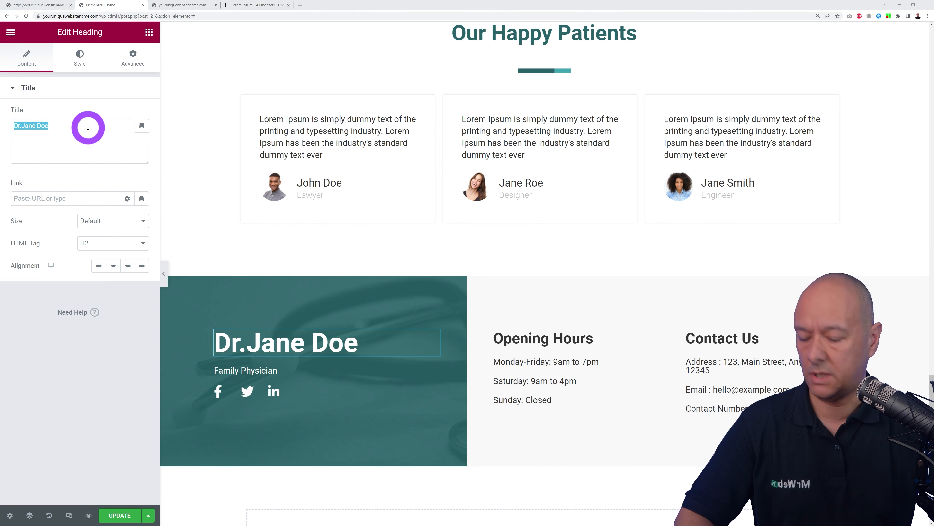
pyautogui.write('LCM Medical Center')
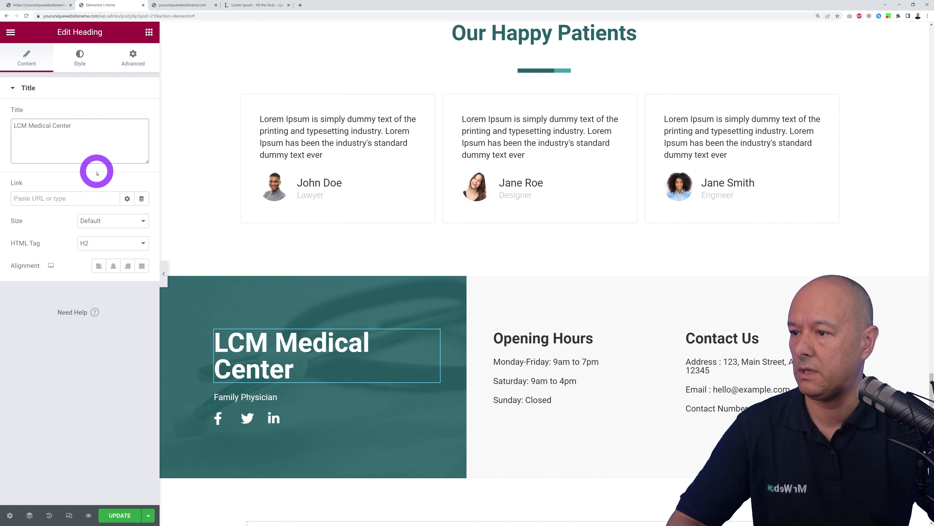
pyautogui.click(78, 60)
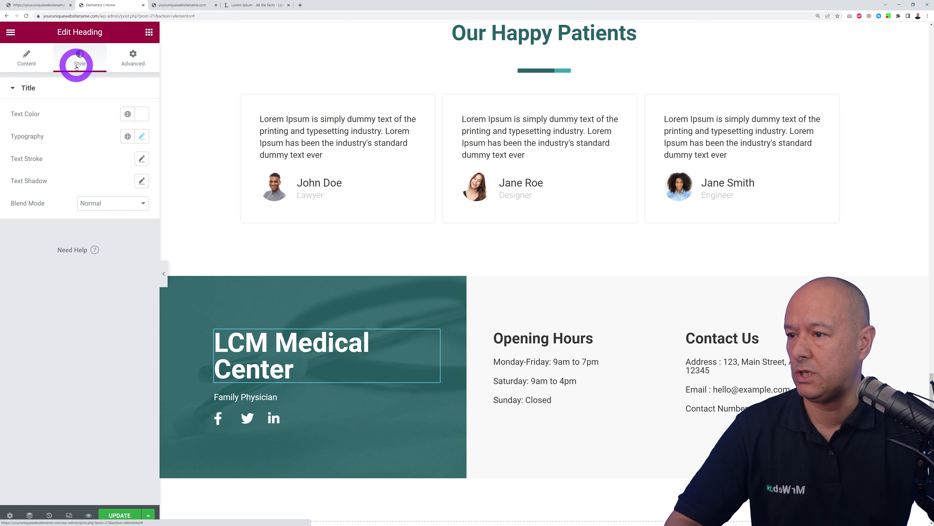
pyautogui.click(142, 134)
pyautogui.click(43, 220)
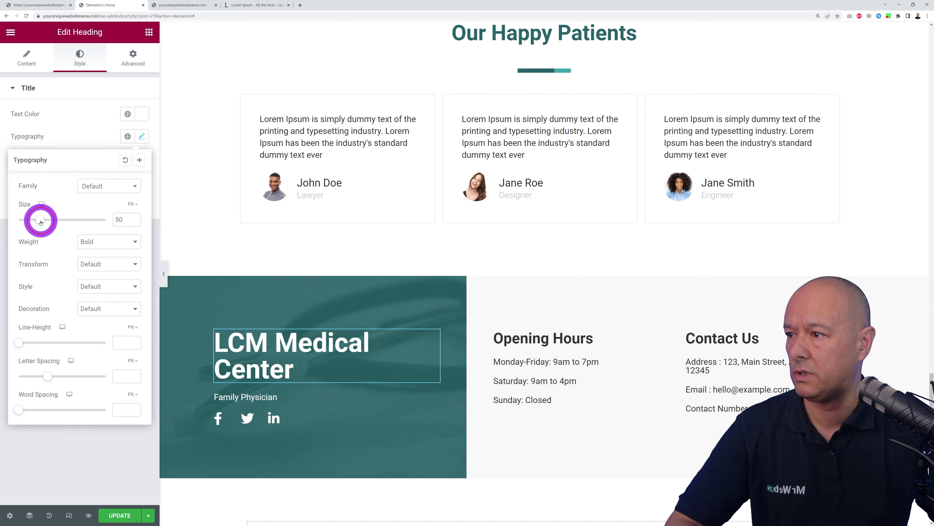
pyautogui.moveTo(40, 221); pyautogui.dragTo(35, 220)
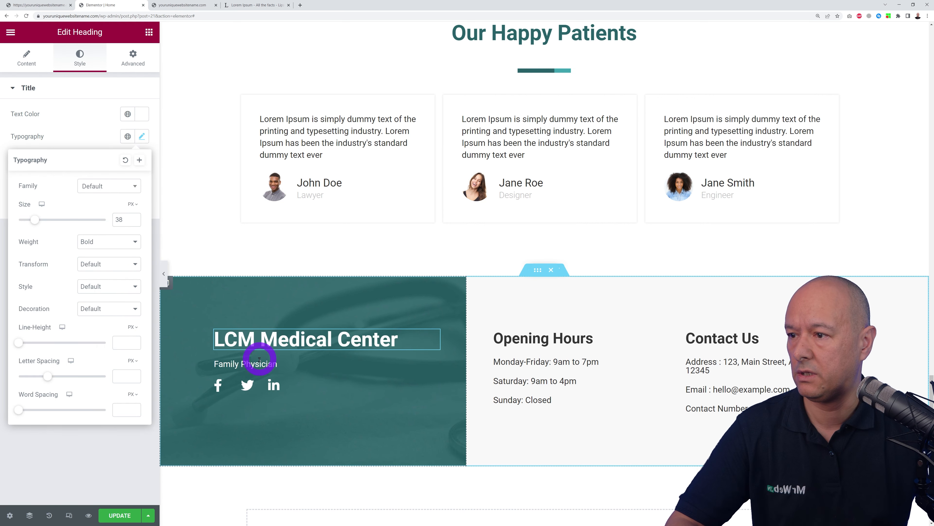
# - Edit the subtitle to read 'Family Physicians'
pyautogui.click(436, 366)
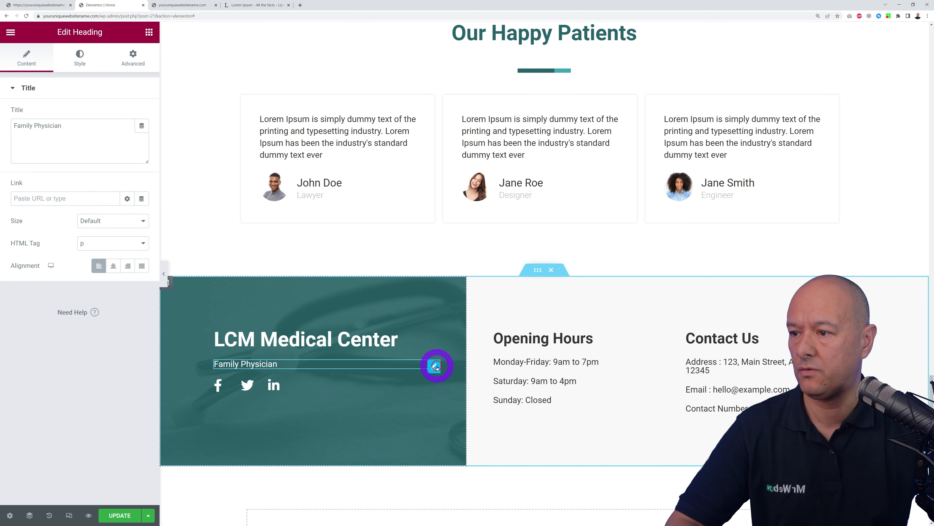
pyautogui.click(123, 142)
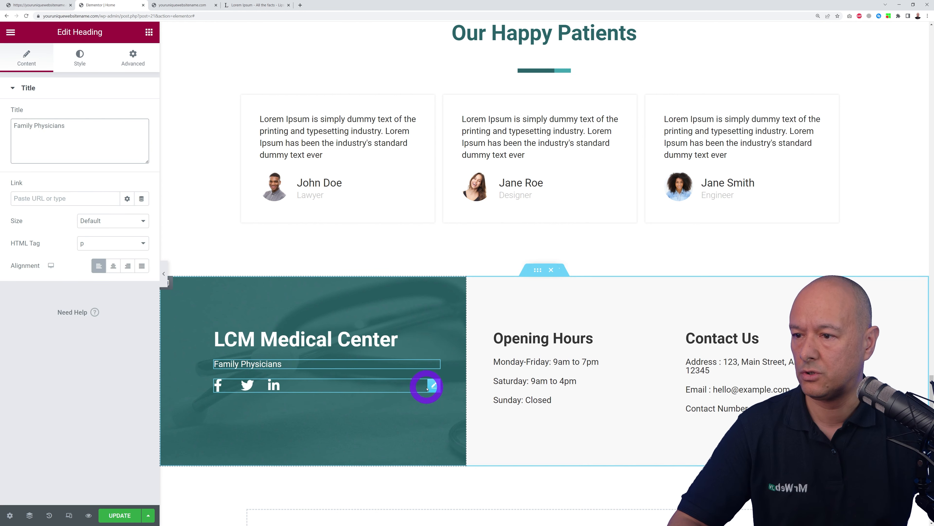
pyautogui.click(430, 387)
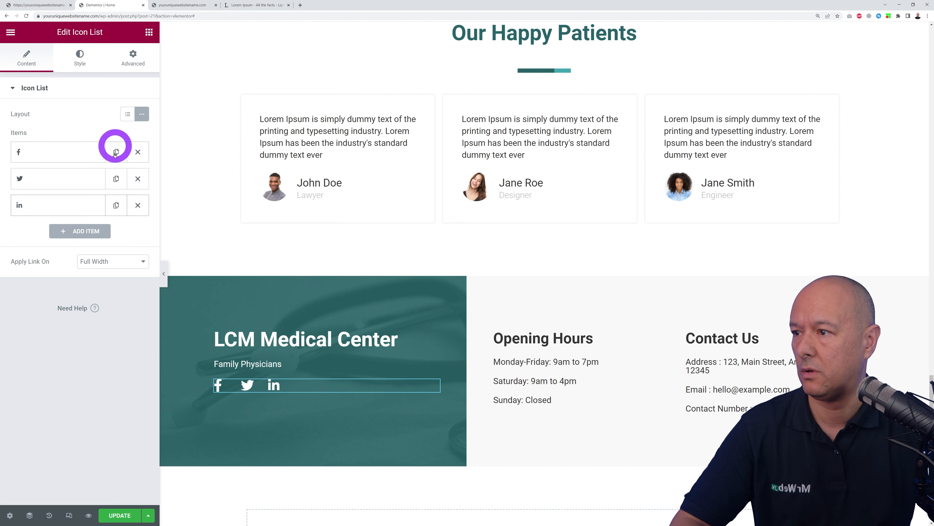
# - Add a new icon-list item using the Youtube icon from the Icon Library (search 'yout')
pyautogui.click(93, 230)
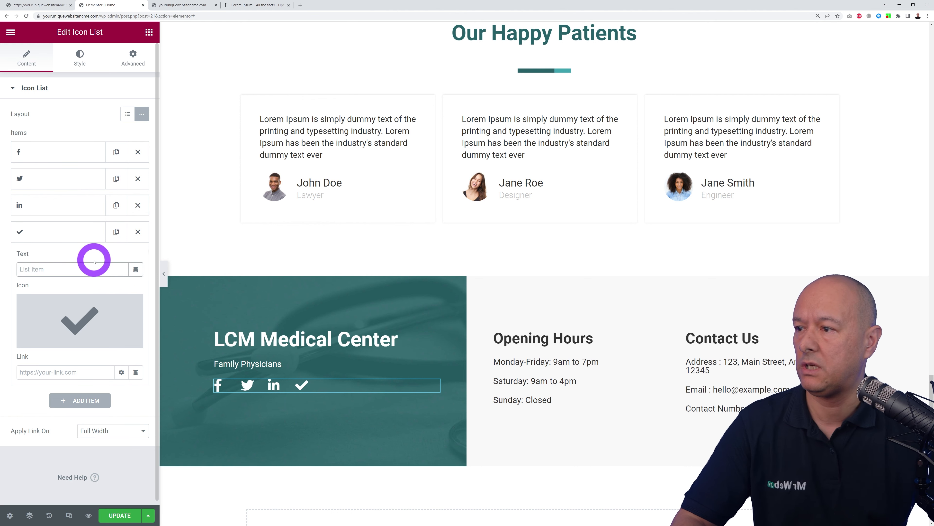
pyautogui.click(96, 316)
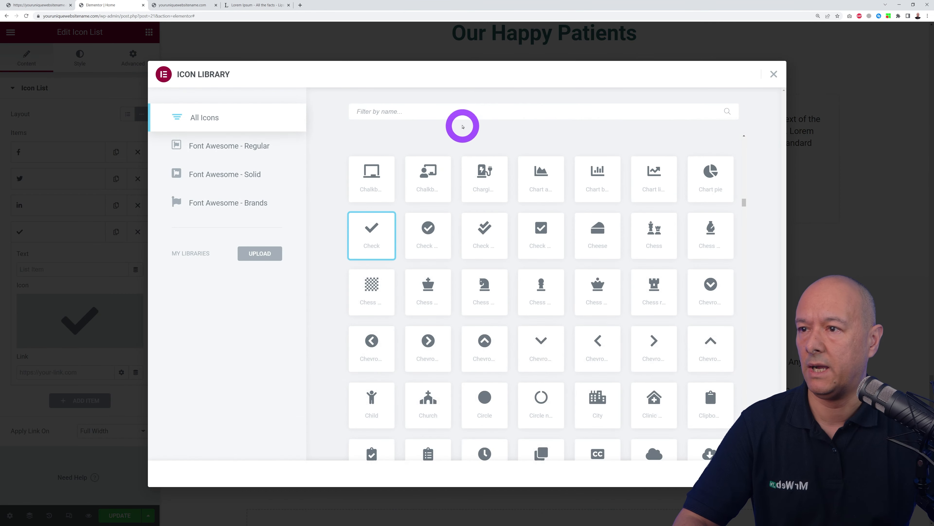
pyautogui.write('yuo')
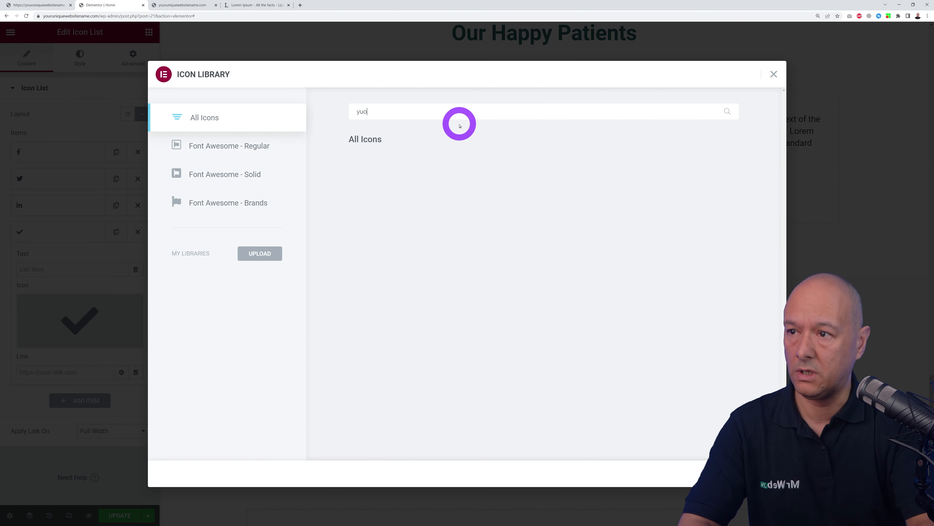
pyautogui.press('BackSpace')
pyautogui.press('BackSpace')
pyautogui.press('BackSpace')
pyautogui.write('yout')
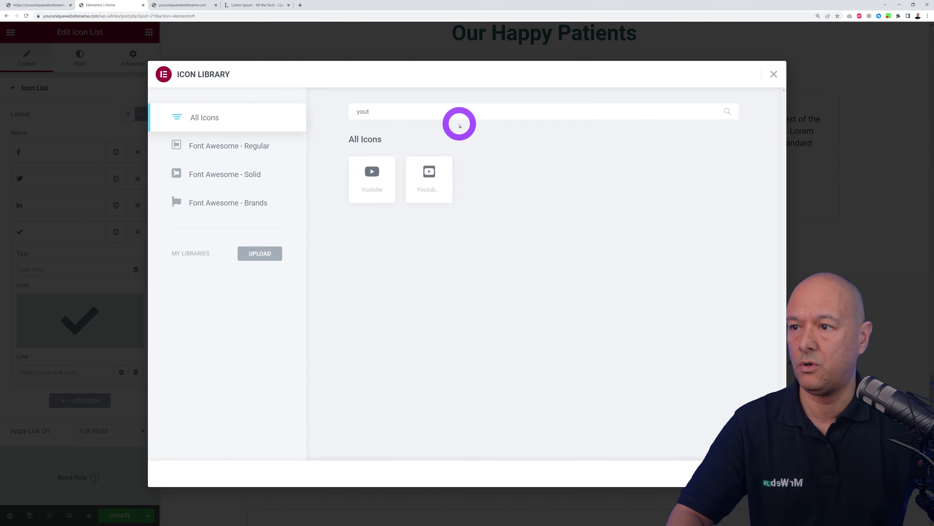
pyautogui.click(387, 176)
pyautogui.click(695, 457)
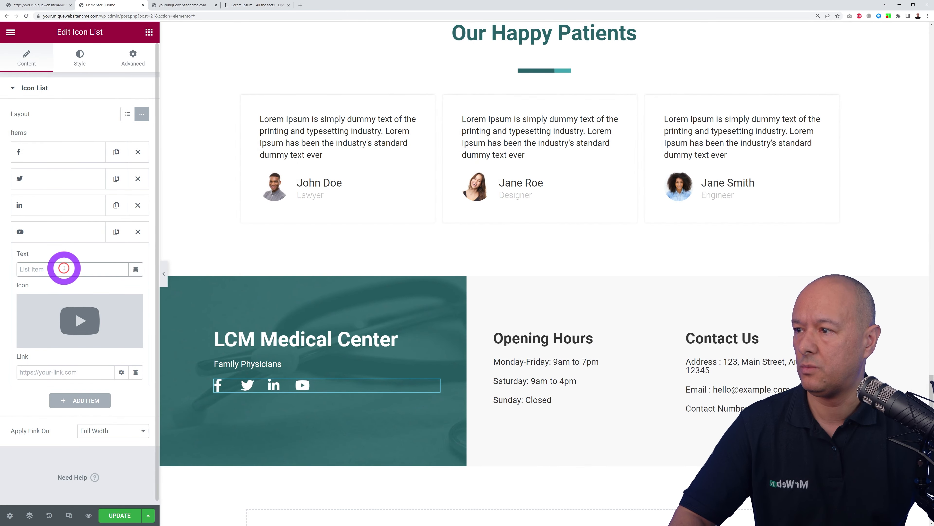
pyautogui.click(69, 372)
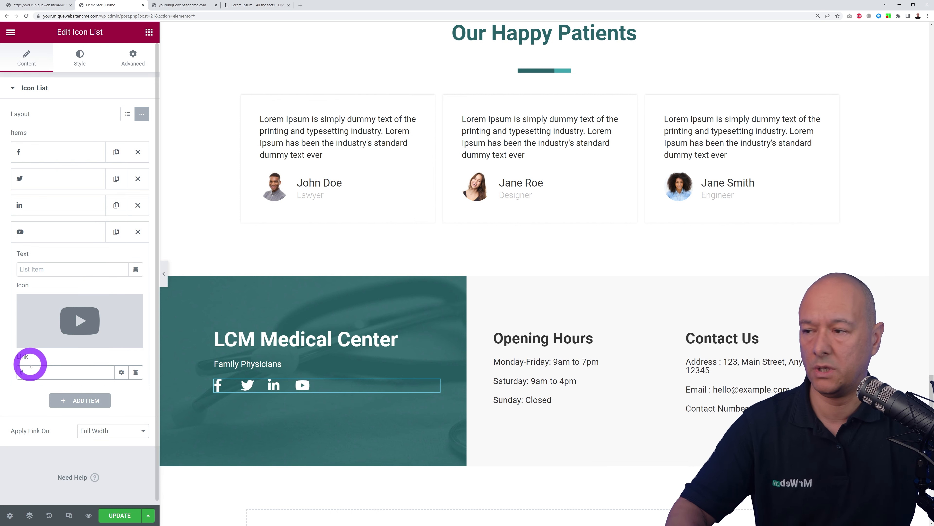
pyautogui.click(36, 235)
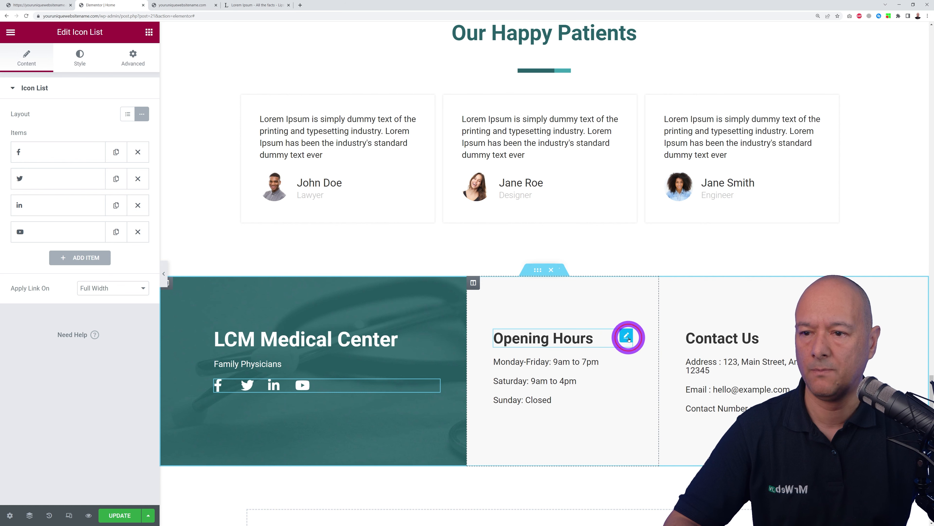
# - Select the Opening Hours column's Saturday and Sunday 'Closed' lines
pyautogui.click(627, 337)
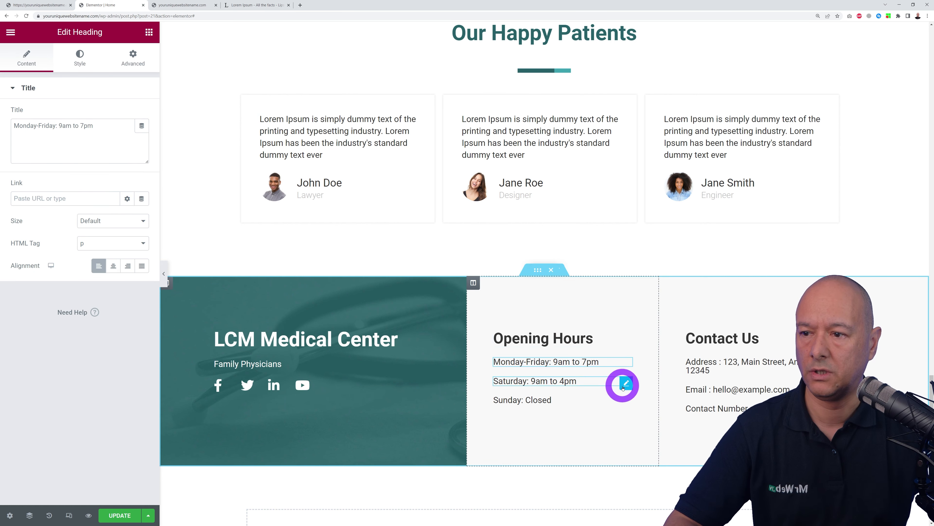
pyautogui.click(623, 388)
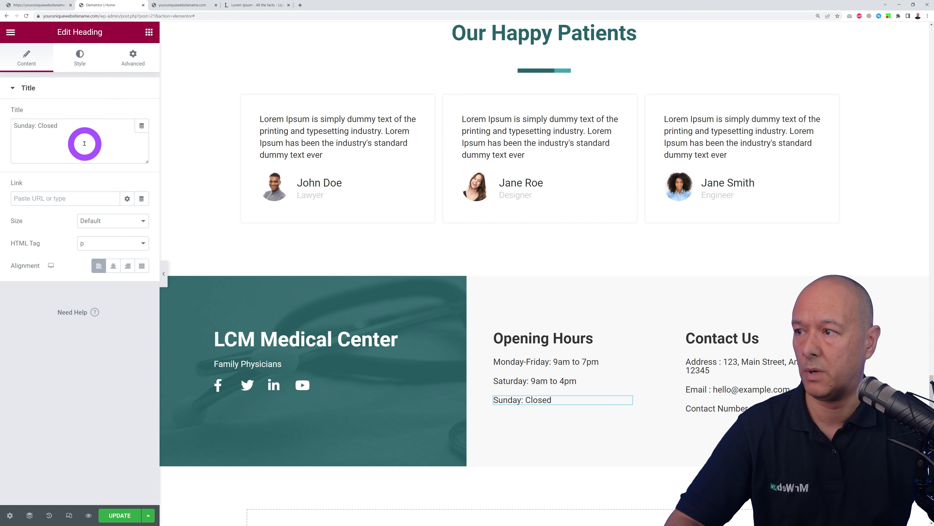
pyautogui.moveTo(17, 127); pyautogui.dragTo(83, 150)
pyautogui.doubleClick(67, 143)
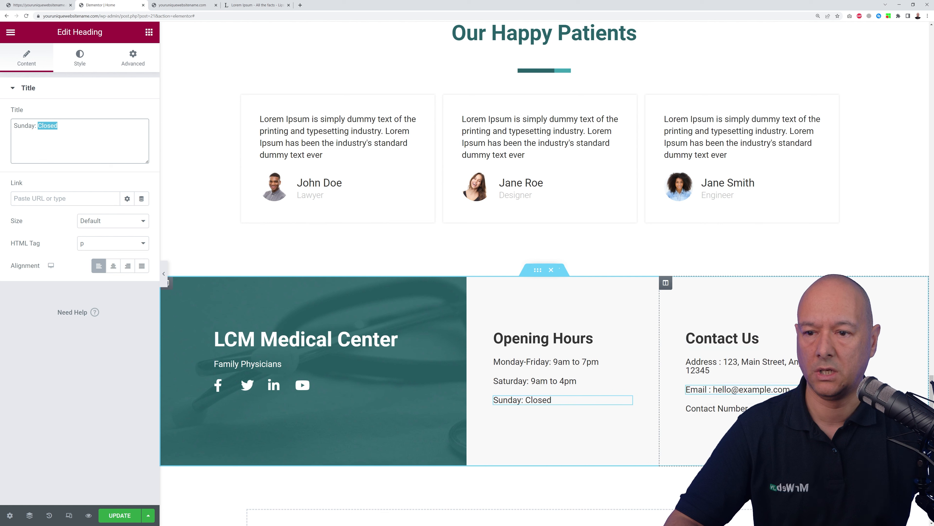
# - Replace the old footer e-mail address with the new address
pyautogui.click(737, 389)
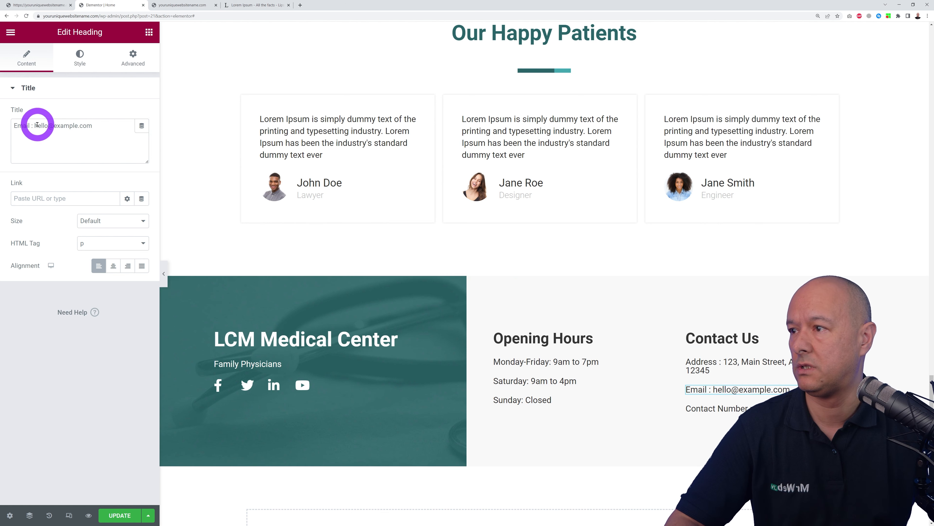
pyautogui.moveTo(35, 126); pyautogui.dragTo(119, 137)
pyautogui.write('h')
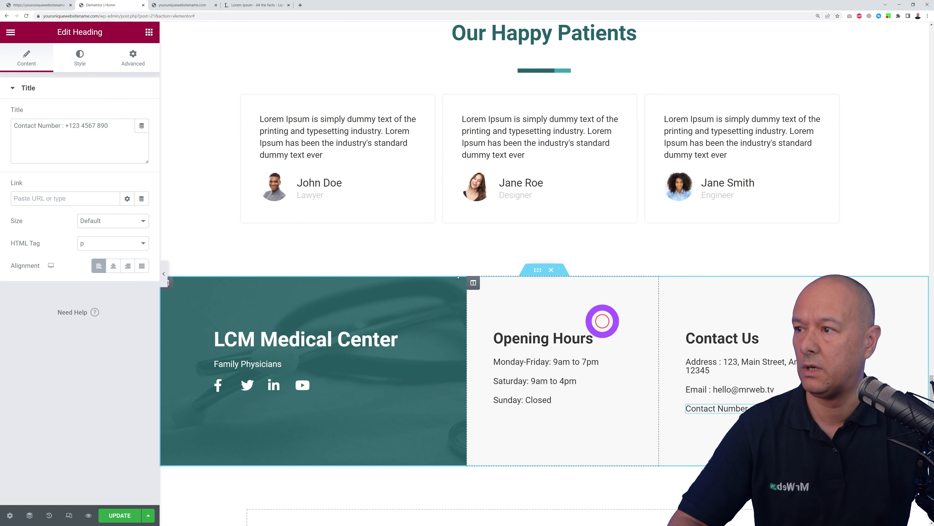
# - Replace the footer contact number digits and save the page
pyautogui.moveTo(70, 125); pyautogui.dragTo(154, 125)
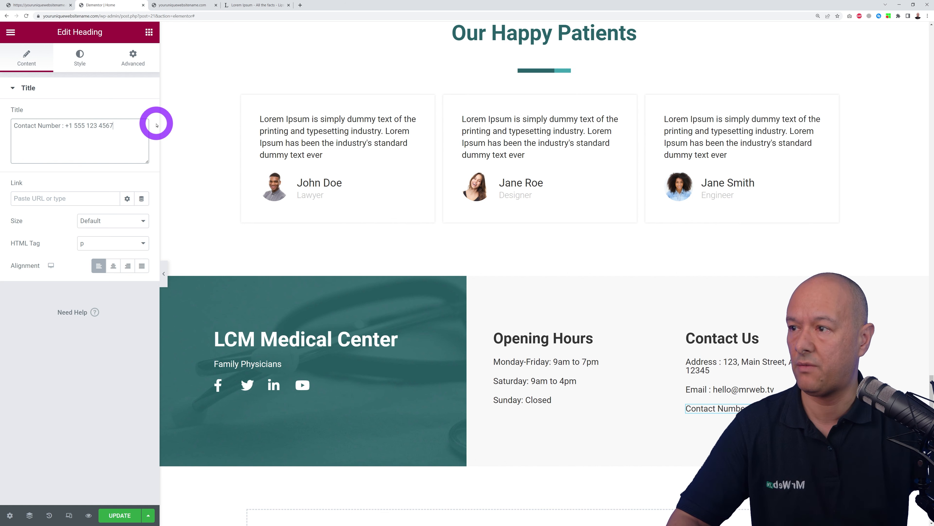
pyautogui.click(81, 393)
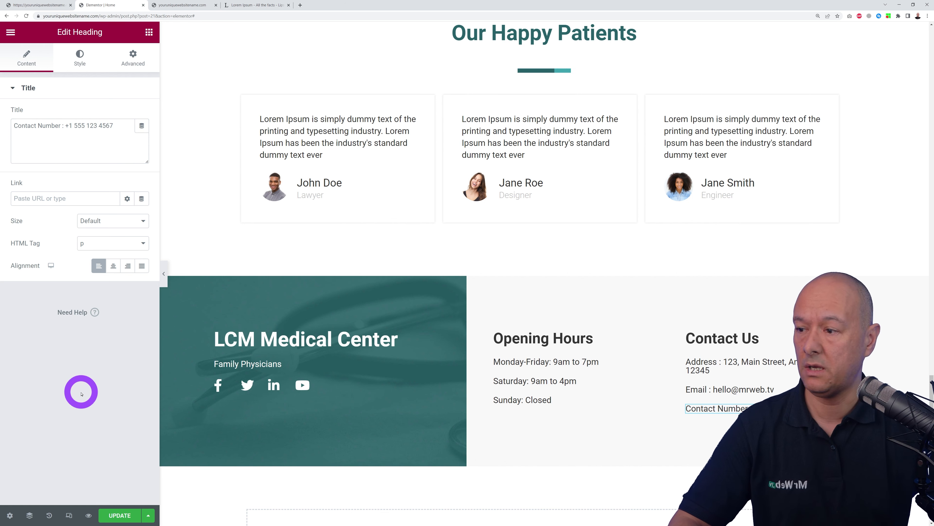
pyautogui.click(127, 512)
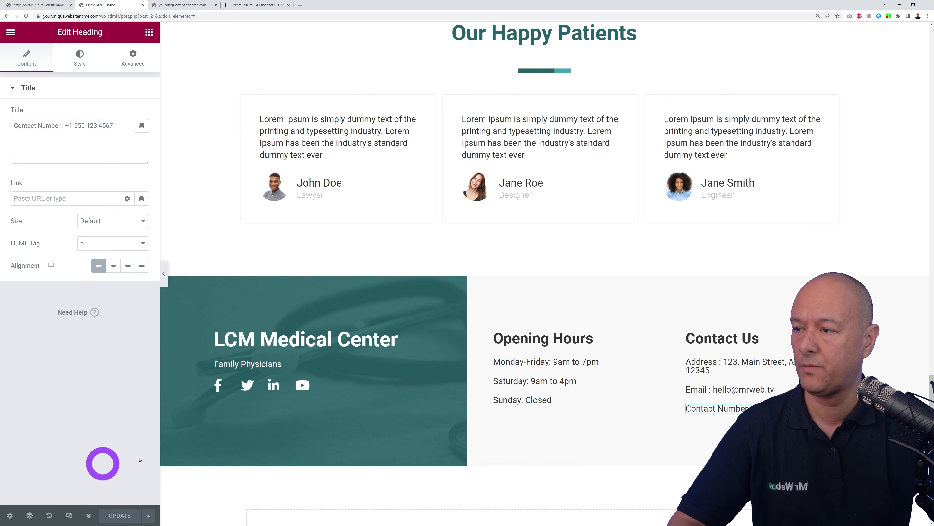
# - Reload the live site and scroll down to review the rebranded Home footer
pyautogui.click(181, 6)
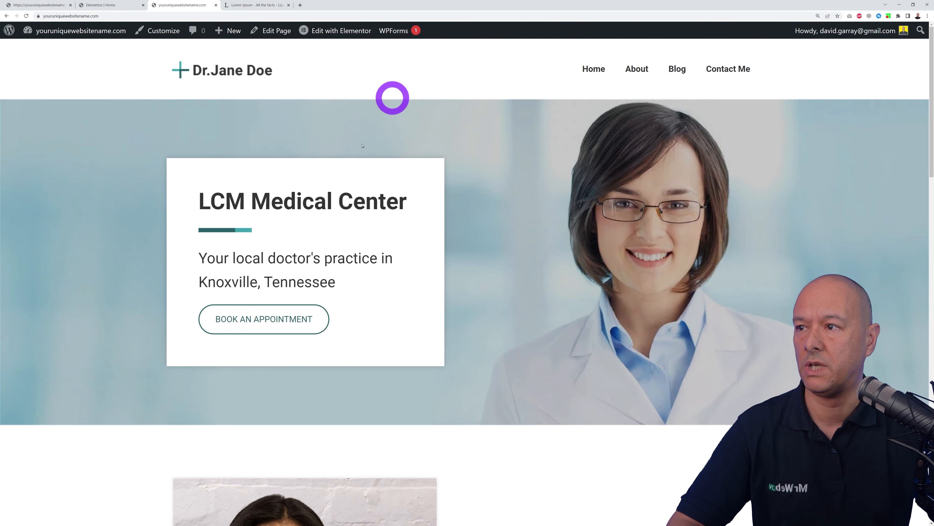
pyautogui.click(26, 15)
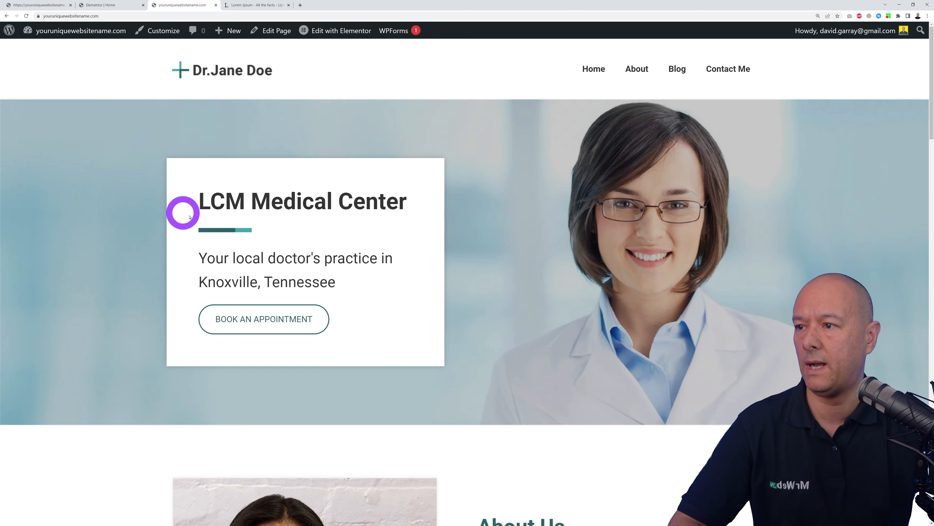
pyautogui.scroll(-6, 880, 315)
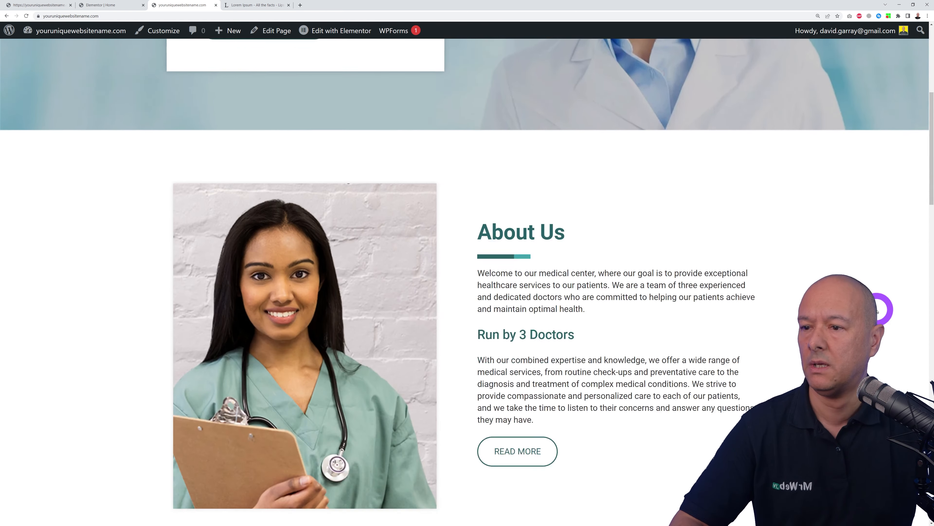
pyautogui.scroll(-3, 877, 310)
pyautogui.scroll(-12, 878, 309)
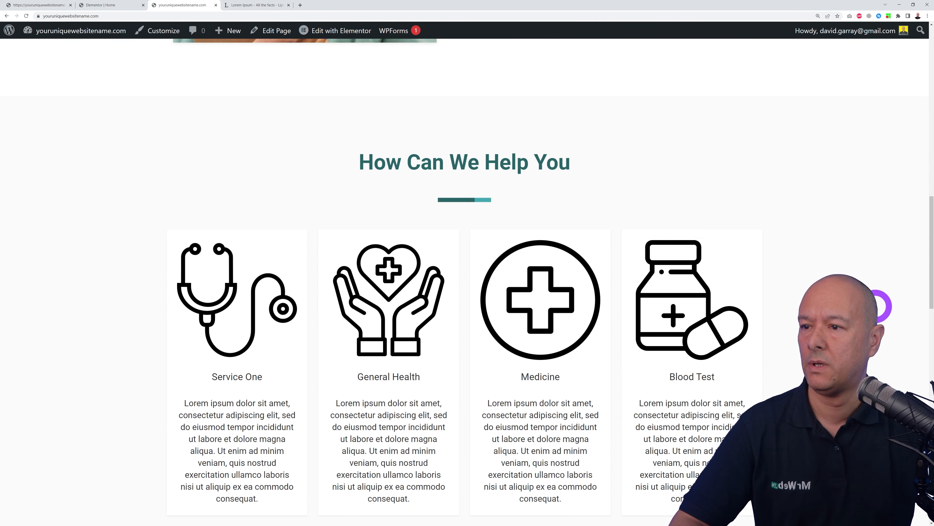
pyautogui.scroll(-8, 876, 308)
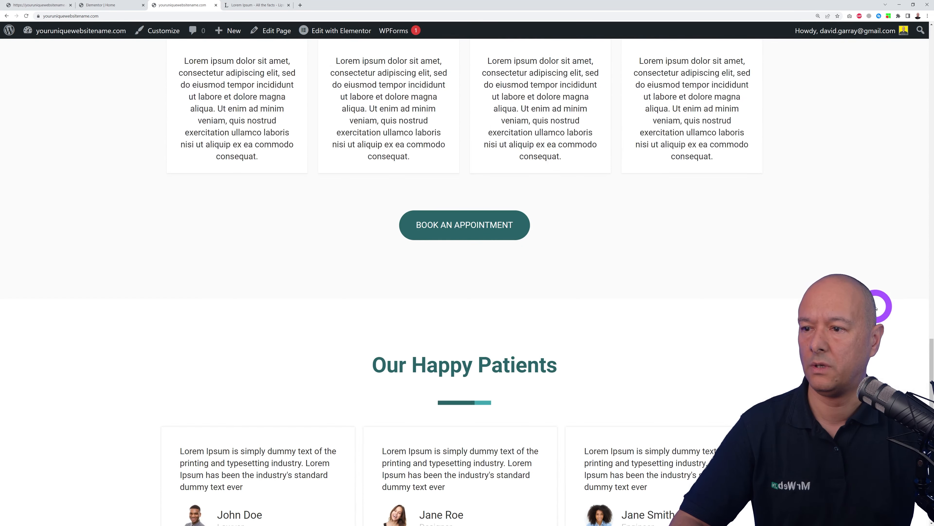
pyautogui.scroll(8, 877, 308)
pyautogui.scroll(-8, 876, 308)
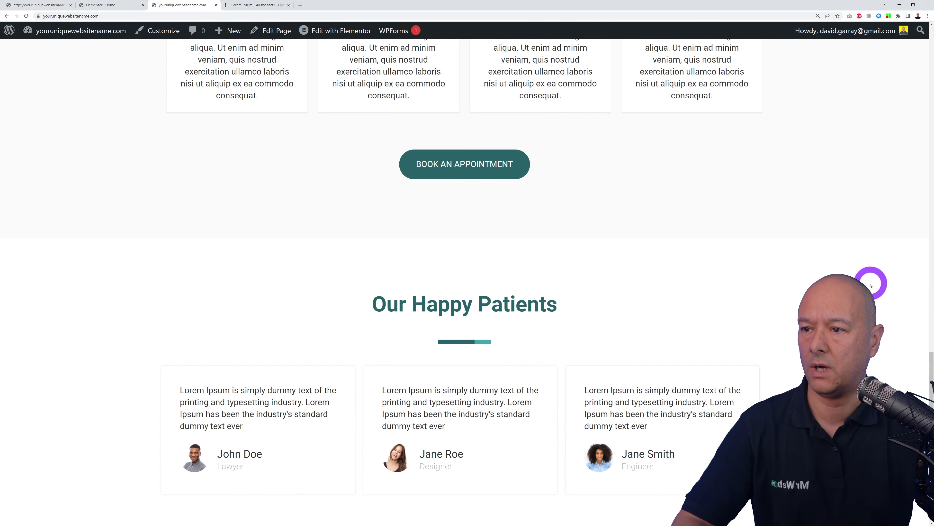
pyautogui.scroll(-5, 877, 282)
pyautogui.scroll(-2, 879, 282)
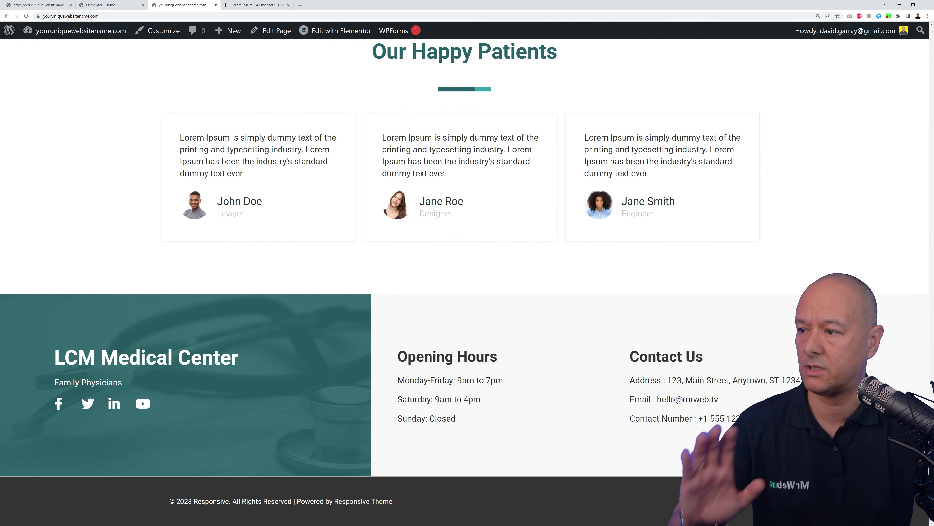
pyautogui.scroll(10, 467, 280)
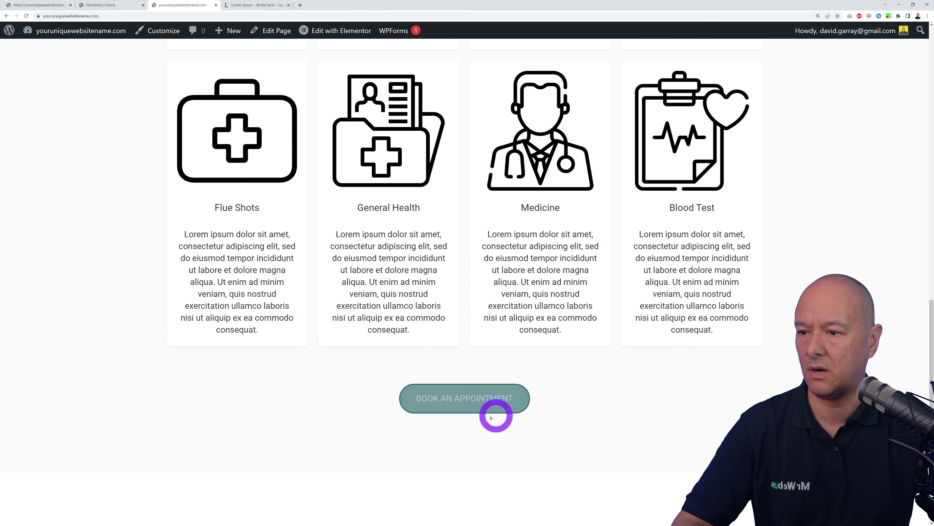
# - Visit the Book an Appointment page, then the live About page, and scroll through it
pyautogui.click(461, 398)
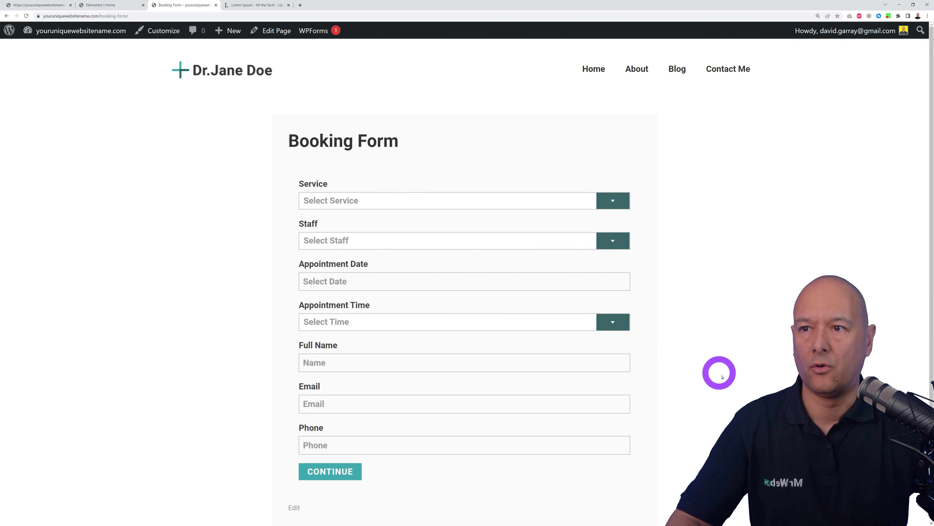
pyautogui.click(637, 69)
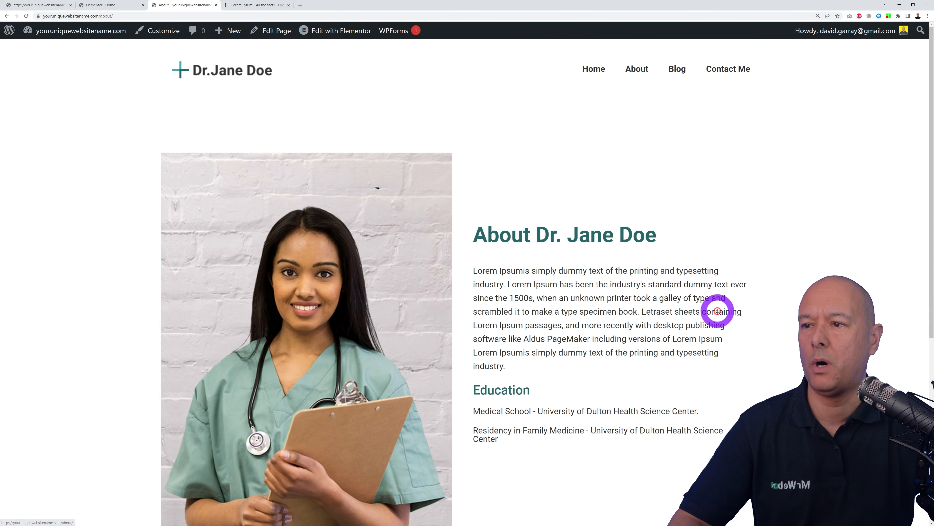
pyautogui.scroll(-3, 717, 310)
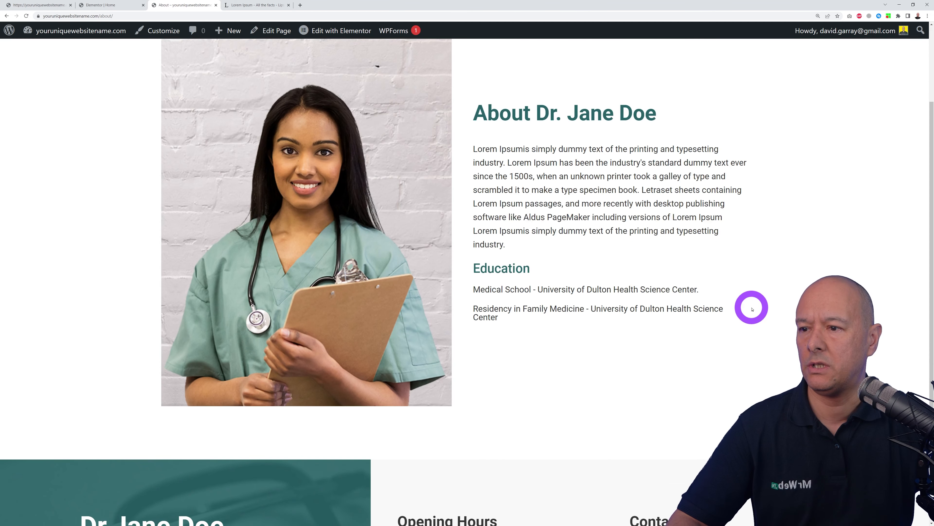
pyautogui.scroll(-6, 740, 368)
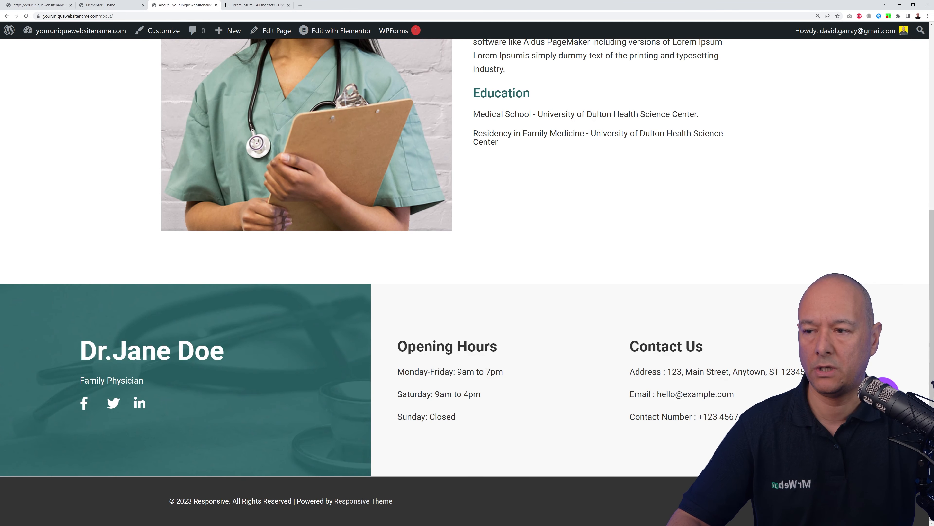
pyautogui.scroll(8, 885, 386)
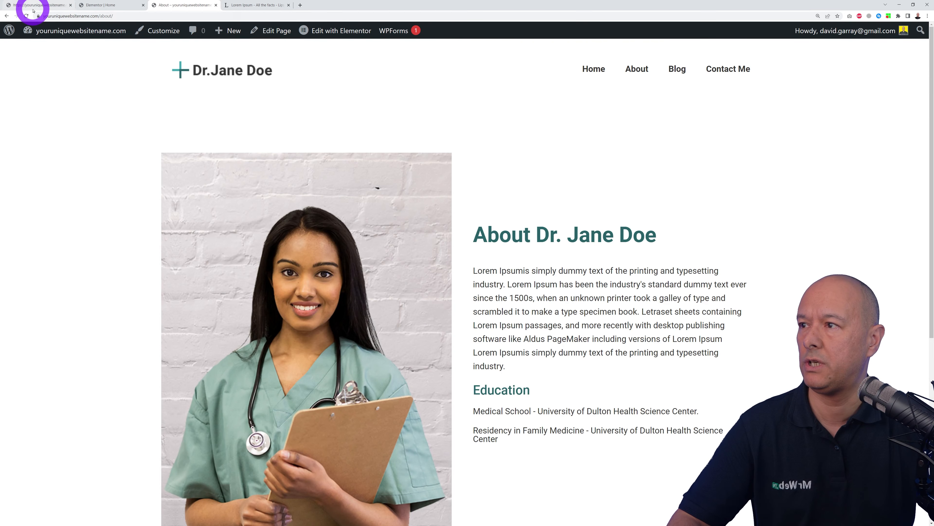
# - From the admin Pages list, reach the About page editor and select the doctor photo widget
pyautogui.click(33, 10)
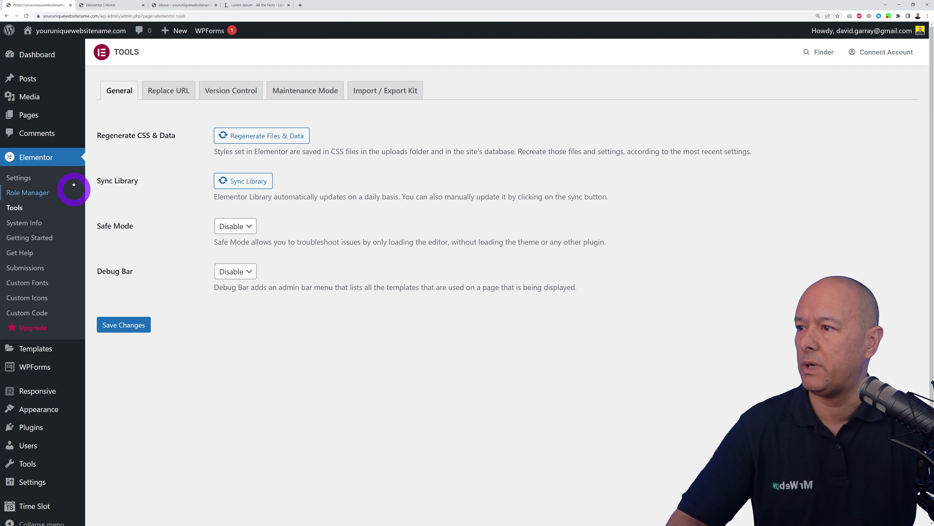
pyautogui.moveTo(33, 120)
pyautogui.click(109, 117)
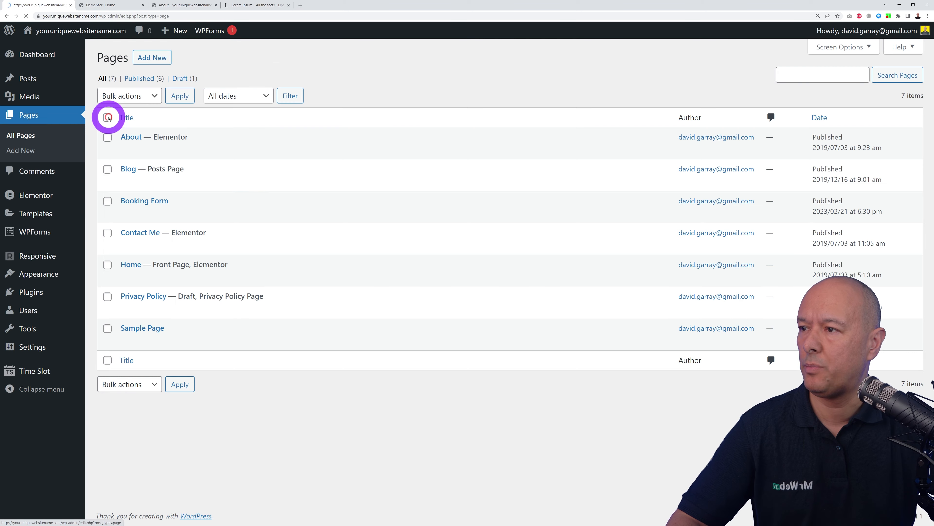
pyautogui.click(116, 5)
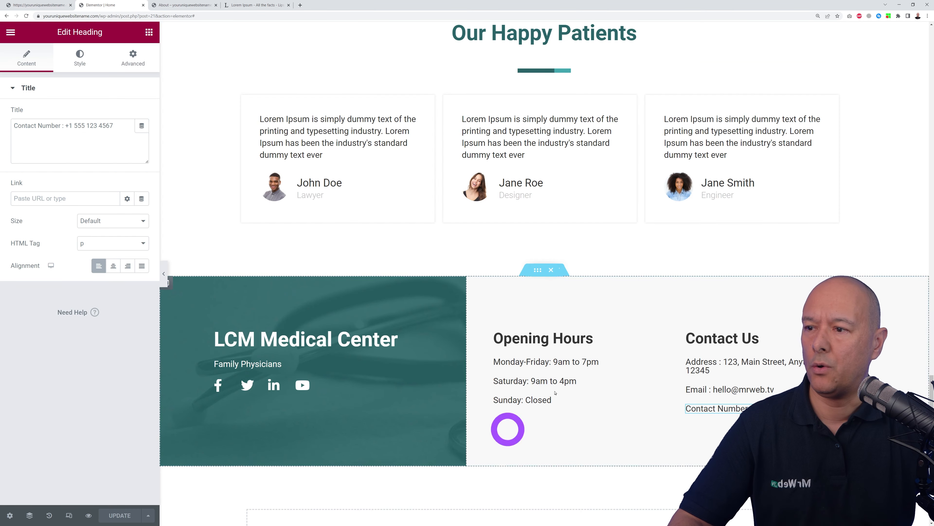
pyautogui.click(22, 5)
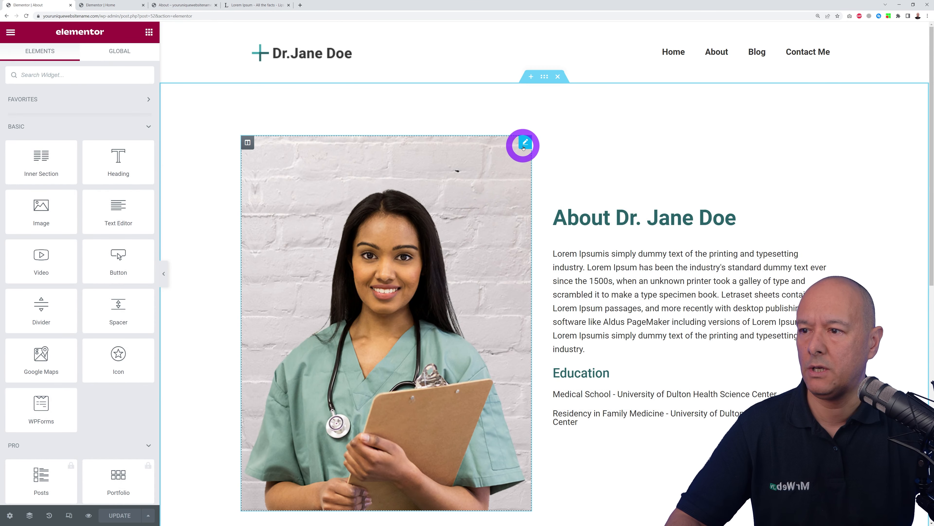
pyautogui.click(524, 148)
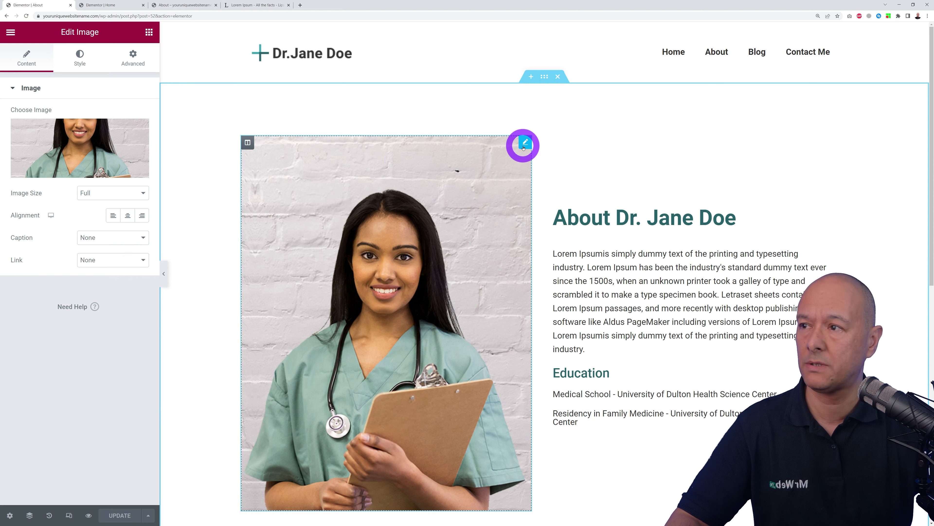
# - Upload the Goldfield Medical Center facility banner and insert it in place of the doctor photo
pyautogui.click(87, 159)
pyautogui.click(157, 76)
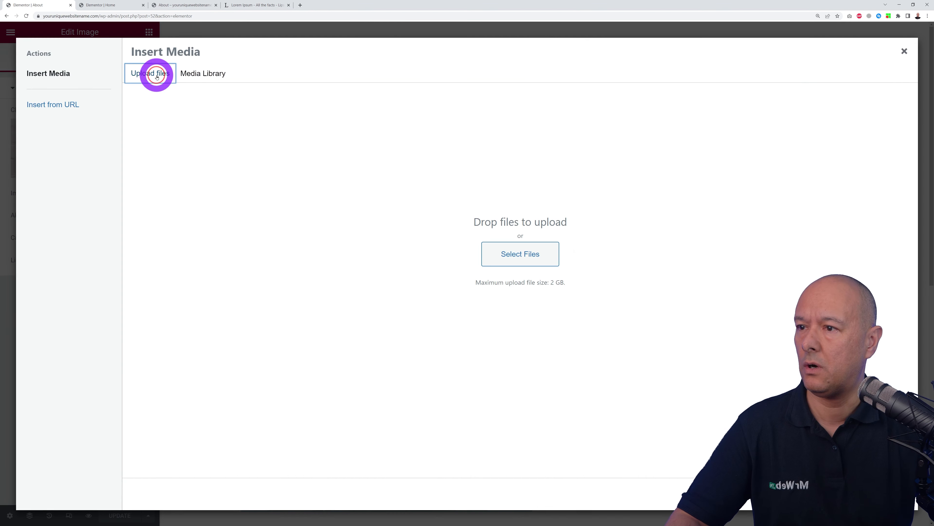
pyautogui.click(520, 254)
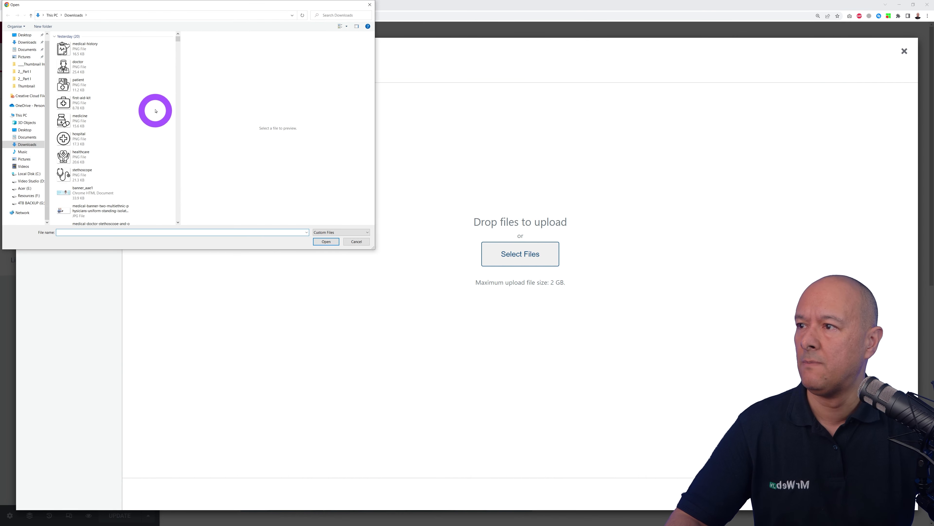
pyautogui.scroll(-3, 147, 147)
pyautogui.click(97, 92)
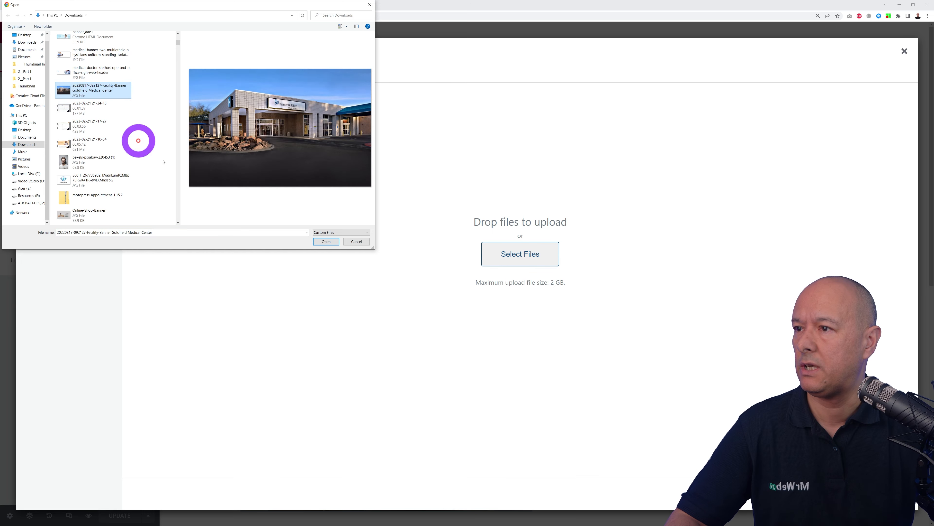
pyautogui.click(326, 242)
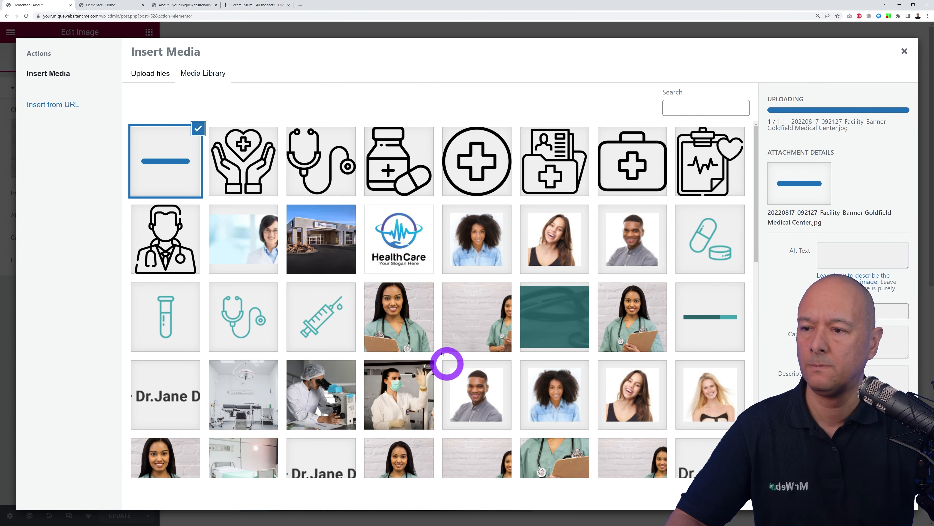
pyautogui.click(888, 493)
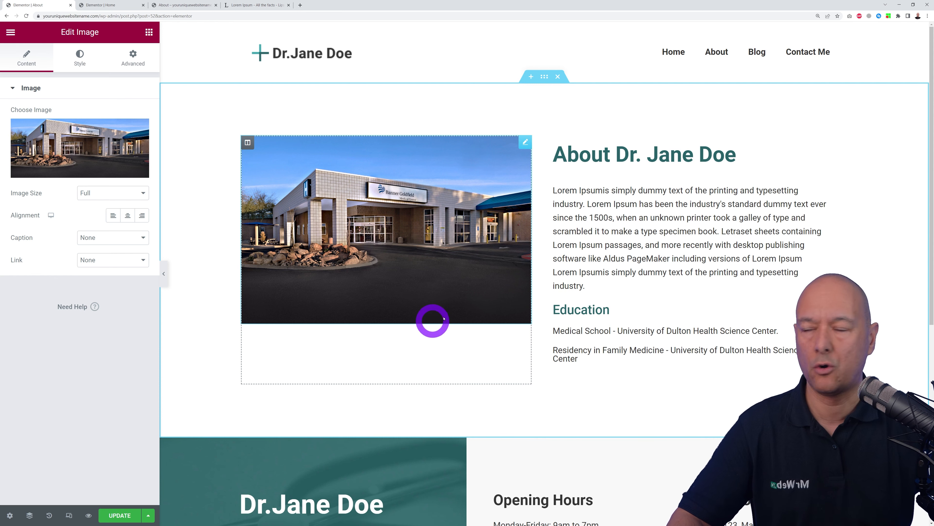
# - Crop the building photo from the right to about 1027 × 970 and save it
pyautogui.click(83, 146)
pyautogui.click(847, 224)
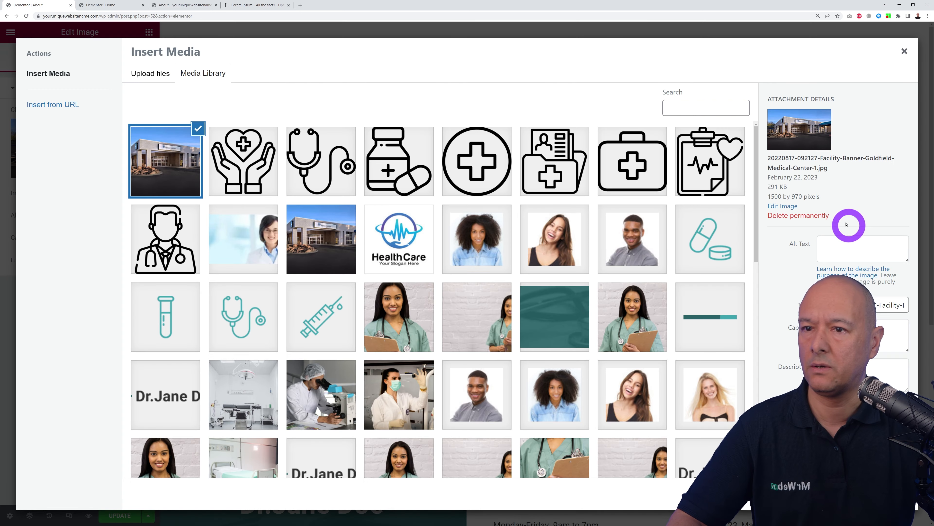
pyautogui.click(789, 208)
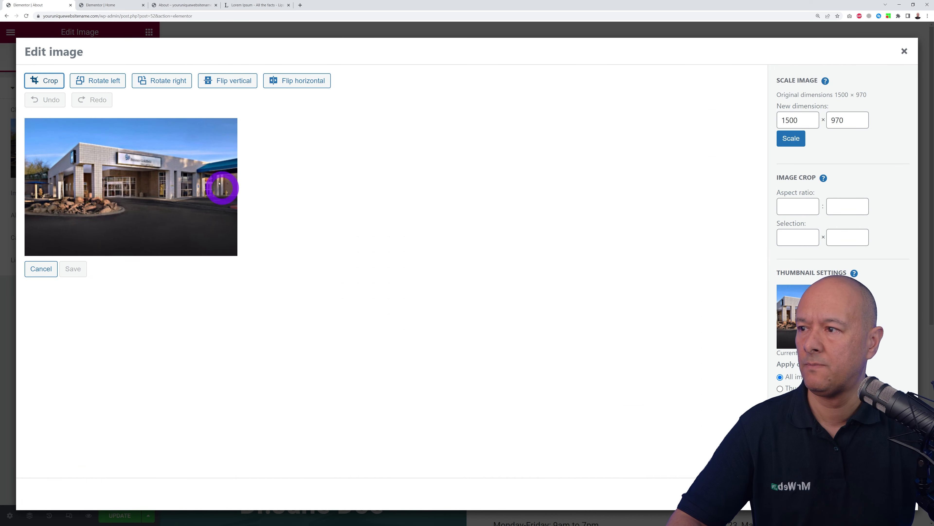
pyautogui.click(52, 84)
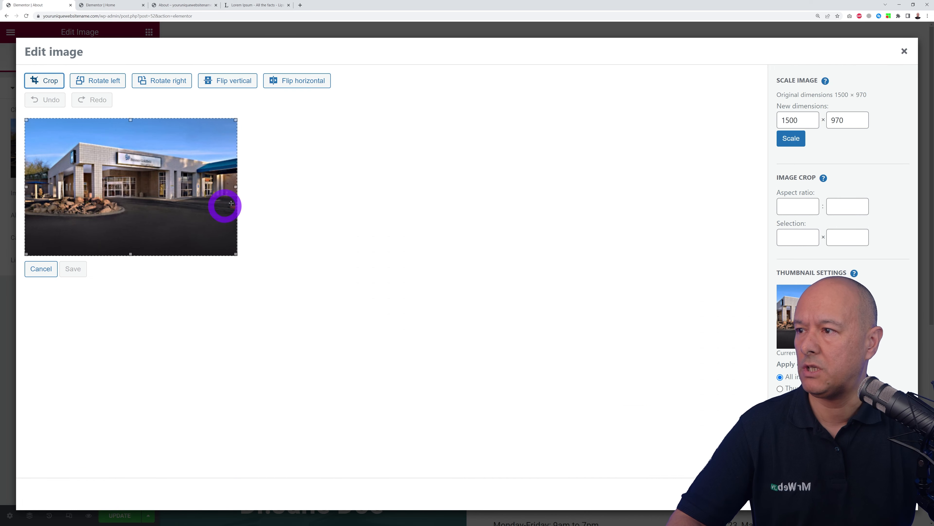
pyautogui.moveTo(234, 188); pyautogui.dragTo(170, 187)
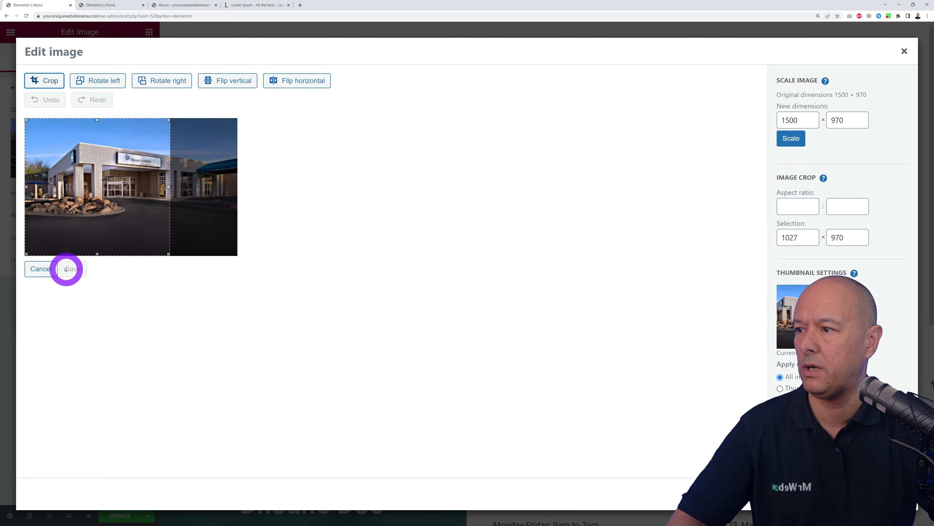
pyautogui.click(42, 81)
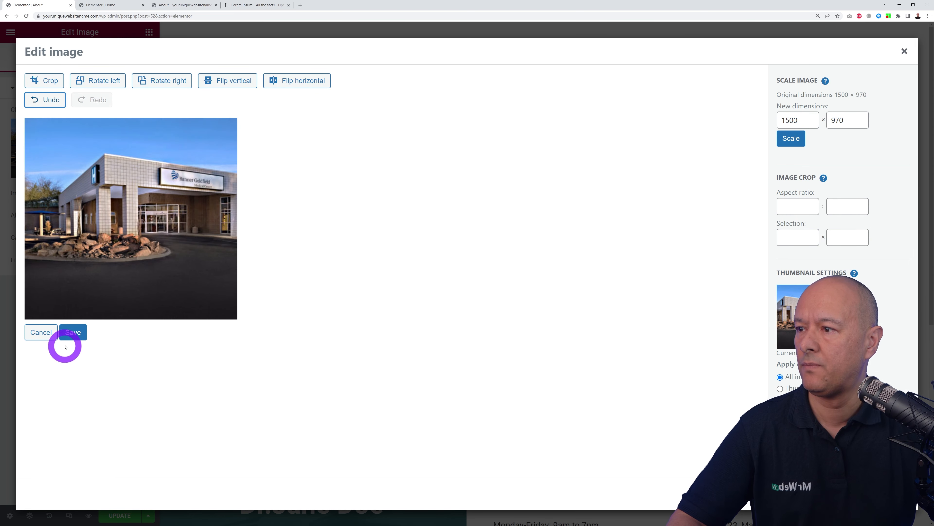
pyautogui.click(72, 333)
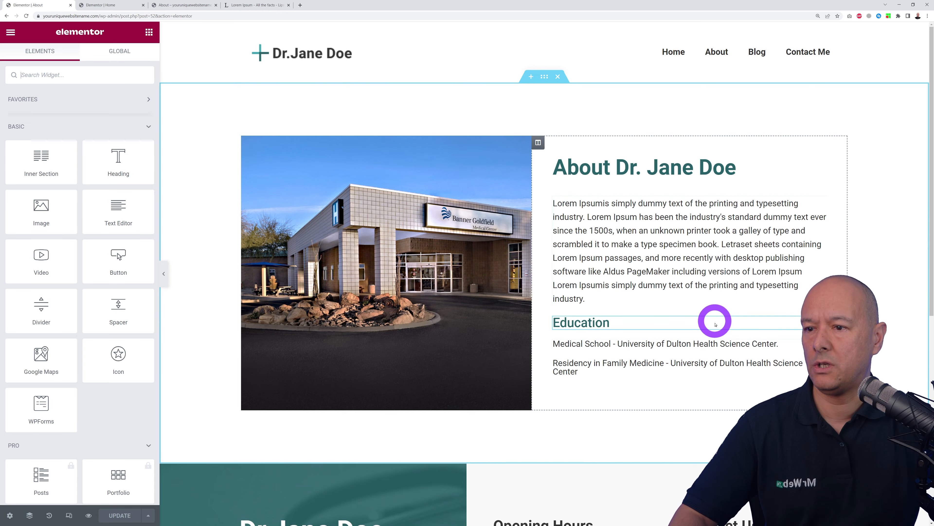
# - Copy the Home page's welcome paragraph into About and delete the Lorem Ipsum paragraph
pyautogui.click(114, 5)
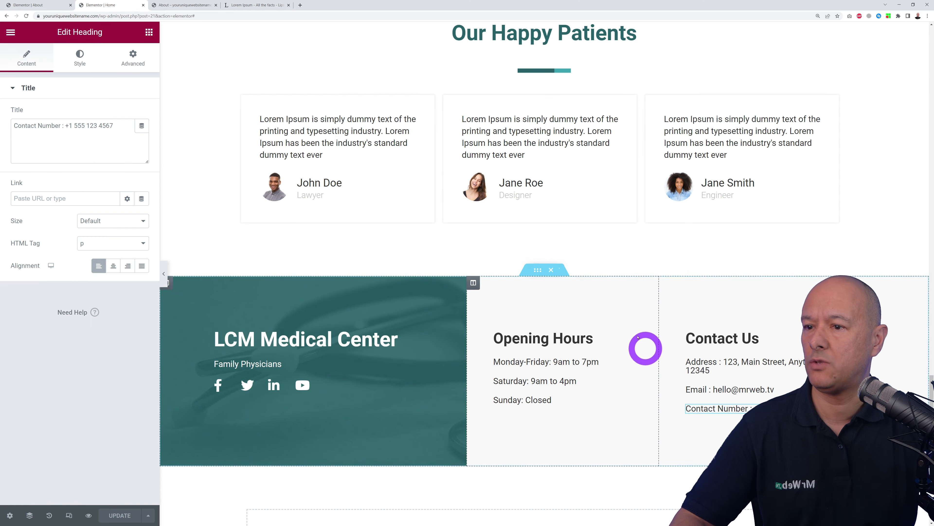
pyautogui.scroll(10, 640, 331)
pyautogui.scroll(12, 634, 313)
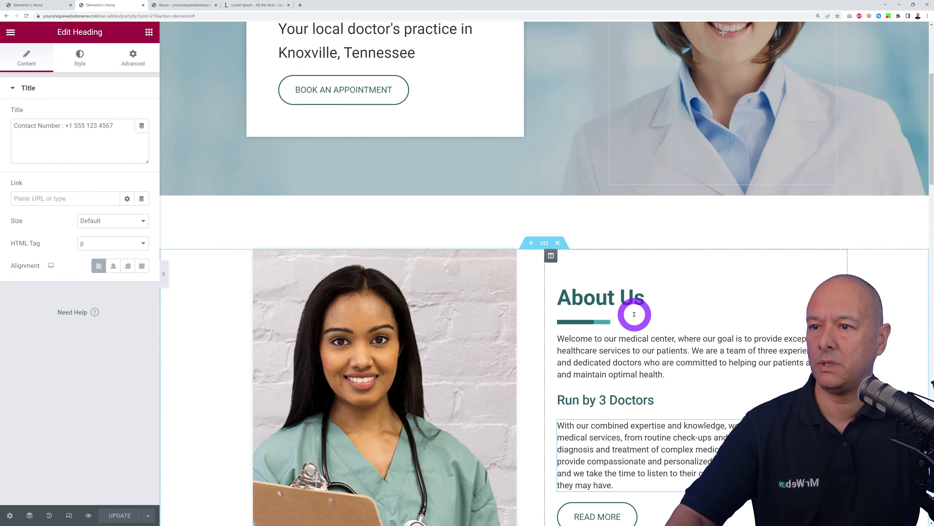
pyautogui.scroll(-2, 642, 323)
pyautogui.scroll(-2, 820, 280)
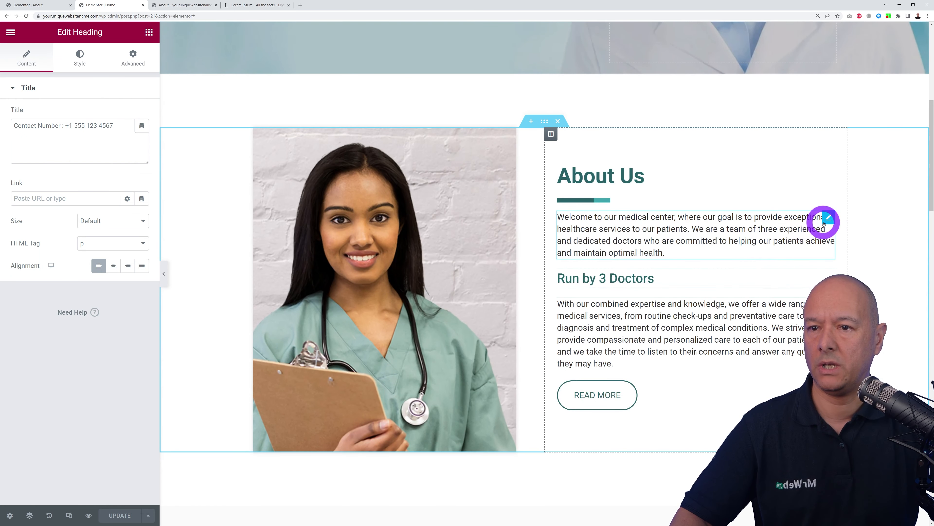
pyautogui.rightClick(827, 221)
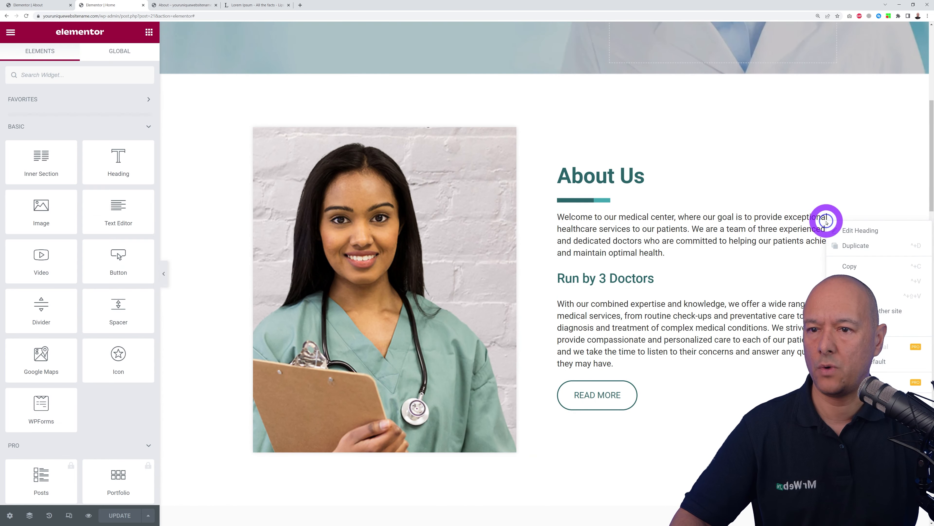
pyautogui.click(858, 265)
pyautogui.click(55, 6)
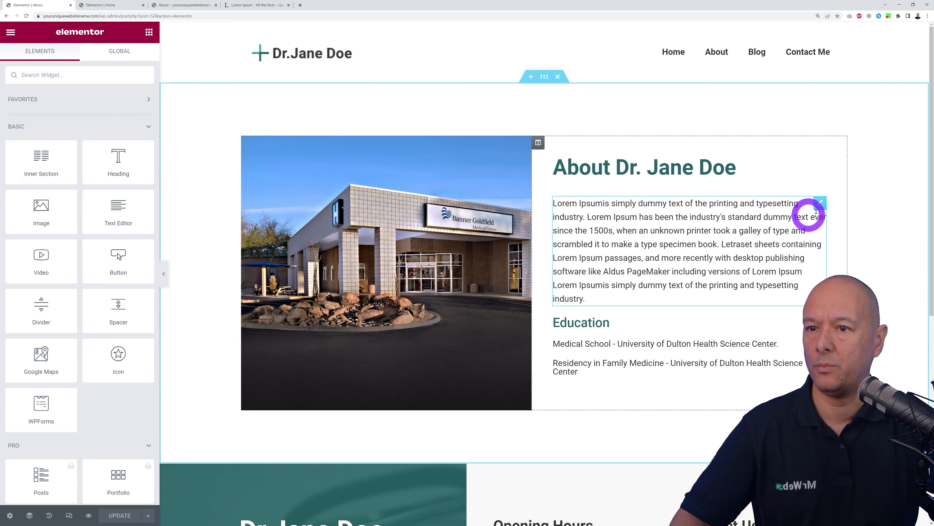
pyautogui.click(848, 265)
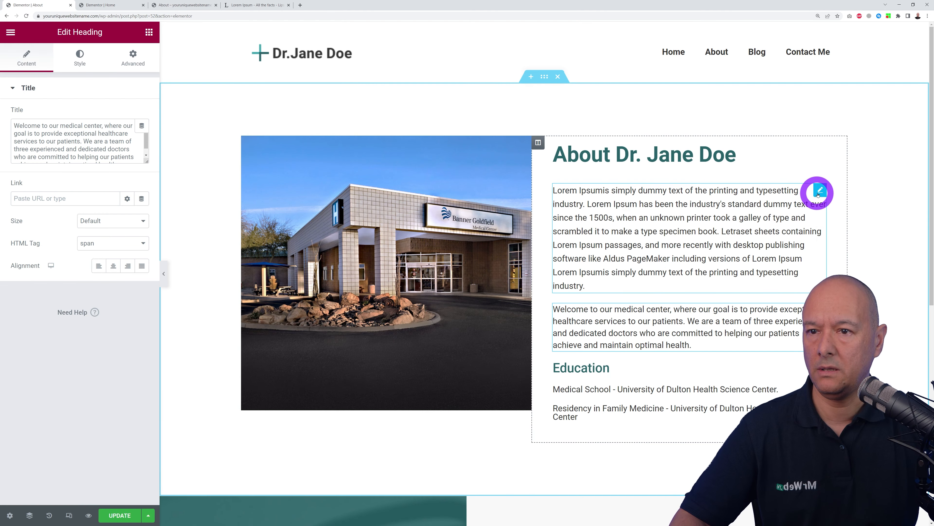
pyautogui.click(819, 193)
pyautogui.rightClick(818, 194)
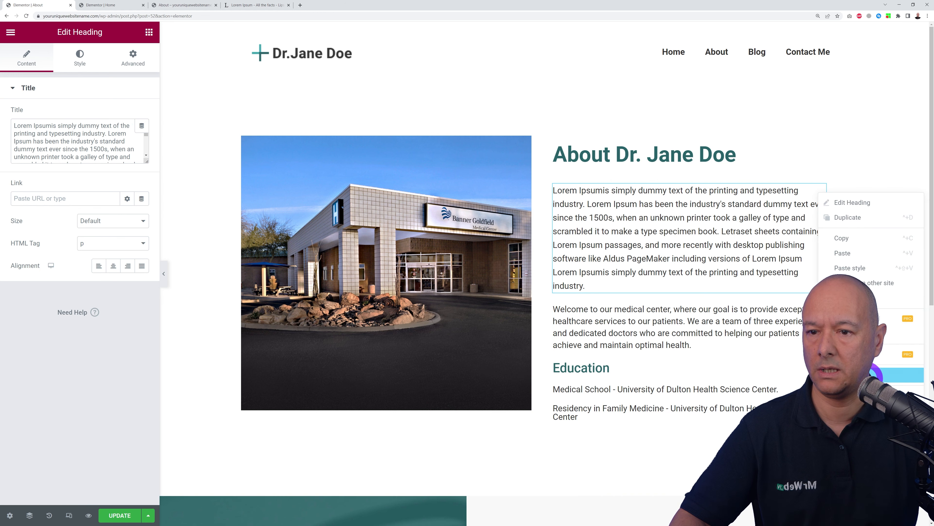
pyautogui.click(857, 395)
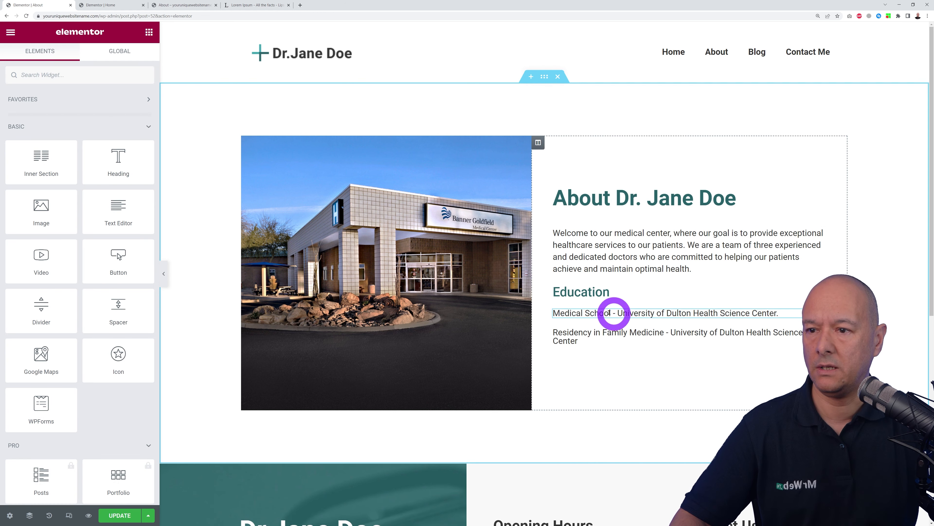
# - Paste the expertise paragraph under Education and remove the Medical School and Residency lines
pyautogui.click(127, 6)
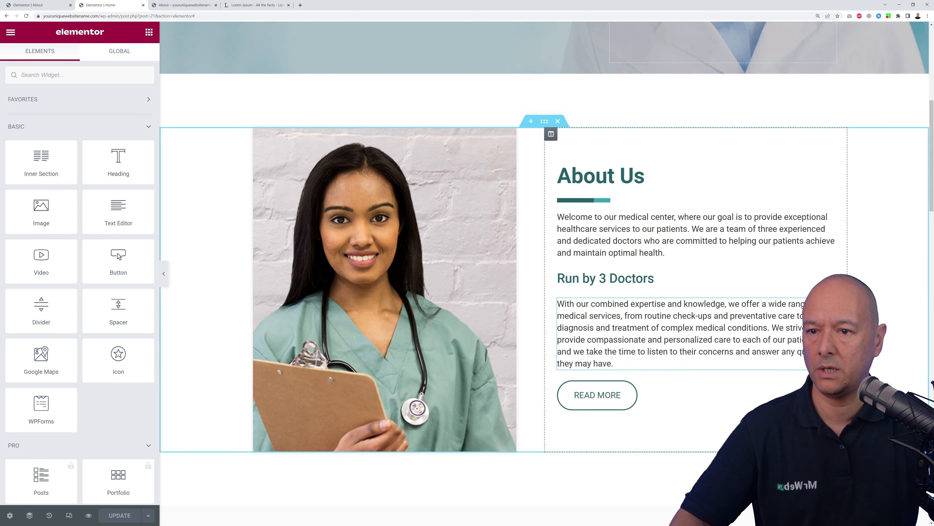
pyautogui.rightClick(829, 305)
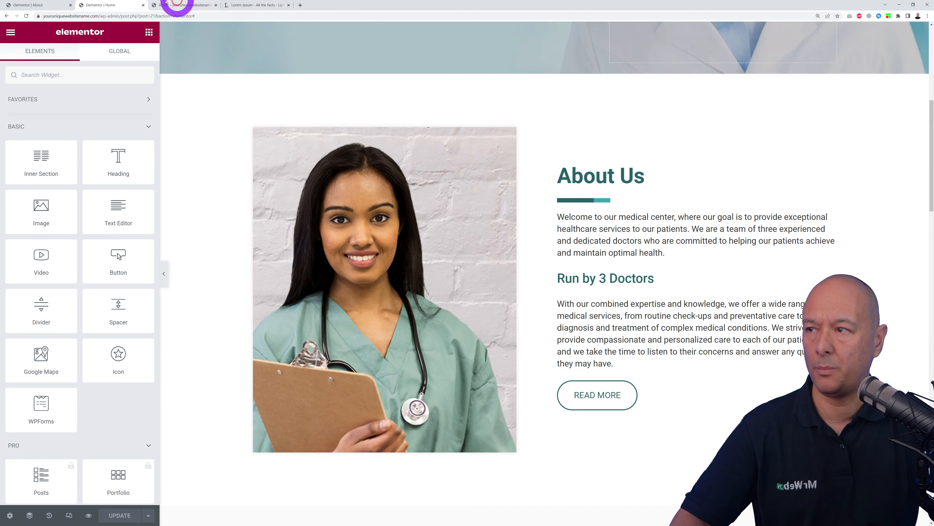
pyautogui.click(28, 6)
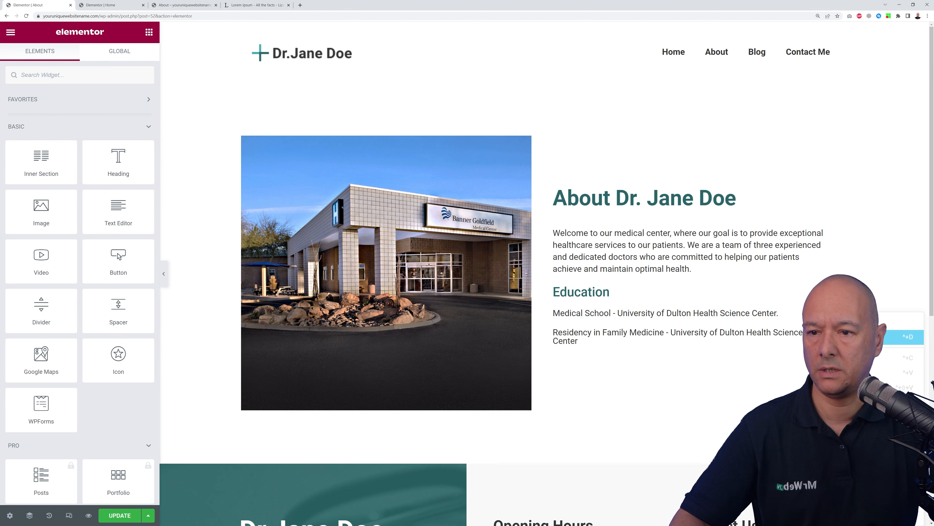
pyautogui.click(898, 372)
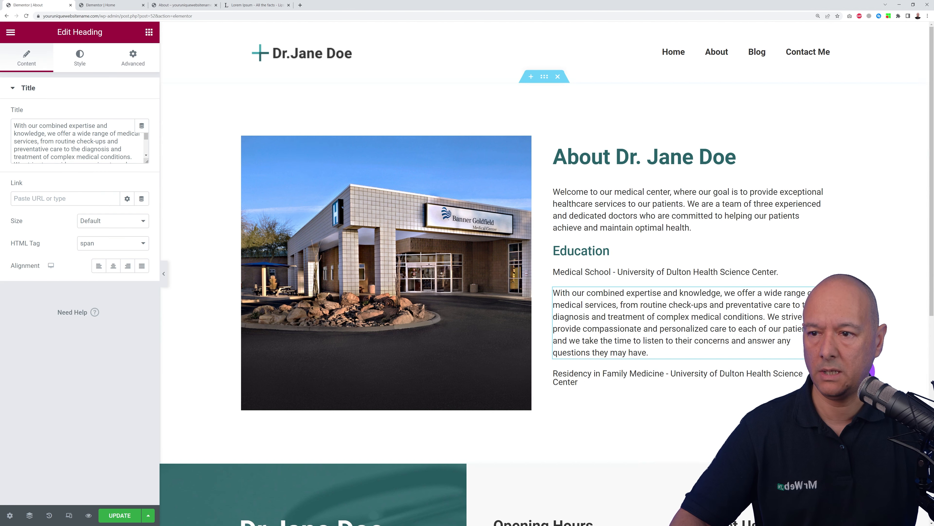
pyautogui.rightClick(821, 273)
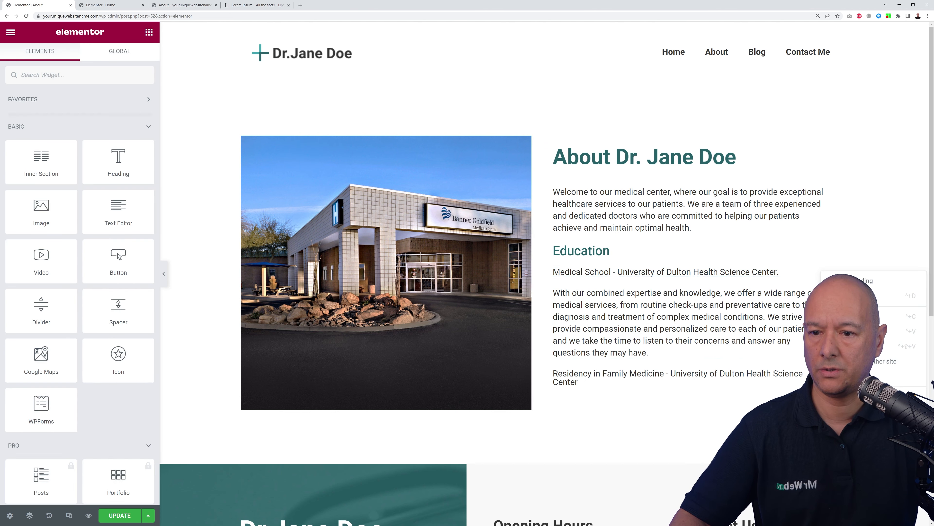
pyautogui.click(846, 473)
pyautogui.rightClick(822, 364)
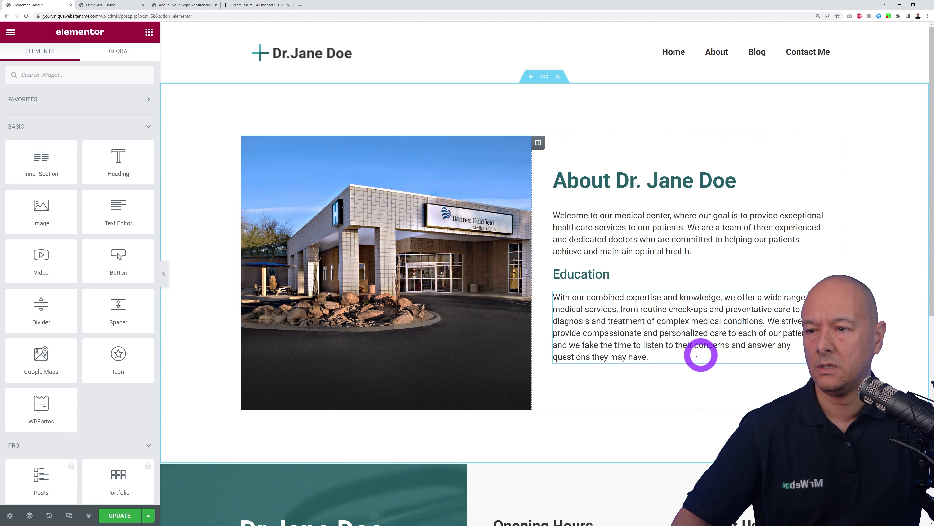
# - Replace the 'About Dr. Jane Doe' heading with 'About LCM Medical Center' and save
pyautogui.click(728, 186)
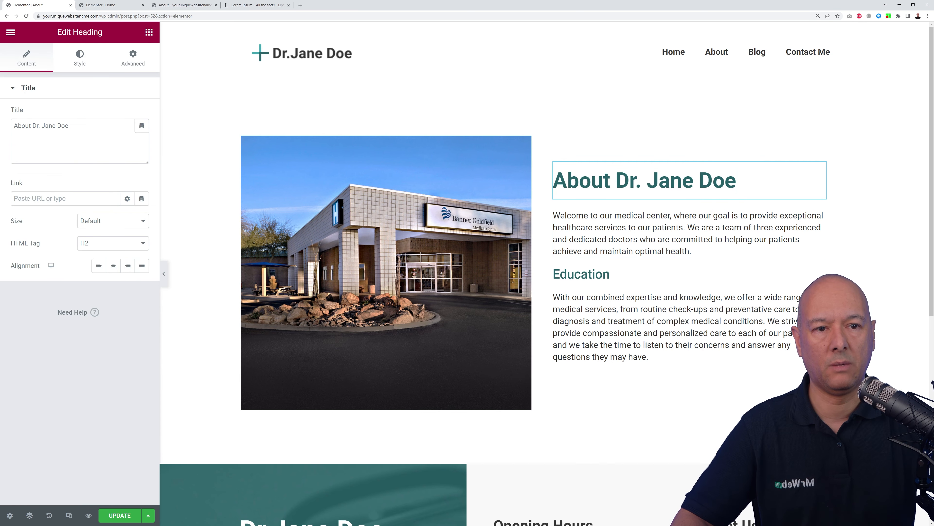
pyautogui.click(142, 140)
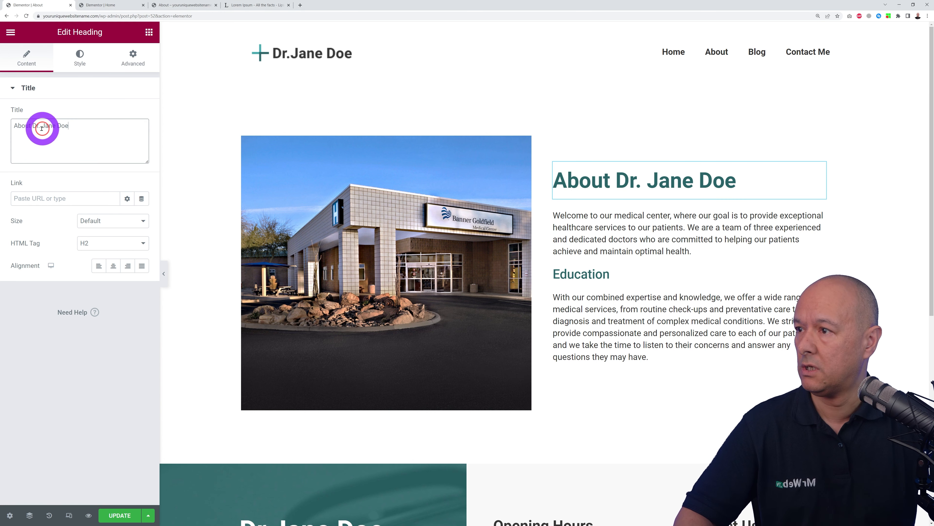
pyautogui.moveTo(33, 125); pyautogui.dragTo(121, 127)
pyautogui.hotkey('ctrl', 'v')
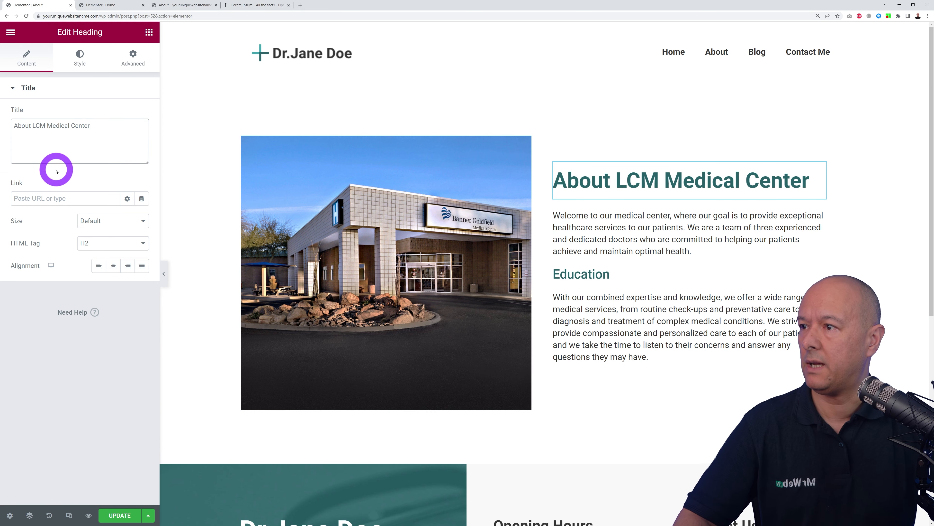
pyautogui.click(111, 517)
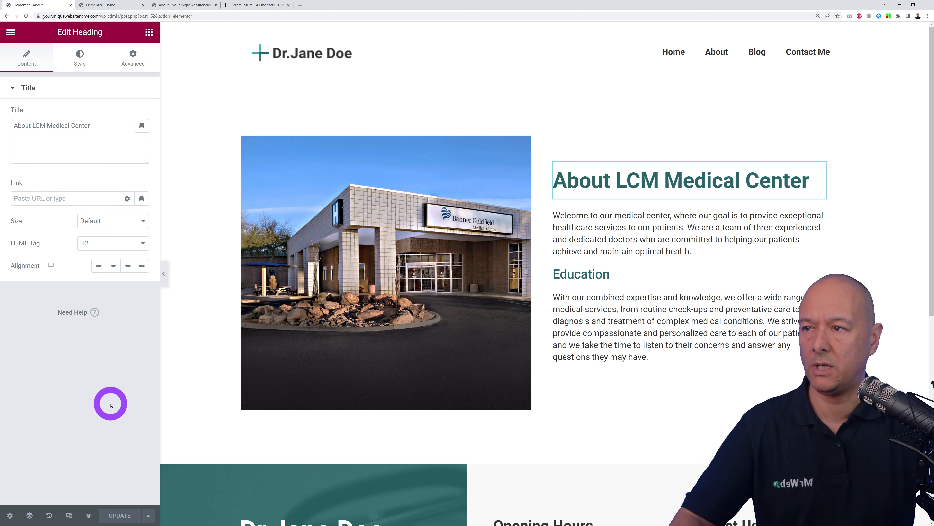
pyautogui.scroll(-5, 722, 351)
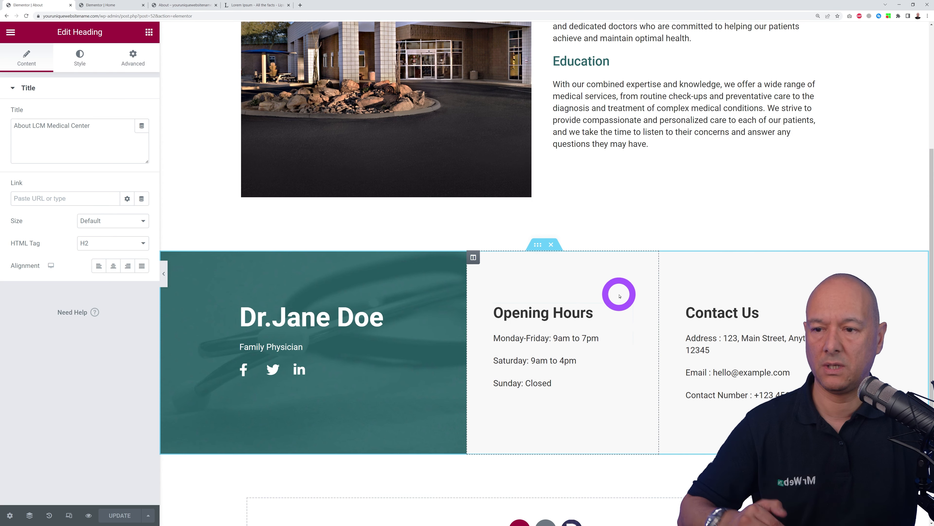
# - Copy the LCM Medical Center footer section from the Home page editor
pyautogui.click(129, 5)
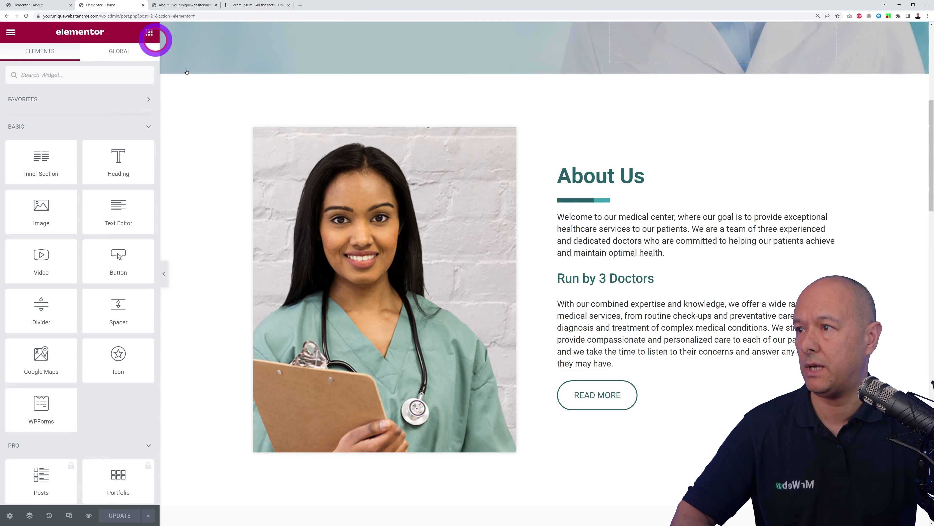
pyautogui.scroll(-20, 770, 313)
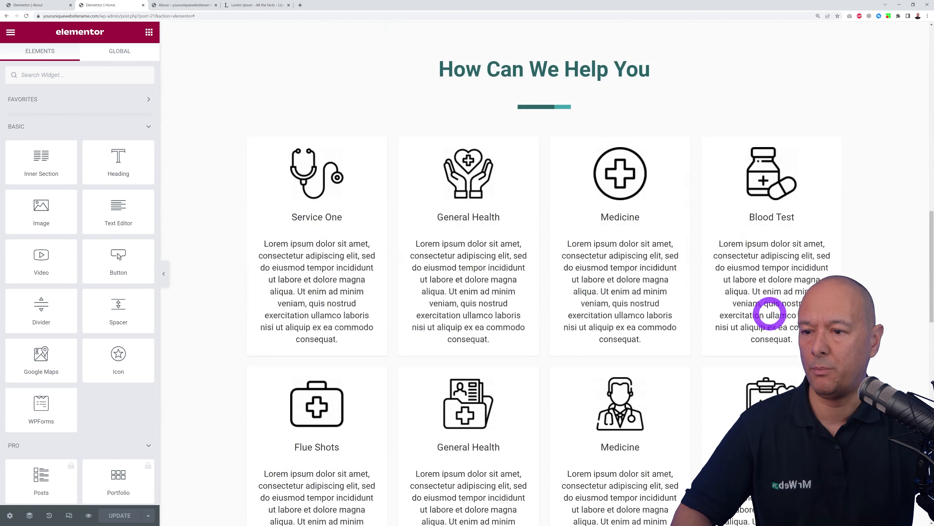
pyautogui.scroll(-15, 770, 315)
pyautogui.scroll(3, 768, 317)
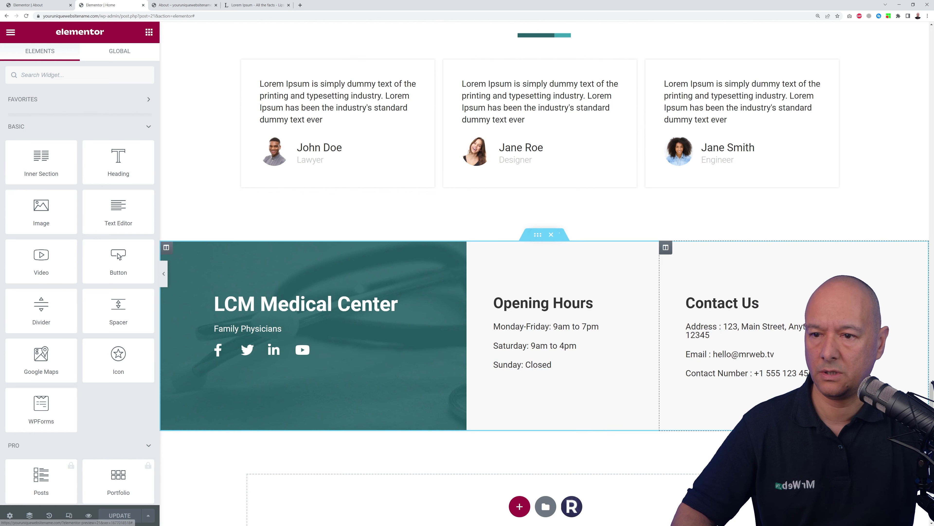
pyautogui.rightClick(538, 237)
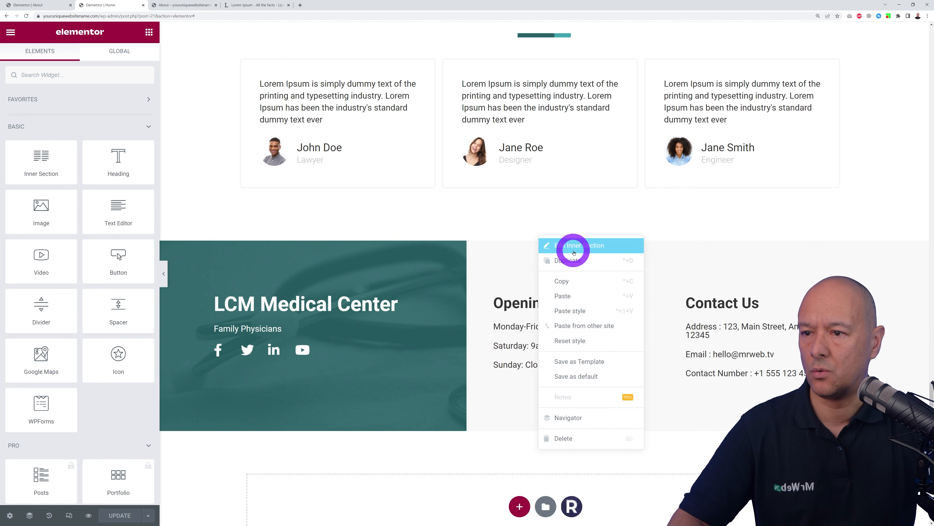
pyautogui.click(580, 281)
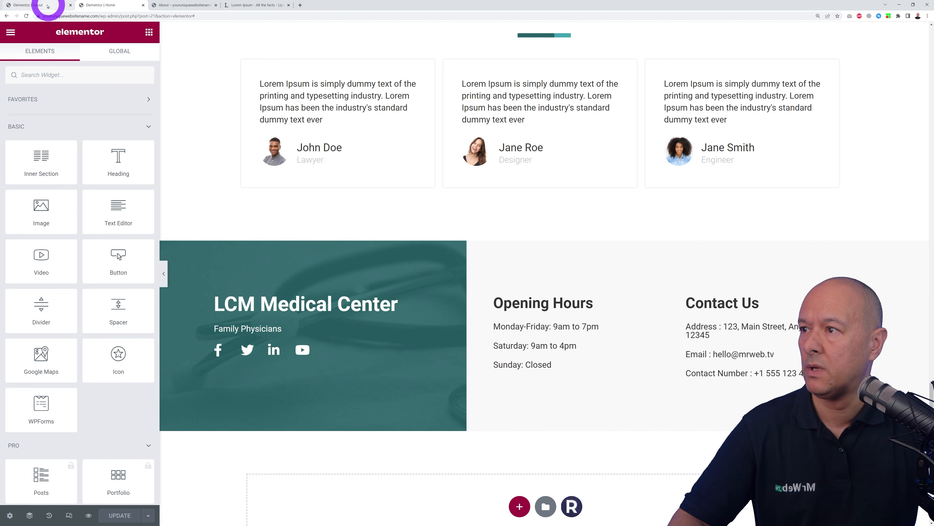
# - Paste it into About, delete the old Dr. Jane Doe footer, save, and exit the editor
pyautogui.click(19, 5)
pyautogui.rightClick(537, 245)
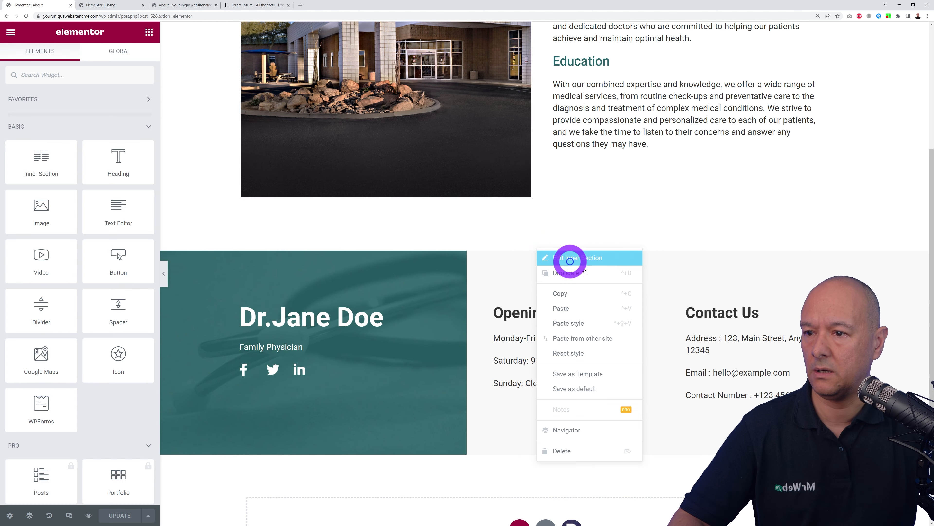
pyautogui.click(592, 313)
pyautogui.scroll(-2, 590, 307)
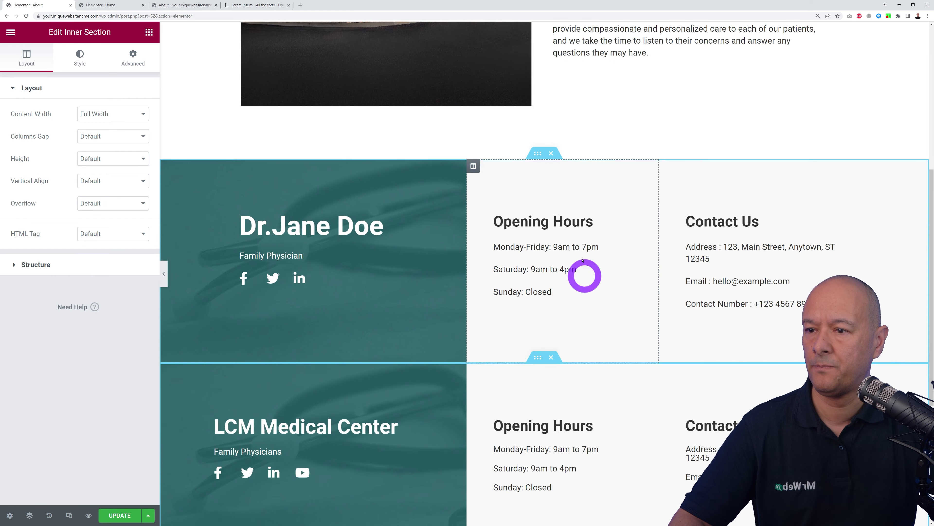
pyautogui.click(550, 153)
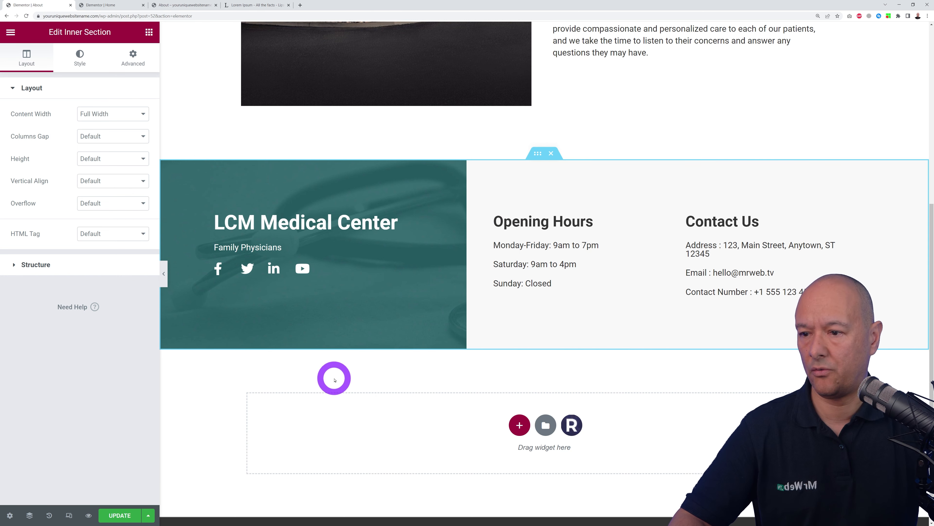
pyautogui.click(122, 514)
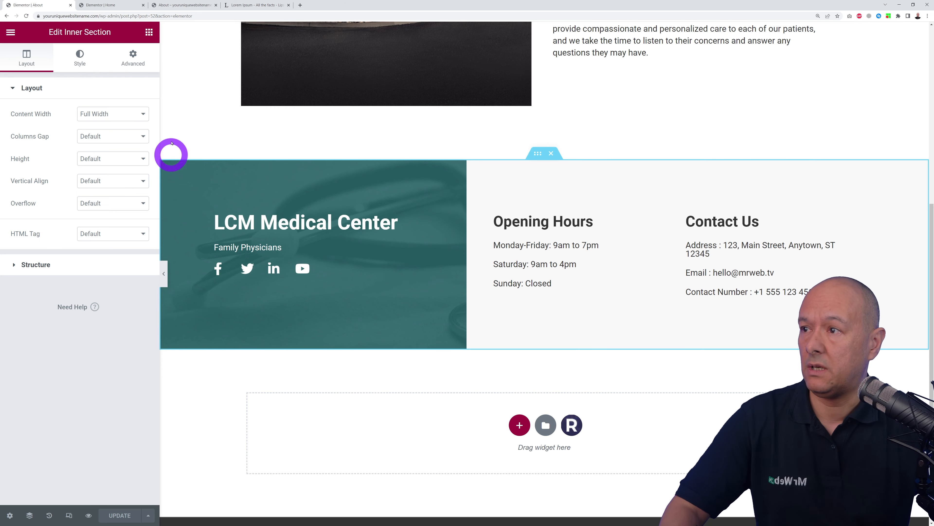
pyautogui.click(11, 31)
pyautogui.click(57, 244)
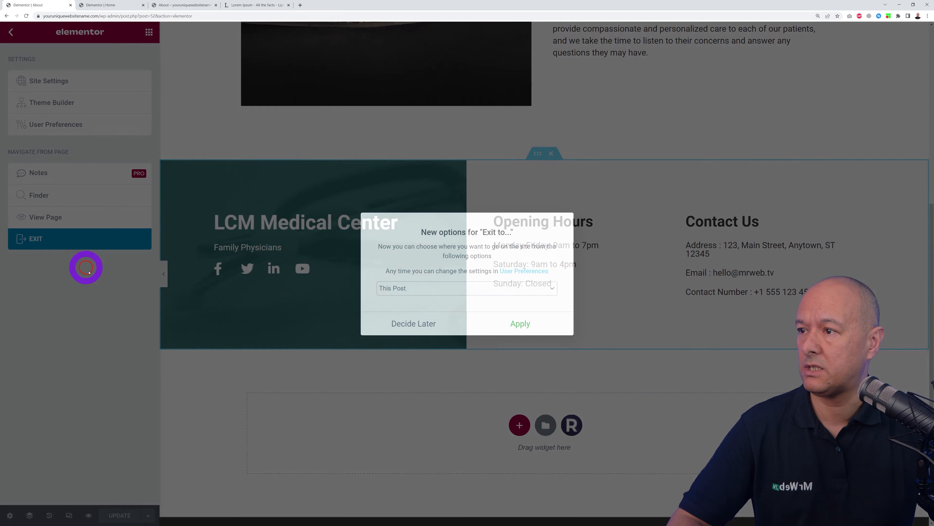
# - Choose Decide Later on exit, then edit the Contact Me page with Elementor
pyautogui.click(425, 323)
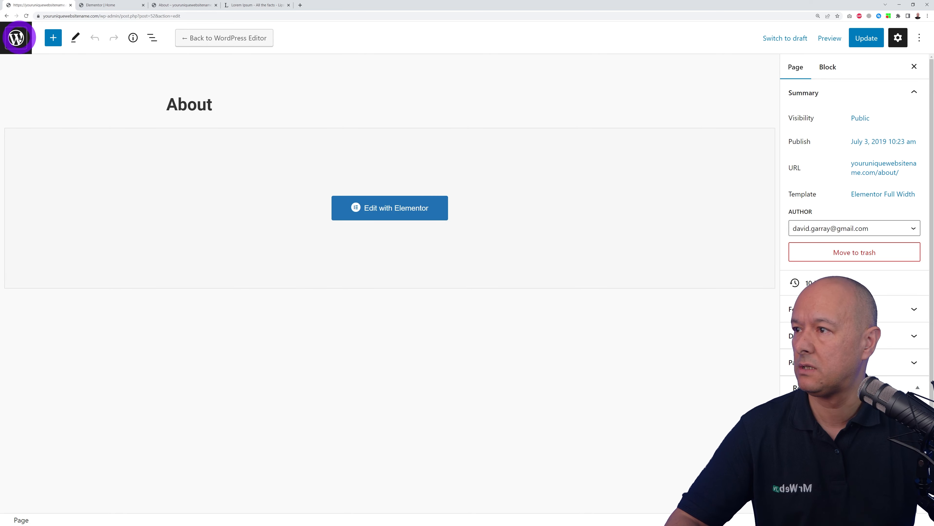
pyautogui.click(17, 37)
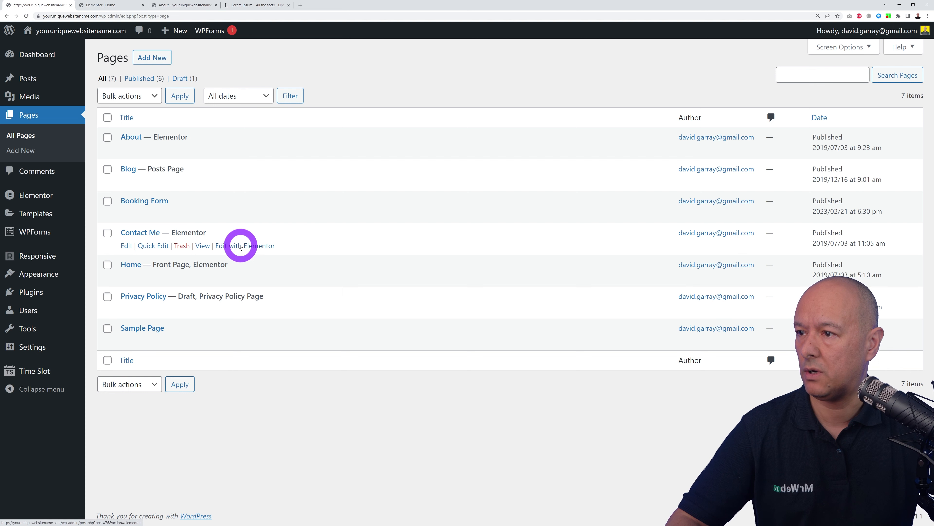
pyautogui.click(250, 249)
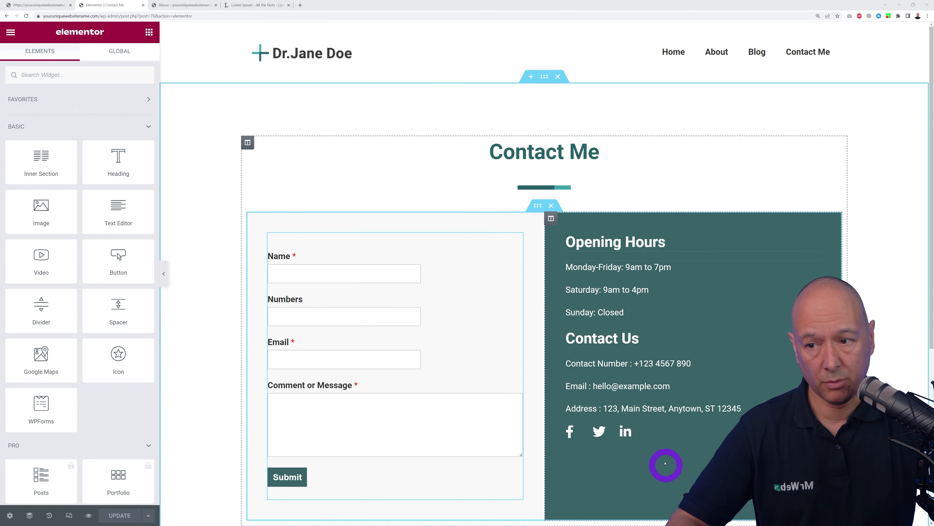
# - Replace example.com in the Contact Me page's Email line with the new mrweb.tv address
pyautogui.click(815, 240)
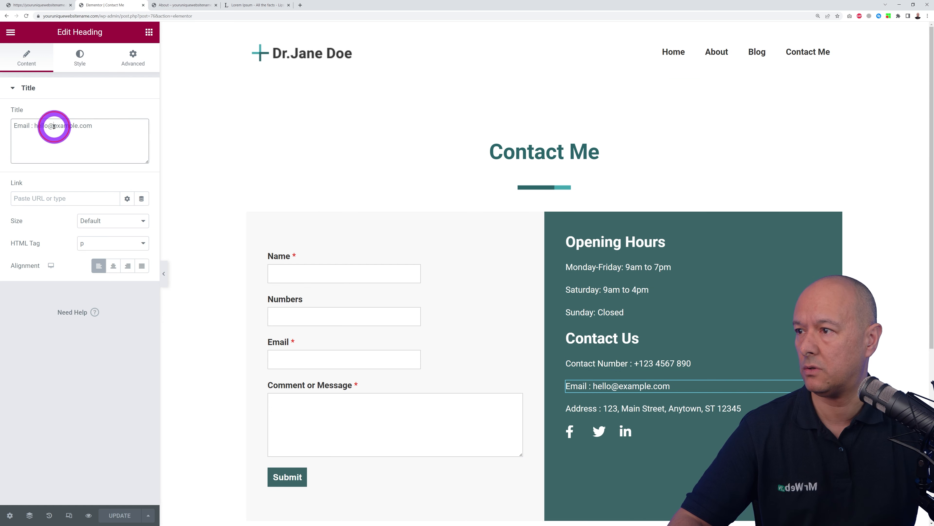
pyautogui.moveTo(54, 127); pyautogui.dragTo(129, 191)
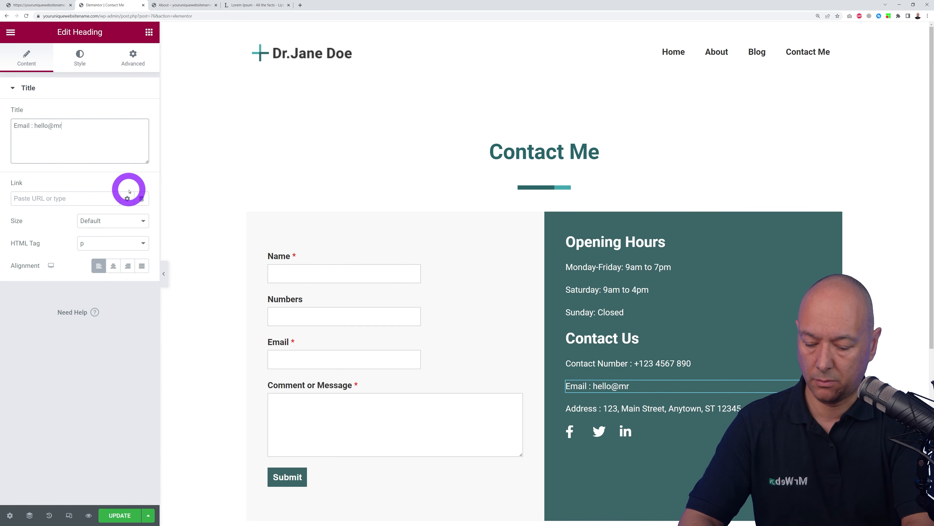
pyautogui.click(96, 370)
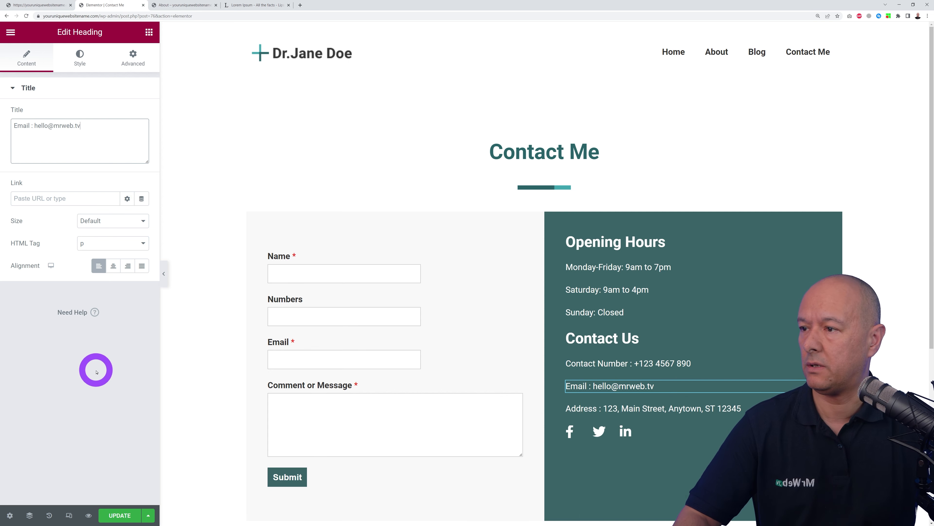
pyautogui.click(660, 382)
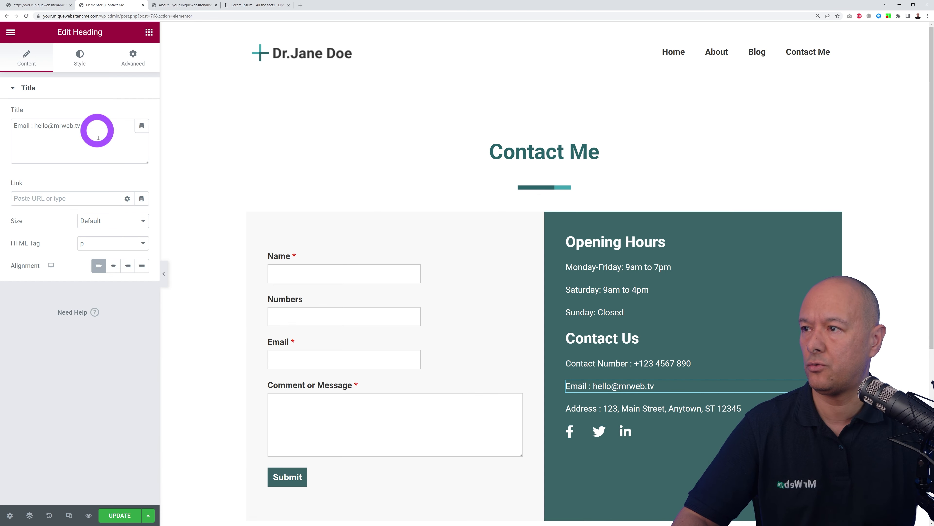
pyautogui.click(268, 64)
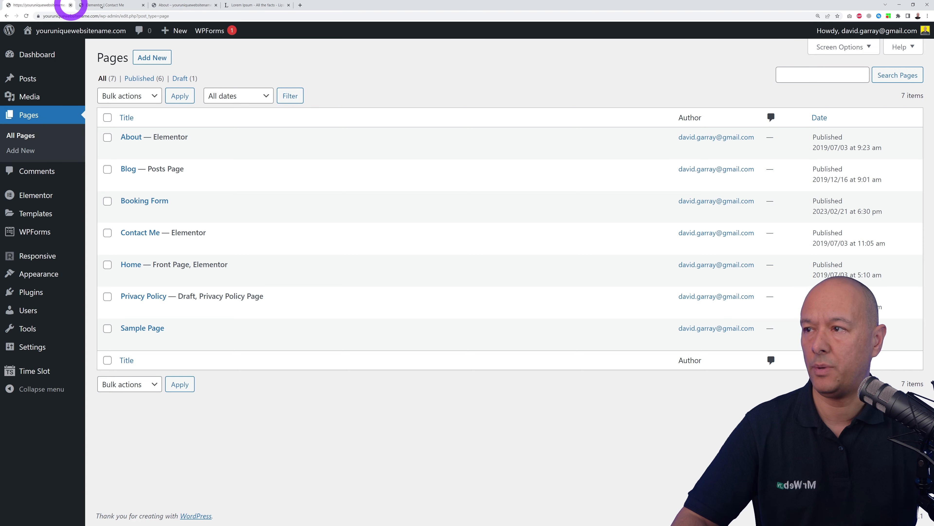
# - In the Contact Me page editor, select the contact form widget's shortcode text
pyautogui.click(103, 5)
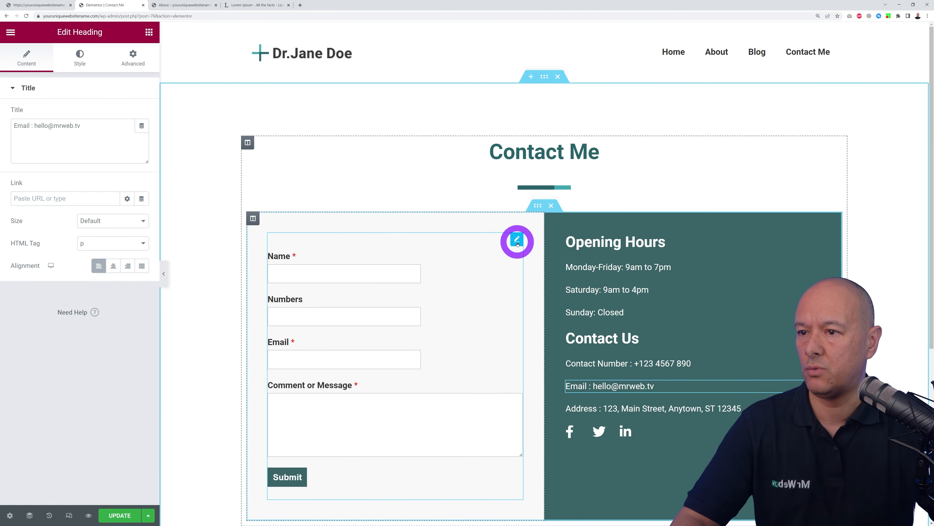
pyautogui.click(518, 241)
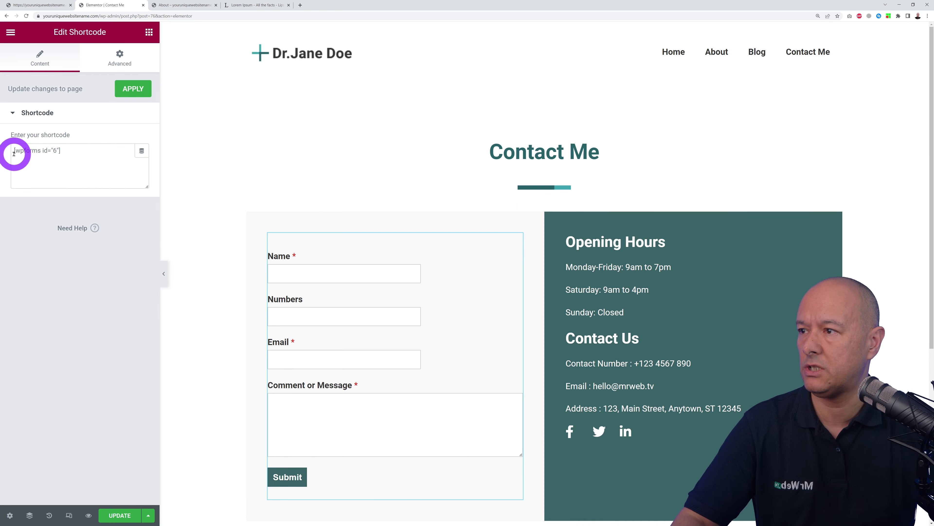
pyautogui.moveTo(14, 153); pyautogui.dragTo(98, 152)
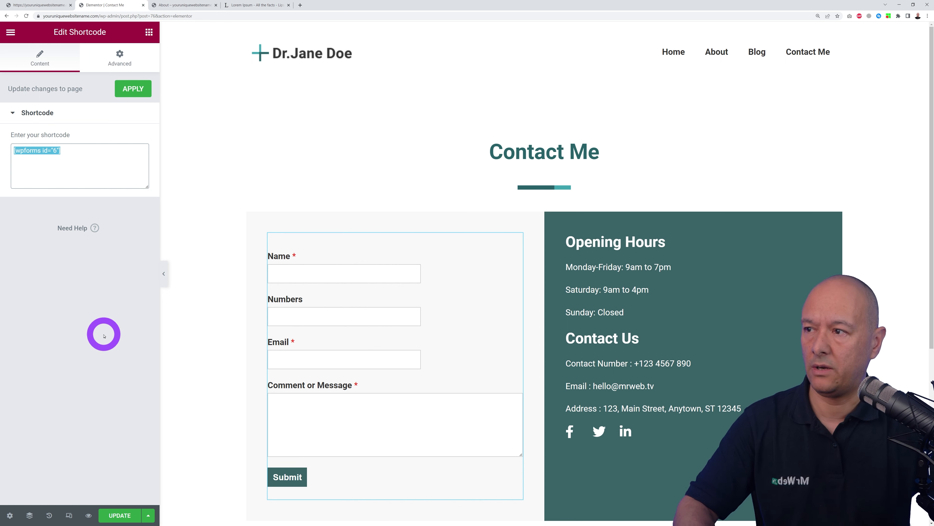
# - Return to the WordPress admin and locate WPForms > All Forms in the sidebar
pyautogui.click(48, 3)
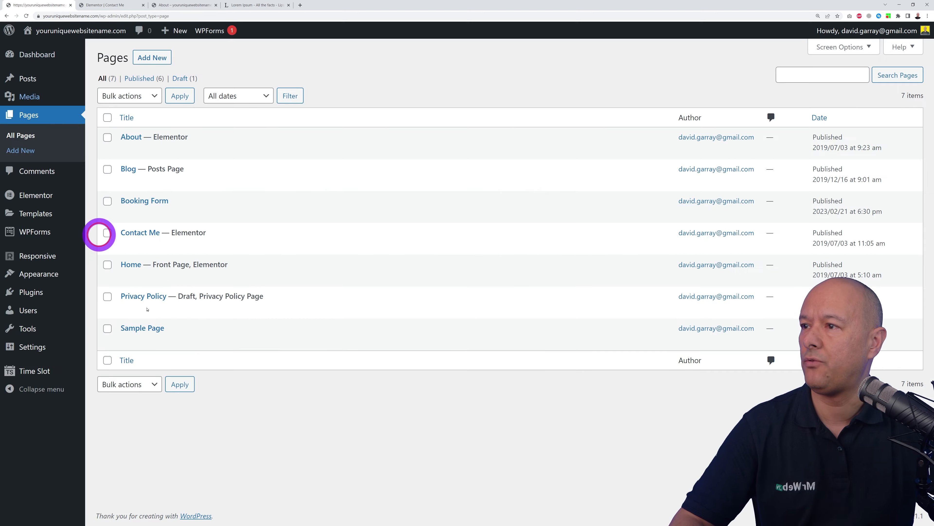
pyautogui.moveTo(35, 233)
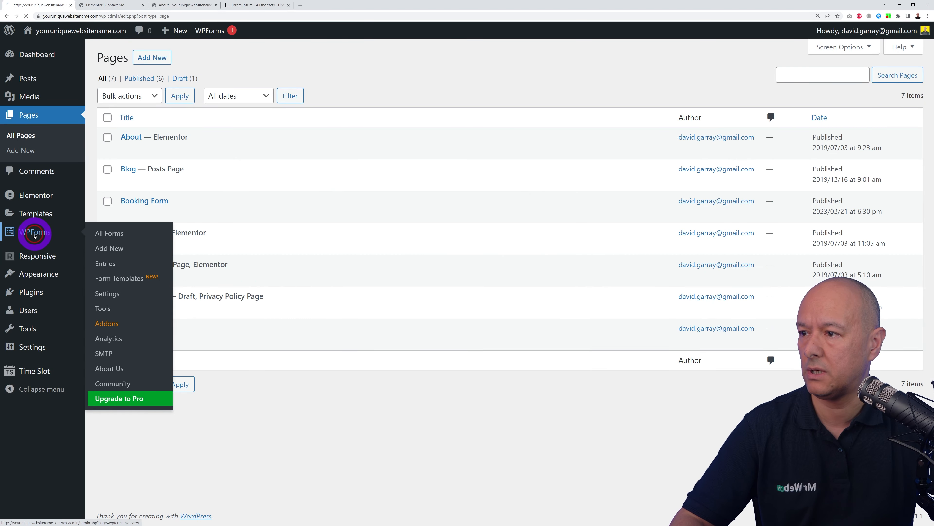
pyautogui.scroll(-1, 703, 366)
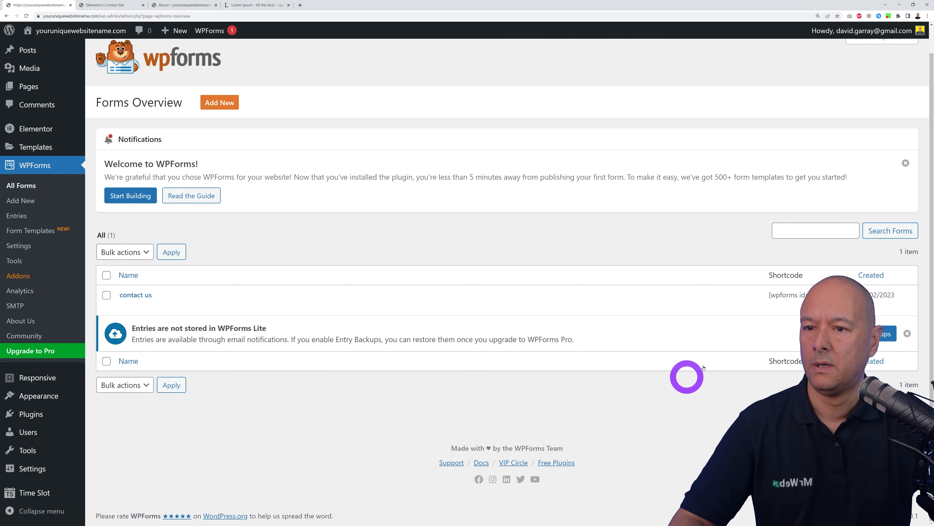
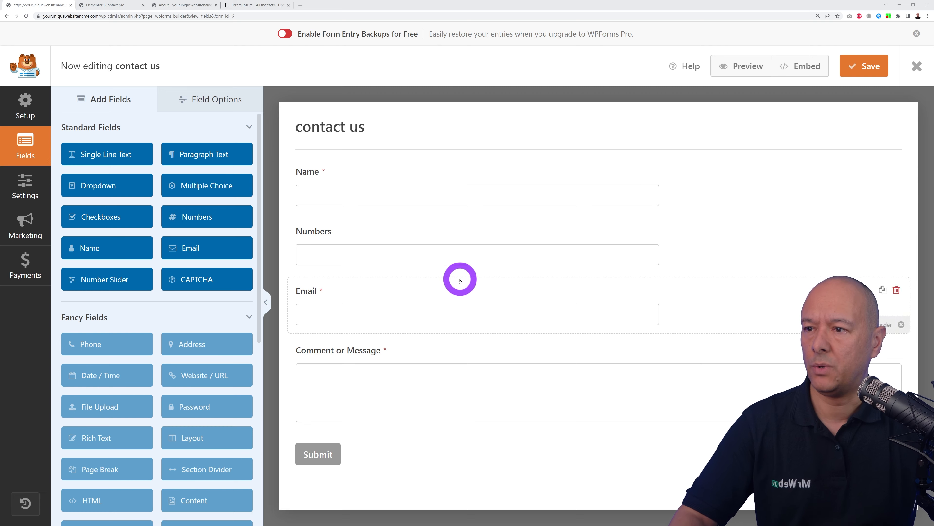
# - Delete the Numbers field and add a single-line field labelled Phone Number between Name and Email
pyautogui.click(896, 229)
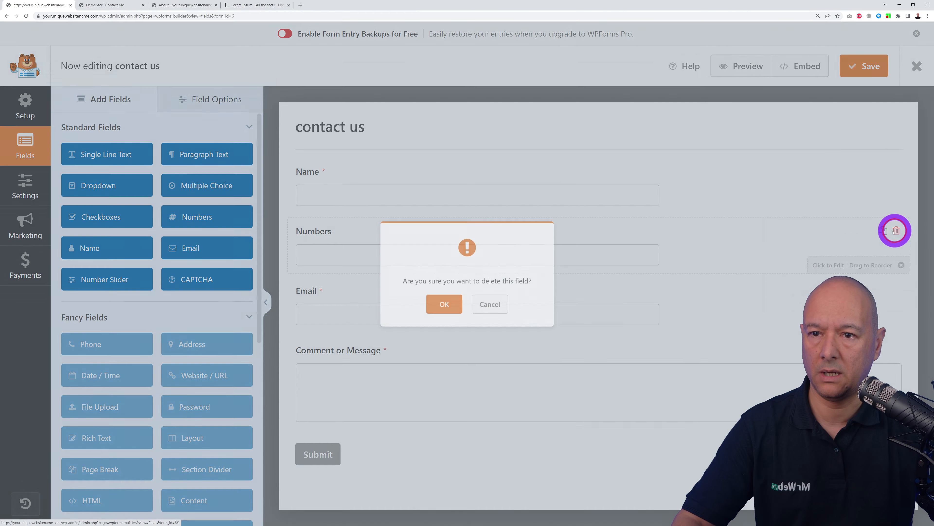
pyautogui.click(427, 313)
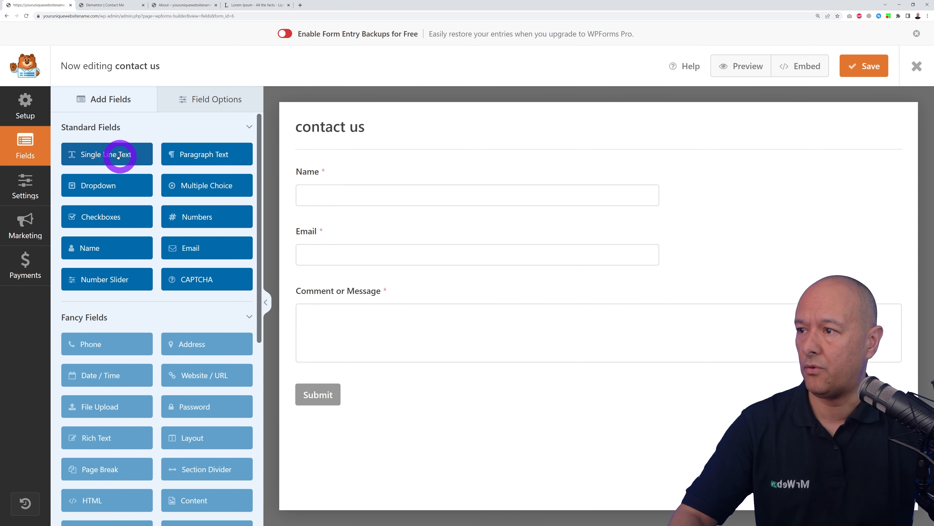
pyautogui.moveTo(112, 158); pyautogui.dragTo(382, 235)
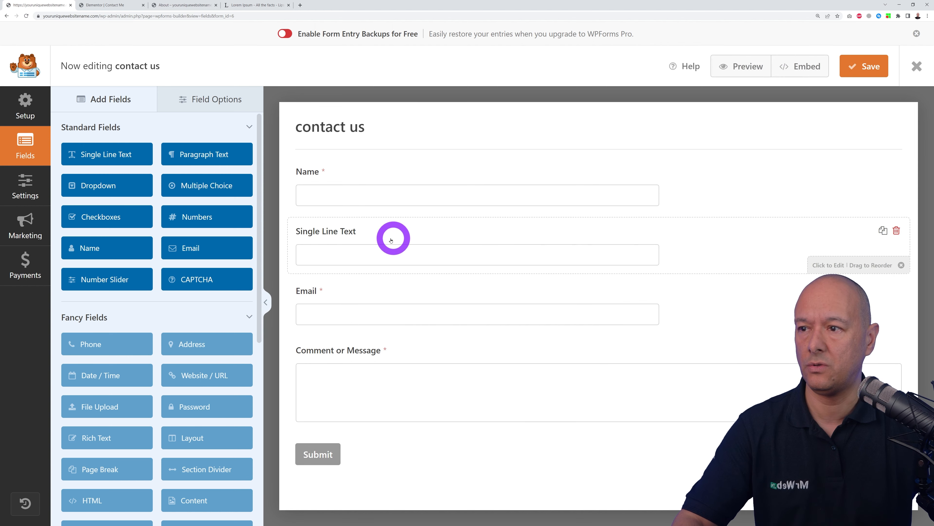
pyautogui.click(389, 238)
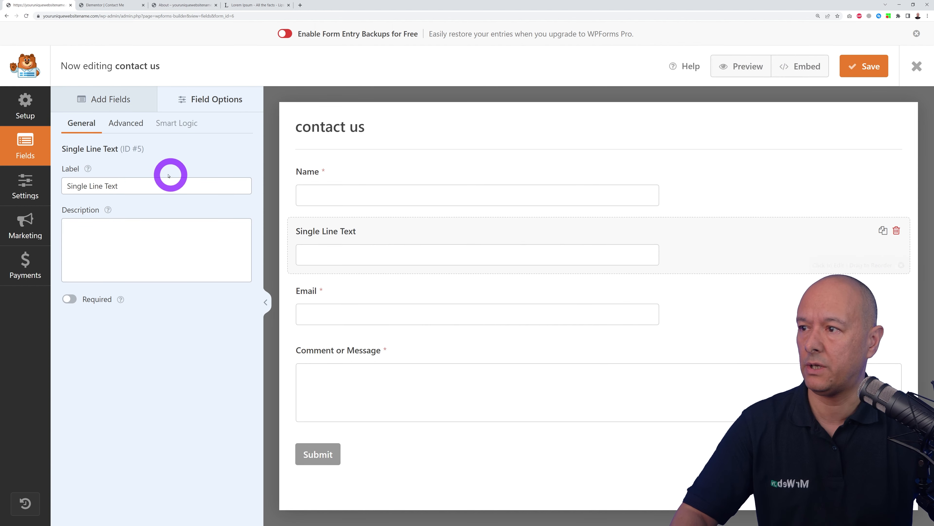
pyautogui.moveTo(131, 185); pyautogui.dragTo(61, 187)
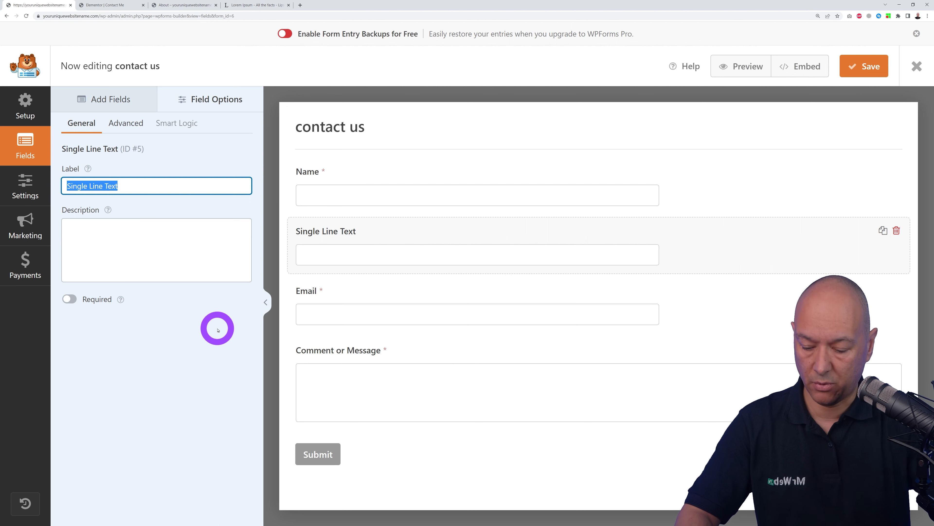
pyautogui.write('Phone Number')
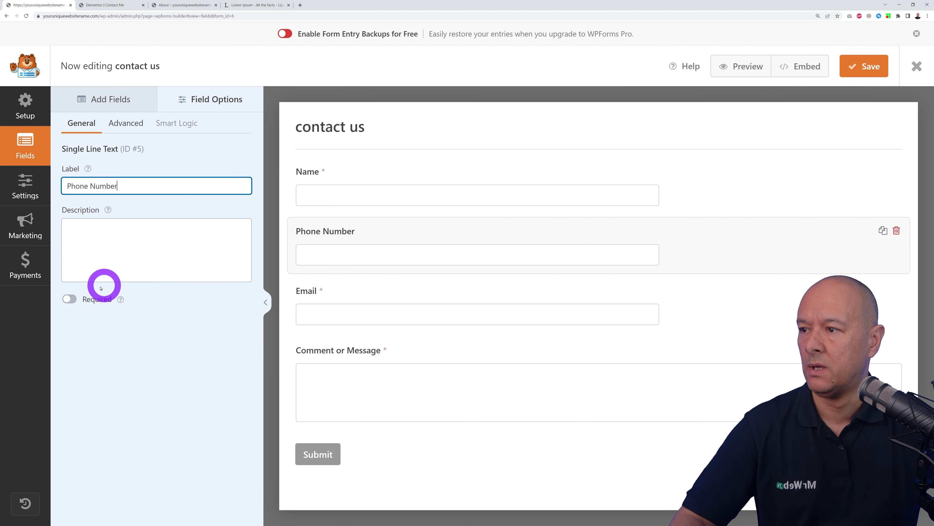
# - Leave Phone Number optional and set its Advanced field size to Medium
pyautogui.click(71, 299)
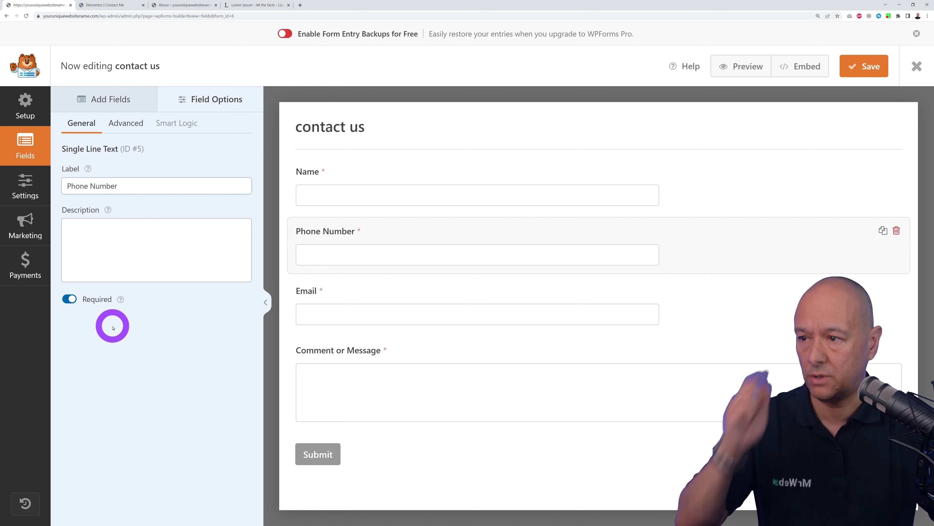
pyautogui.click(73, 300)
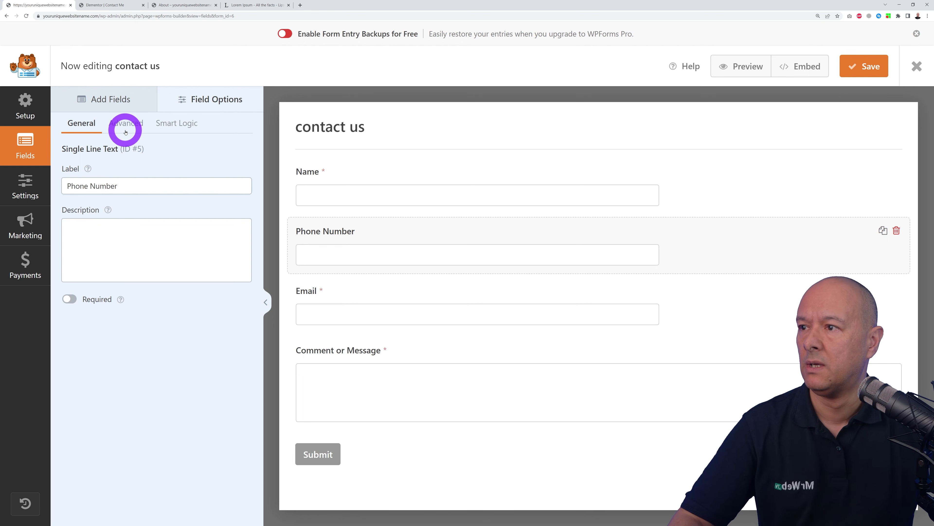
pyautogui.click(126, 123)
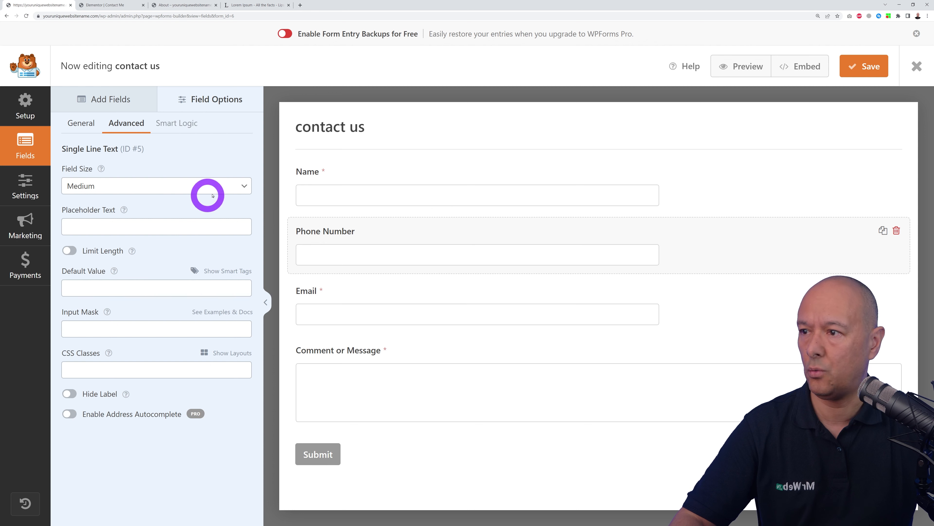
pyautogui.click(206, 188)
pyautogui.click(158, 220)
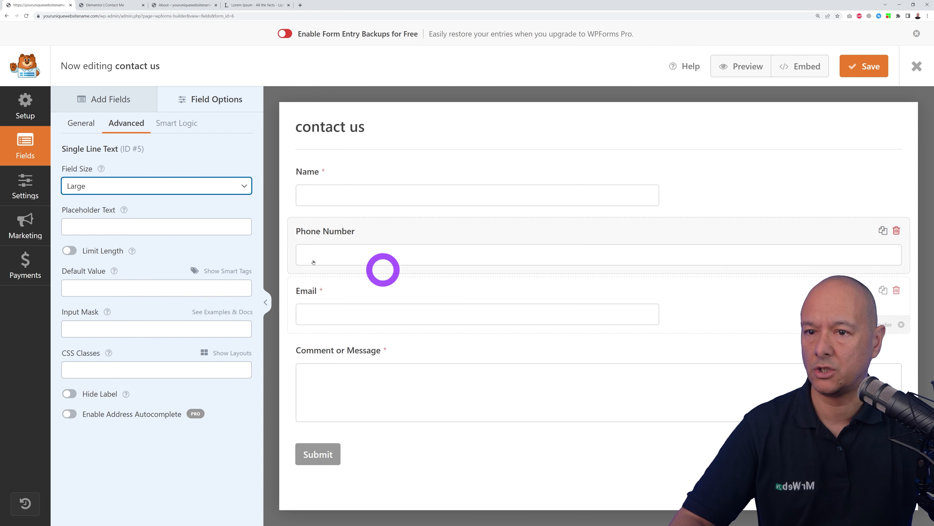
pyautogui.click(205, 179)
pyautogui.click(159, 199)
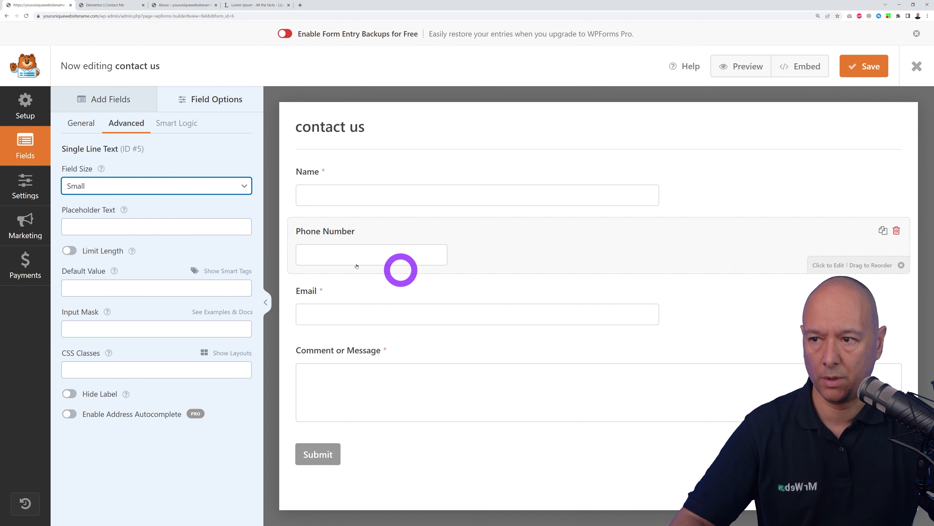
pyautogui.click(233, 186)
pyautogui.click(205, 207)
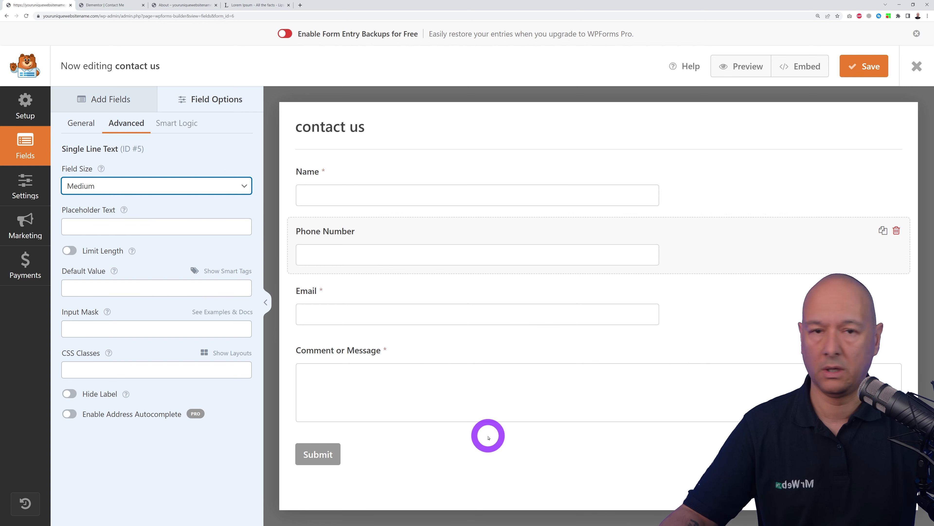
# - Set the notification's Send To and From Email addresses to the site's info address
pyautogui.click(29, 183)
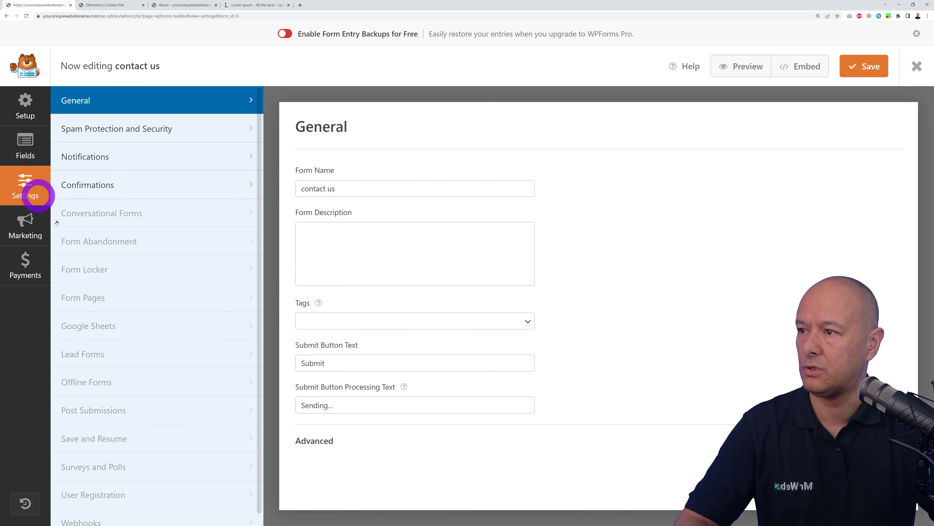
pyautogui.click(93, 162)
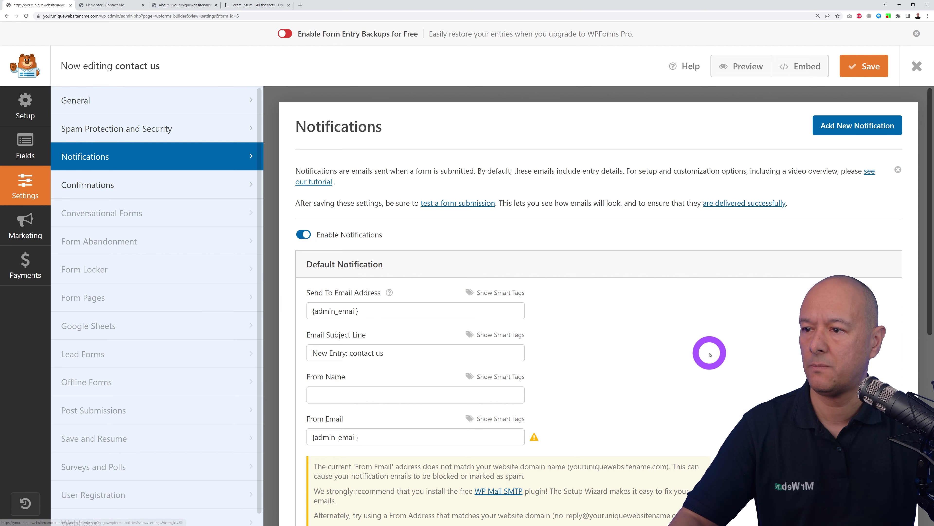
pyautogui.scroll(-2, 699, 350)
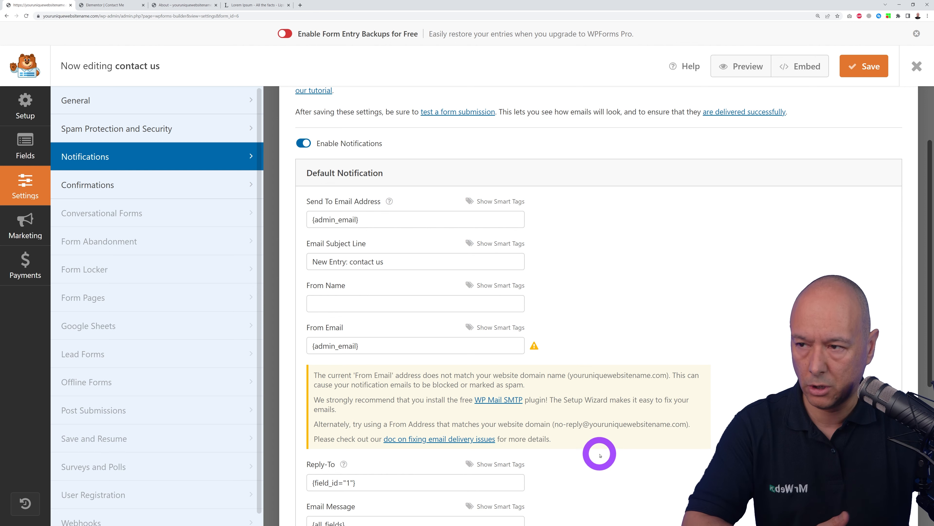
pyautogui.moveTo(377, 218); pyautogui.dragTo(299, 217)
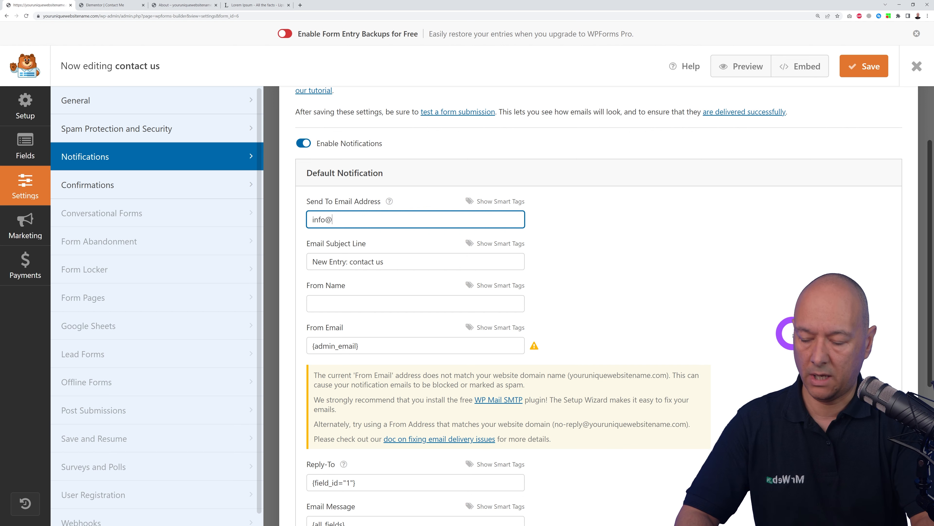
pyautogui.moveTo(392, 345); pyautogui.dragTo(291, 346)
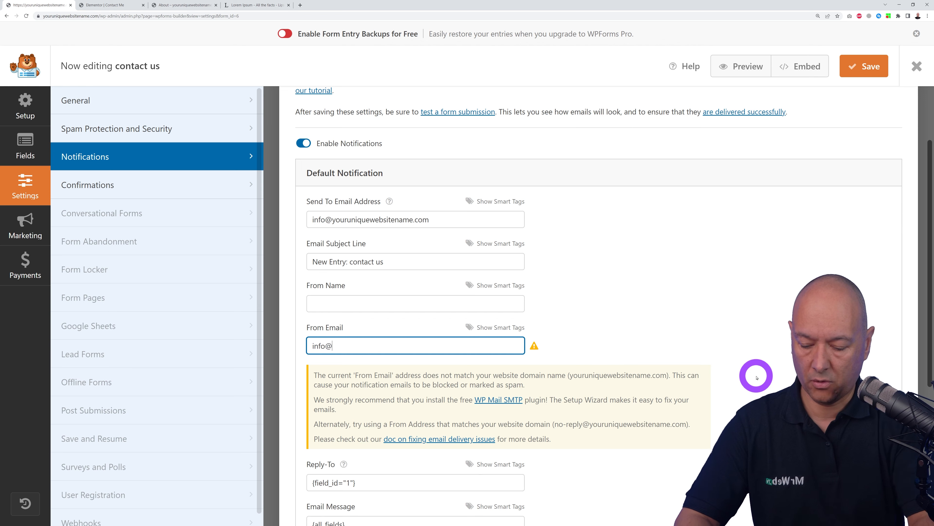
pyautogui.click(761, 325)
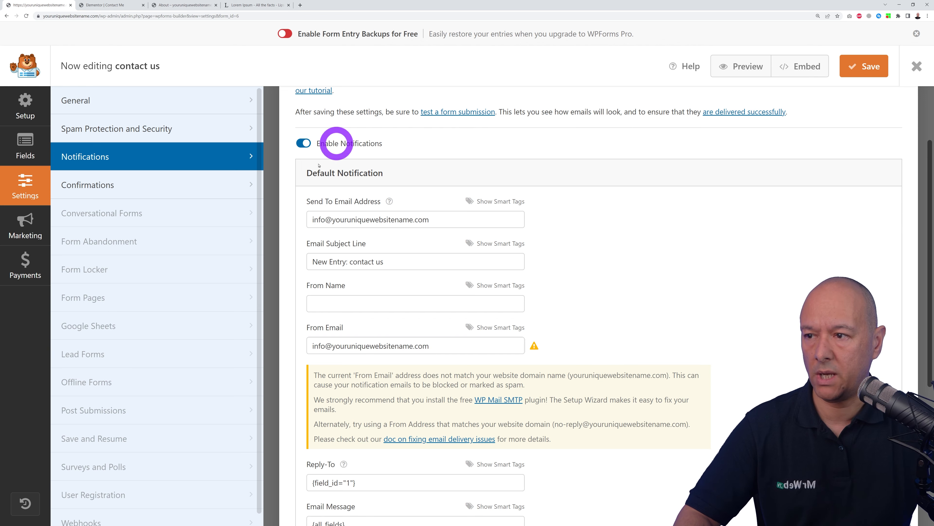
# - Save the contact us form and close the form builder
pyautogui.scroll(-2, 739, 325)
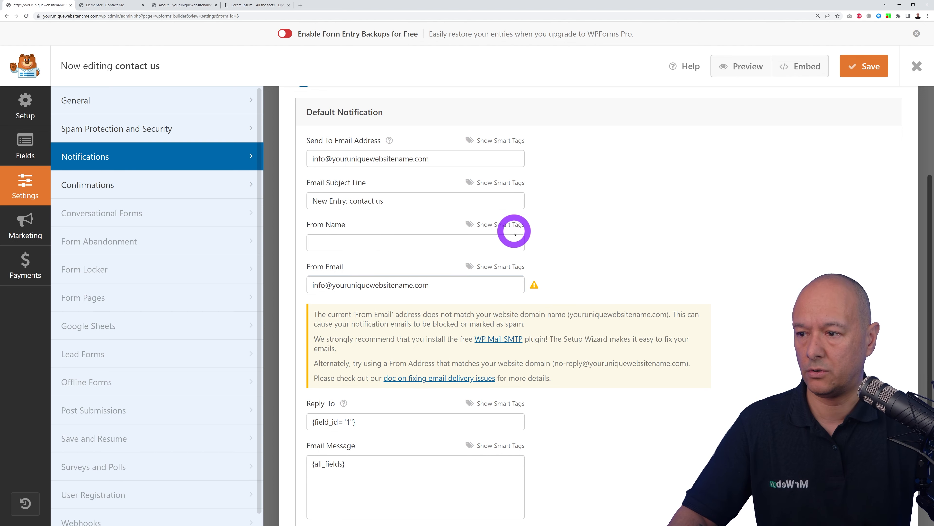
pyautogui.scroll(-2, 602, 282)
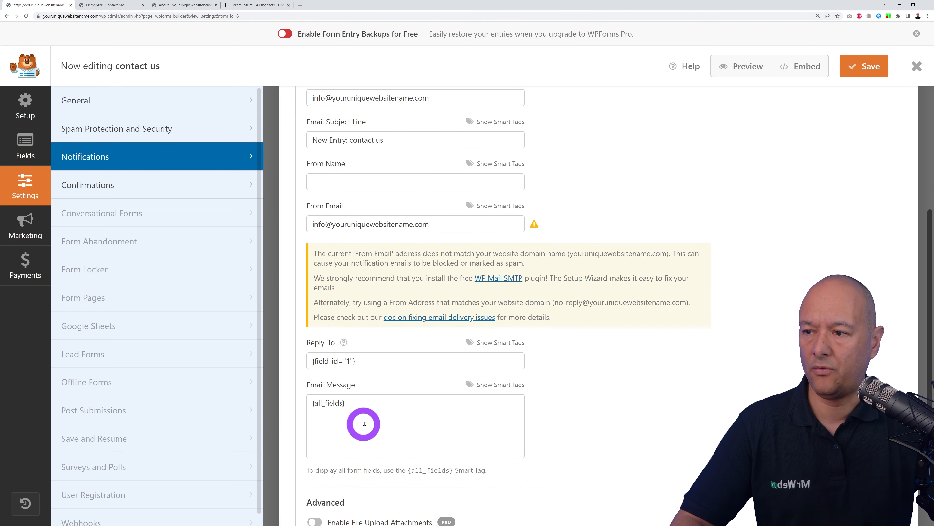
pyautogui.click(857, 74)
pyautogui.click(917, 66)
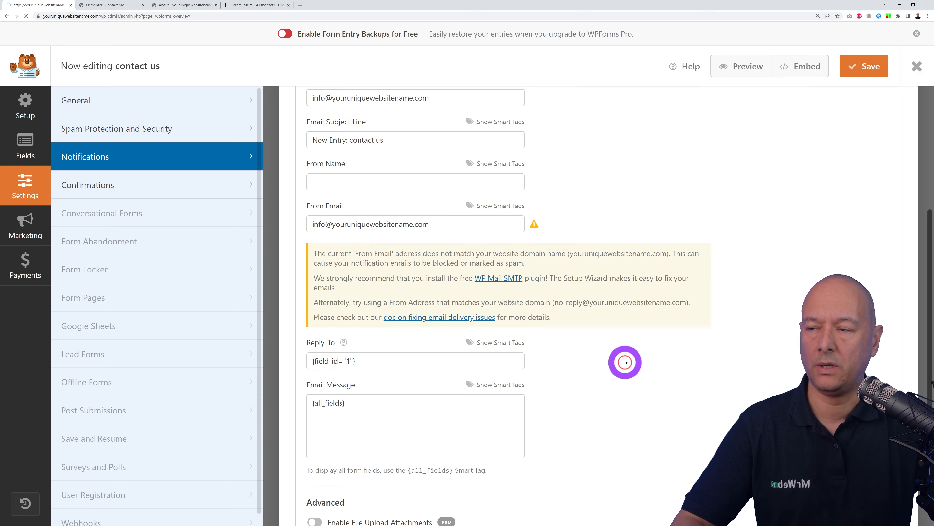
# - Reload the Contact Me editor to show the Phone Number field, then go to the LCM Medical Center home page
pyautogui.click(110, 5)
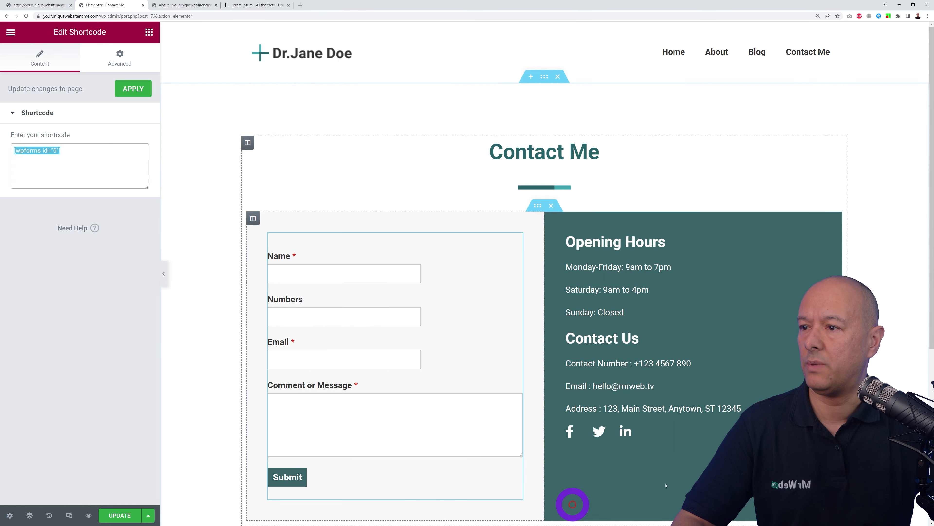
pyautogui.click(122, 514)
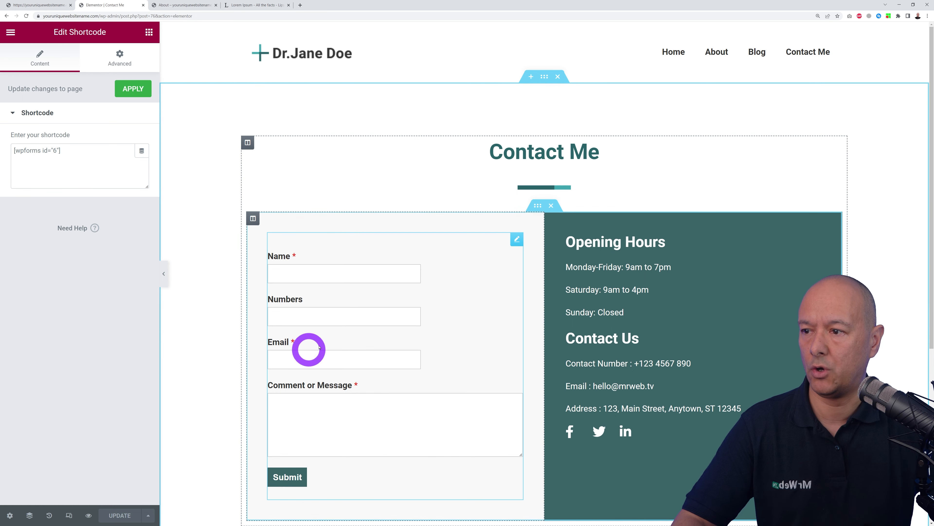
pyautogui.click(26, 15)
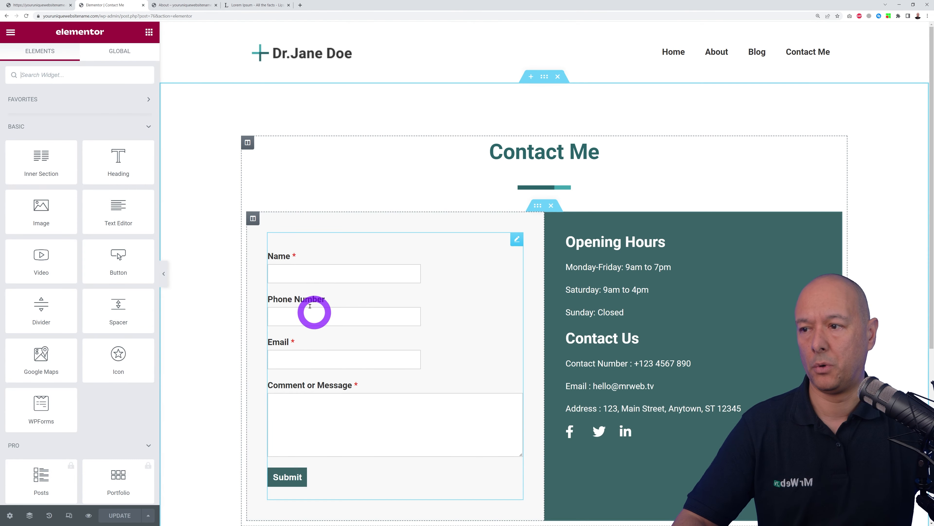
pyautogui.scroll(-1, 428, 457)
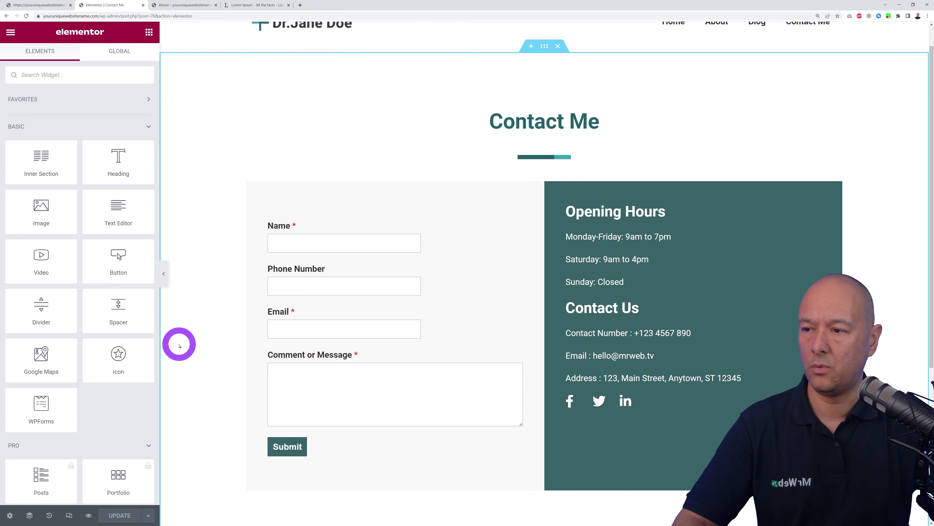
pyautogui.click(186, 5)
pyautogui.click(257, 70)
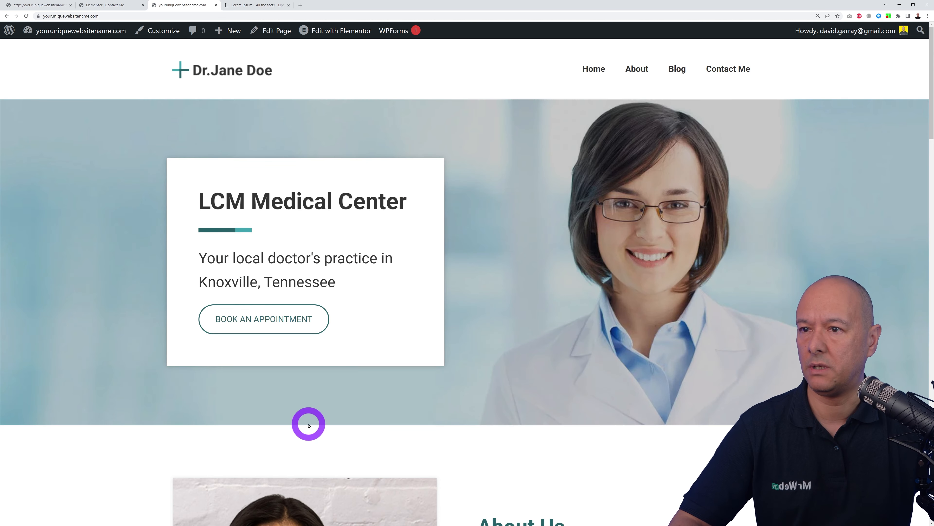
# - Submit a test enquiry on Contact Me with a name, phone, email and 'this is a test message'
pyautogui.click(640, 69)
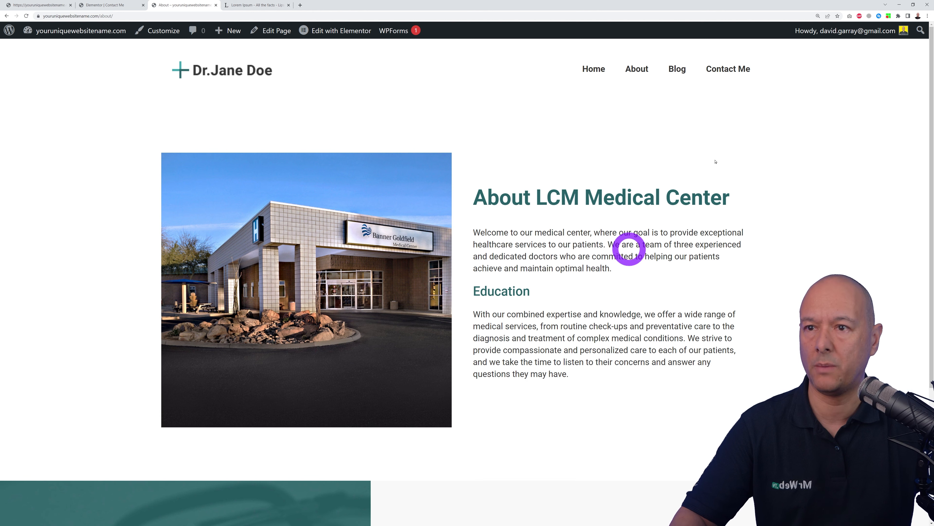
pyautogui.click(732, 68)
pyautogui.scroll(-2, 806, 279)
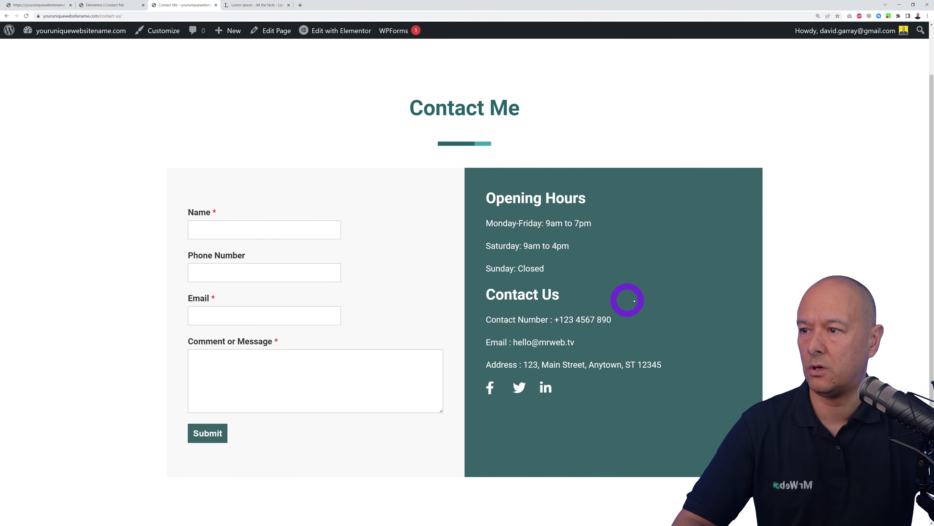
pyautogui.click(293, 233)
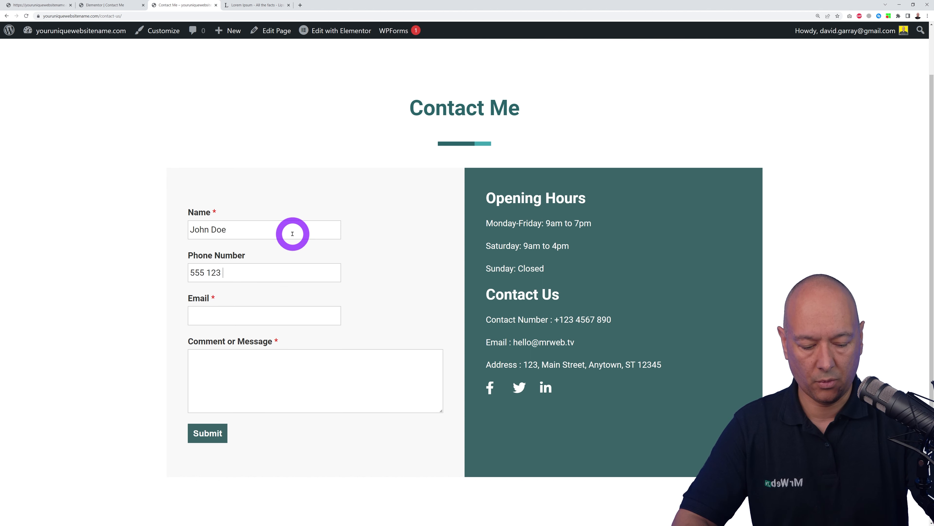
pyautogui.click(302, 314)
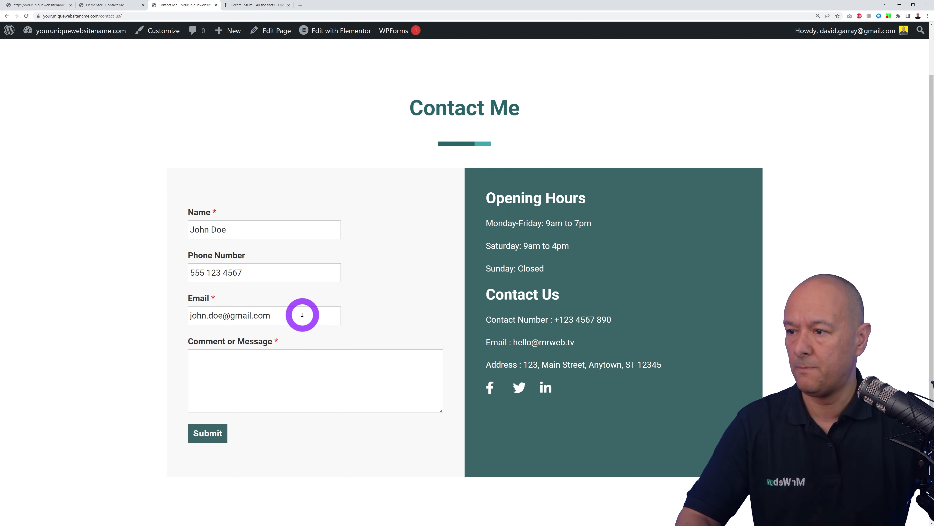
pyautogui.click(307, 363)
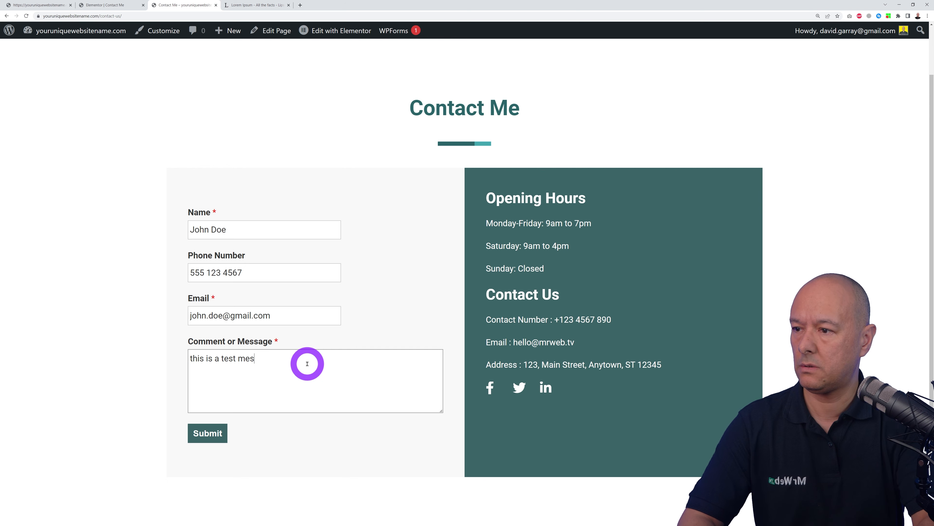
pyautogui.write('this is a test message')
pyautogui.click(229, 436)
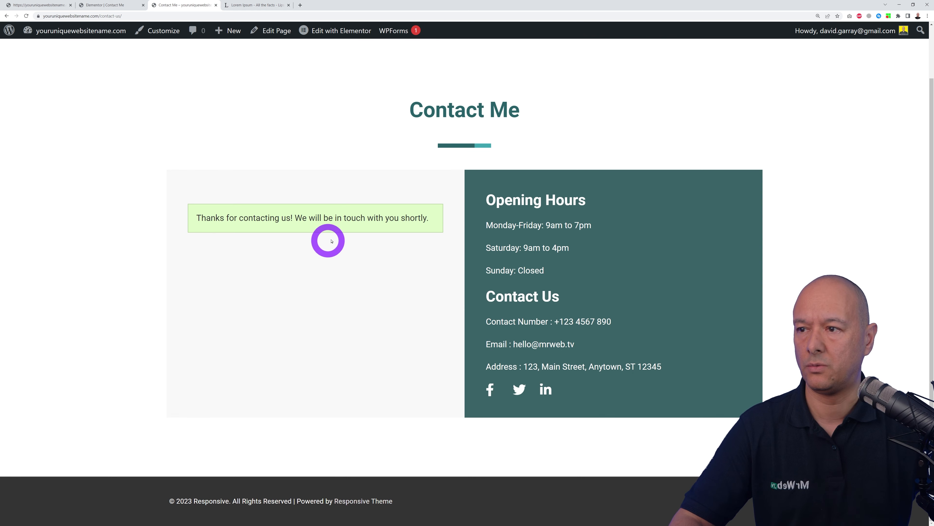
pyautogui.scroll(2, 867, 368)
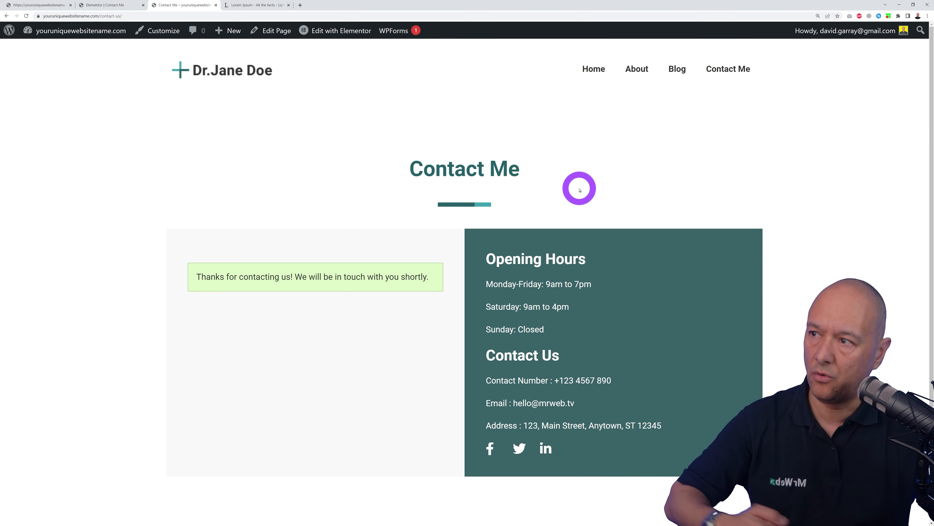
# - Check Appearance > Menus in the admin, then view the live site's Blog page
pyautogui.click(47, 4)
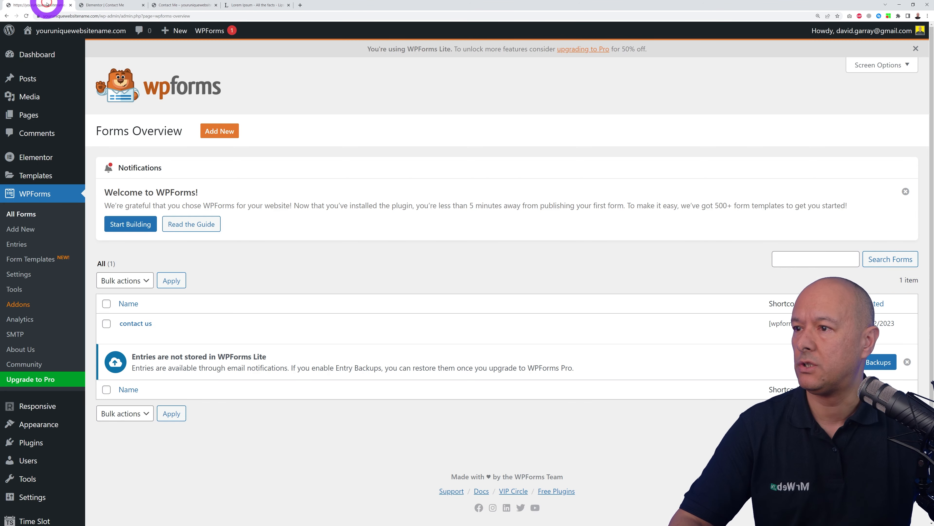
pyautogui.scroll(-1, 446, 300)
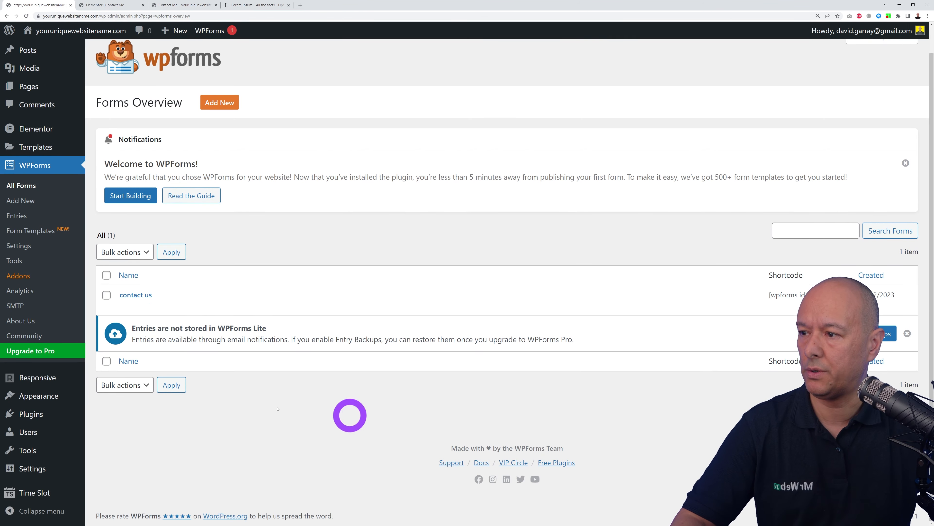
pyautogui.moveTo(46, 396)
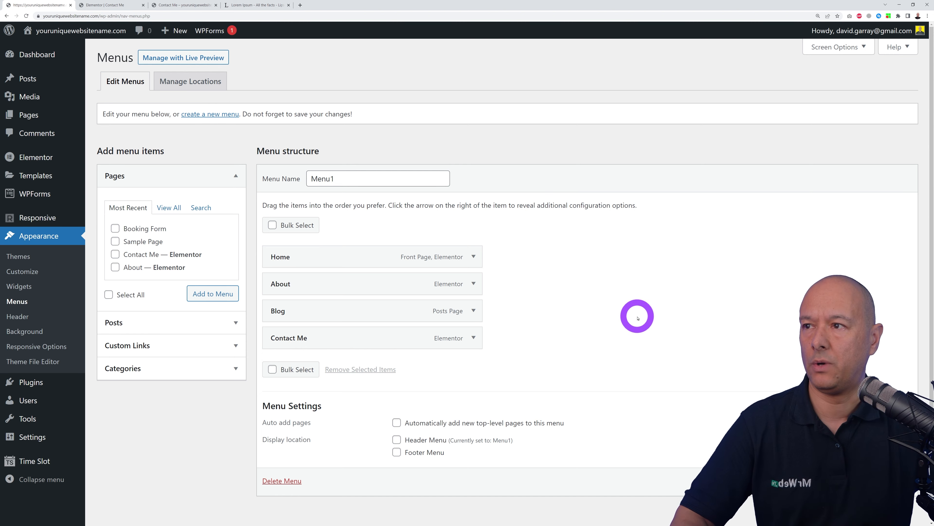
pyautogui.click(188, 5)
pyautogui.click(674, 72)
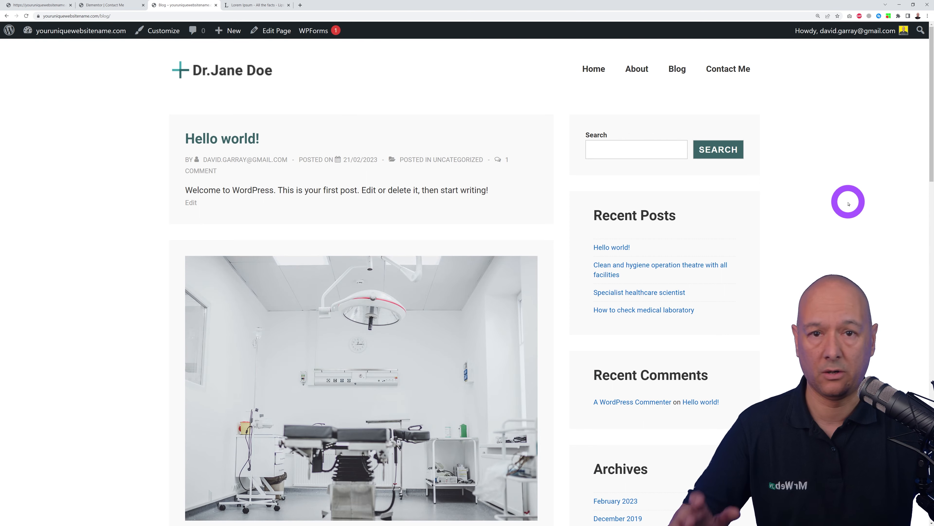
pyautogui.scroll(-8, 834, 201)
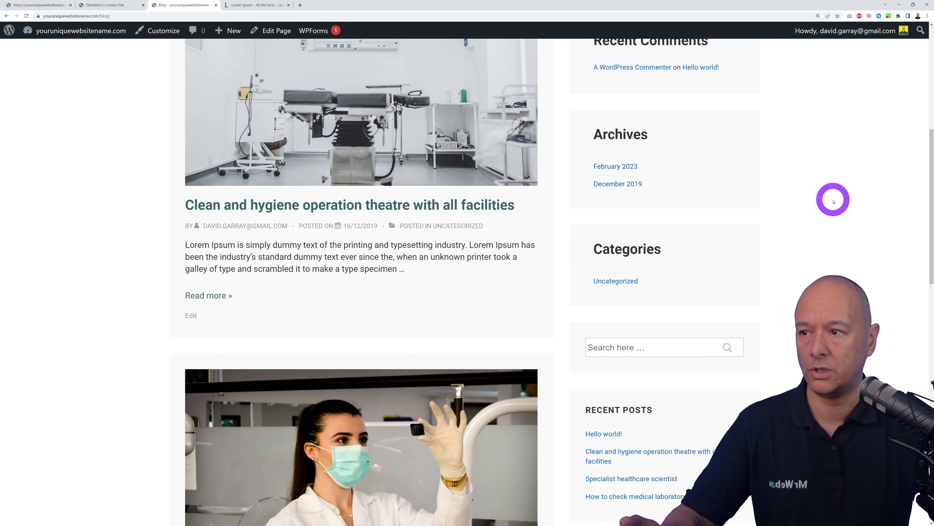
pyautogui.scroll(8, 833, 201)
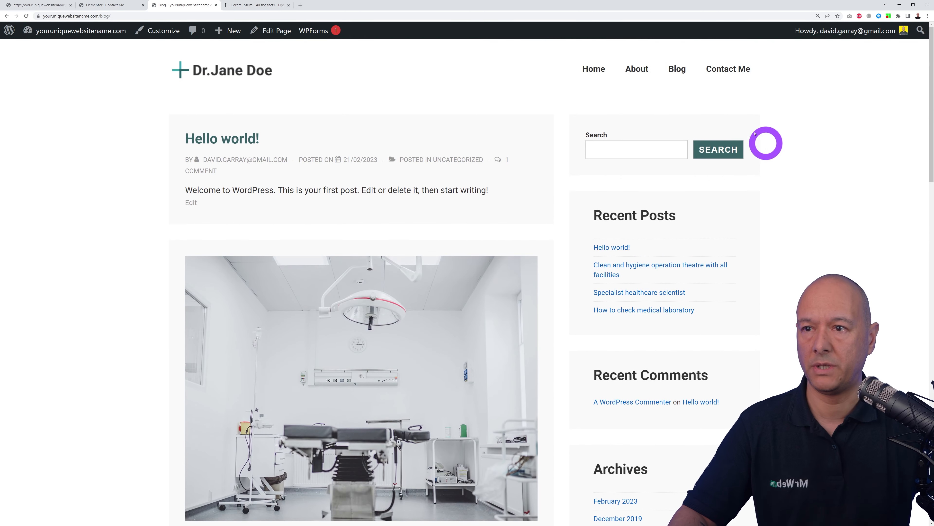
# - Re-add the Blog and Booking Form pages to Menu1, placing Blog between About and Contact Me
pyautogui.click(126, 5)
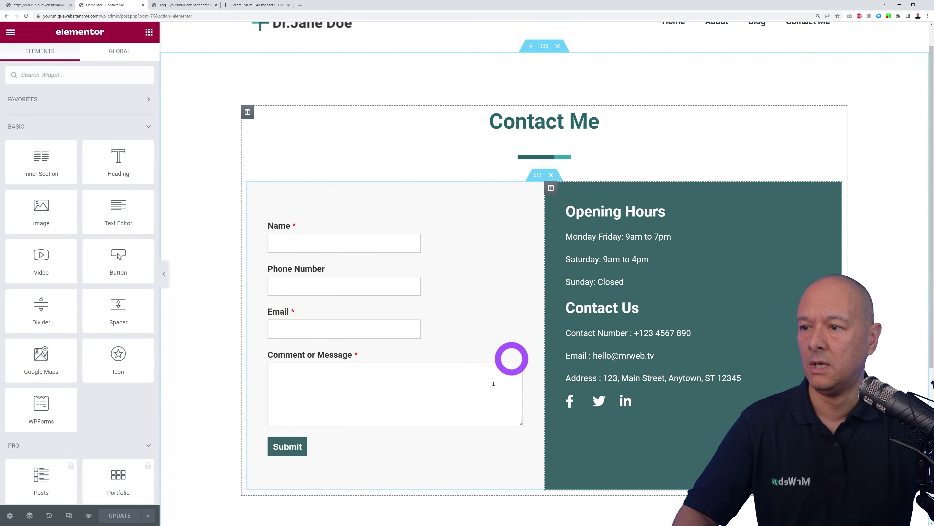
pyautogui.click(40, 5)
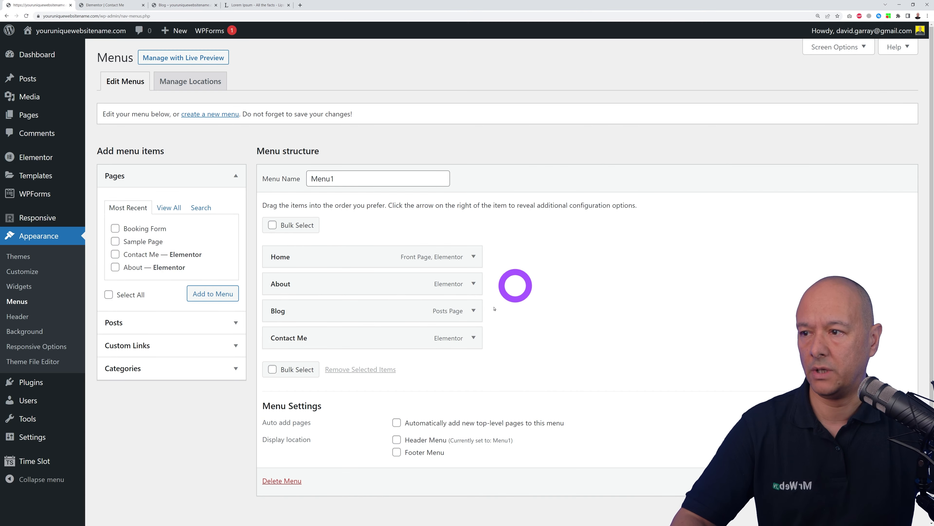
pyautogui.click(482, 311)
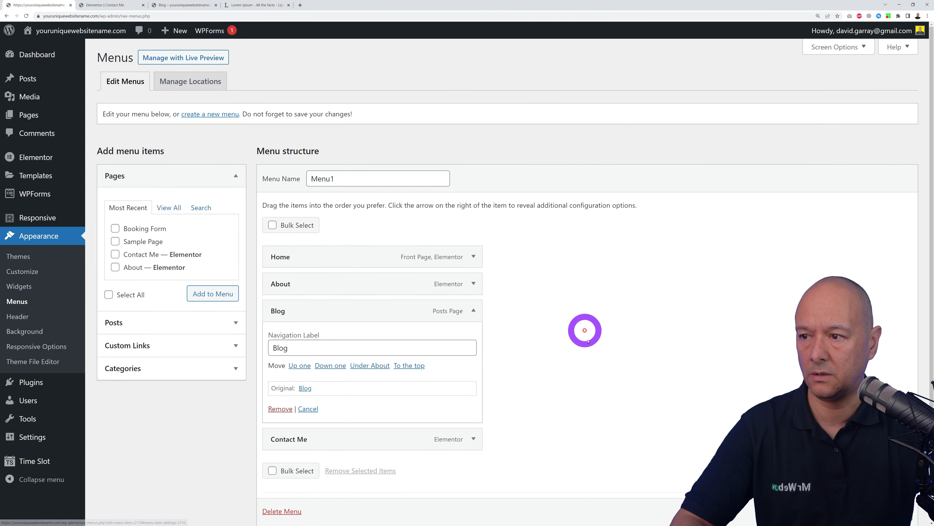
pyautogui.click(280, 408)
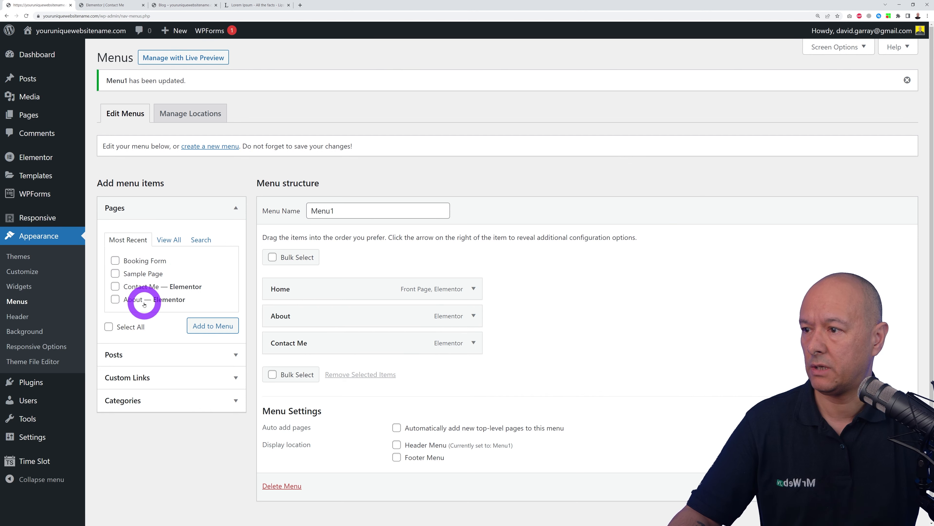
pyautogui.click(175, 239)
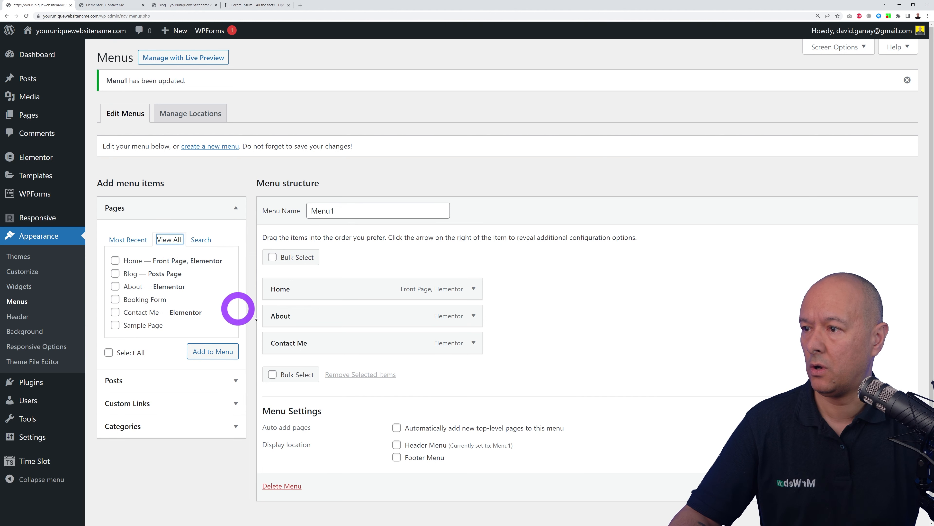
pyautogui.click(115, 273)
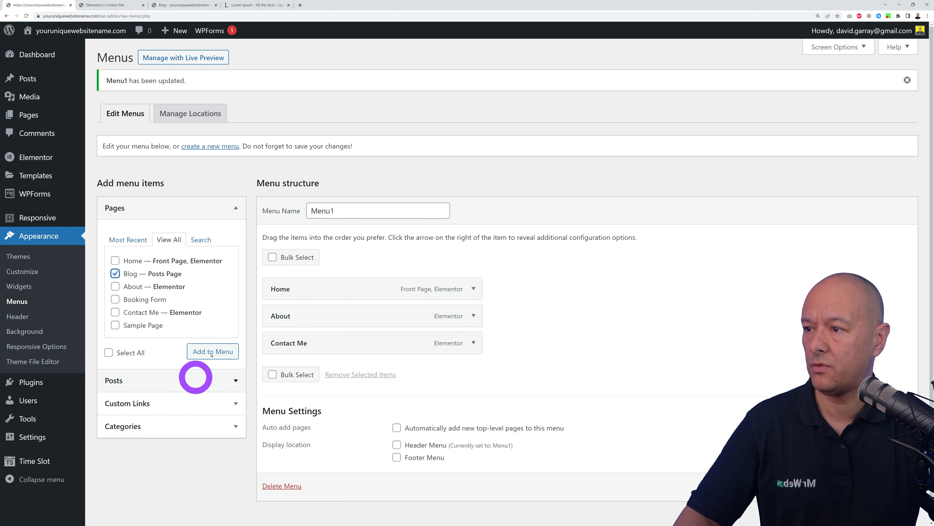
pyautogui.click(115, 299)
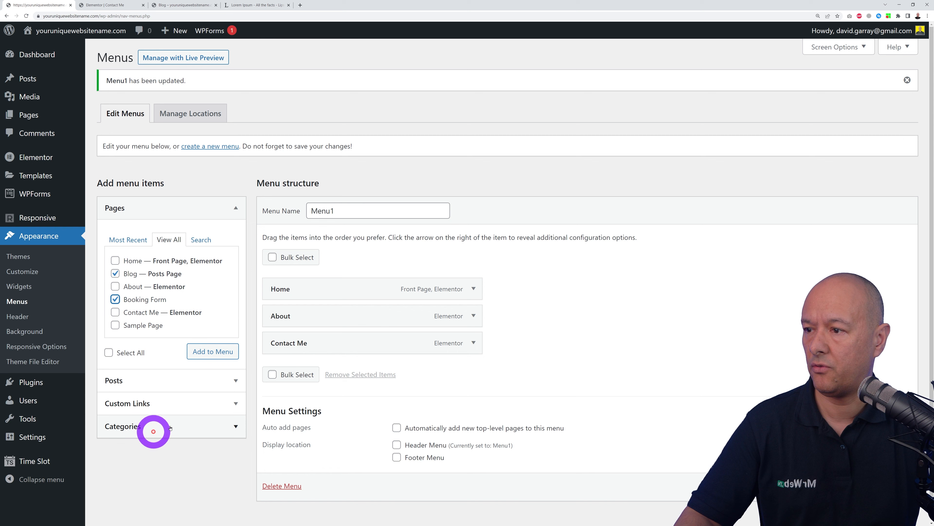
pyautogui.click(212, 352)
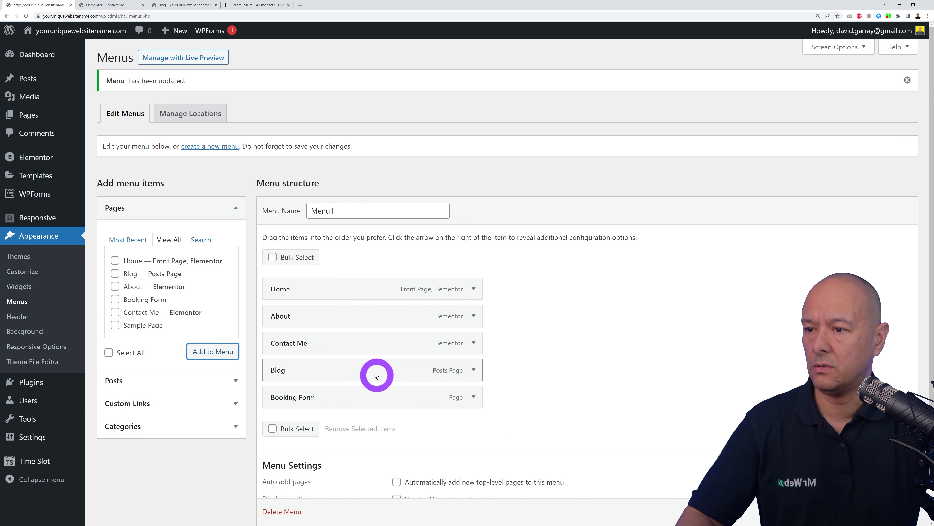
pyautogui.moveTo(363, 376); pyautogui.dragTo(358, 341)
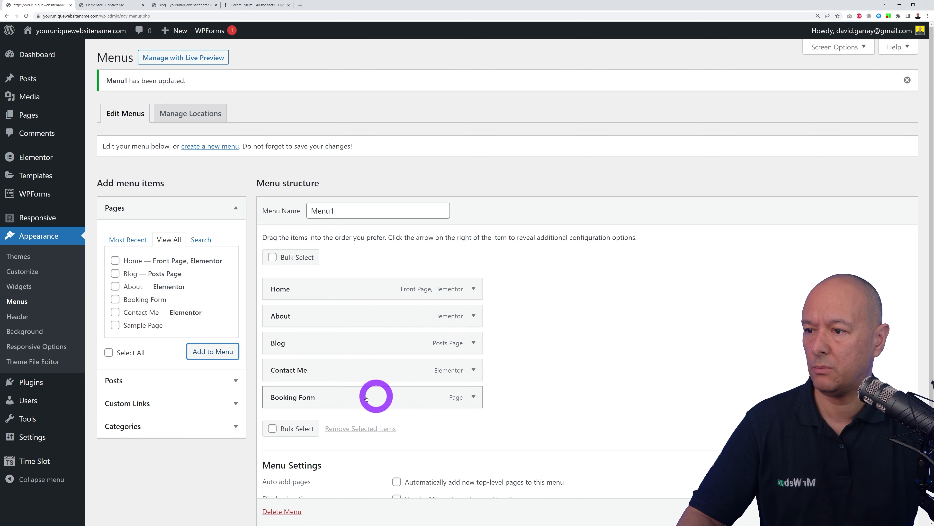
# - Rename Contact Me to Contact Us and Booking Form to Book Now, then save the menu
pyautogui.click(473, 369)
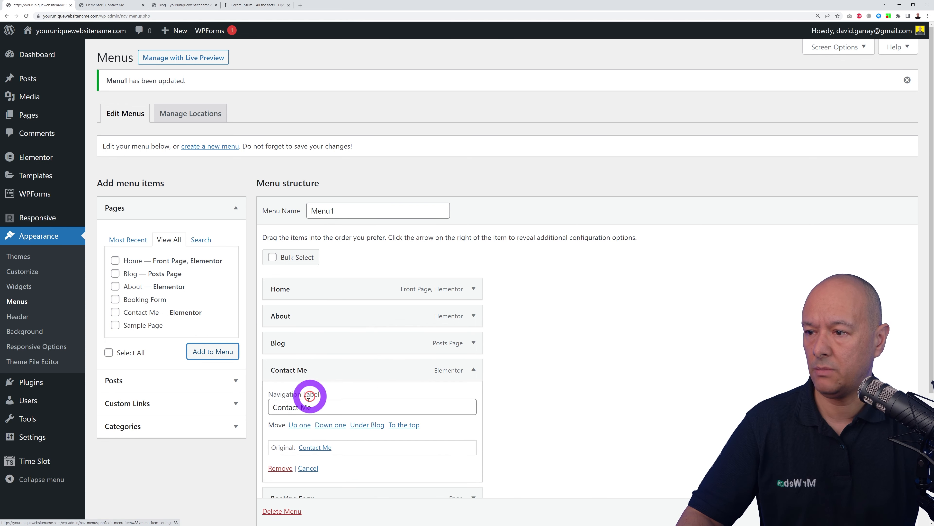
pyautogui.doubleClick(306, 407)
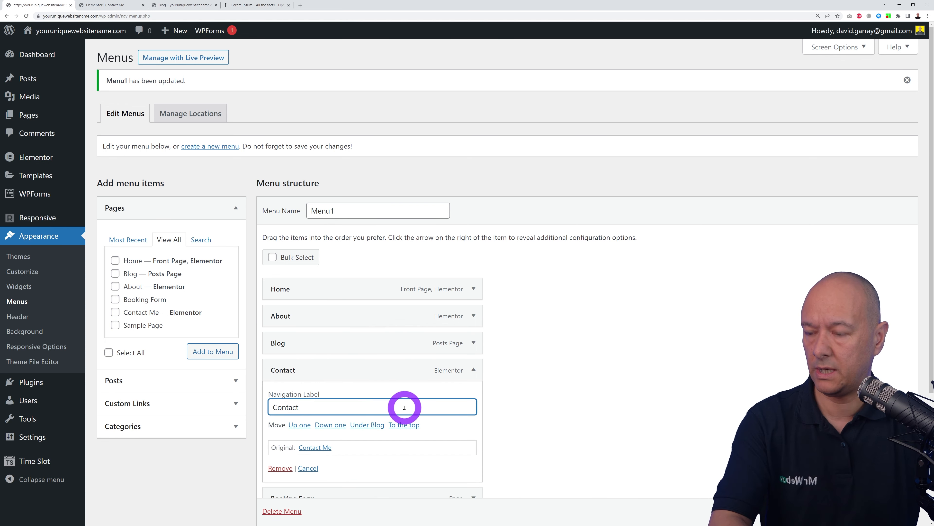
pyautogui.click(473, 370)
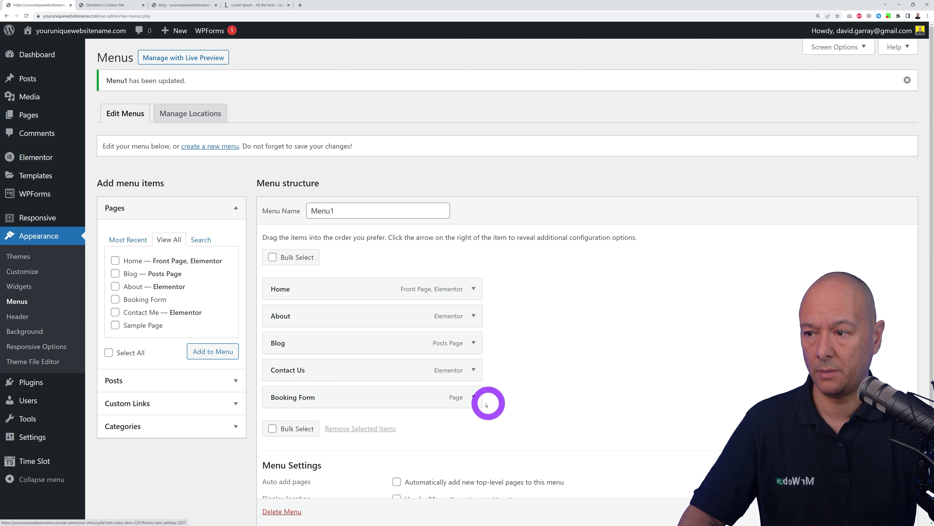
pyautogui.click(473, 396)
pyautogui.moveTo(348, 434); pyautogui.dragTo(305, 435)
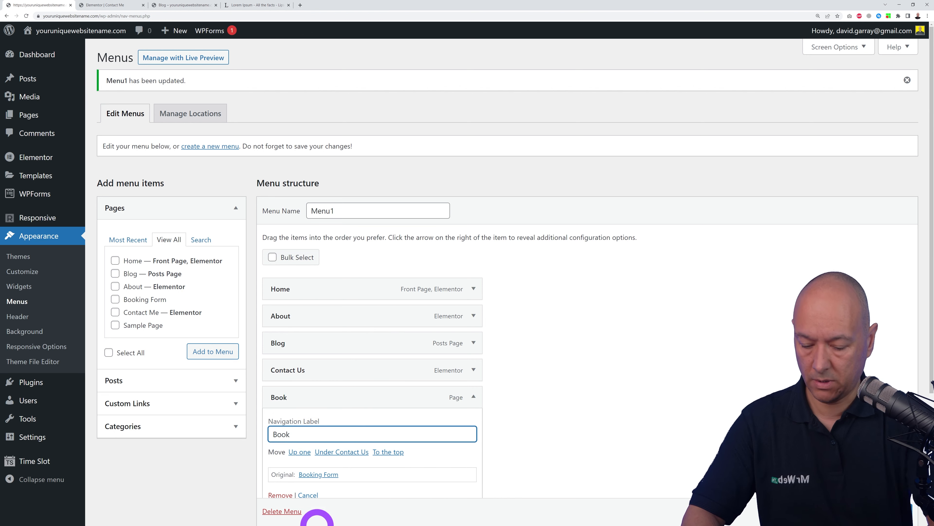
pyautogui.click(595, 340)
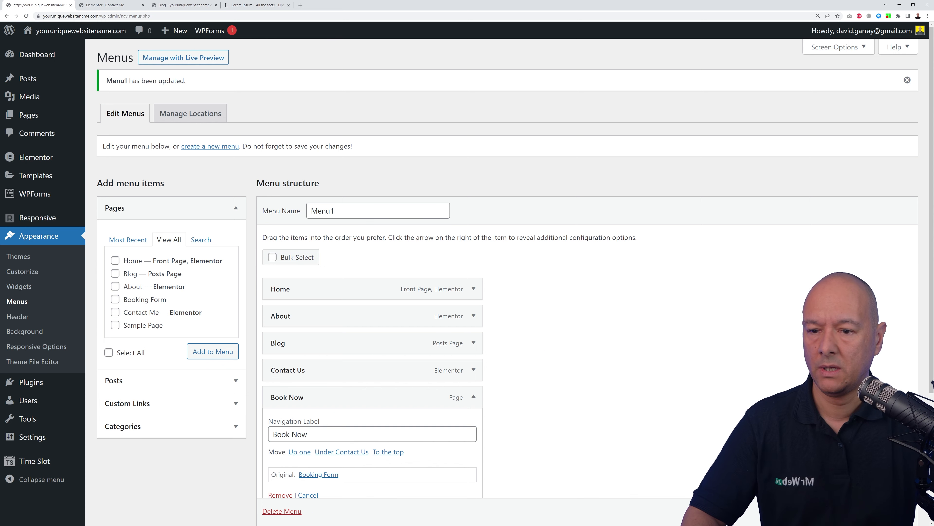
pyautogui.scroll(-1, 894, 478)
pyautogui.click(894, 511)
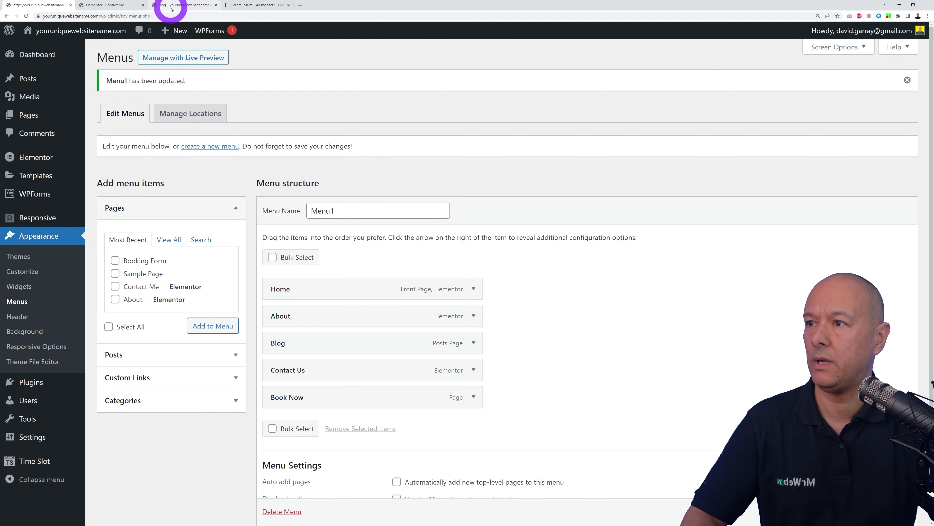
pyautogui.click(171, 5)
# - Verify Book Now opens the Booking Form page, then launch Appearance > Customize
pyautogui.click(246, 75)
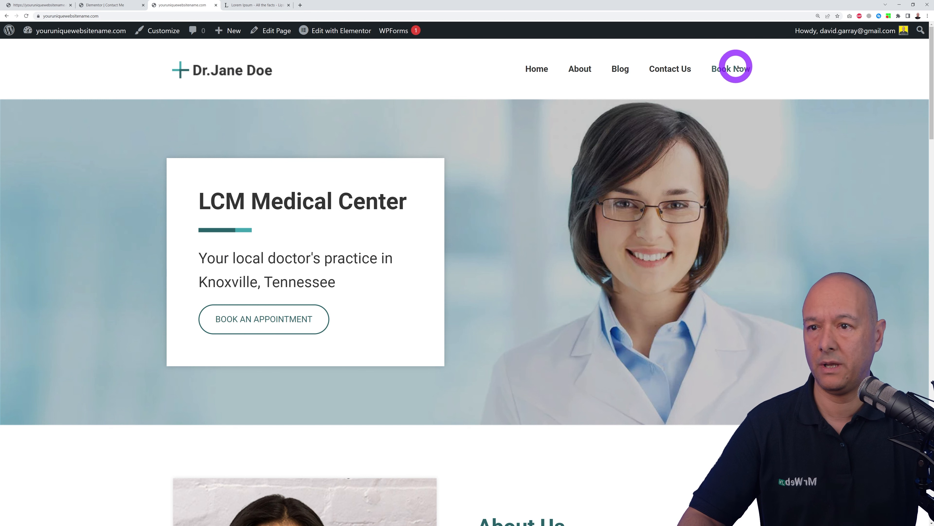
pyautogui.click(730, 76)
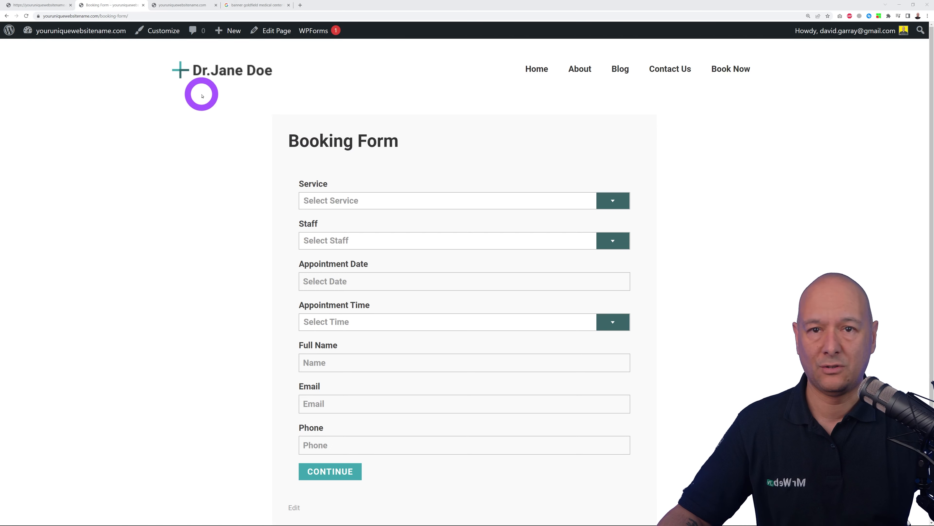
pyautogui.click(36, 8)
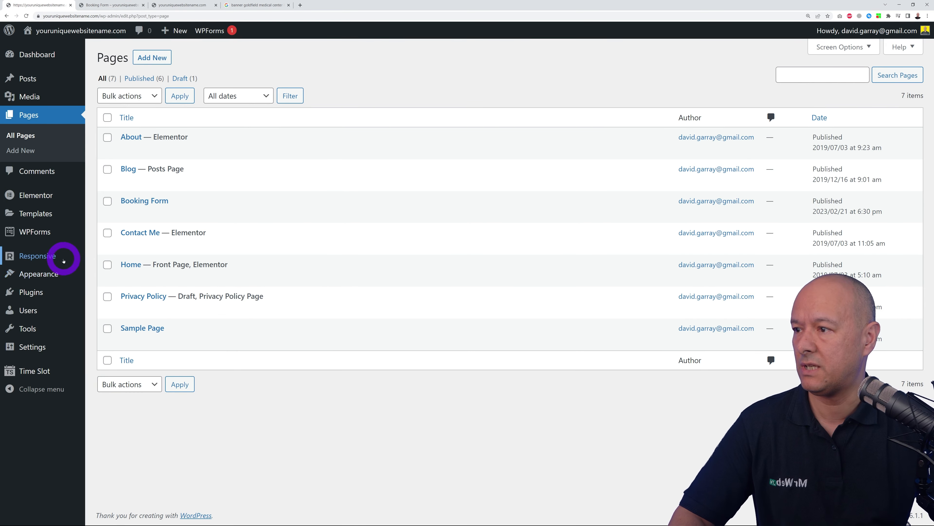
pyautogui.moveTo(48, 276)
pyautogui.click(160, 304)
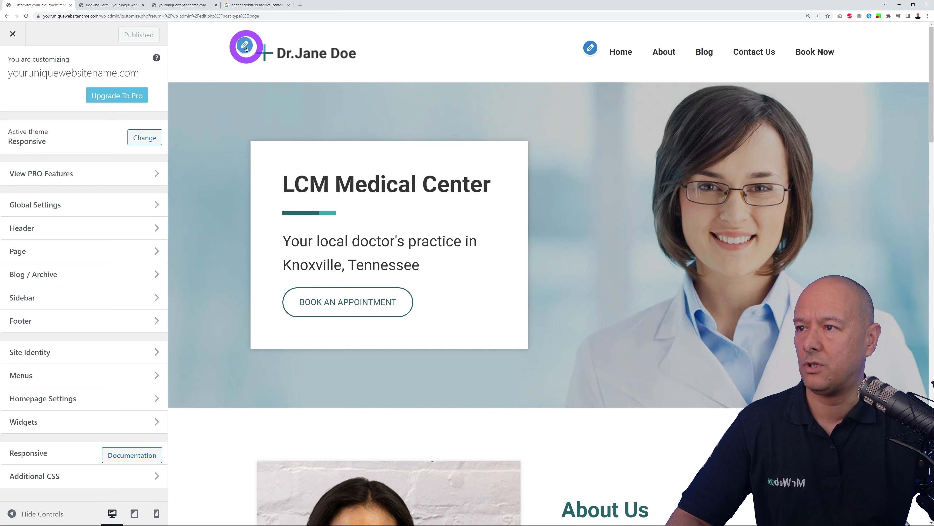
# - Upload Banner_Health_Logo-1 as the site logo without cropping, then reselect it in the library
pyautogui.click(246, 46)
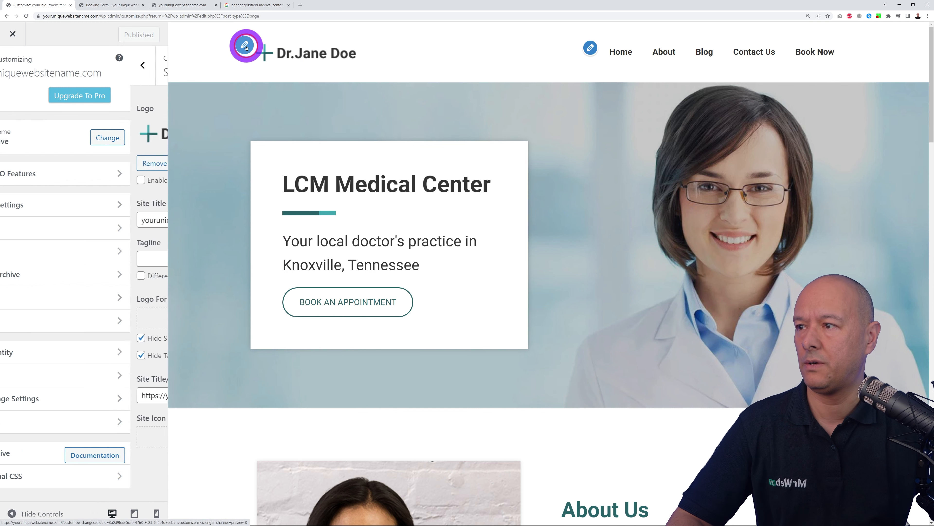
pyautogui.click(74, 137)
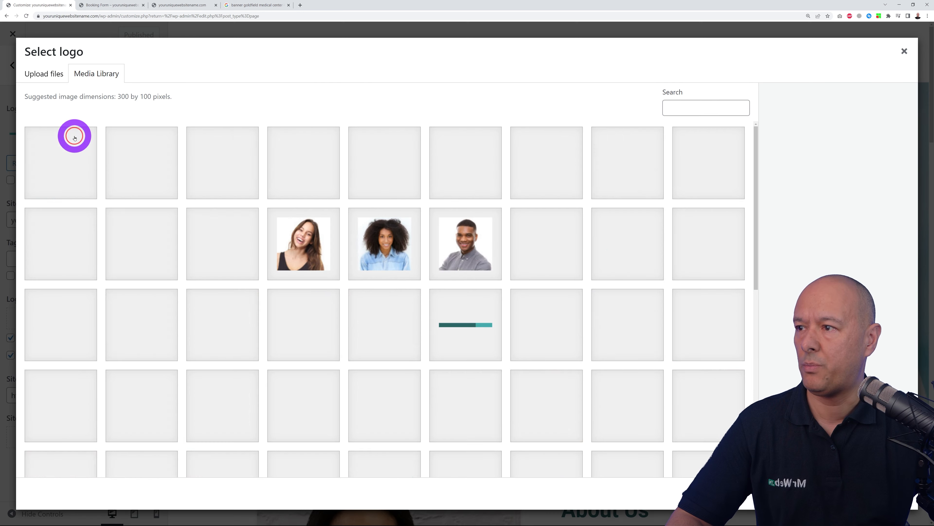
pyautogui.click(246, 6)
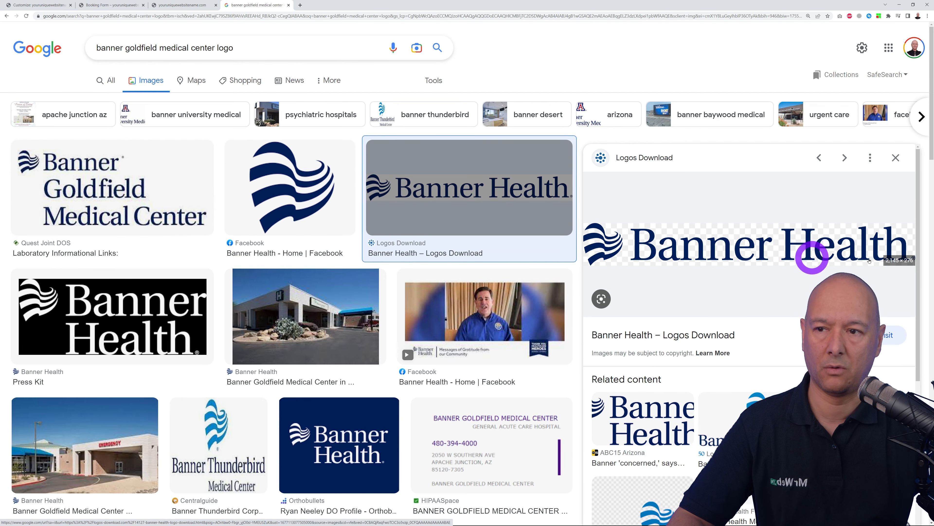
pyautogui.click(44, 5)
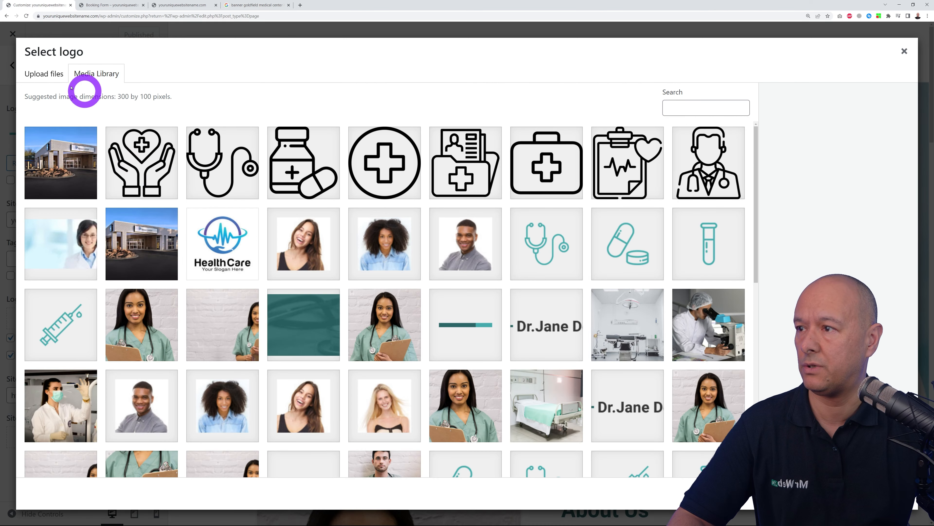
pyautogui.click(46, 73)
pyautogui.click(460, 264)
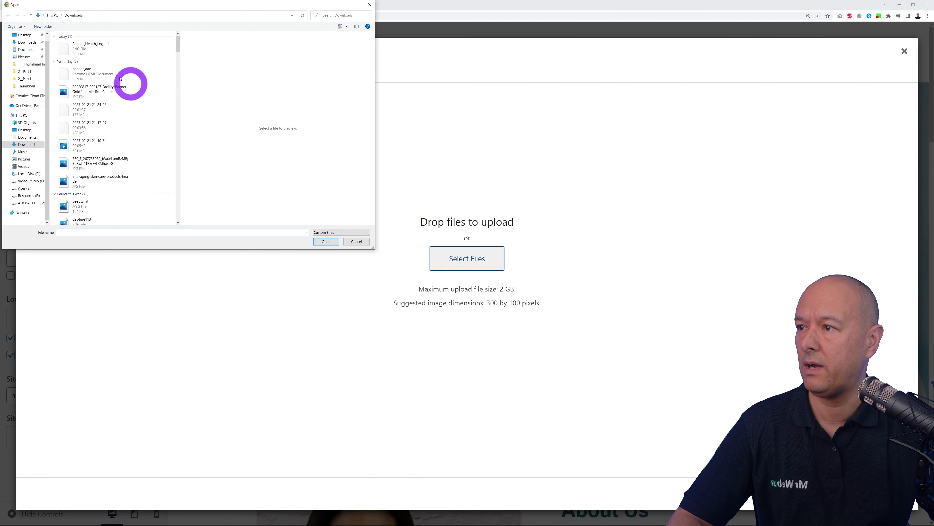
pyautogui.click(79, 48)
pyautogui.click(326, 241)
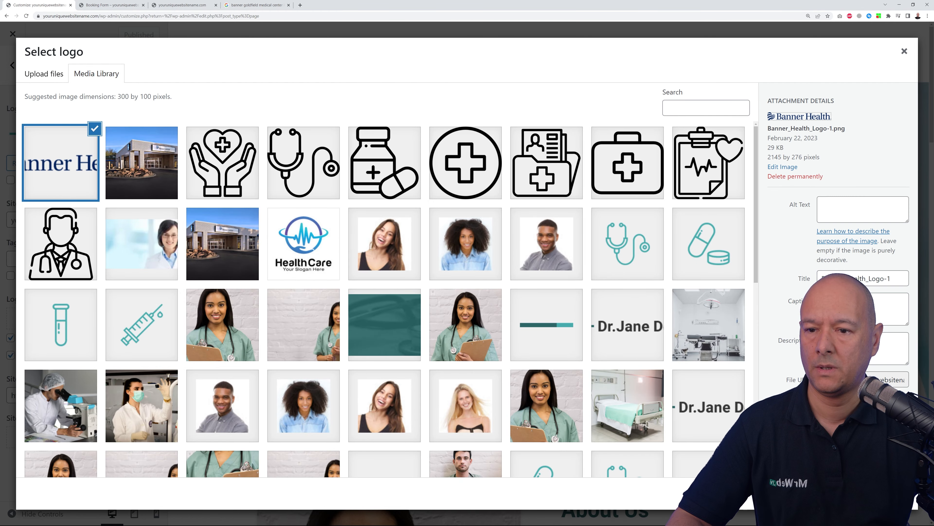
pyautogui.click(894, 493)
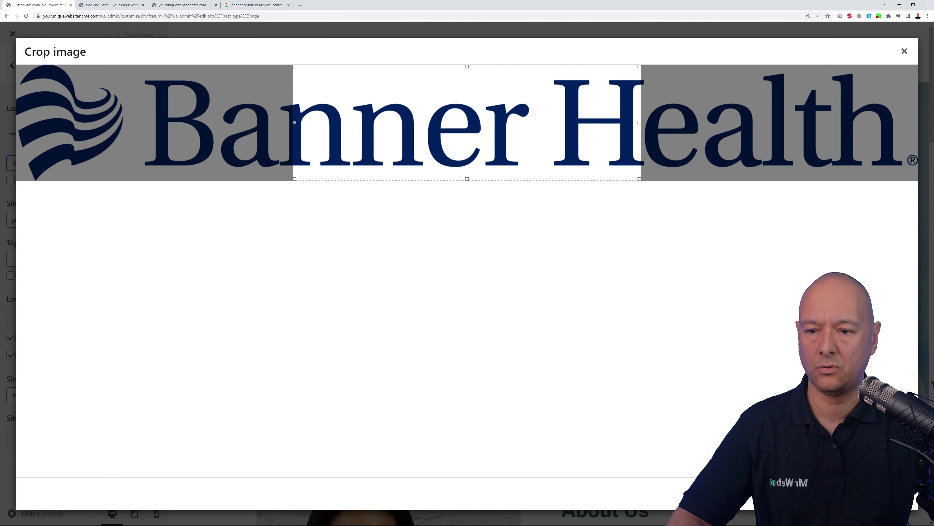
pyautogui.click(823, 493)
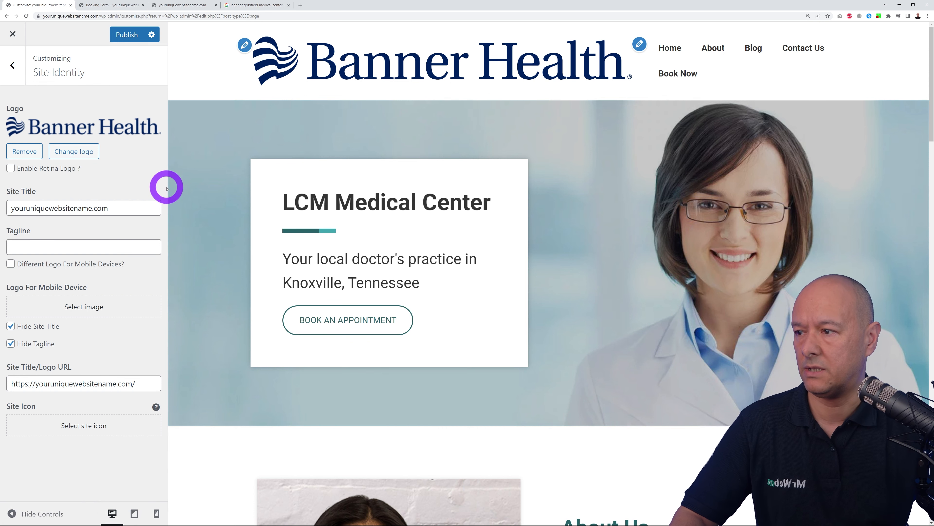
pyautogui.click(90, 132)
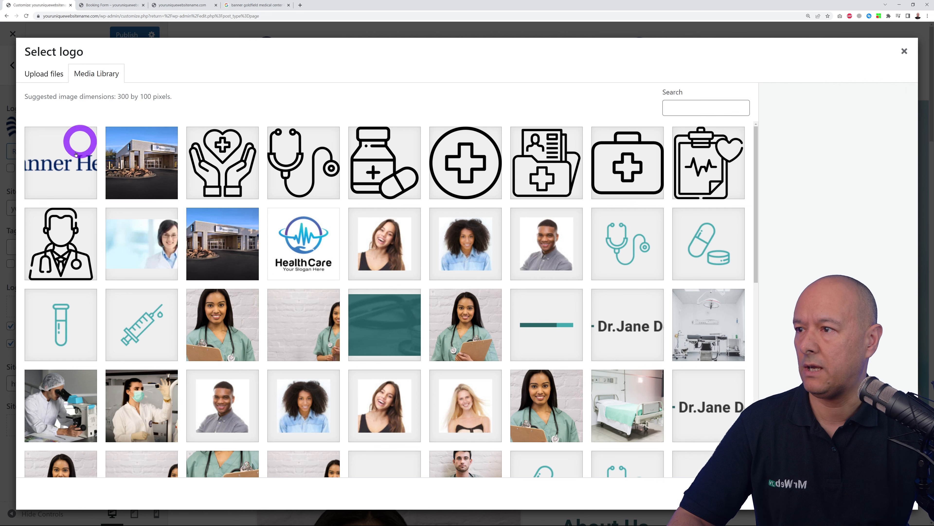
pyautogui.click(76, 155)
# - Scale the Banner Health logo to 661 × 85 pixels in Edit Image and update the media file
pyautogui.click(776, 168)
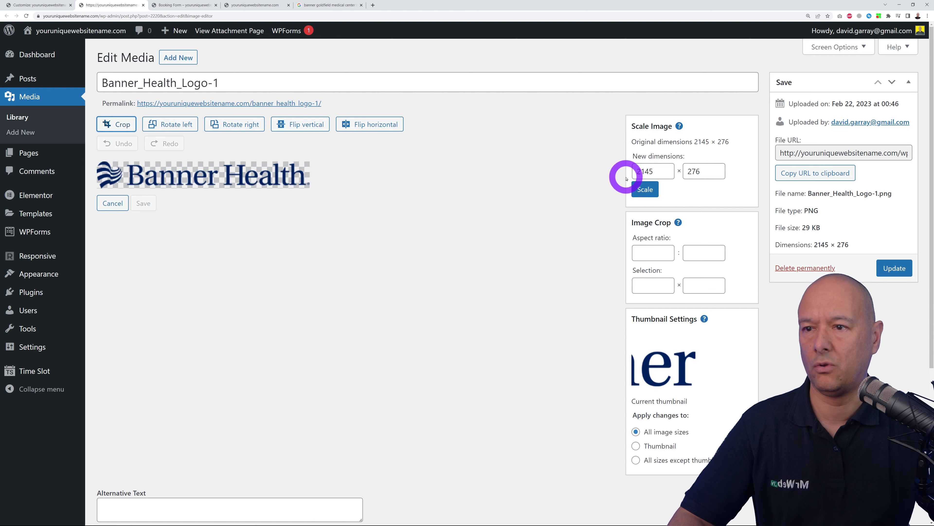
pyautogui.doubleClick(693, 171)
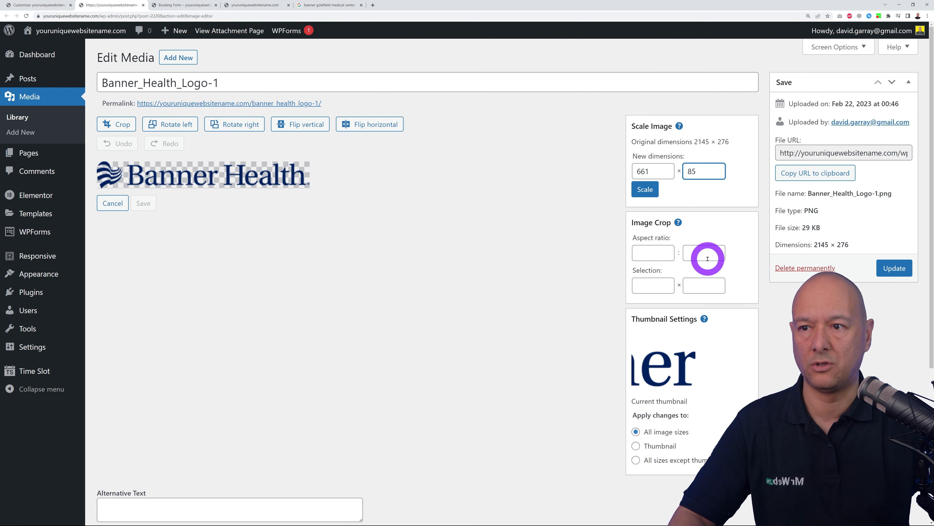
pyautogui.click(645, 190)
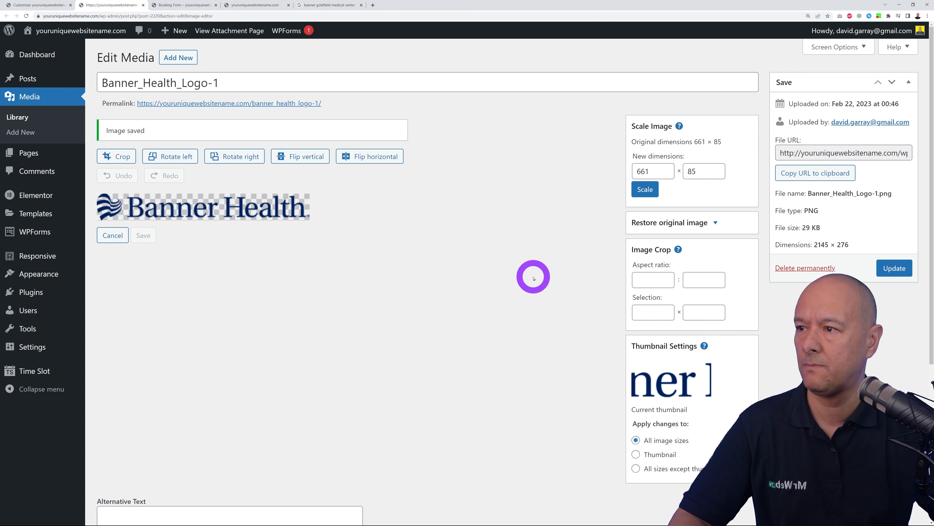
pyautogui.click(894, 270)
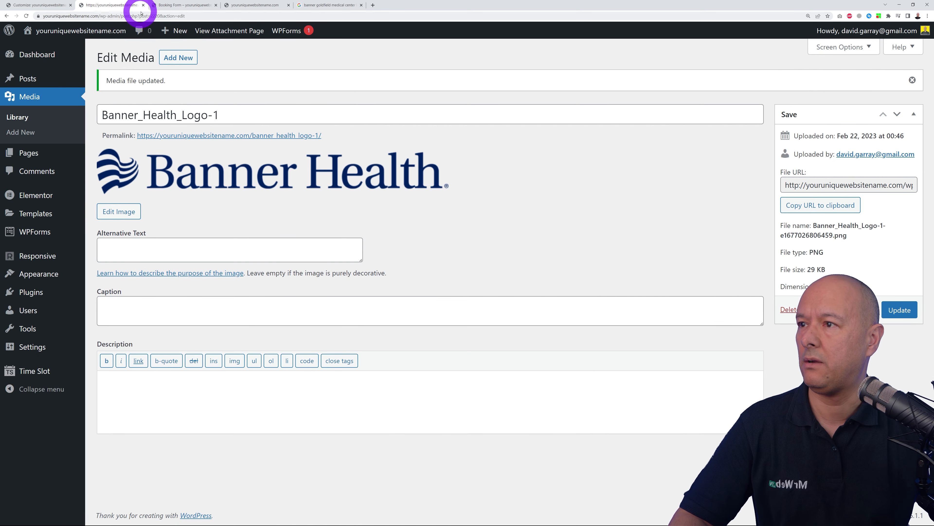
pyautogui.click(41, 5)
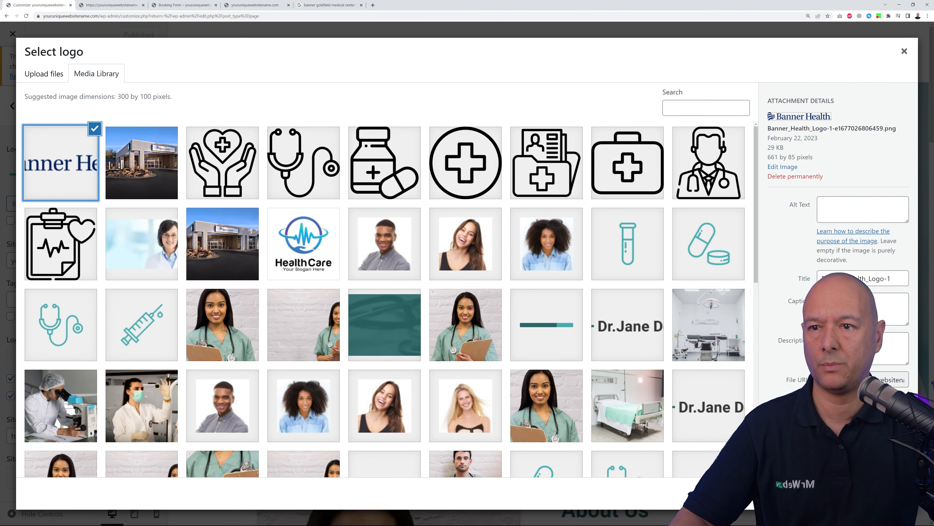
# - Apply the resized logo without cropping, publish, and reload the live home page to check the header
pyautogui.click(894, 493)
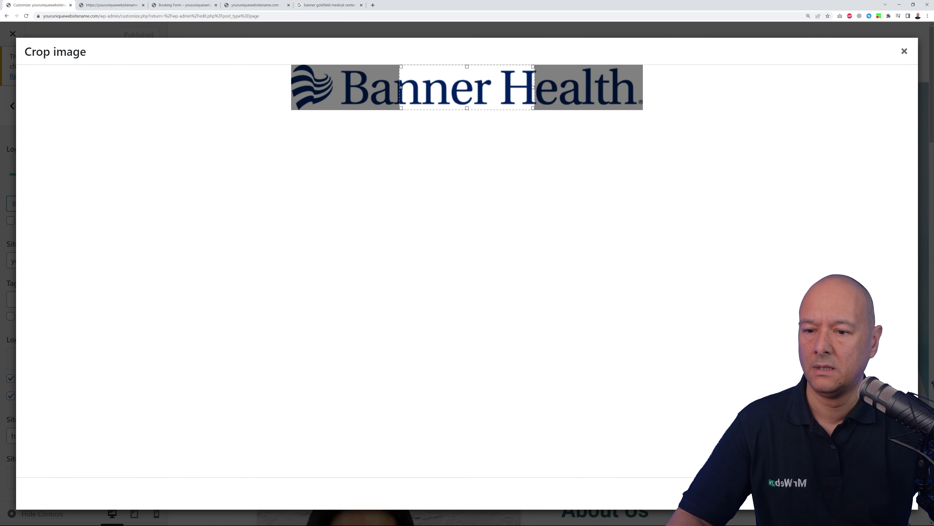
pyautogui.click(826, 493)
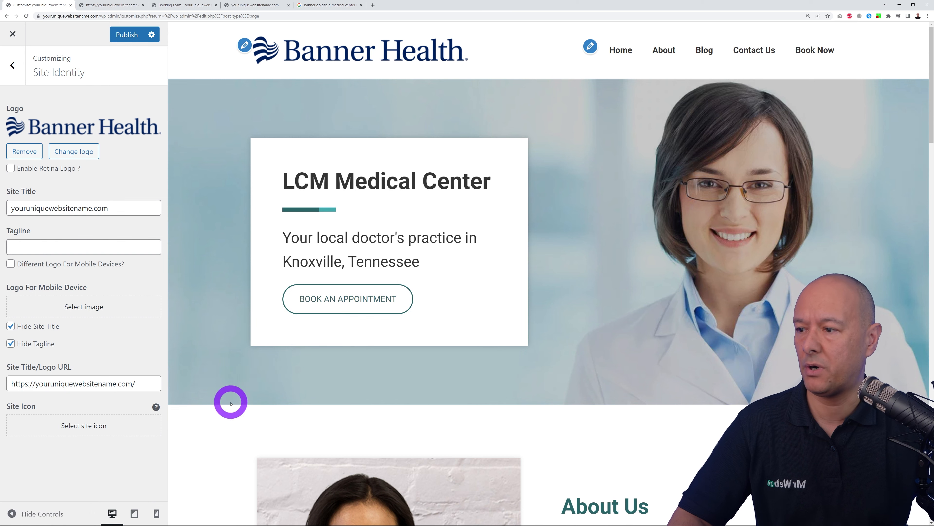
pyautogui.click(127, 34)
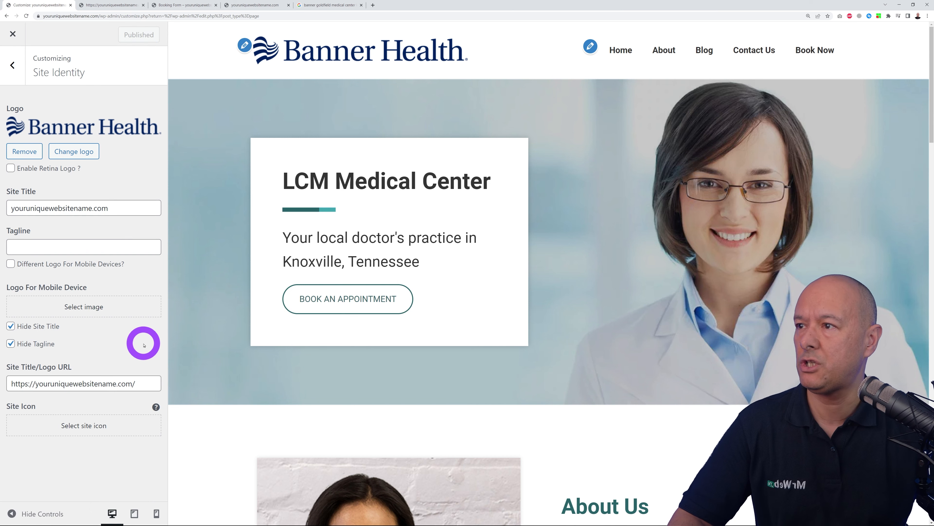
pyautogui.click(14, 35)
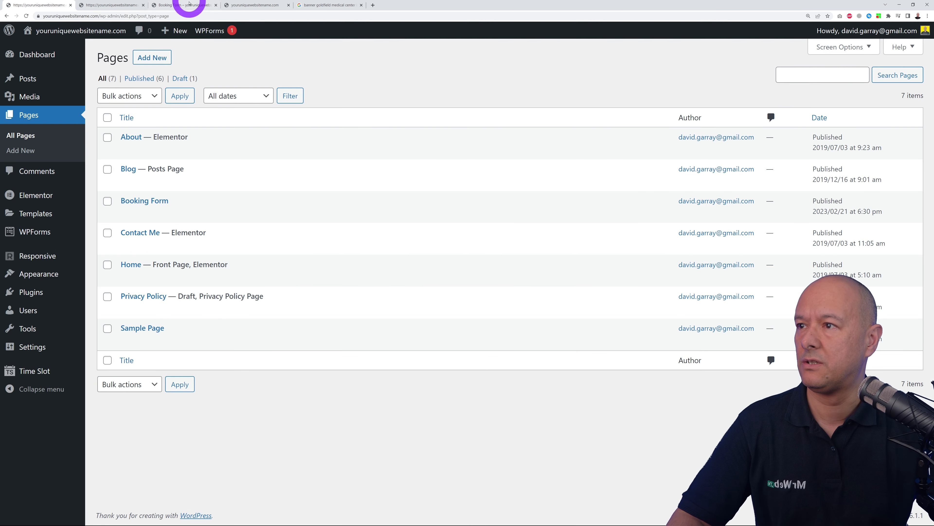
pyautogui.click(251, 6)
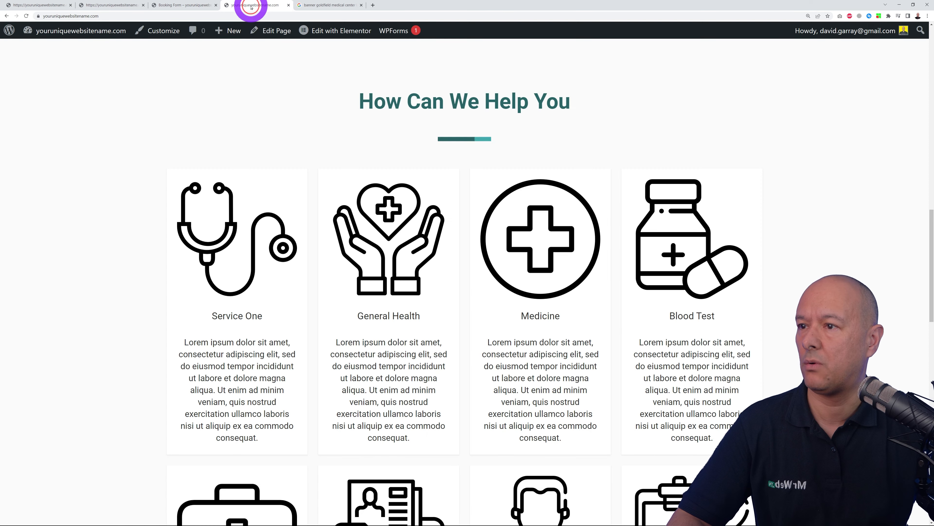
pyautogui.scroll(15, 366, 147)
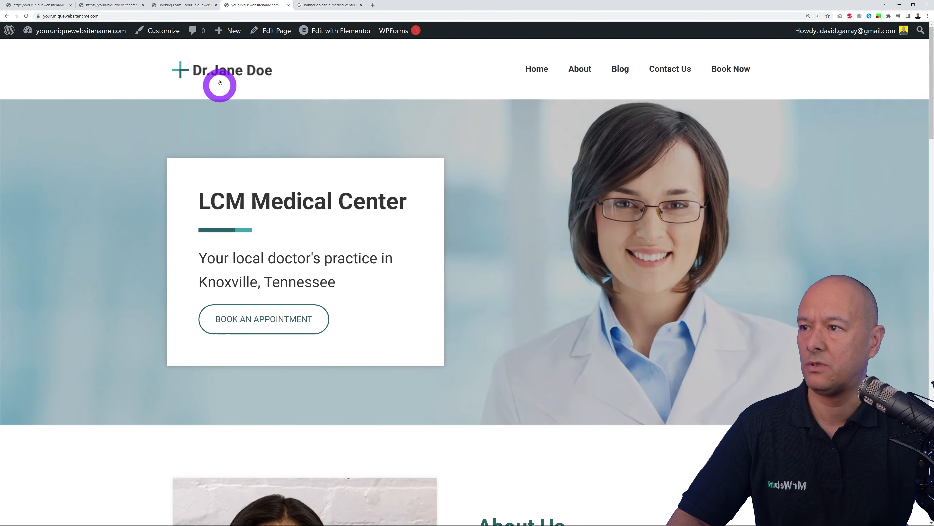
pyautogui.click(213, 72)
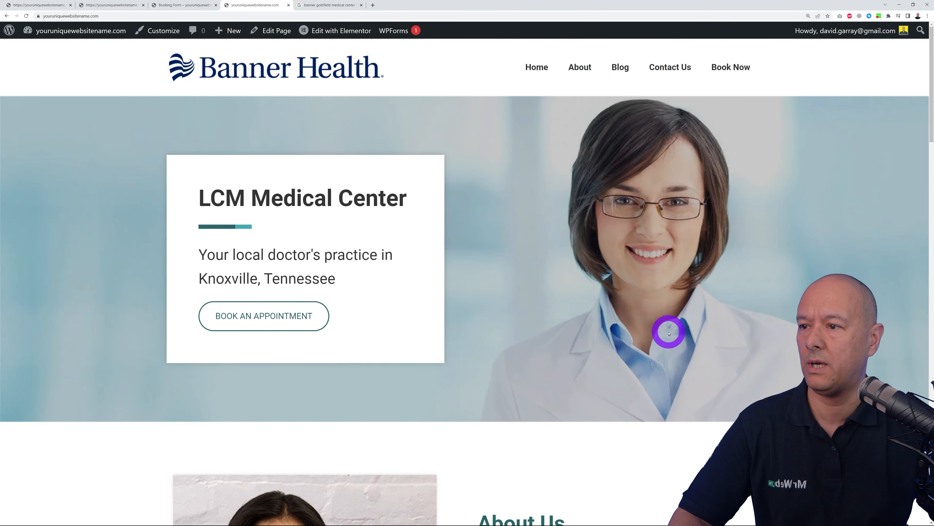